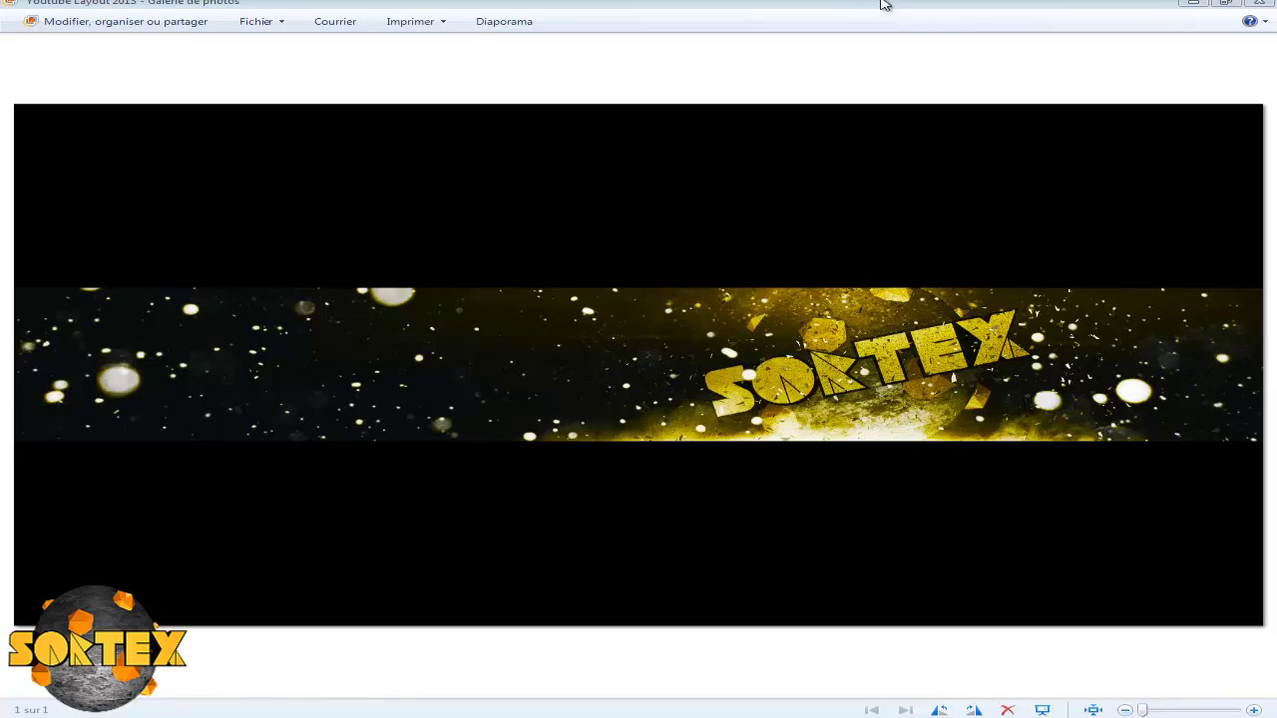
# - Restore the Photo Gallery window to full screen, then close the banner preview
pyautogui.doubleClick(878, 5)
pyautogui.click(1015, 46)
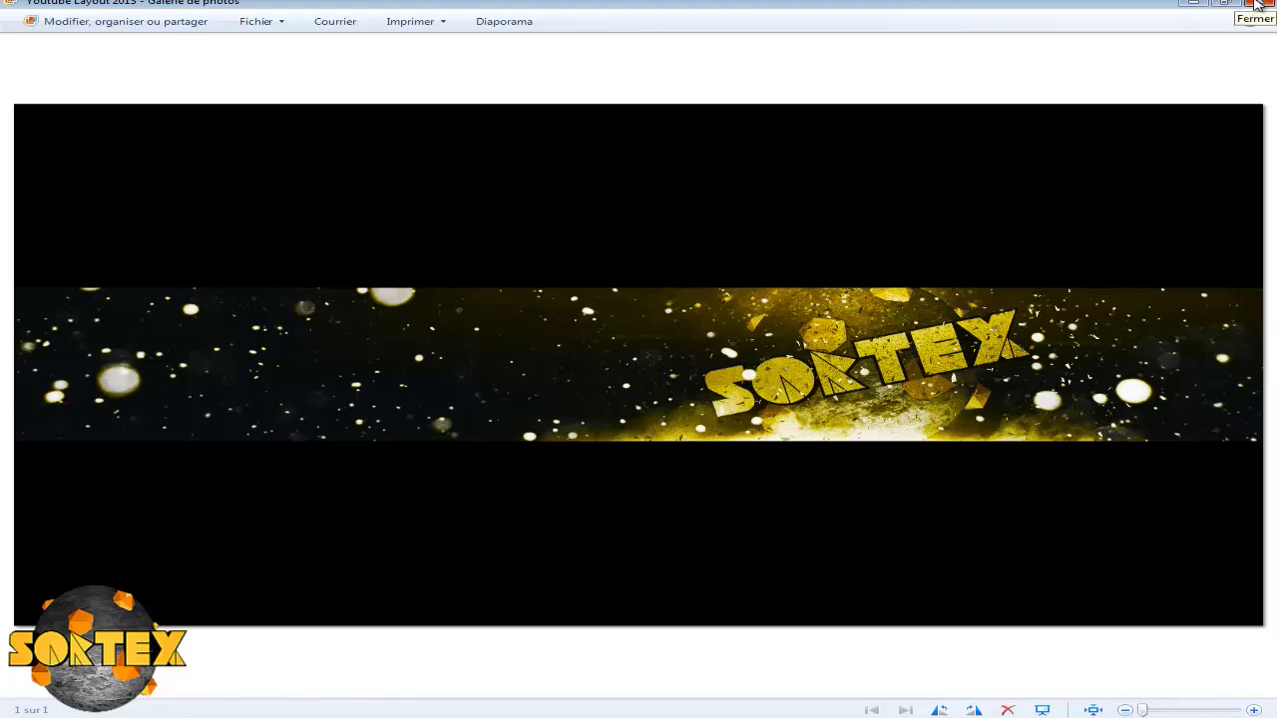
pyautogui.click(1260, 4)
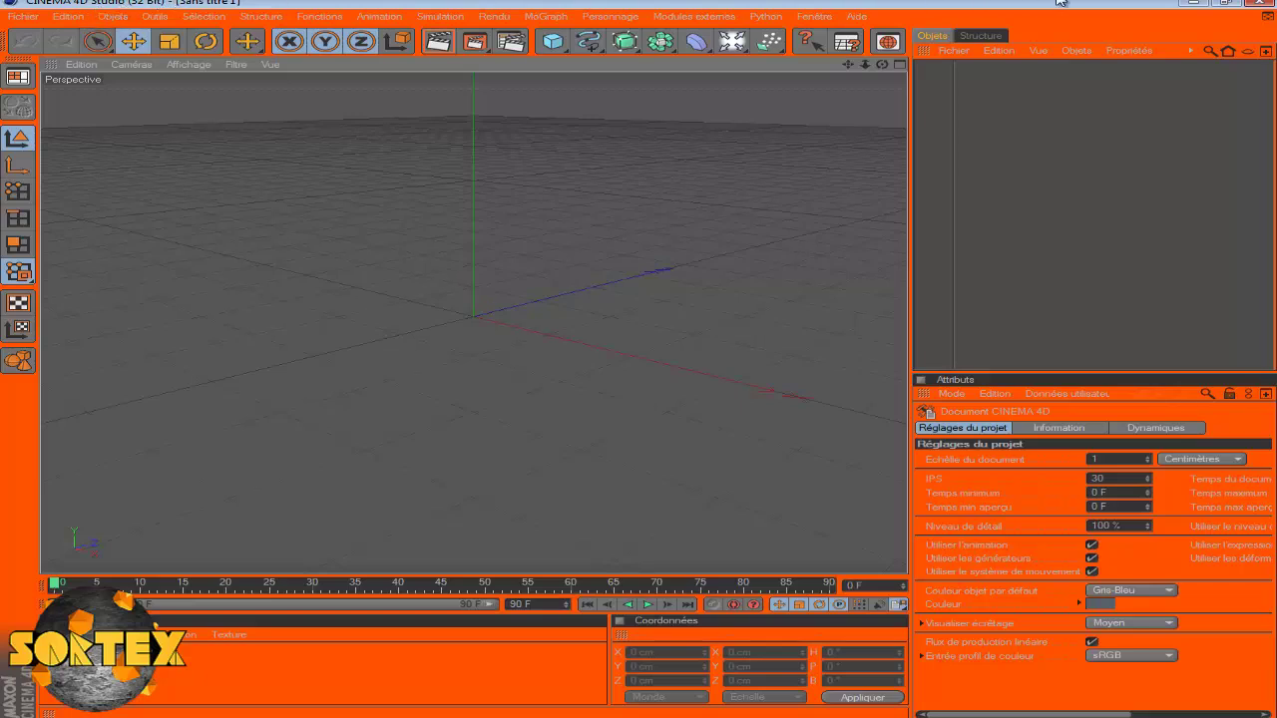
# - Shrink the Cinema 4D window and check the CINEMA 4D shortcut's properties
pyautogui.click(1227, 3)
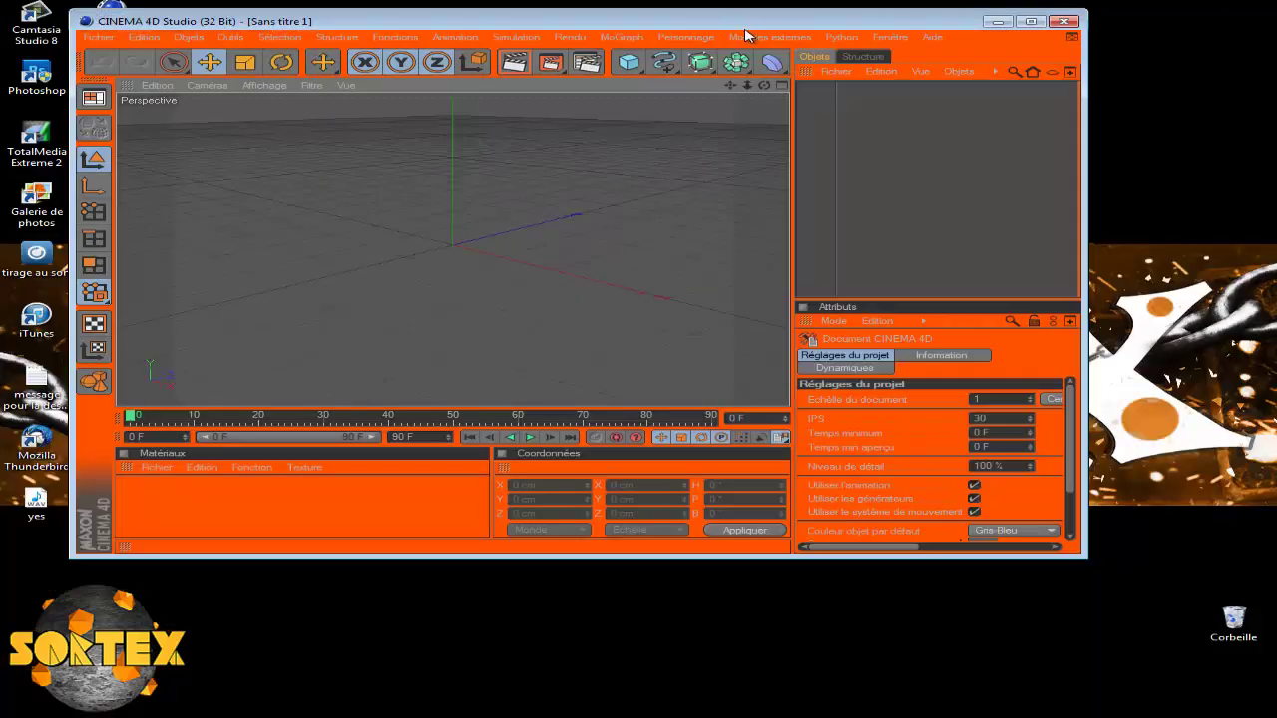
pyautogui.moveTo(753, 22); pyautogui.dragTo(746, 100)
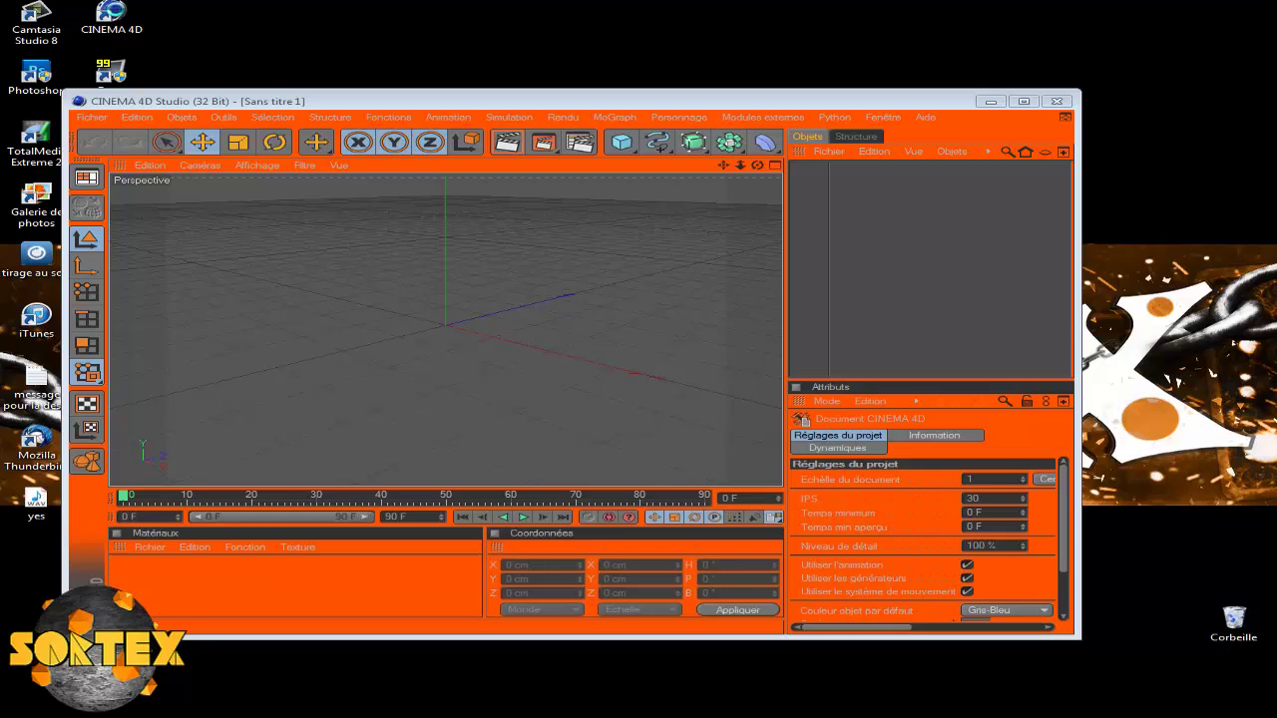
pyautogui.rightClick(111, 14)
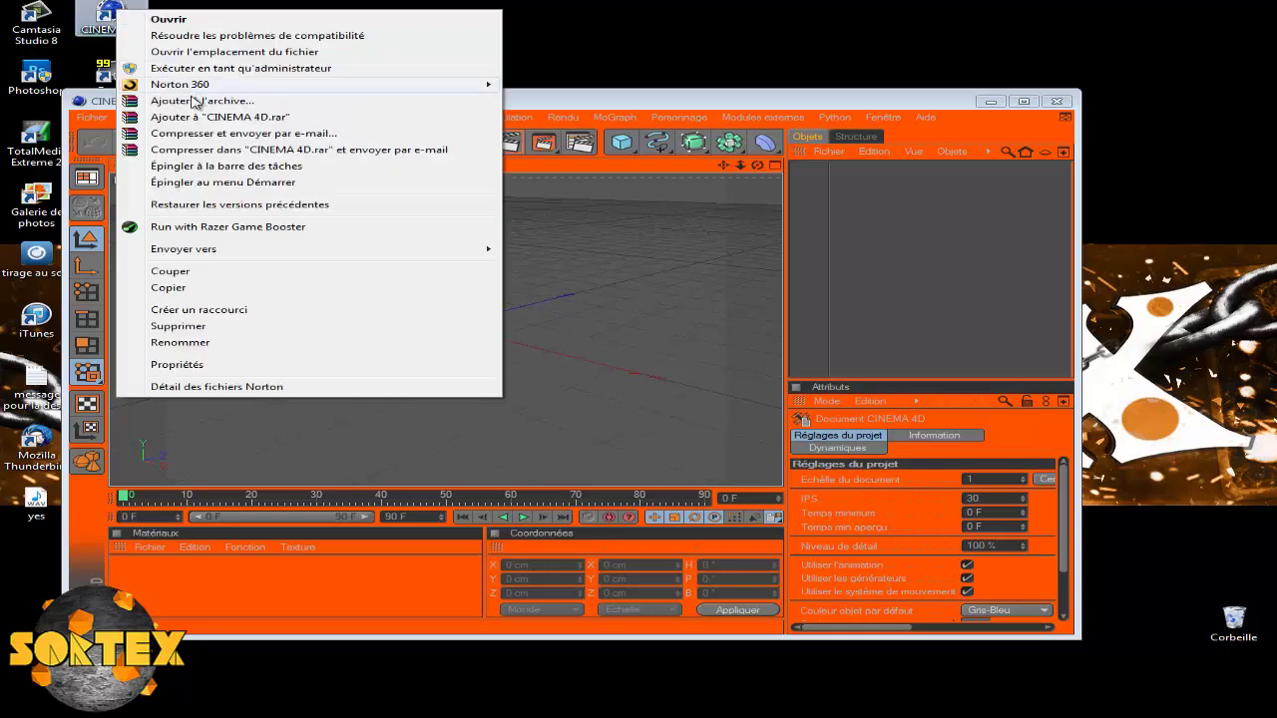
pyautogui.click(200, 361)
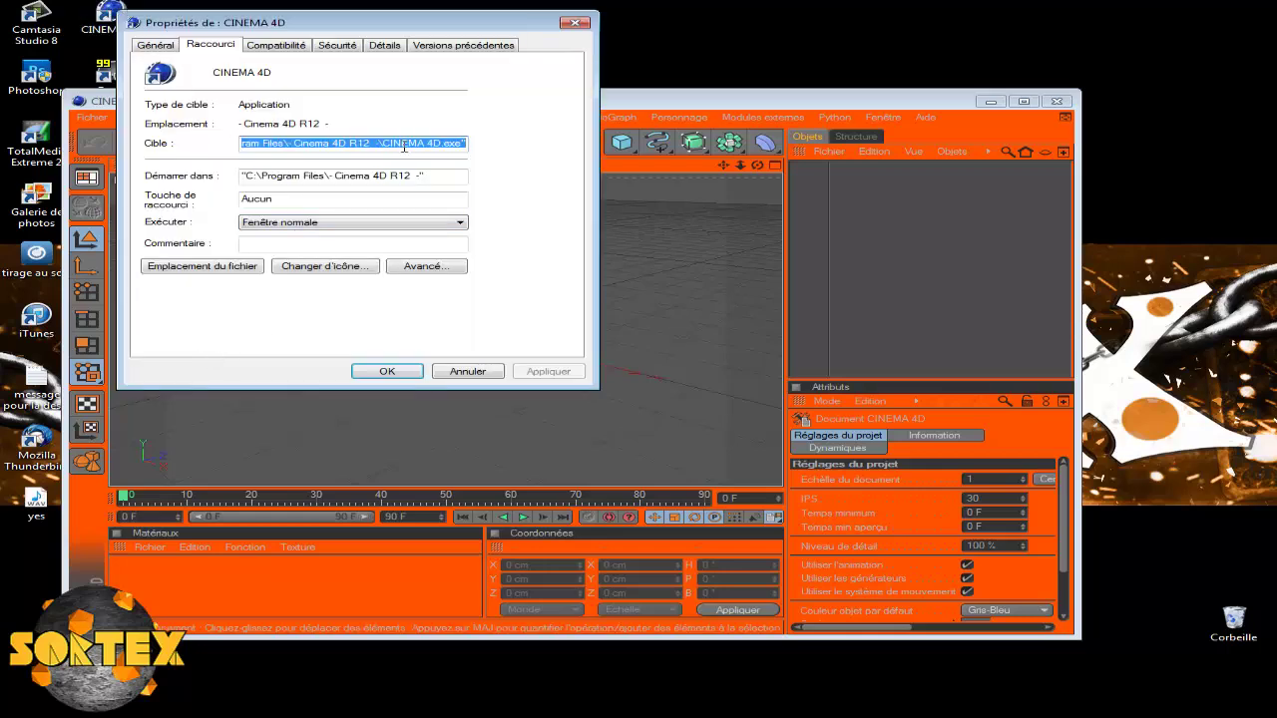
pyautogui.click(575, 22)
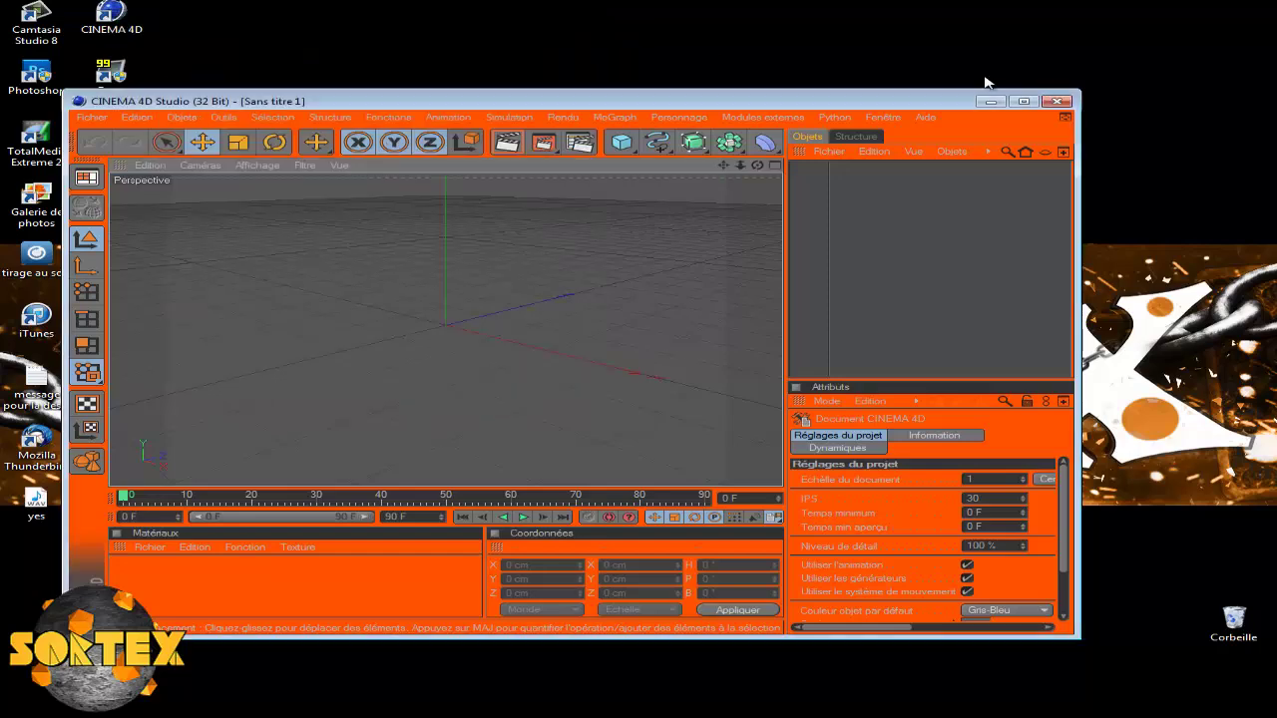
# - Maximize Cinema 4D, orbit the empty viewport, then quit without saving (Non)
pyautogui.click(1024, 102)
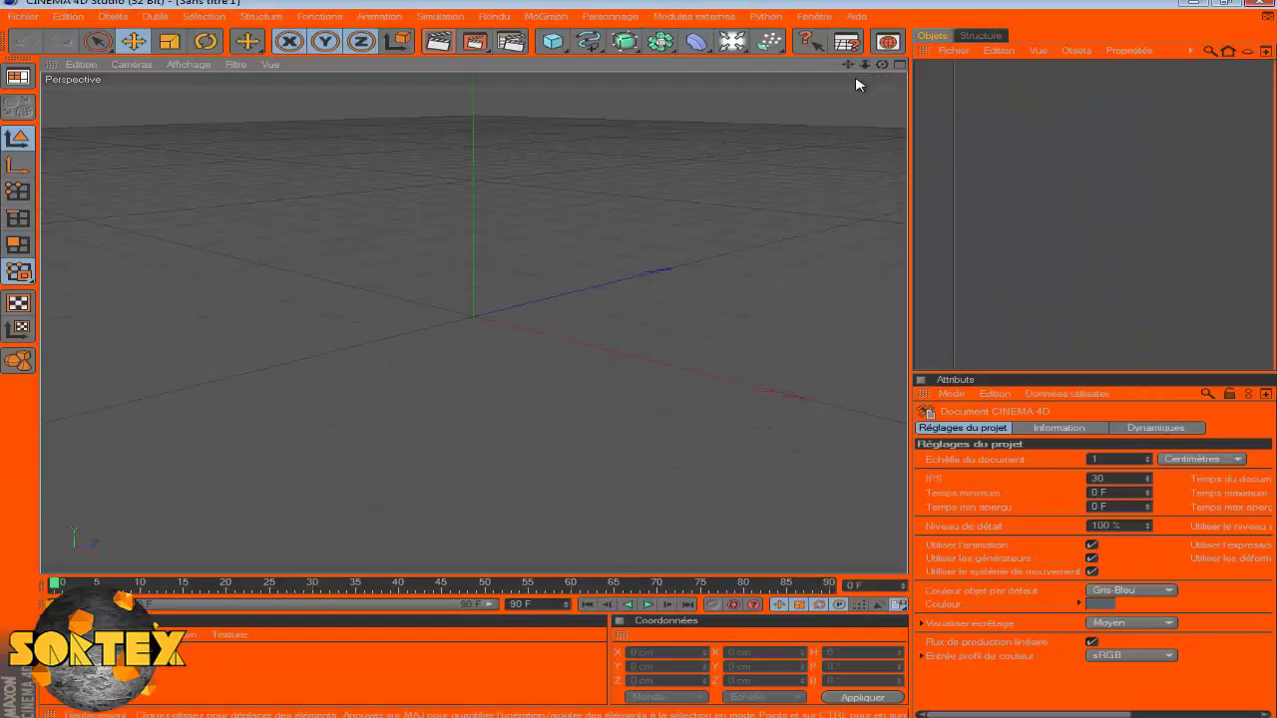
pyautogui.moveTo(603, 369); pyautogui.dragTo(640, 364)
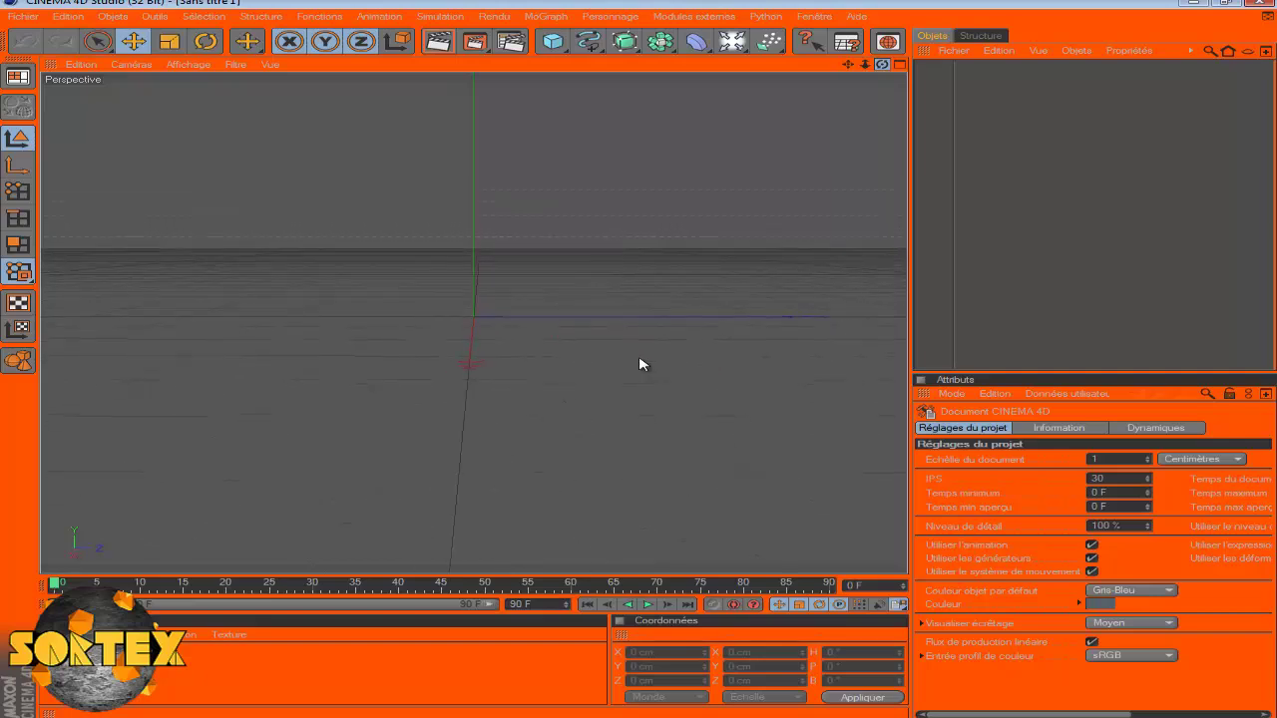
pyautogui.moveTo(641, 364); pyautogui.dragTo(635, 364)
pyautogui.moveTo(632, 364); pyautogui.dragTo(644, 362)
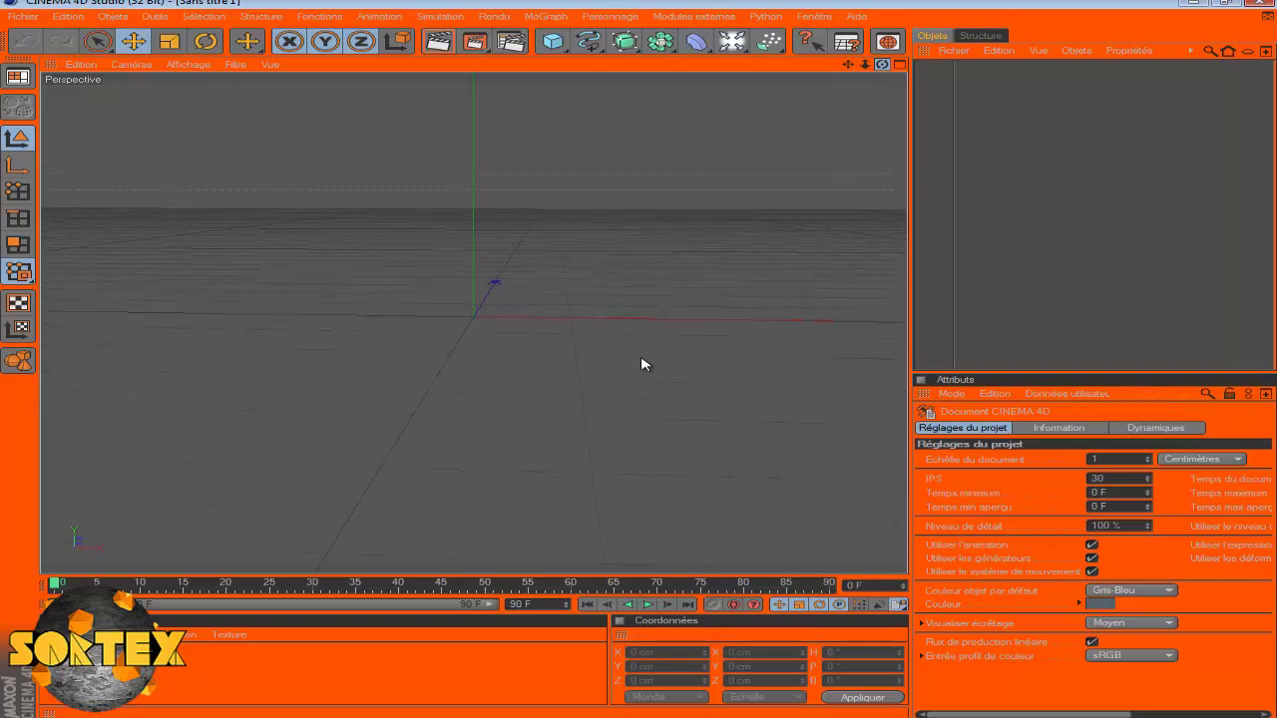
pyautogui.click(1255, 6)
pyautogui.click(739, 424)
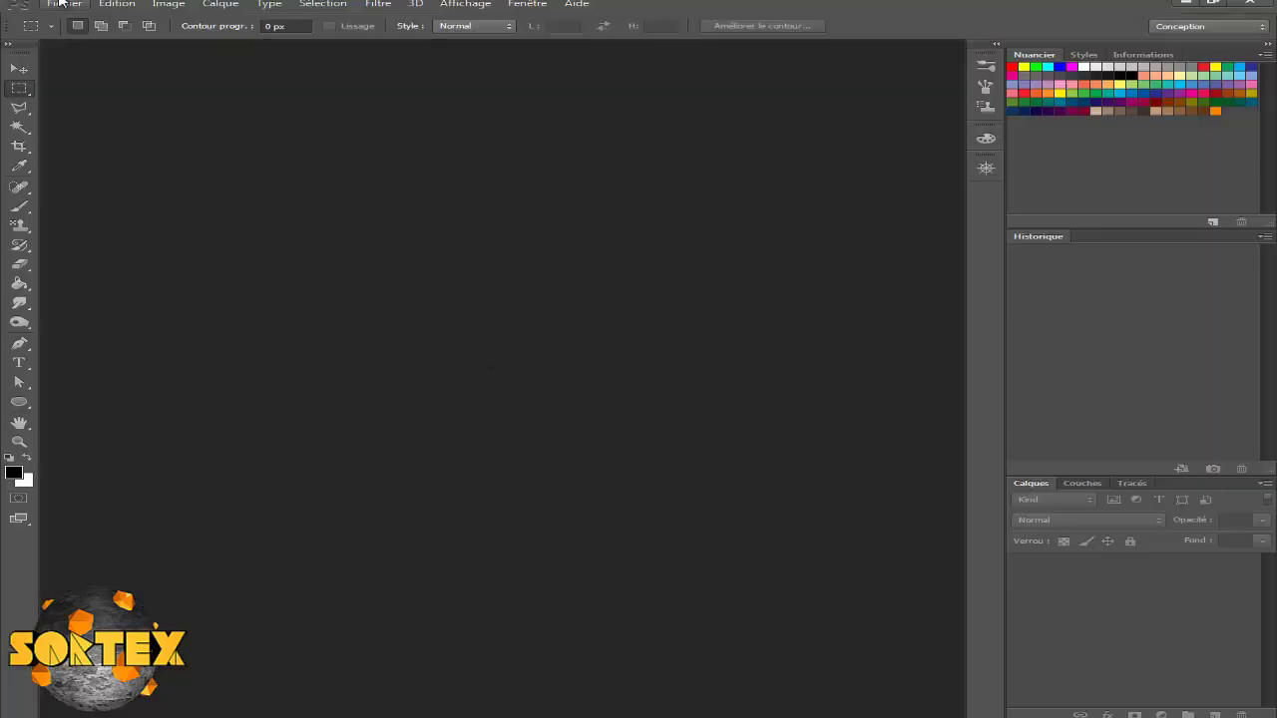
# - Start Fichier > Ouvrir and browse into the Images library's youtube folder
pyautogui.click(60, 3)
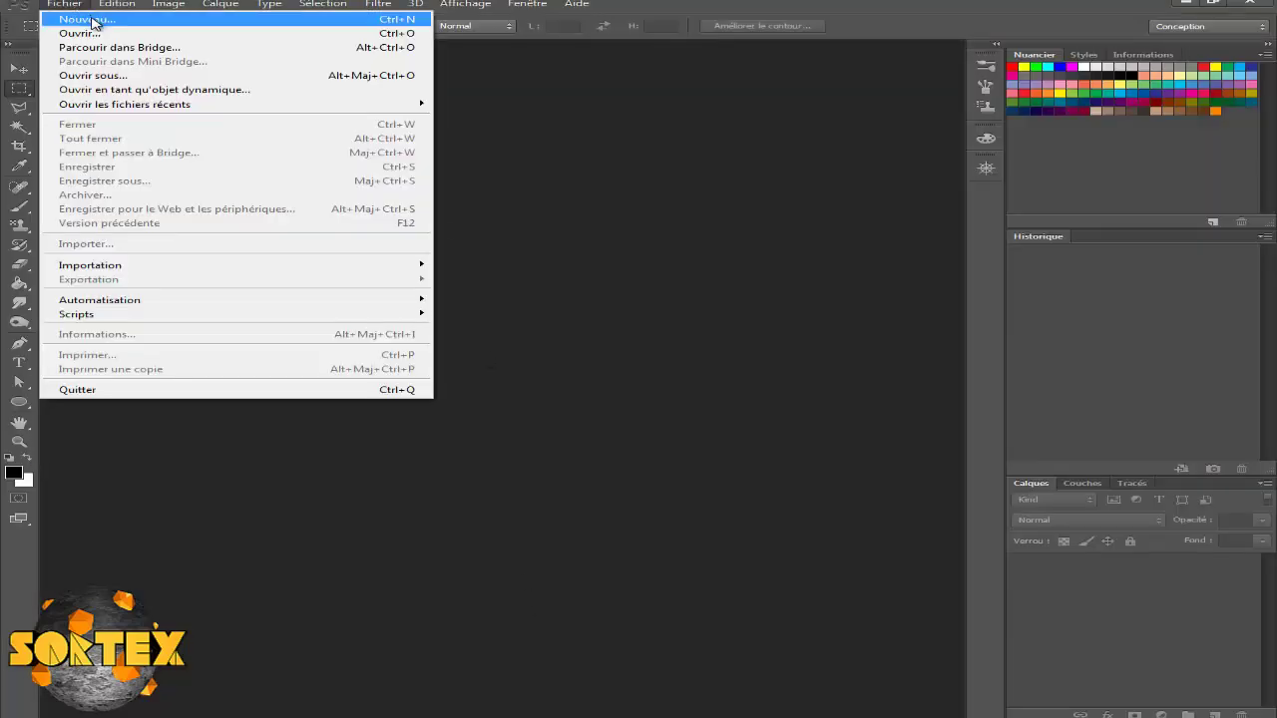
pyautogui.click(758, 48)
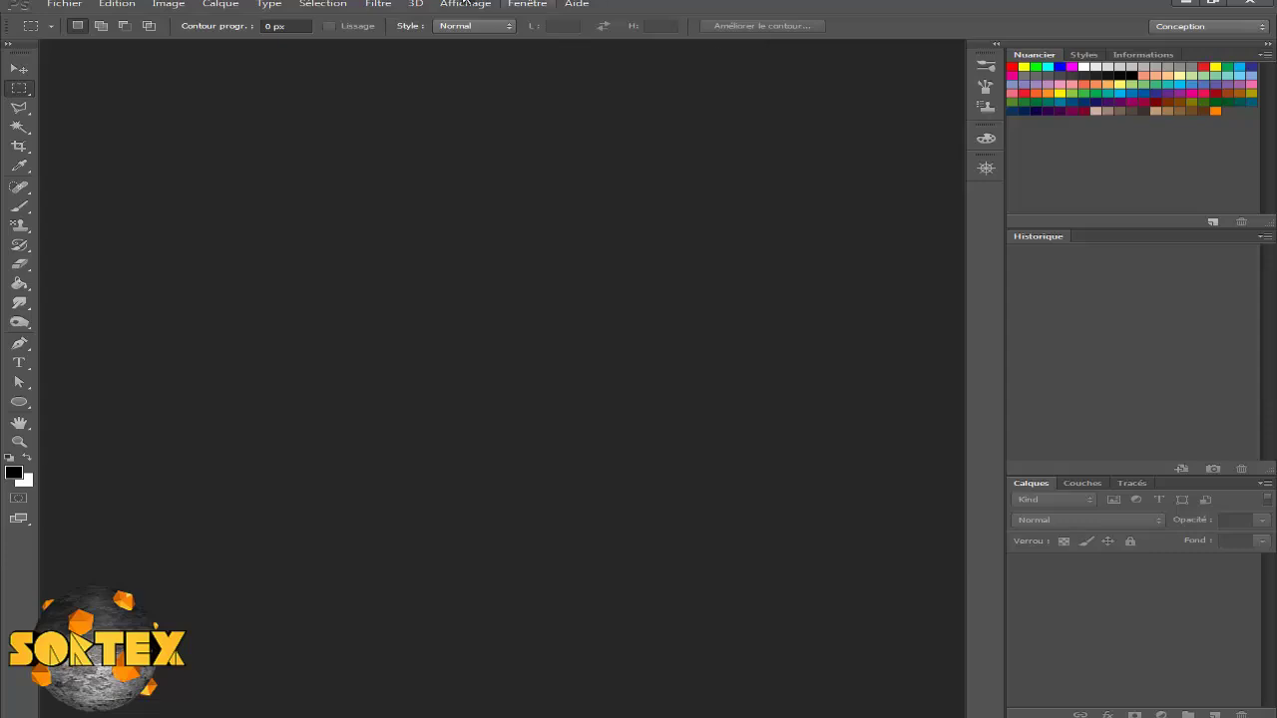
pyautogui.click(60, 4)
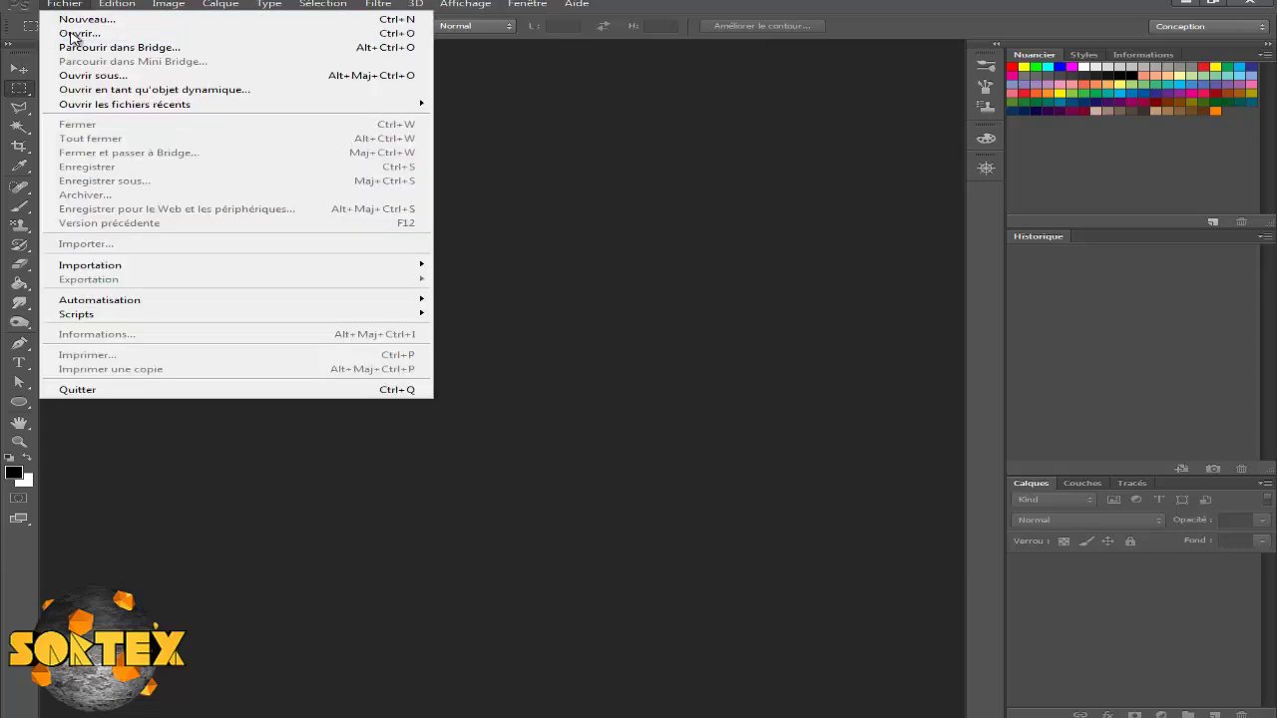
pyautogui.click(74, 37)
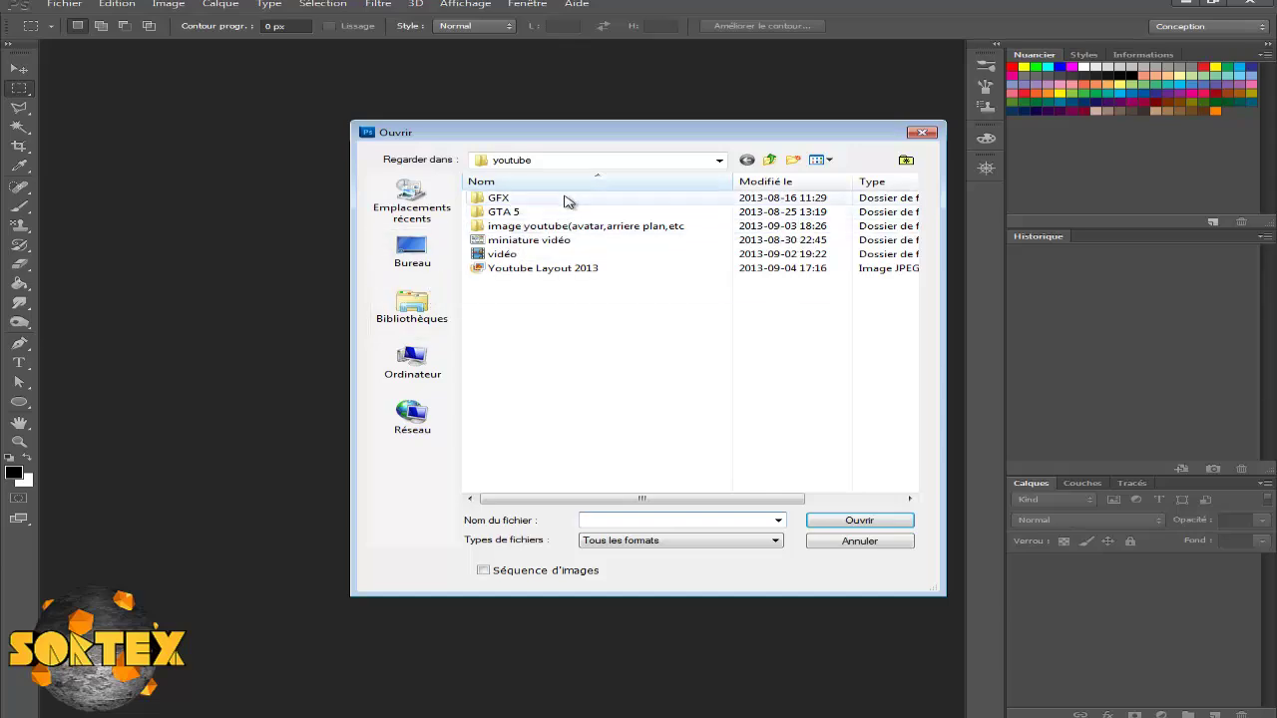
pyautogui.doubleClick(564, 200)
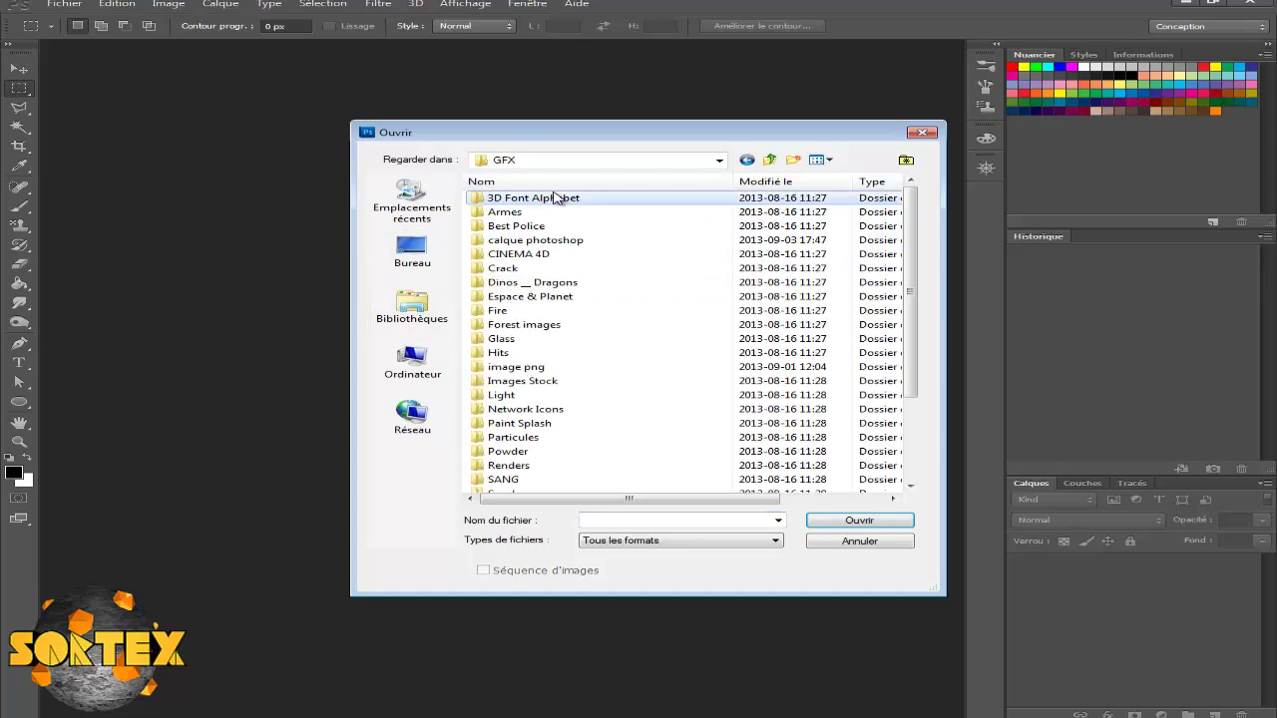
pyautogui.click(411, 299)
pyautogui.doubleClick(746, 200)
pyautogui.doubleClick(504, 215)
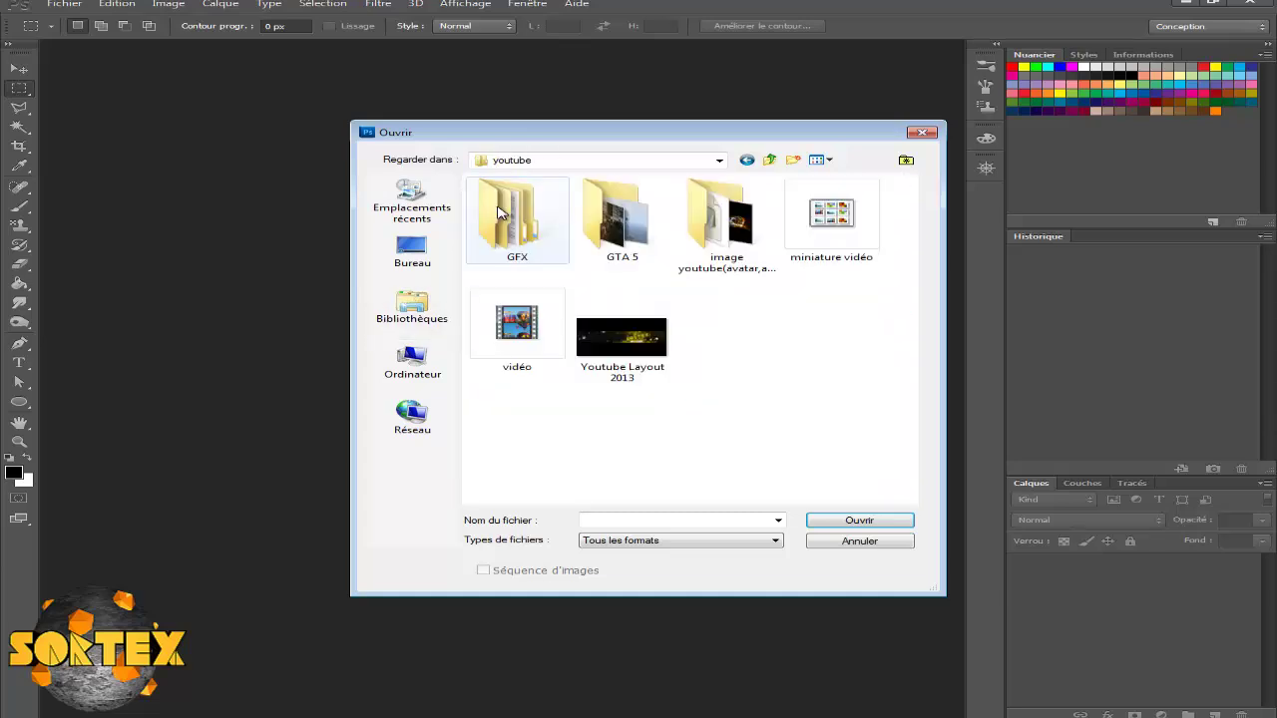
# - Open Youtube Layout 2013 from GFX > calque photoshop > banniere_youtube
pyautogui.doubleClick(551, 261)
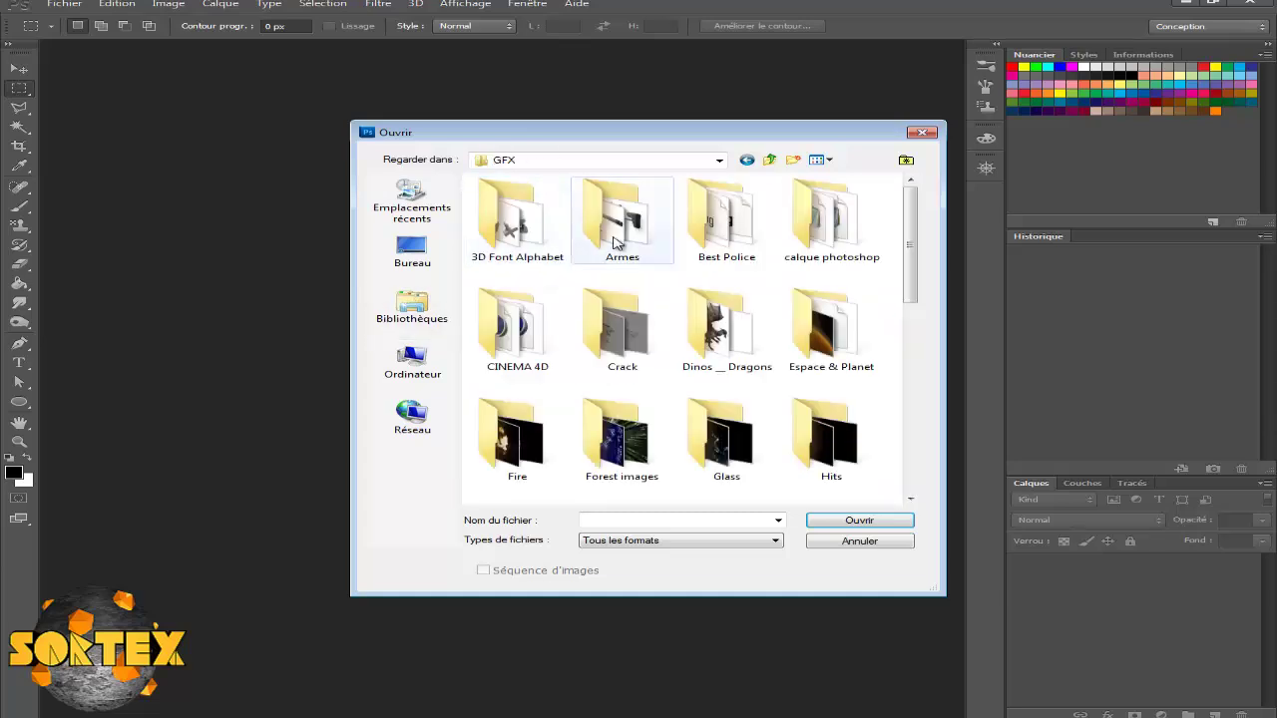
pyautogui.doubleClick(860, 243)
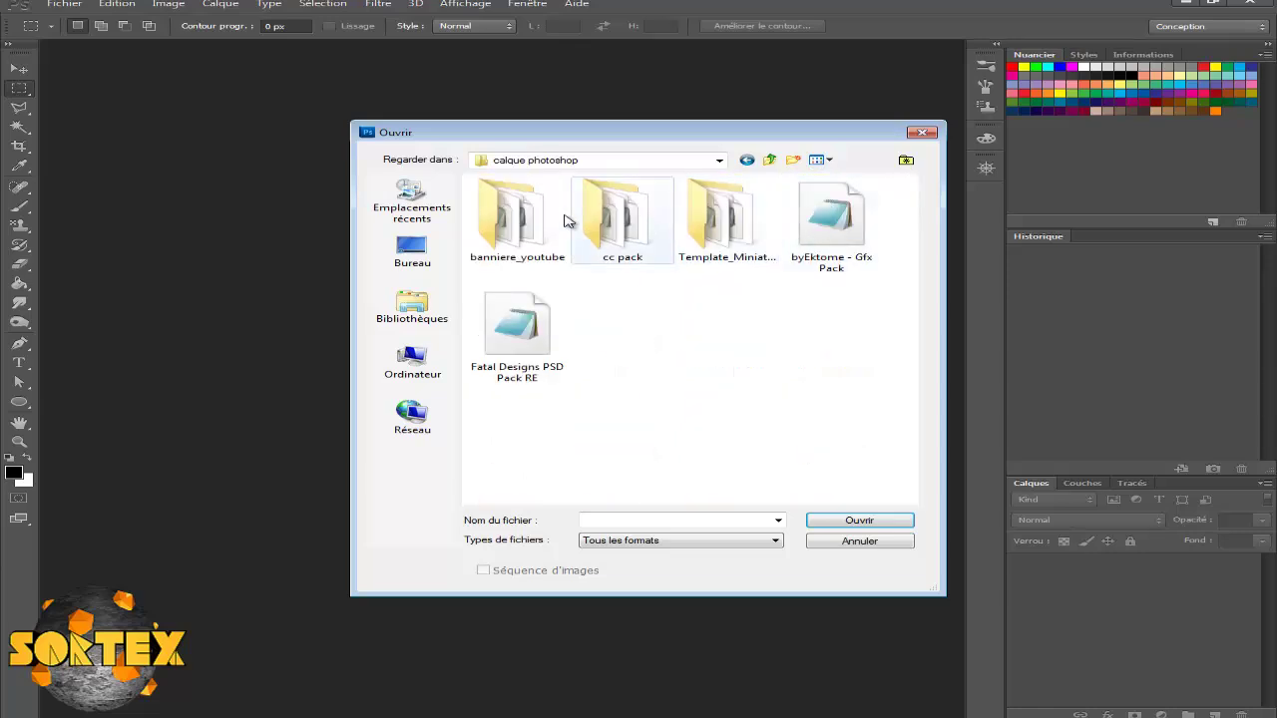
pyautogui.doubleClick(510, 214)
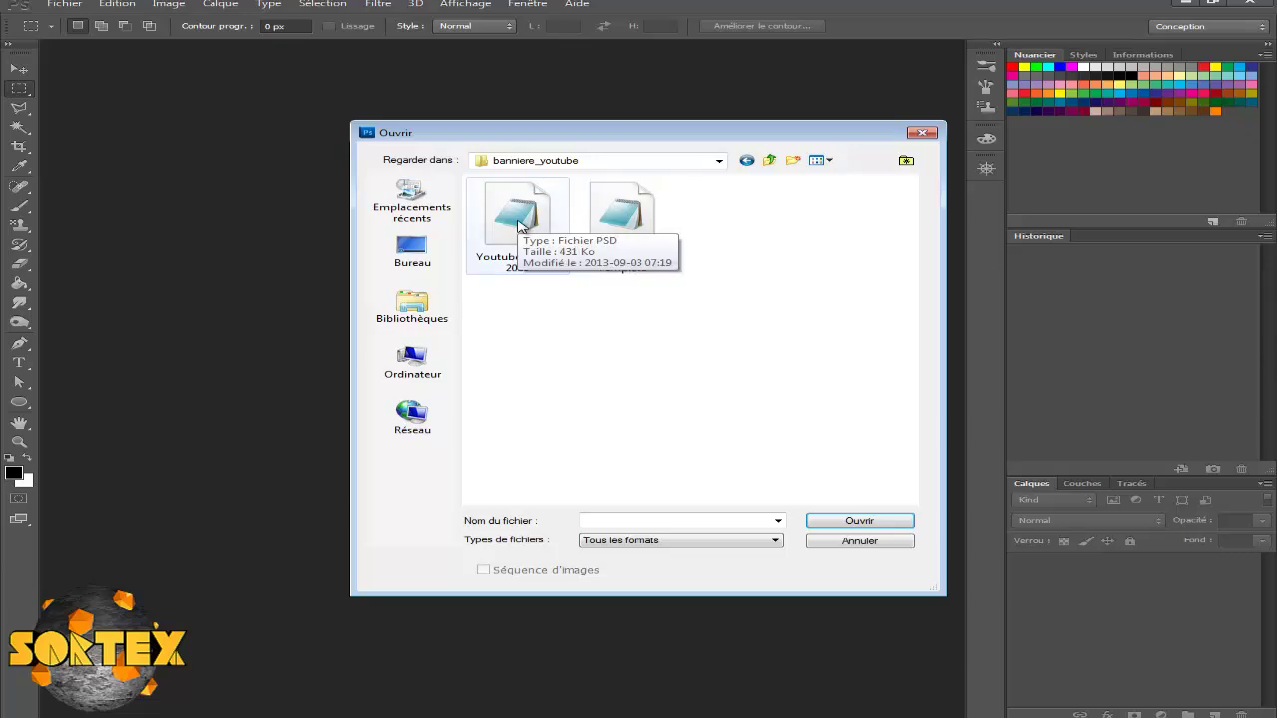
pyautogui.click(517, 227)
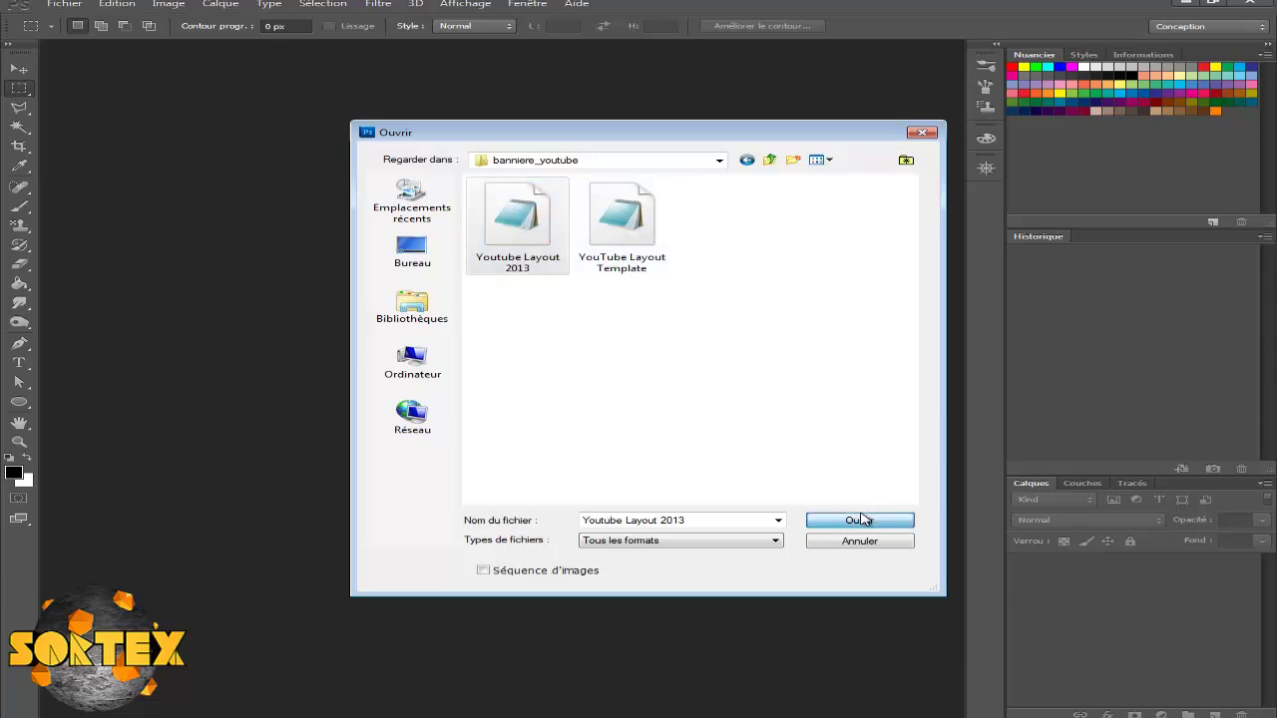
pyautogui.click(862, 520)
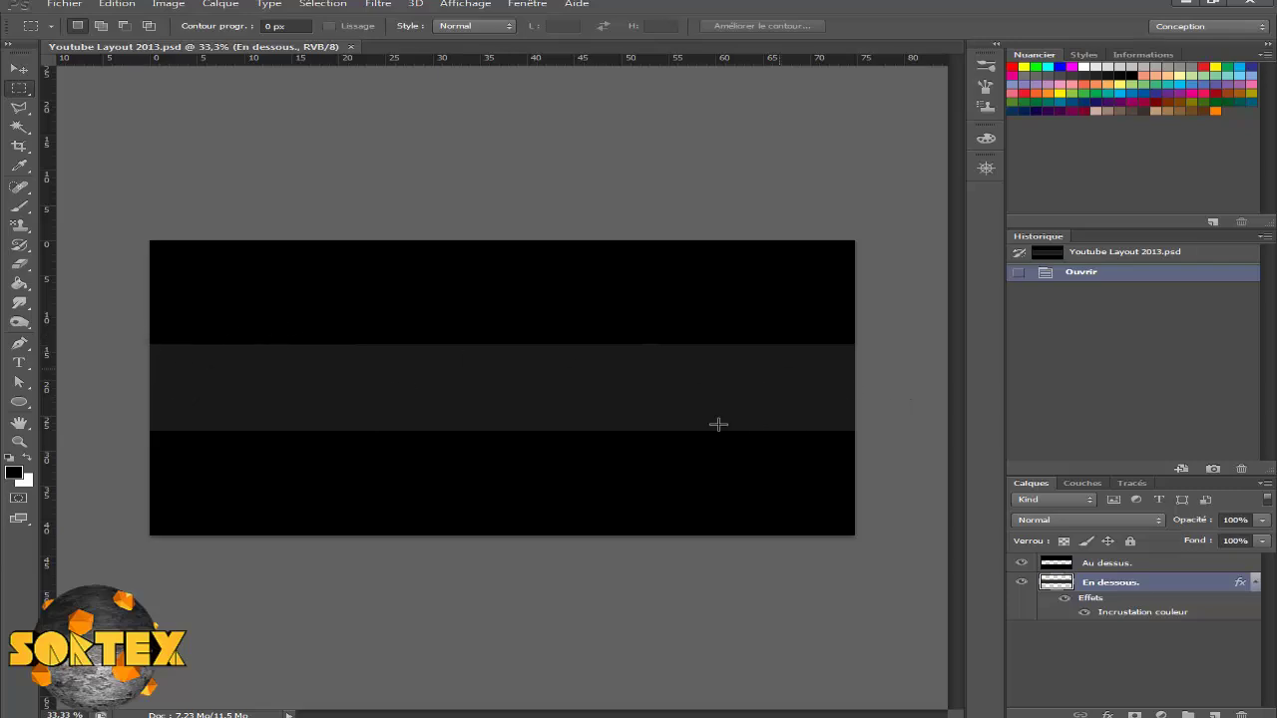
# - Select the Move tool for working on the banner's layers
pyautogui.click(20, 66)
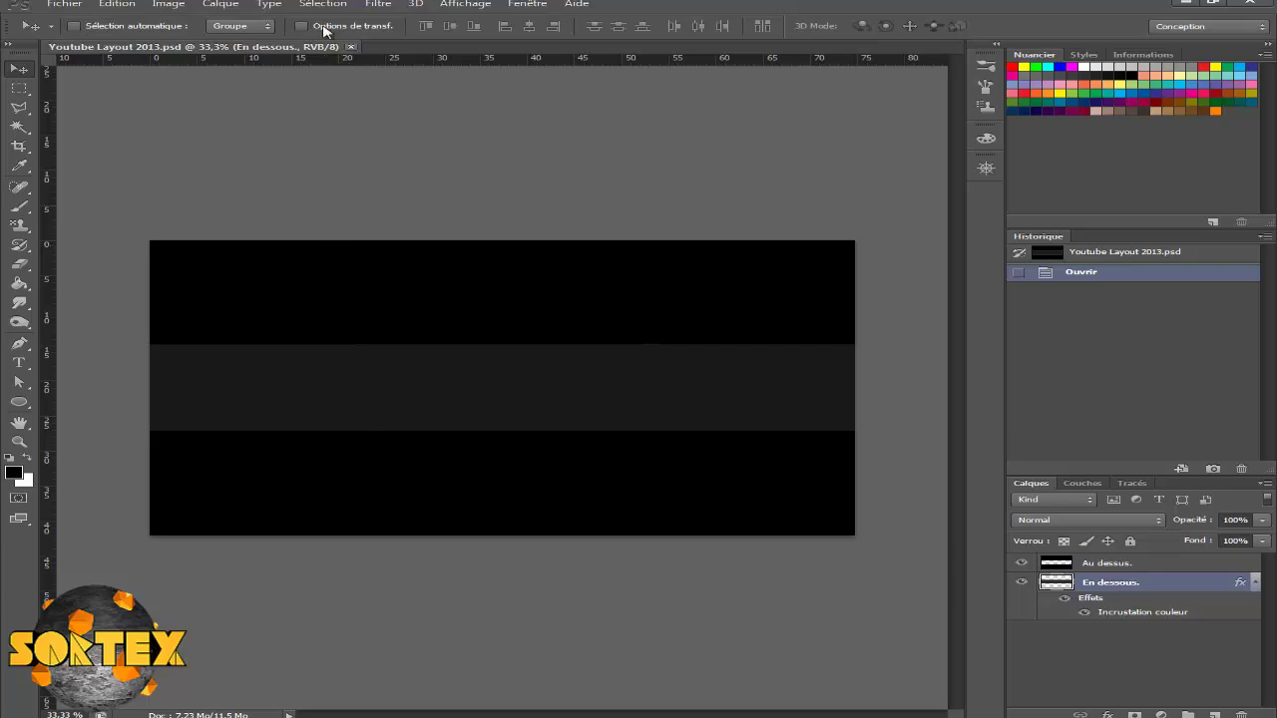
# - Start opening a file and browse GFX > calque photoshop, peeking into Template_Miniatures
pyautogui.click(65, 4)
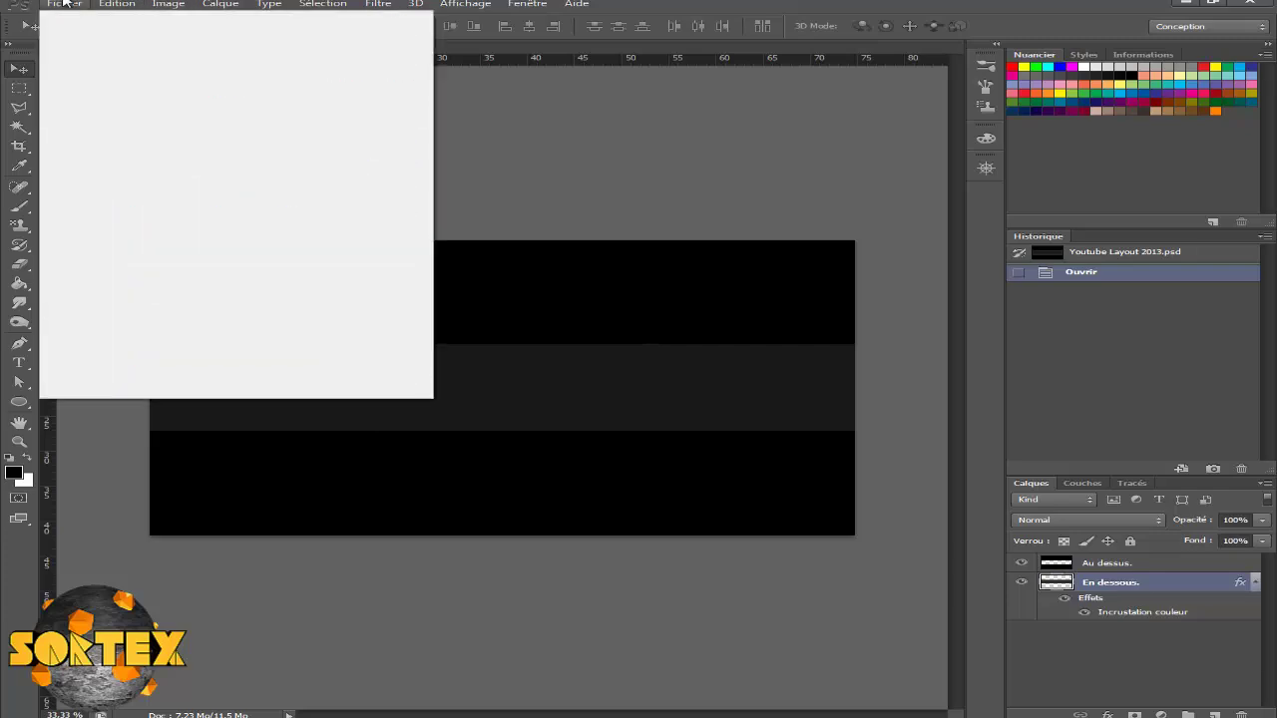
pyautogui.click(85, 38)
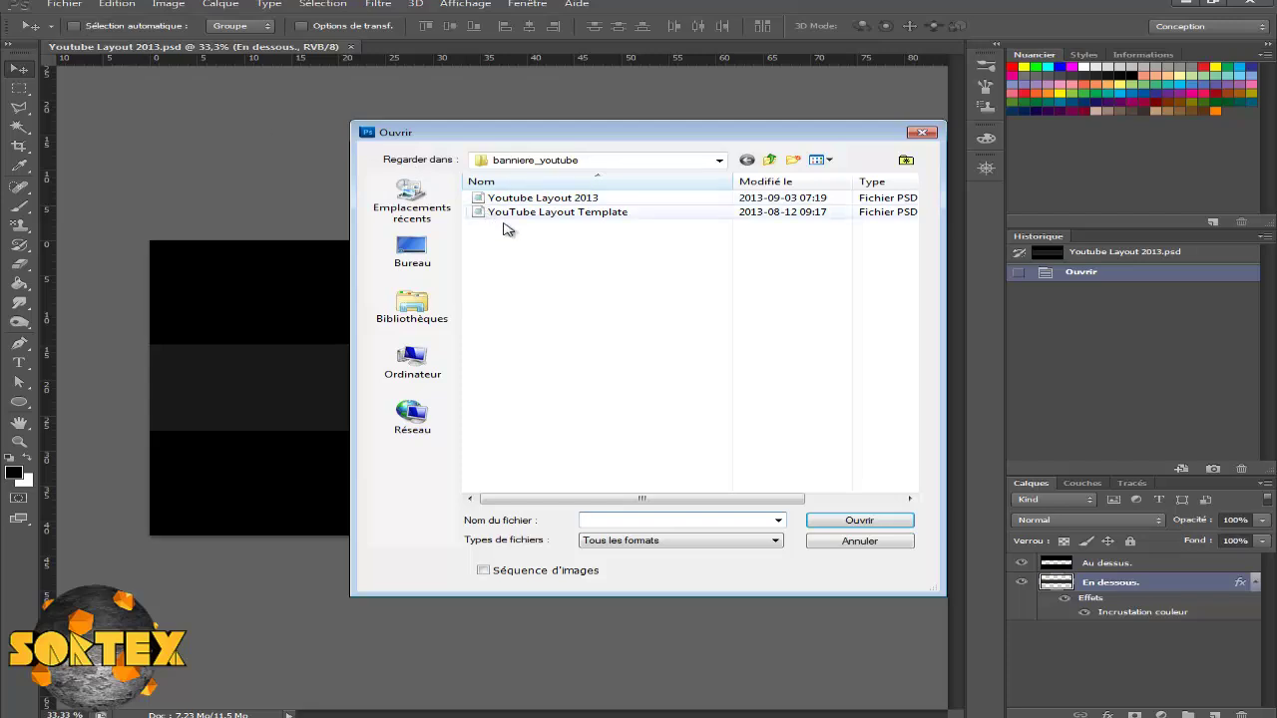
pyautogui.click(412, 305)
pyautogui.doubleClick(768, 198)
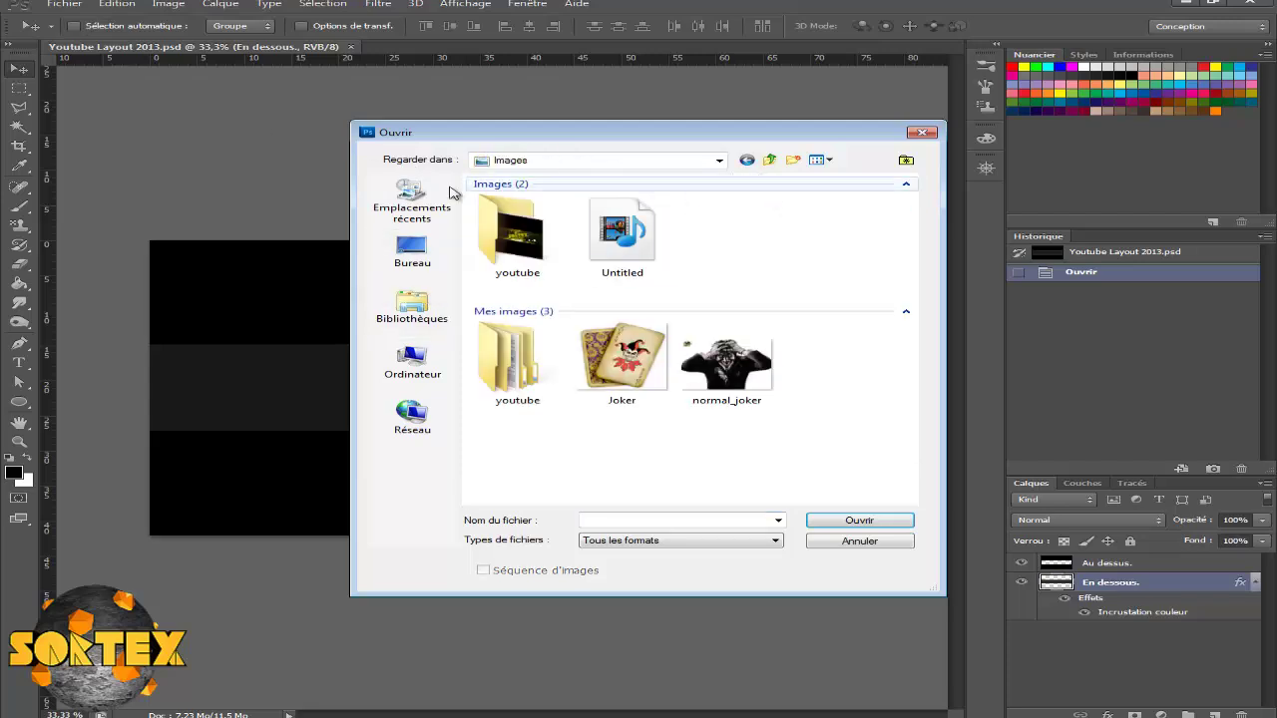
pyautogui.doubleClick(534, 214)
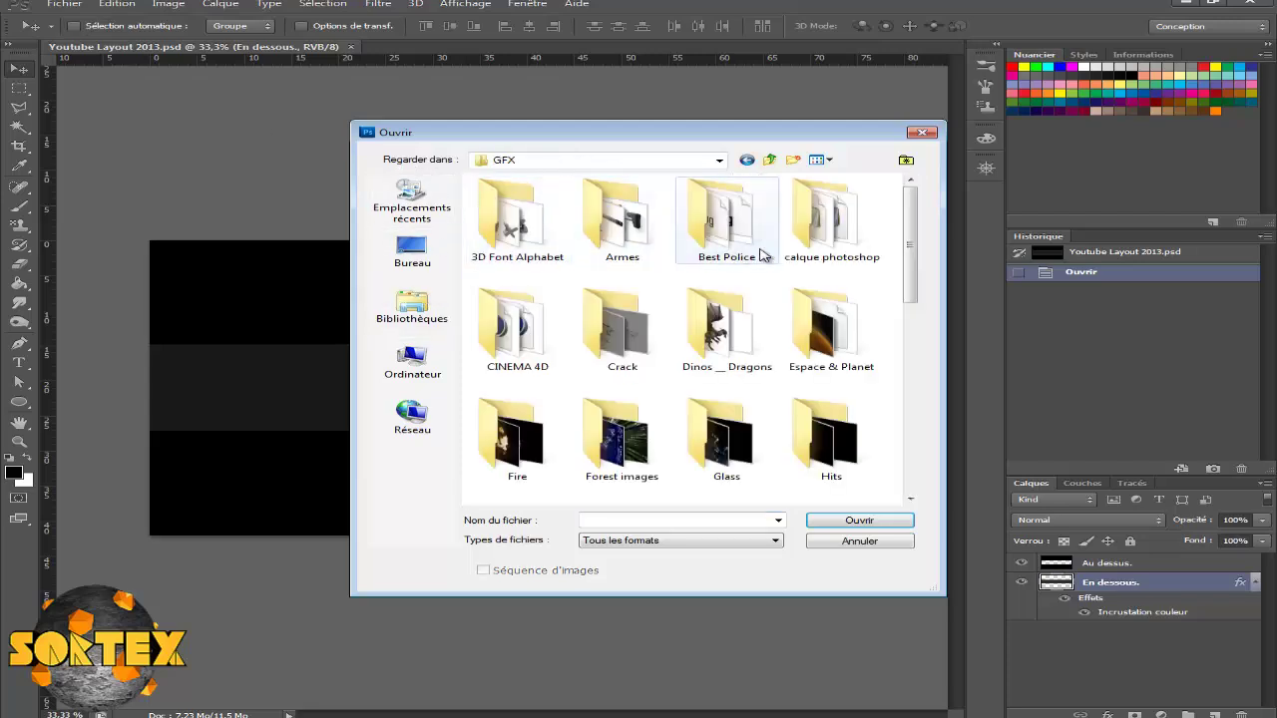
pyautogui.doubleClick(826, 238)
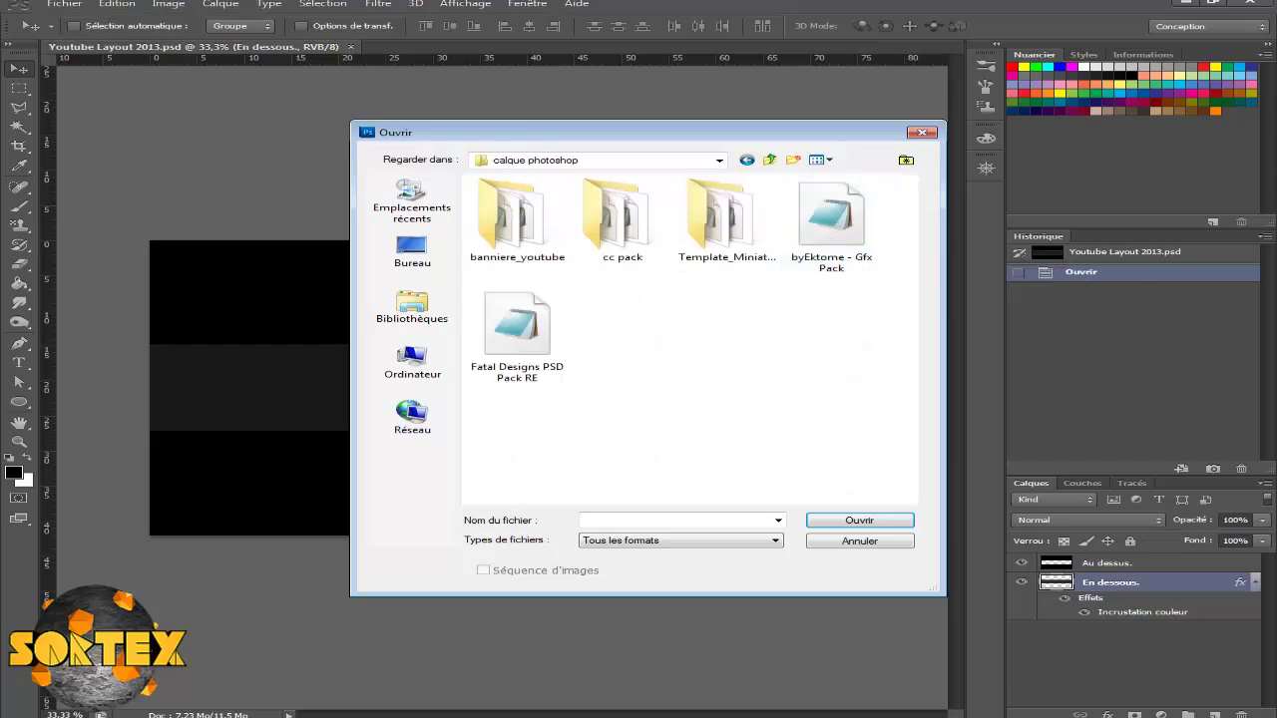
pyautogui.doubleClick(727, 220)
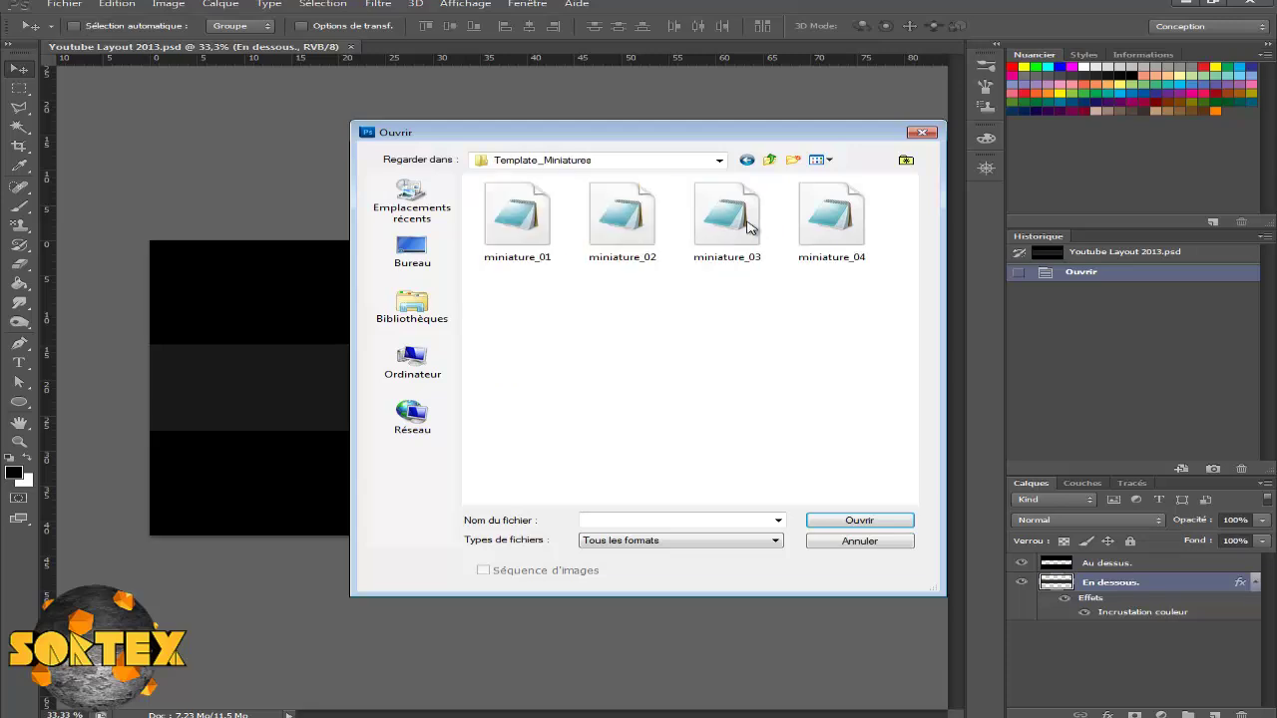
pyautogui.press('BackSpace')
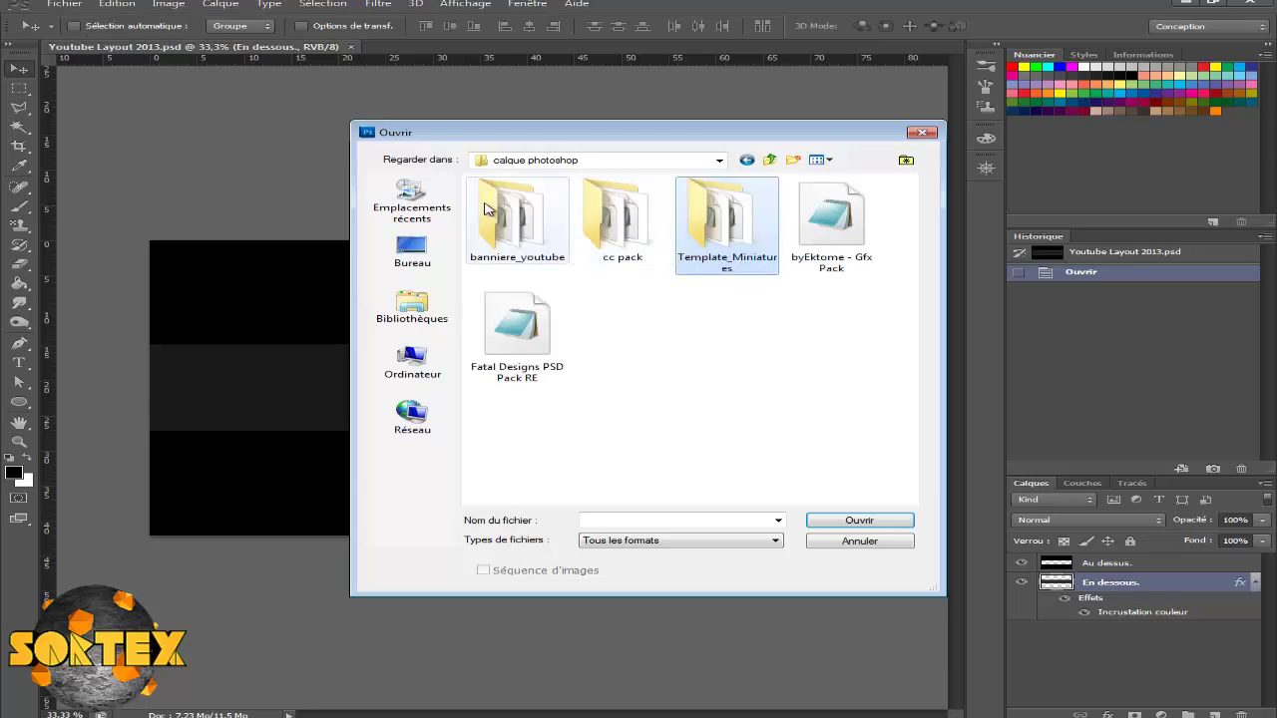
pyautogui.click(626, 212)
pyautogui.click(476, 216)
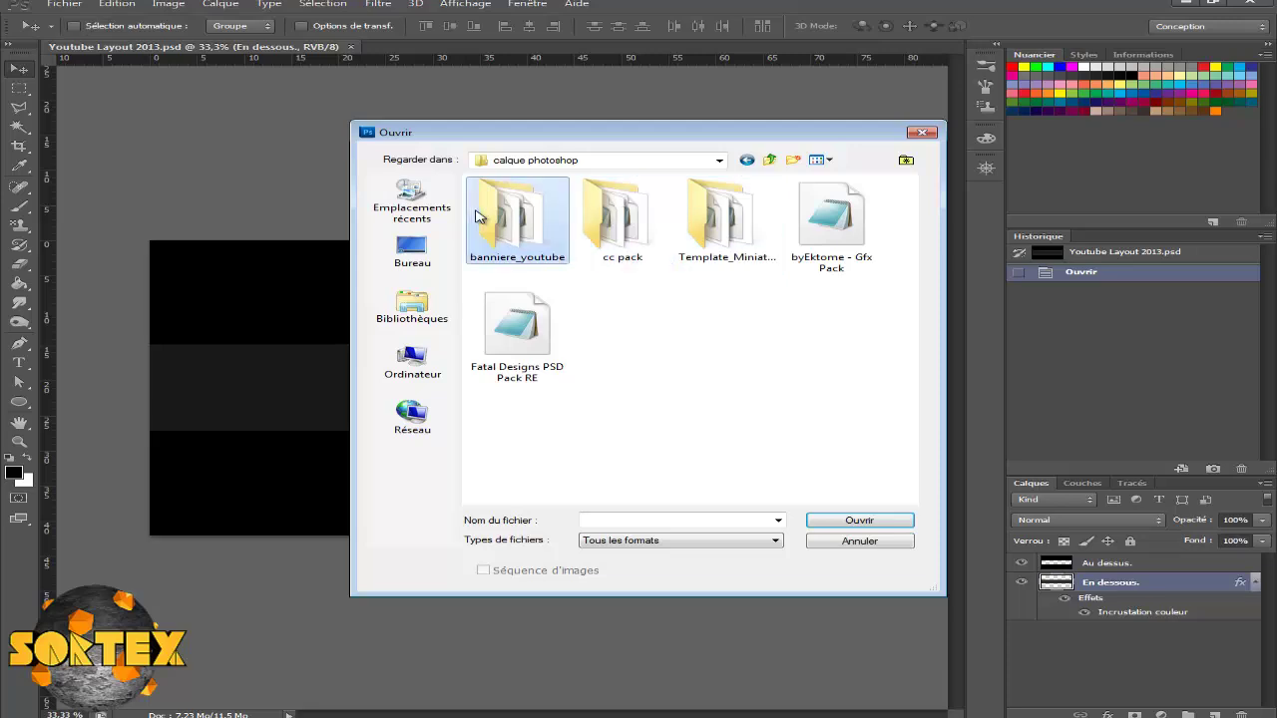
# - Open byEktome - Gfx Pack.psd from Images > youtube > GFX > calque photoshop
pyautogui.click(412, 305)
pyautogui.doubleClick(754, 202)
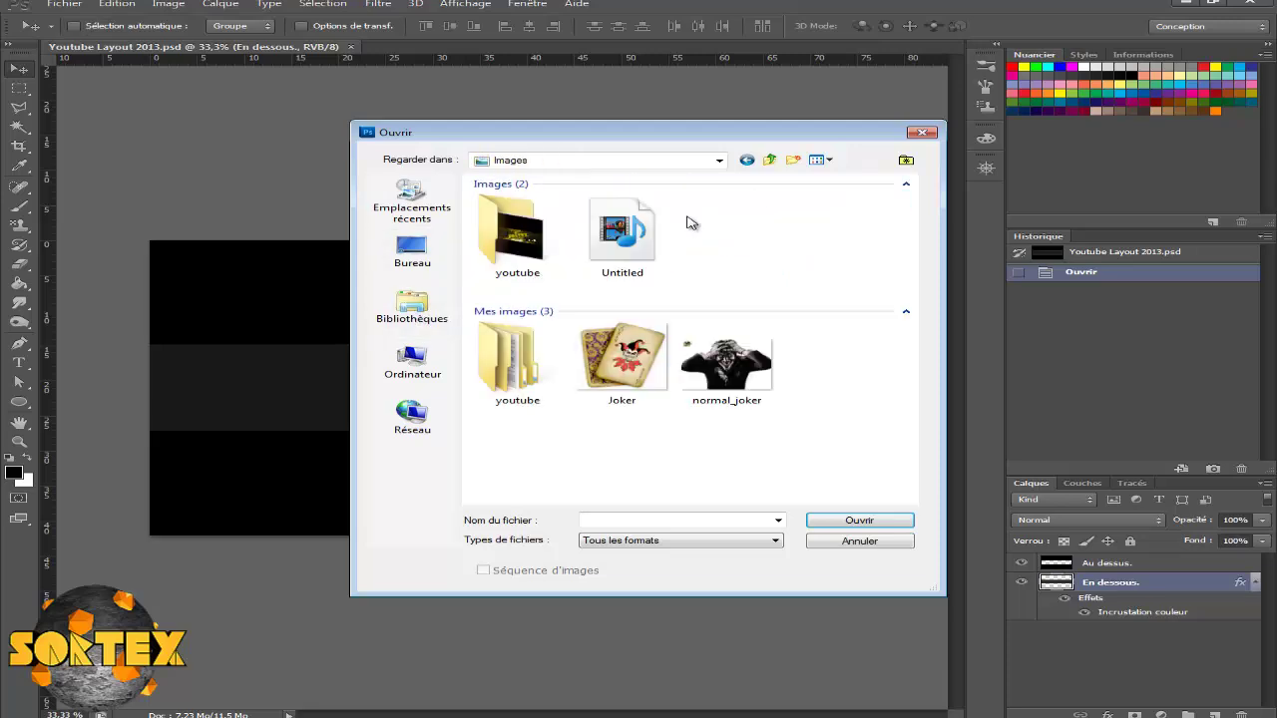
pyautogui.doubleClick(514, 229)
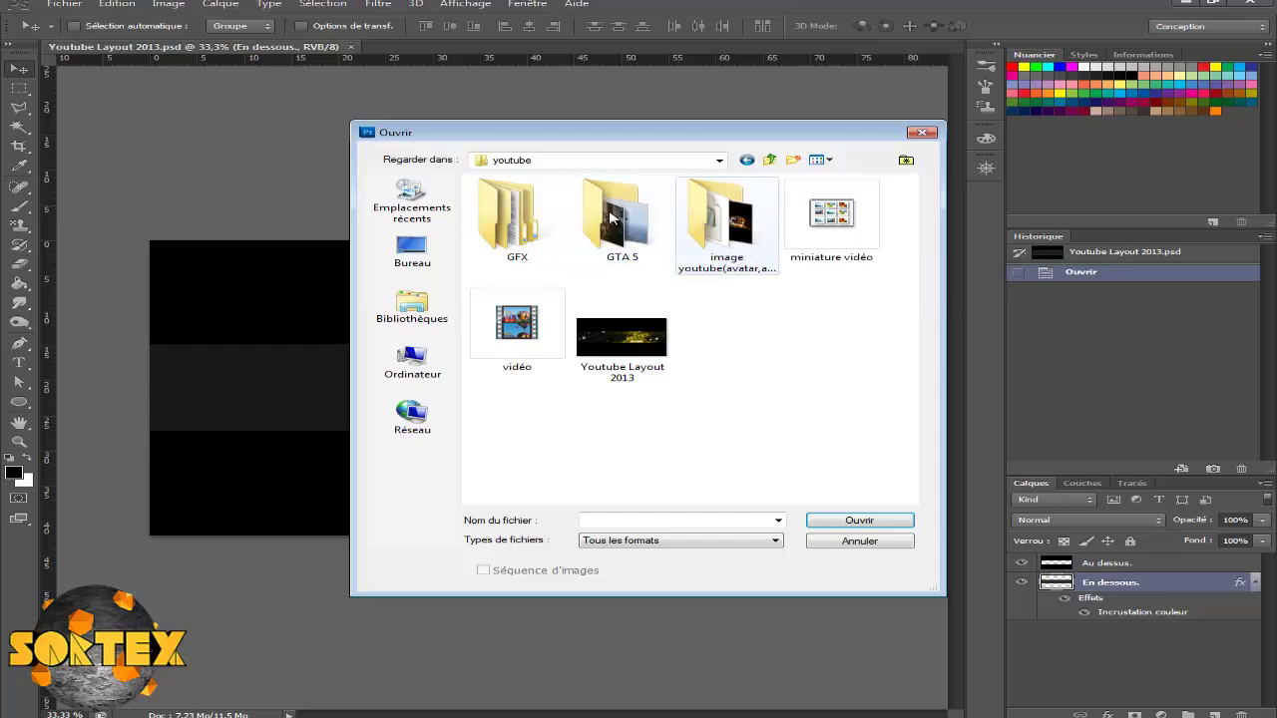
pyautogui.doubleClick(513, 215)
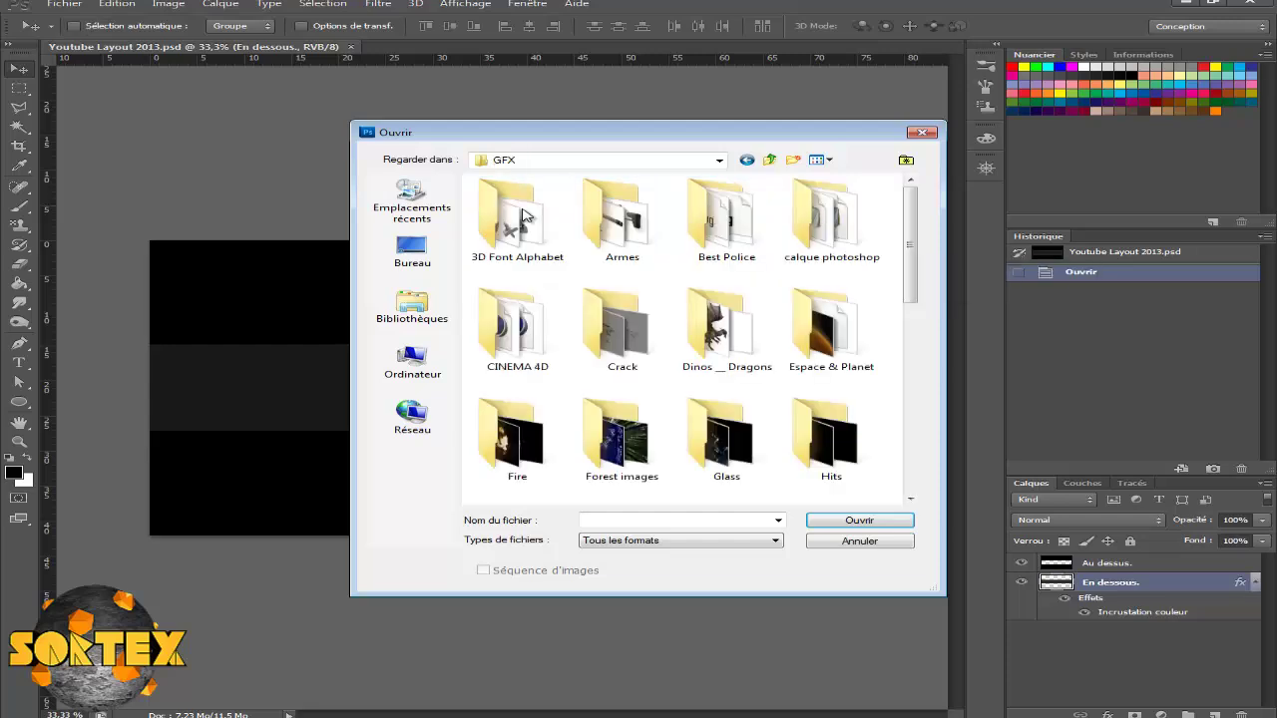
pyautogui.doubleClick(846, 239)
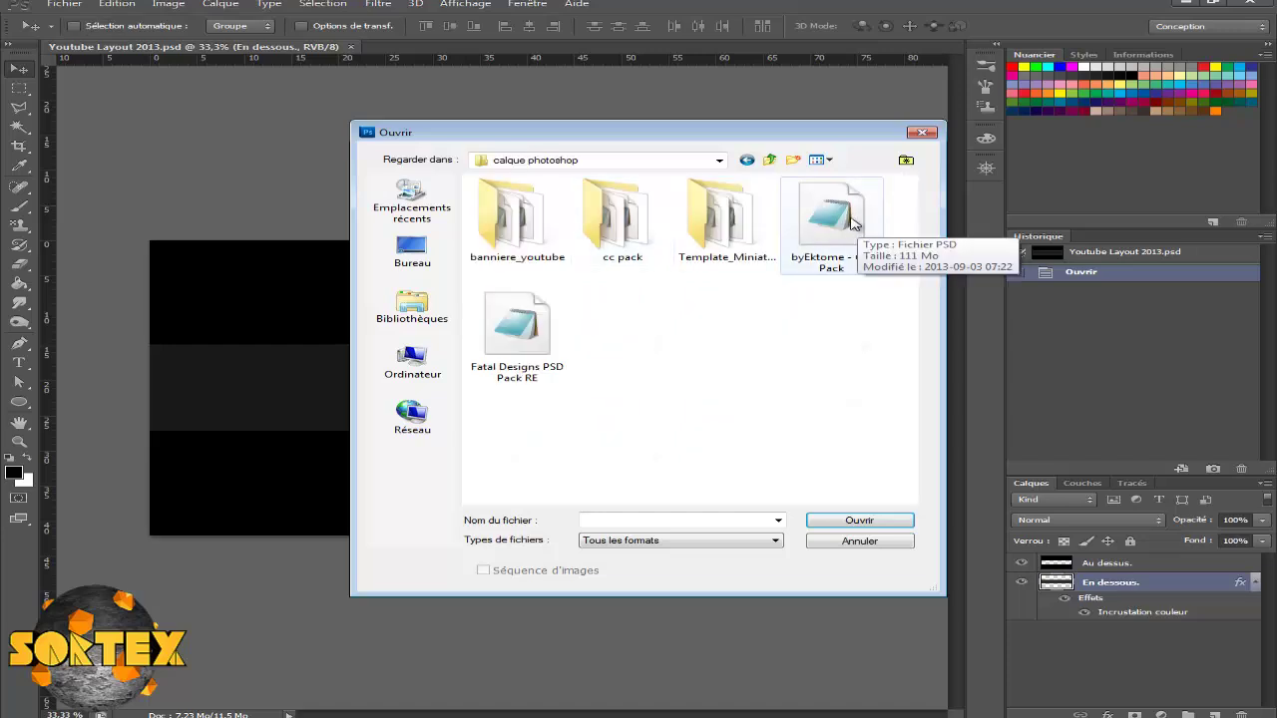
pyautogui.click(851, 224)
pyautogui.click(849, 516)
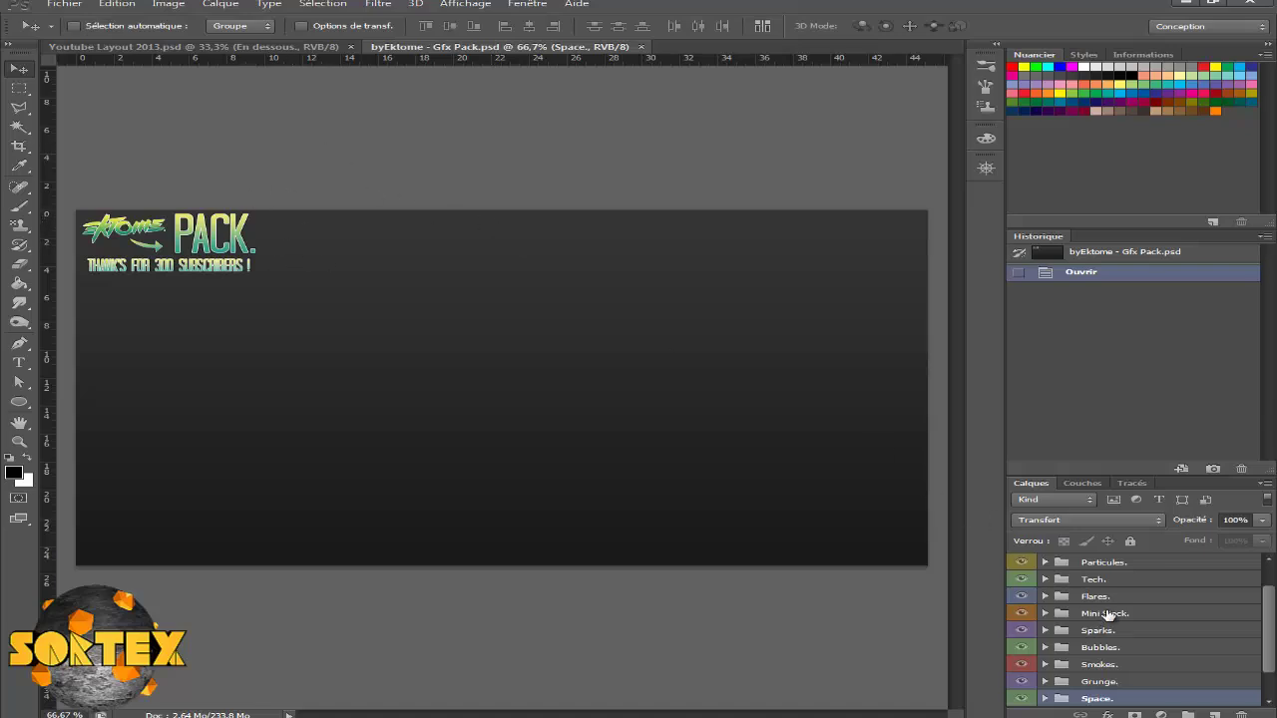
# - Scroll through the Gfx Pack's layer groups, then return to the Youtube Layout 2013 document
pyautogui.scroll(1, 1107, 614)
pyautogui.scroll(-2, 1140, 565)
pyautogui.scroll(2, 1140, 565)
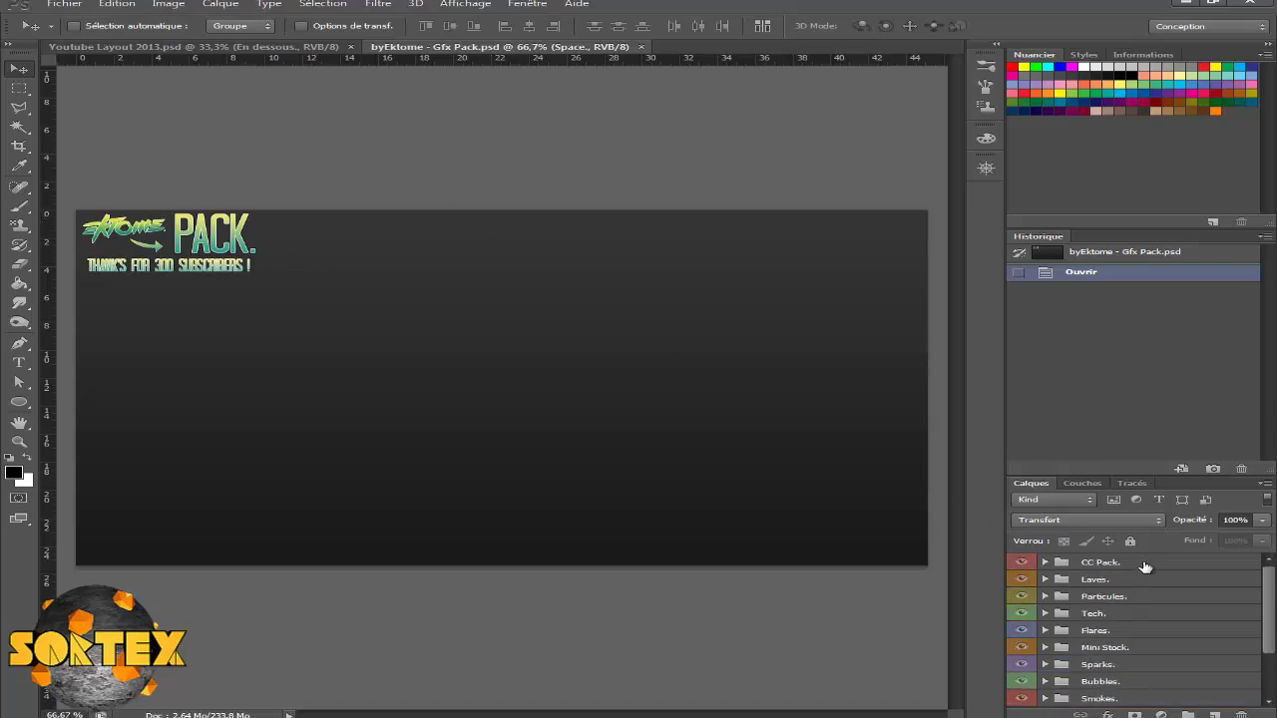
pyautogui.click(251, 46)
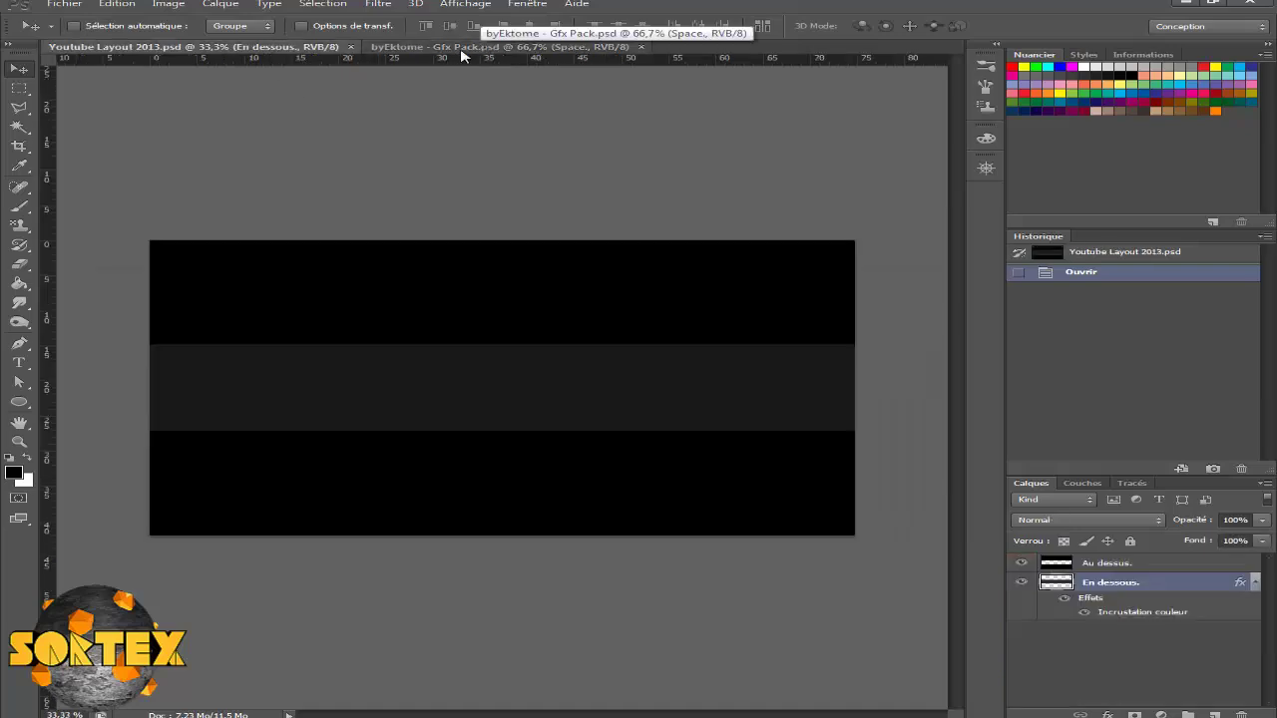
# - Place the logo image from Images > youtube > image youtube via Fichier > Importer
pyautogui.click(65, 3)
pyautogui.click(86, 242)
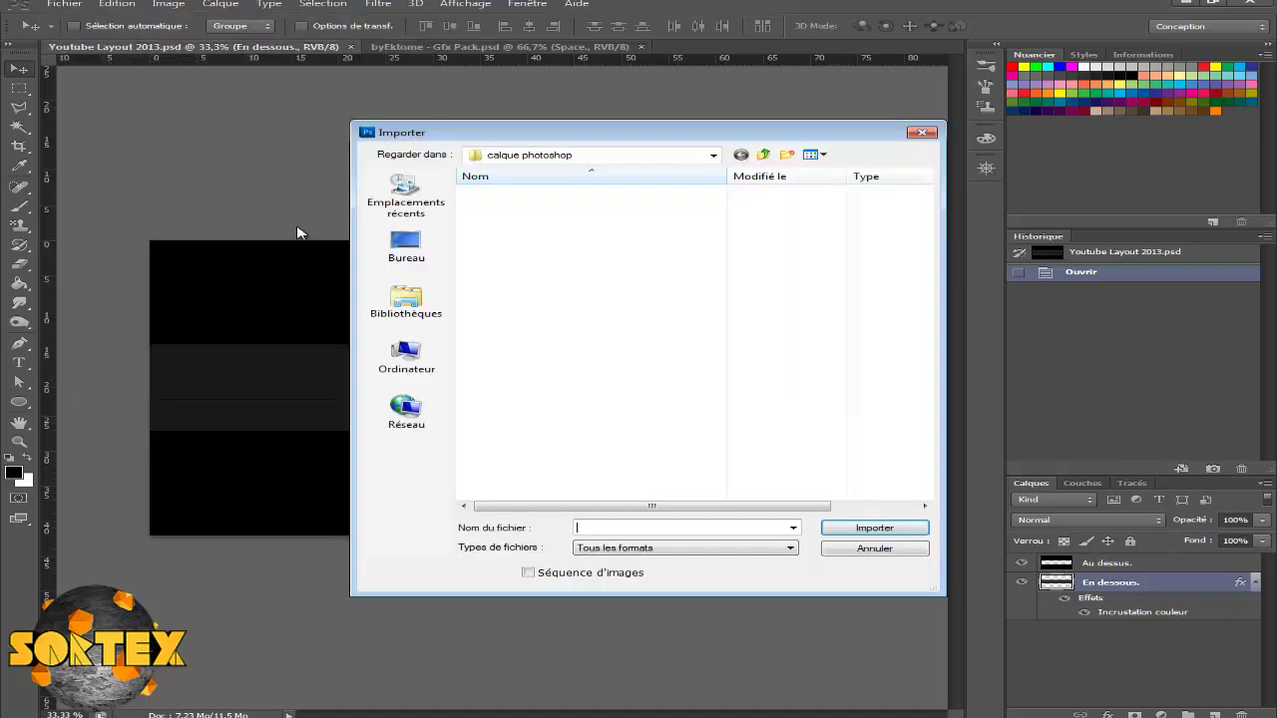
pyautogui.click(406, 300)
pyautogui.doubleClick(855, 197)
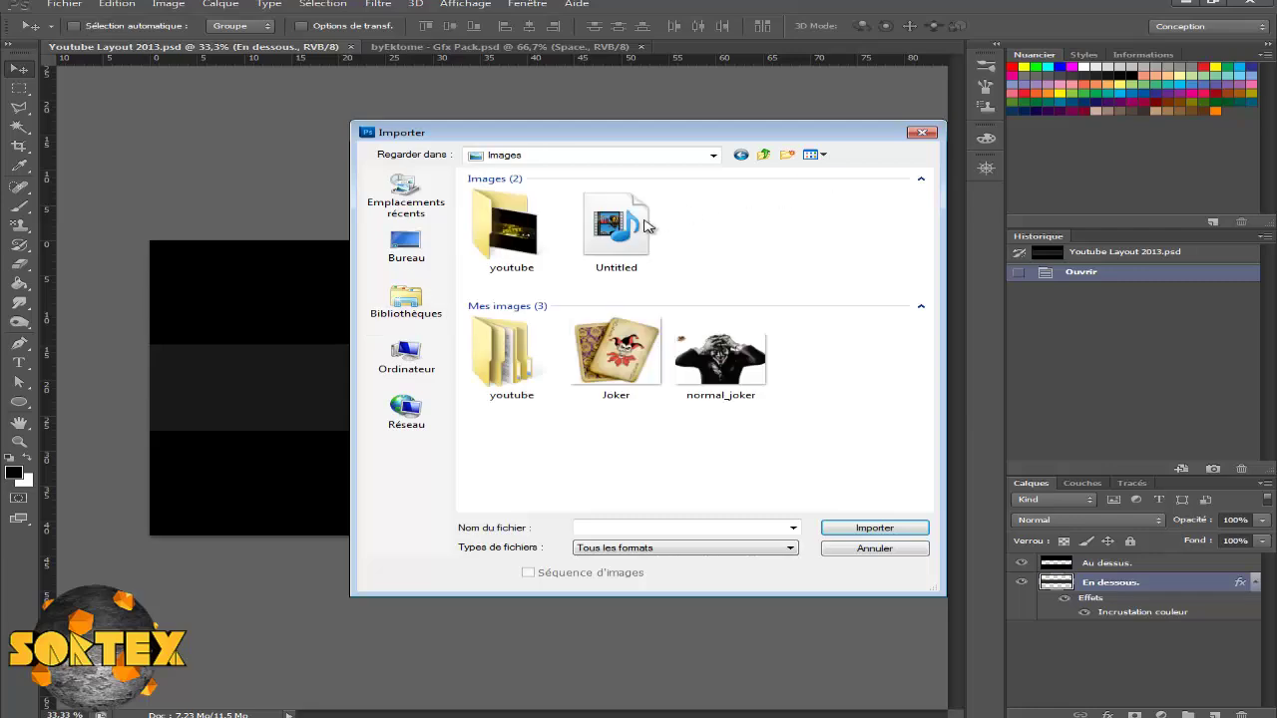
pyautogui.doubleClick(509, 230)
pyautogui.click(750, 241)
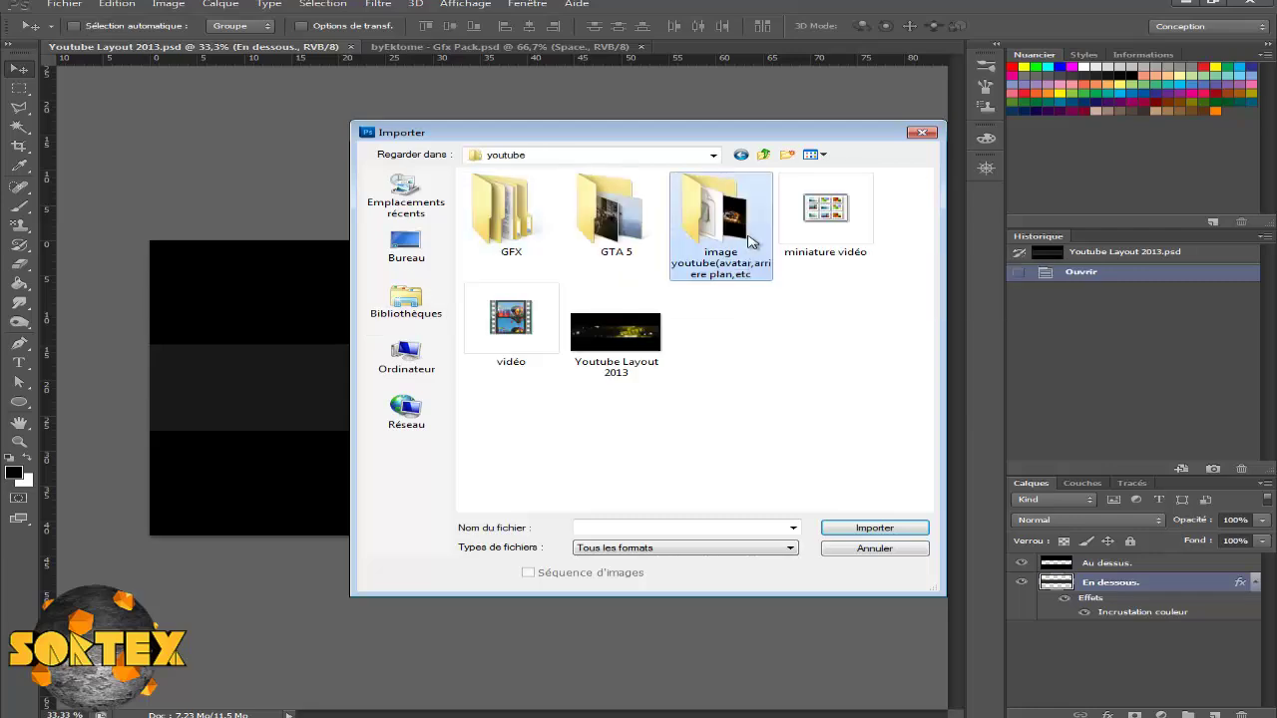
pyautogui.doubleClick(750, 242)
pyautogui.click(843, 241)
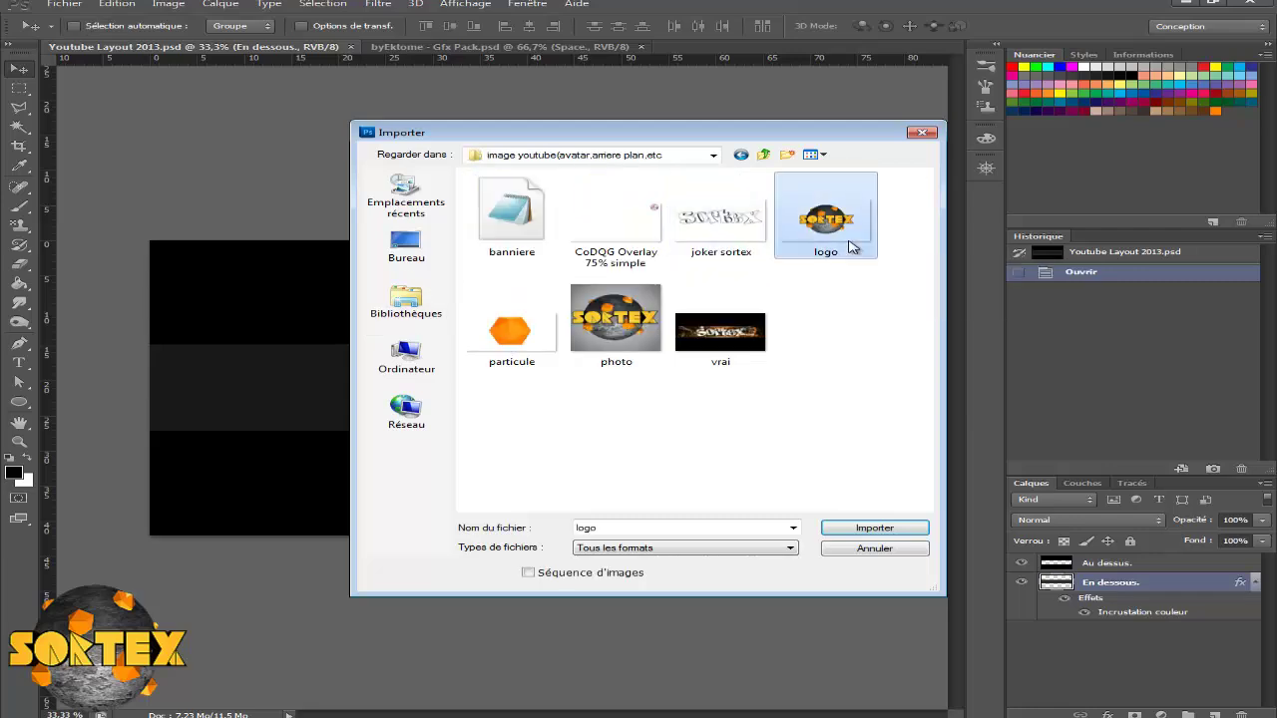
pyautogui.click(860, 528)
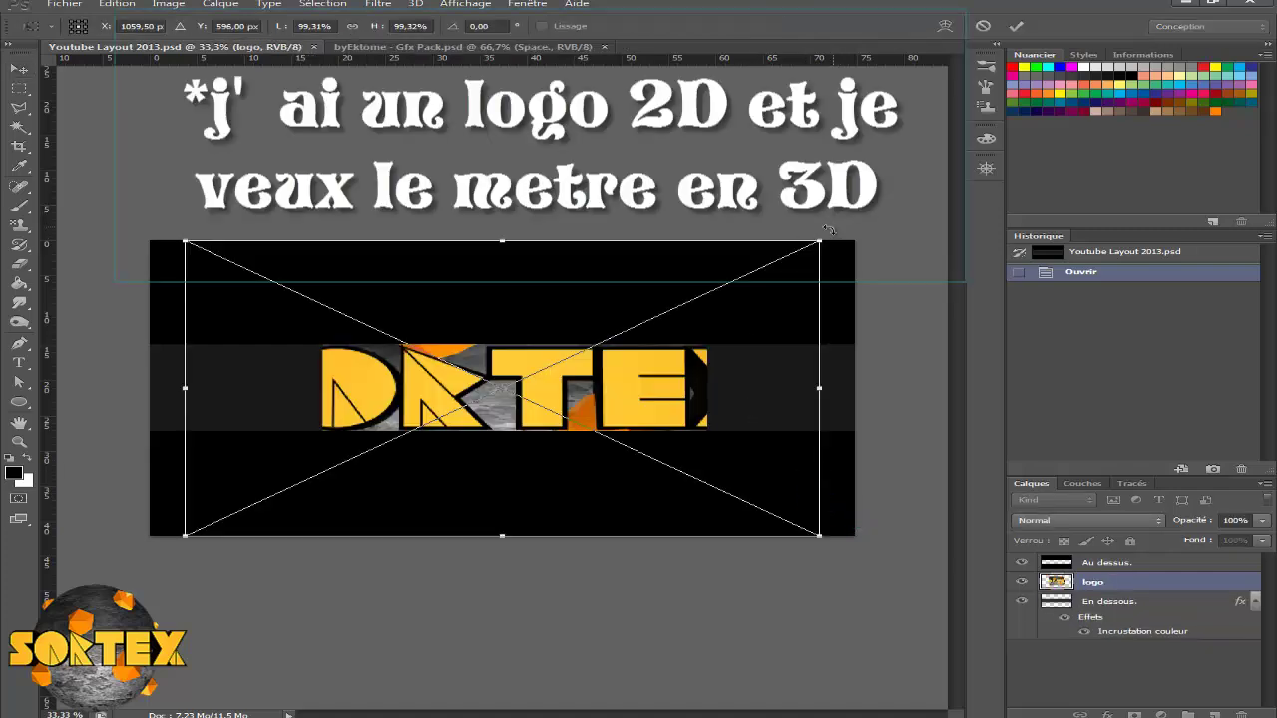
# - Shrink the placed logo, commit it, and position it right of centre on the grey band
pyautogui.moveTo(820, 240); pyautogui.dragTo(414, 389)
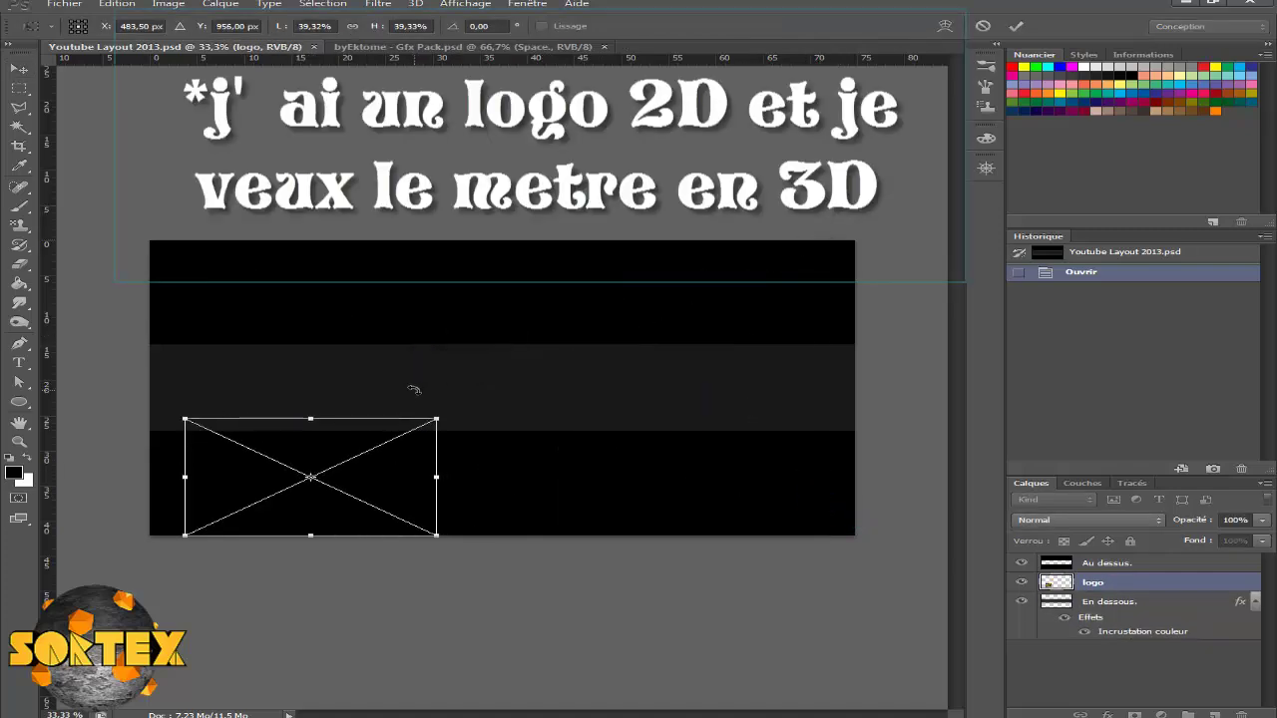
pyautogui.moveTo(381, 469); pyautogui.dragTo(716, 387)
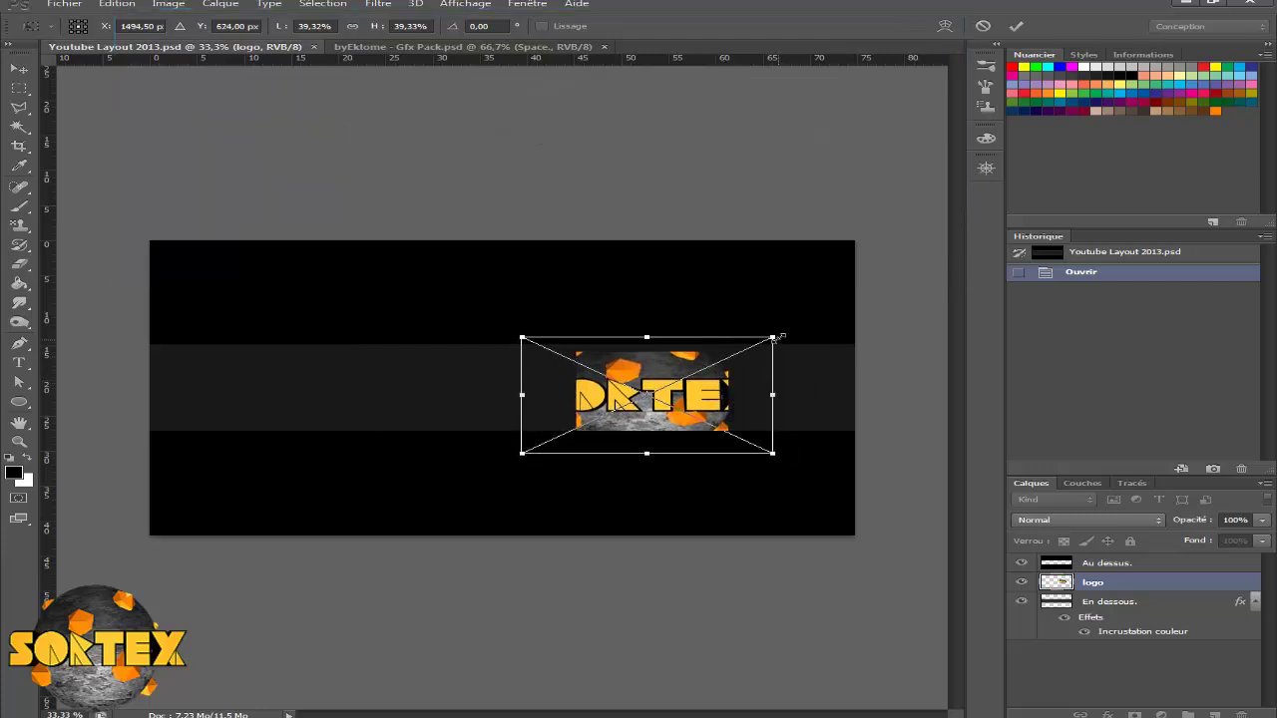
pyautogui.click(19, 69)
pyautogui.click(532, 274)
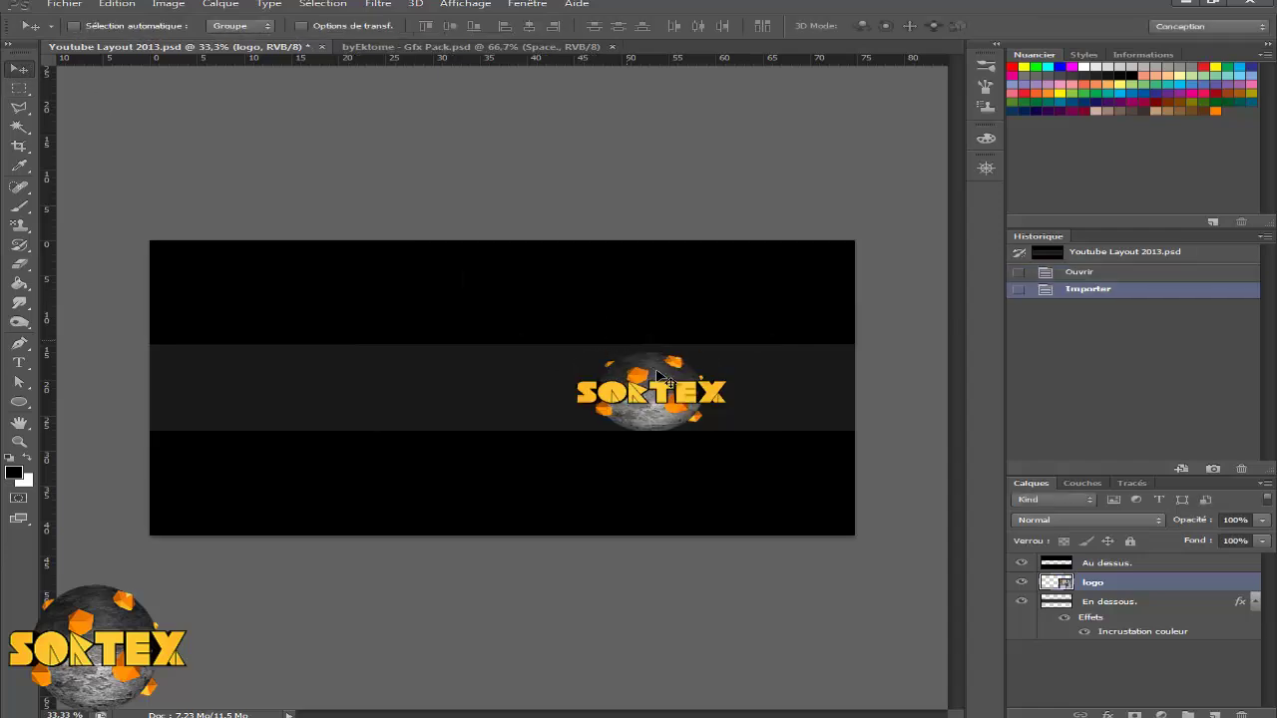
pyautogui.moveTo(663, 404); pyautogui.dragTo(656, 398)
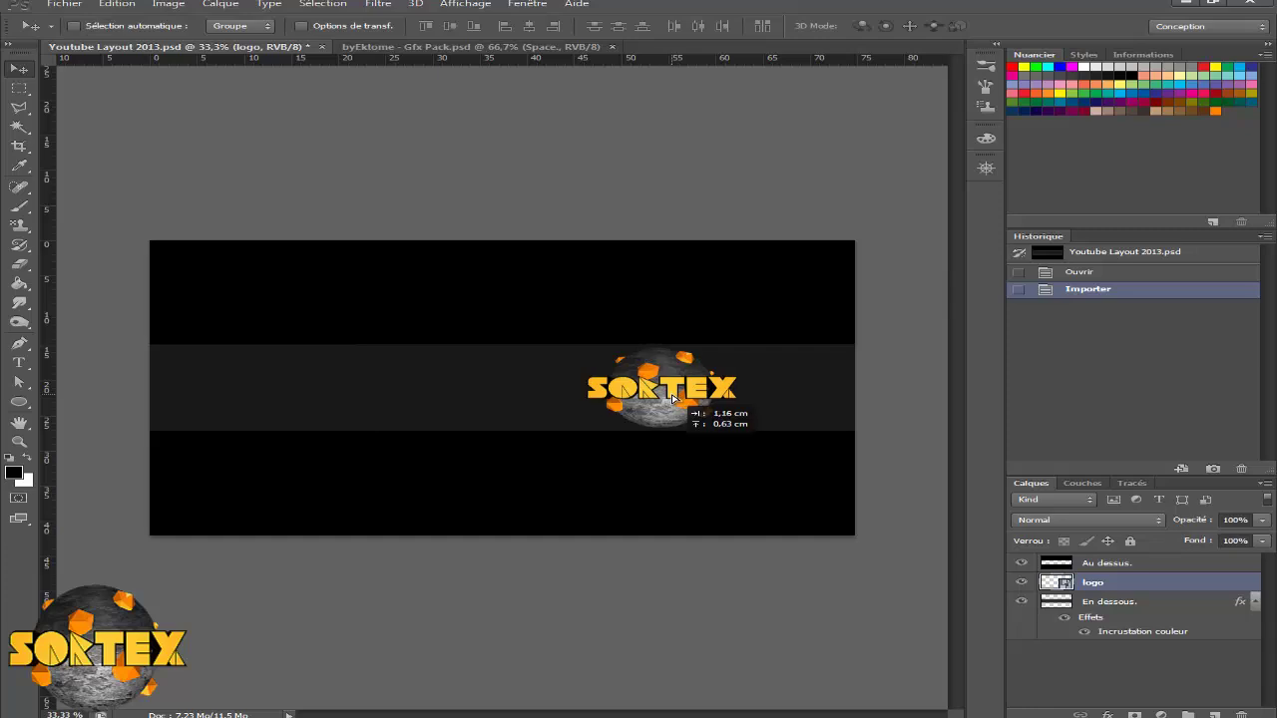
pyautogui.moveTo(656, 398); pyautogui.dragTo(674, 398)
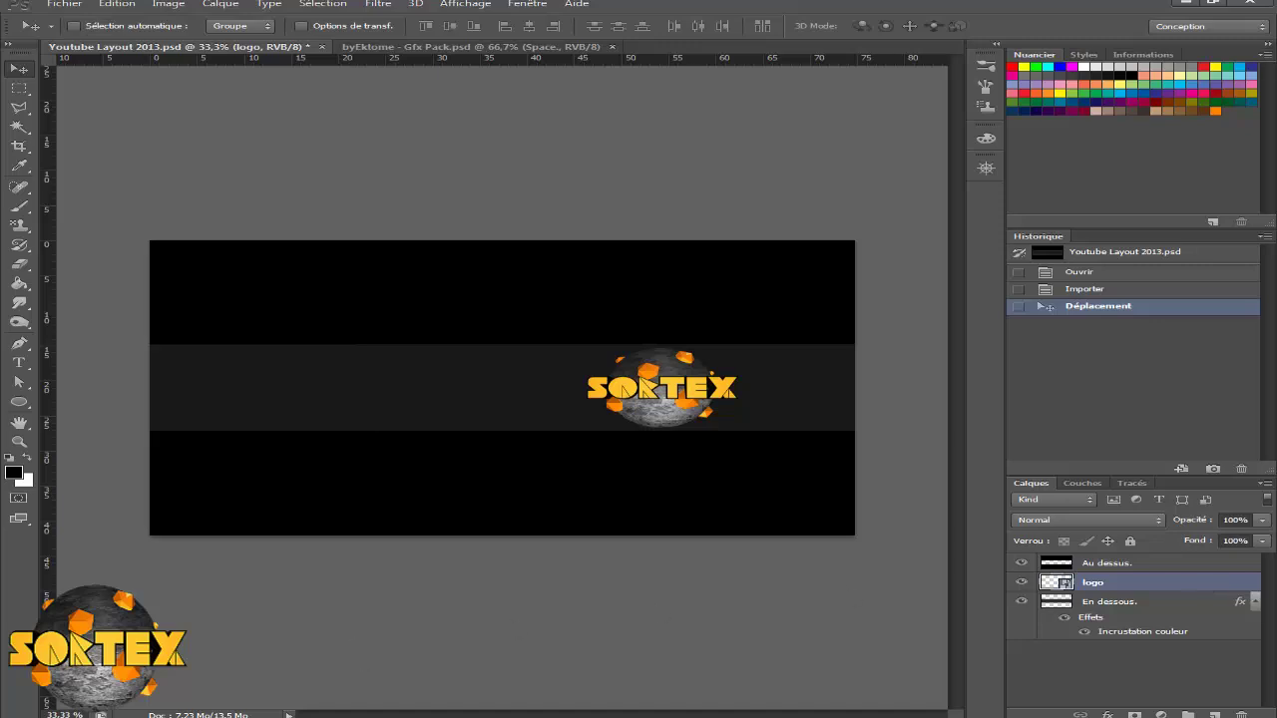
pyautogui.press('super+e')
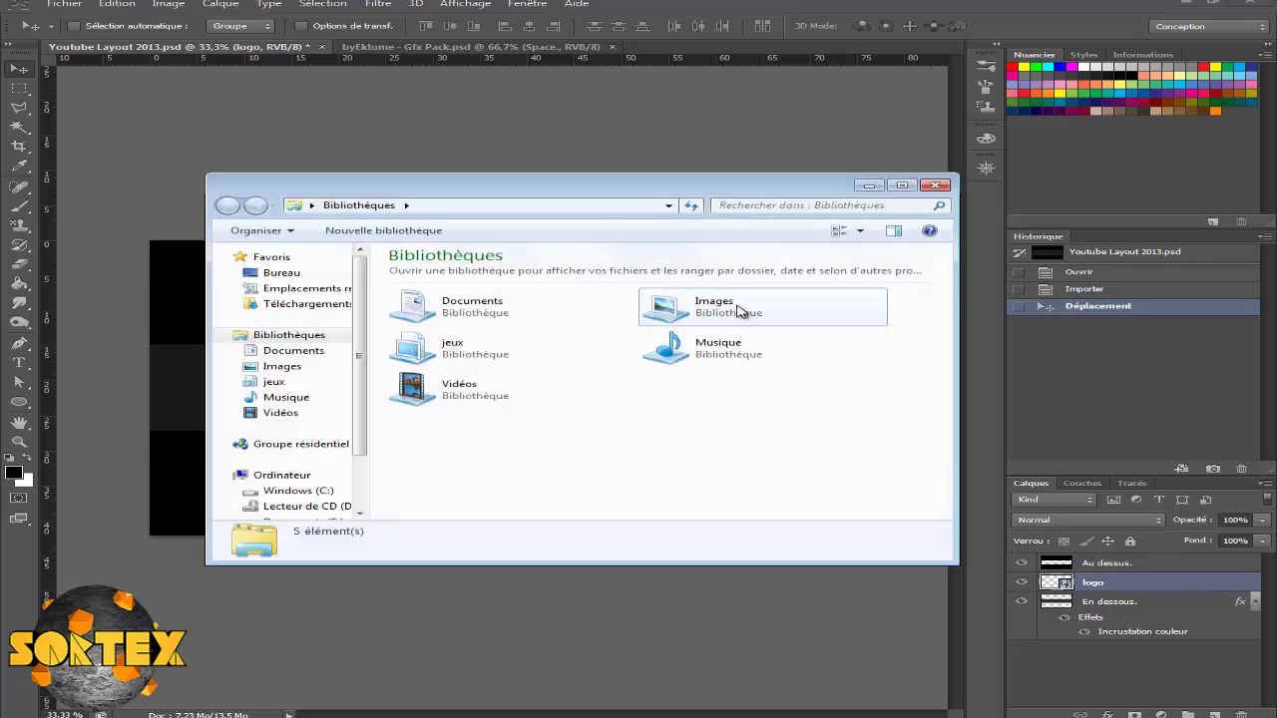
# - Preview Youtube Layout 2013 from Images > youtube, then close the viewer and Explorer window
pyautogui.doubleClick(714, 304)
pyautogui.doubleClick(438, 359)
pyautogui.doubleClick(439, 427)
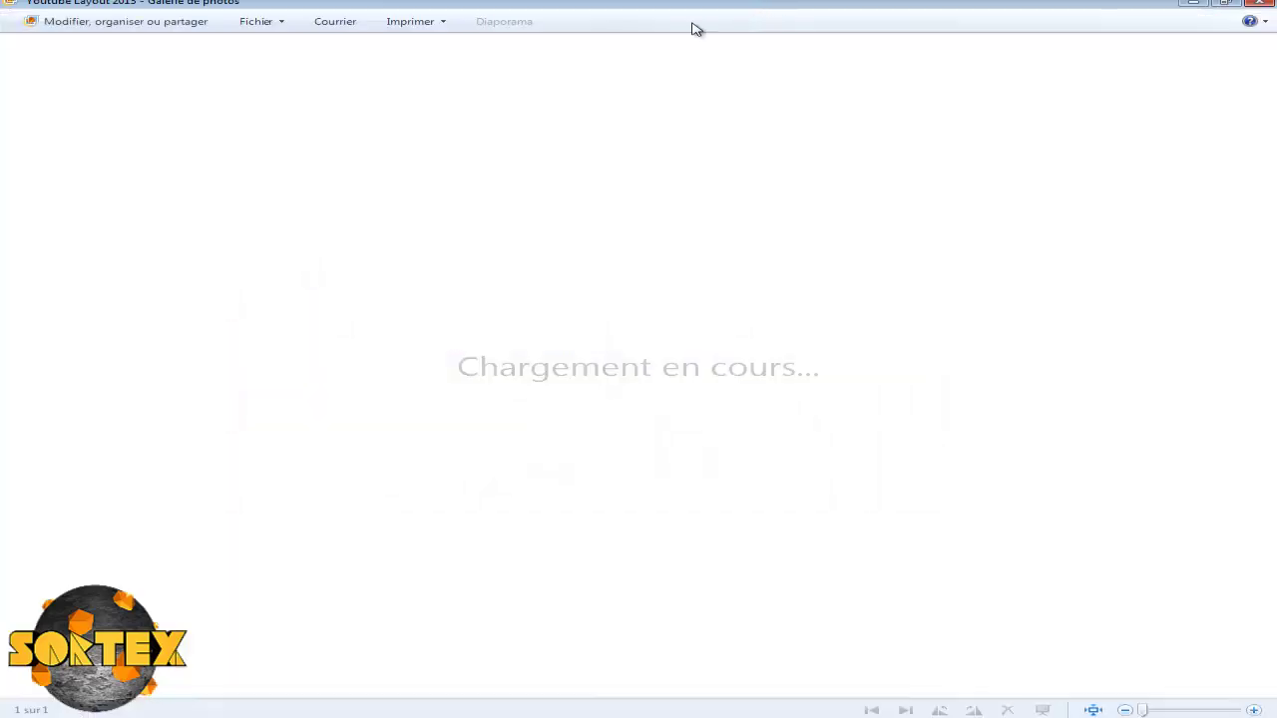
pyautogui.hotkey('alt', 'F4')
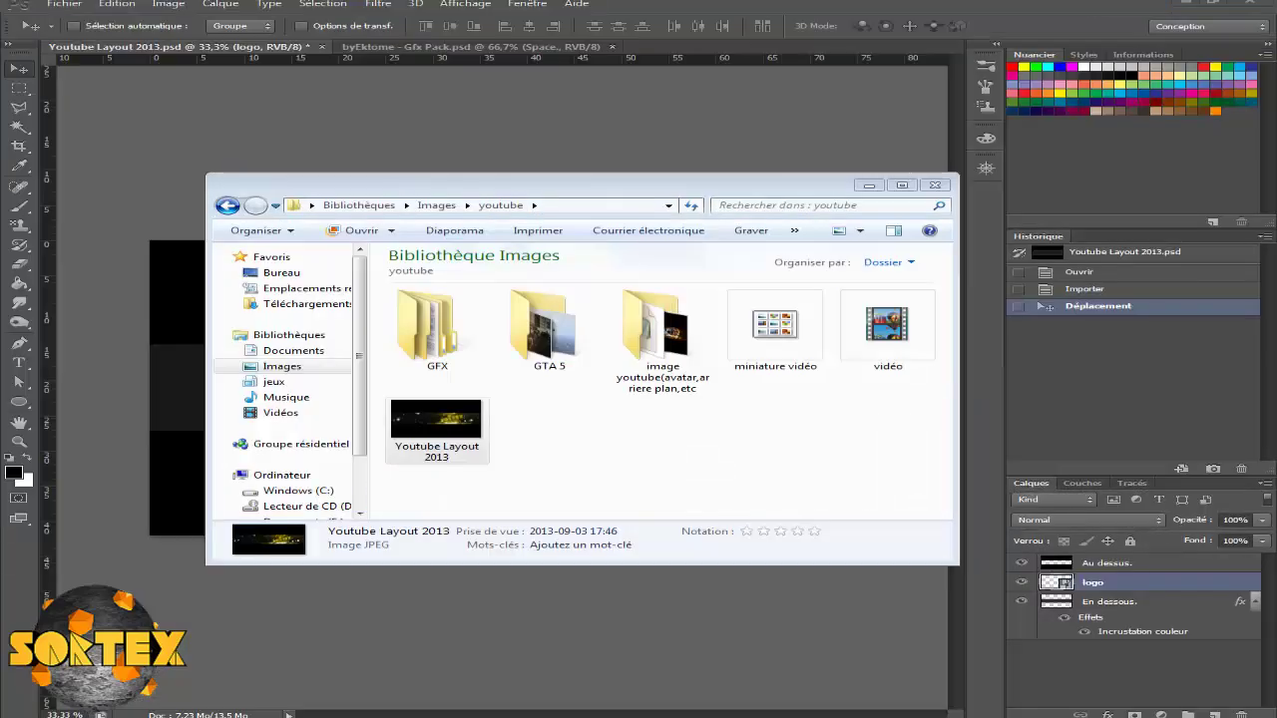
pyautogui.click(935, 186)
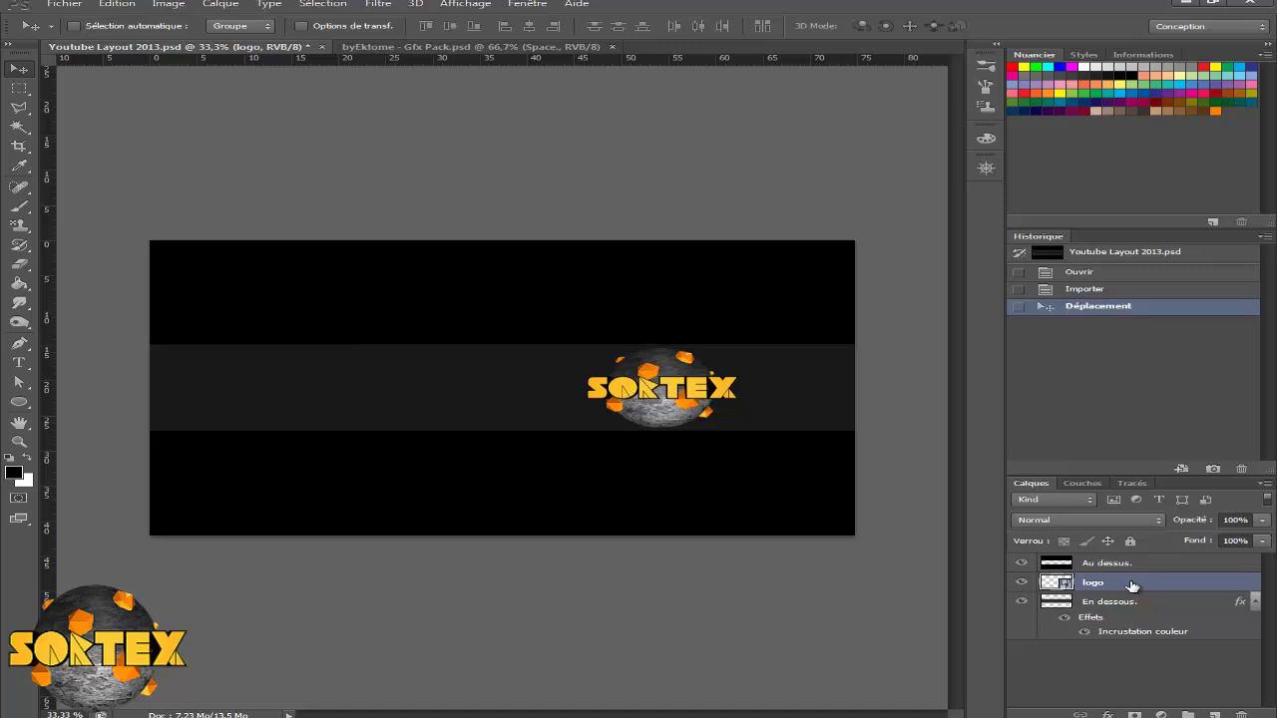
# - Free Transform to enlarge the logo and move it toward the banner centre
pyautogui.hotkey('ctrl', 't')
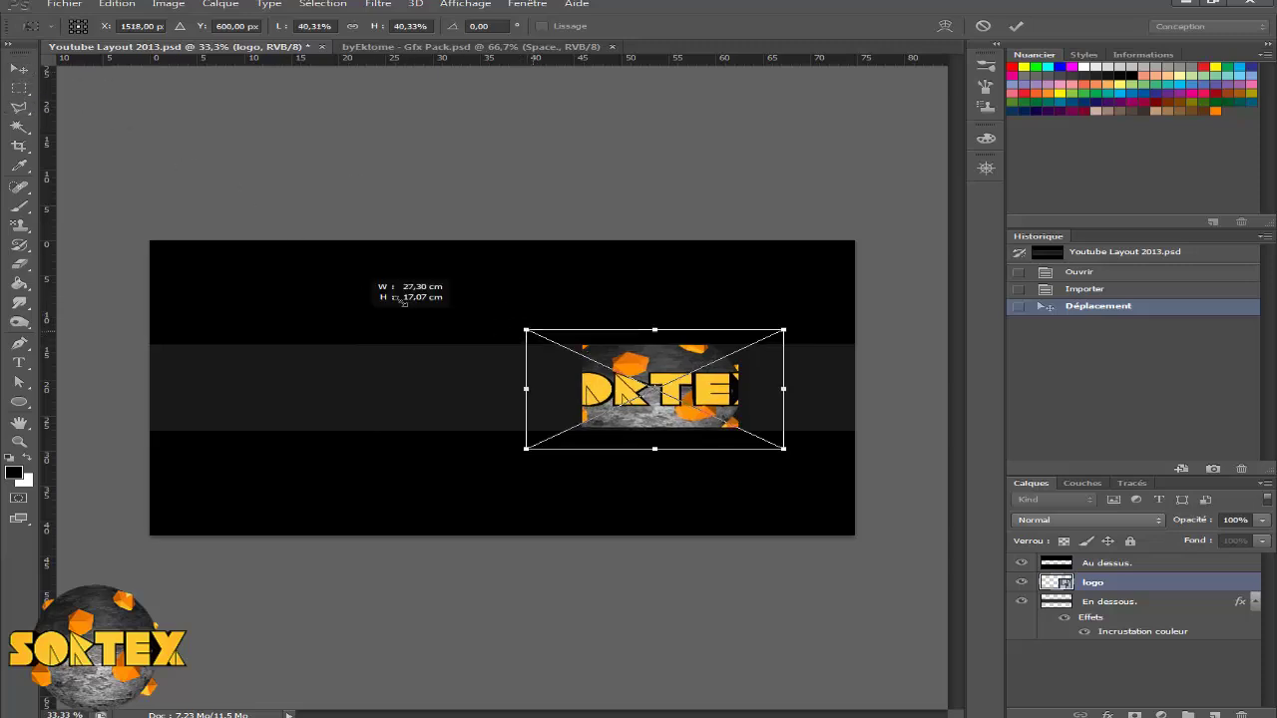
pyautogui.moveTo(530, 334); pyautogui.dragTo(360, 251)
pyautogui.click(18, 68)
pyautogui.click(534, 275)
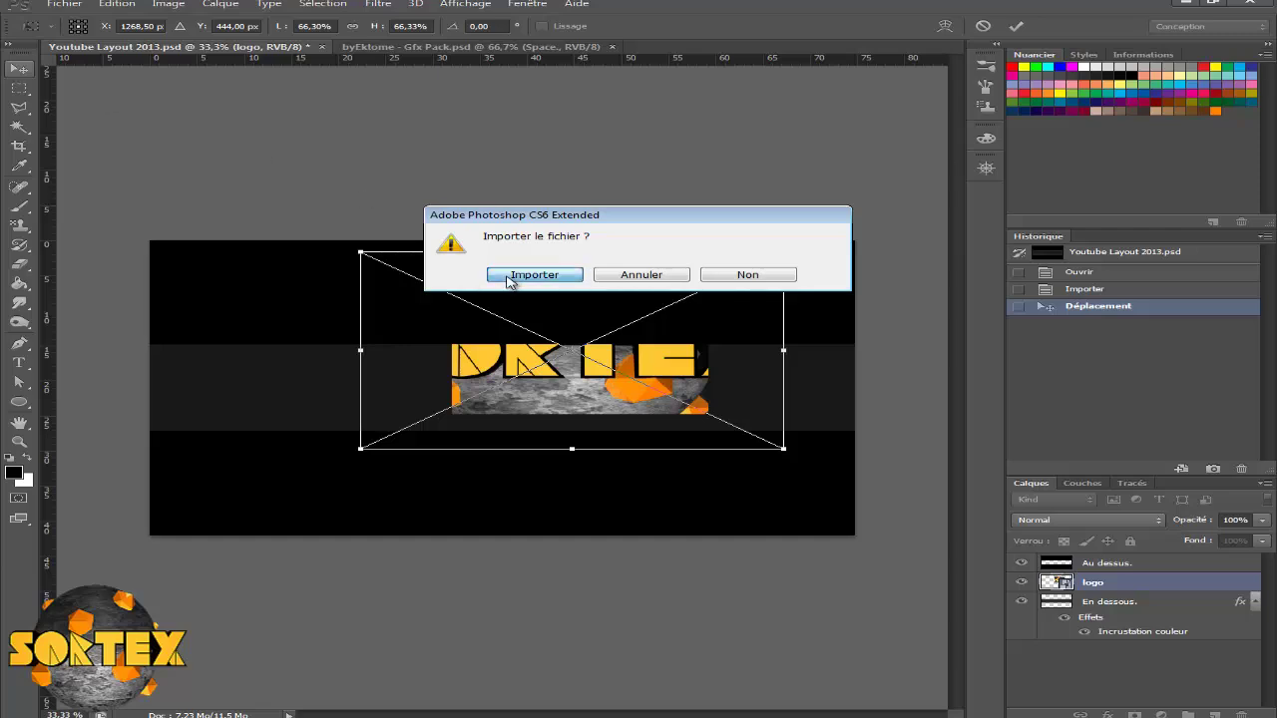
pyautogui.moveTo(590, 401); pyautogui.dragTo(585, 418)
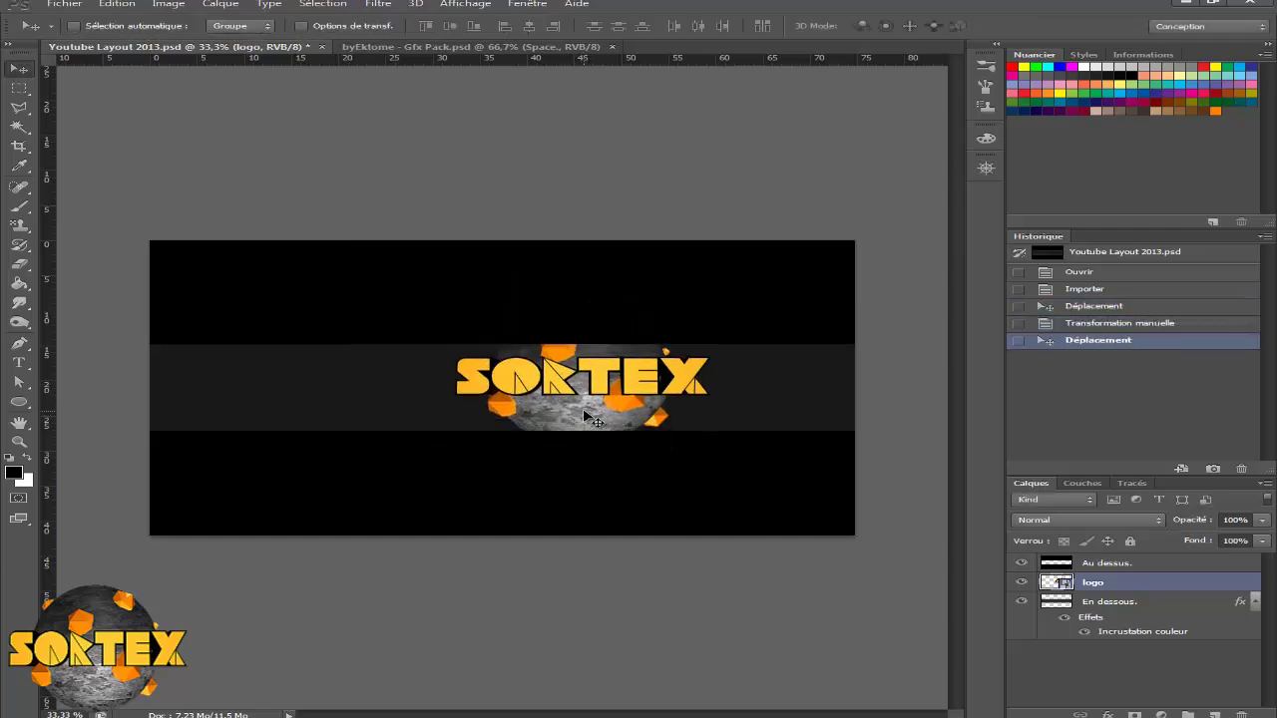
# - Scale the logo back down and reposition it slightly up and left on the band
pyautogui.hotkey('ctrl', 't')
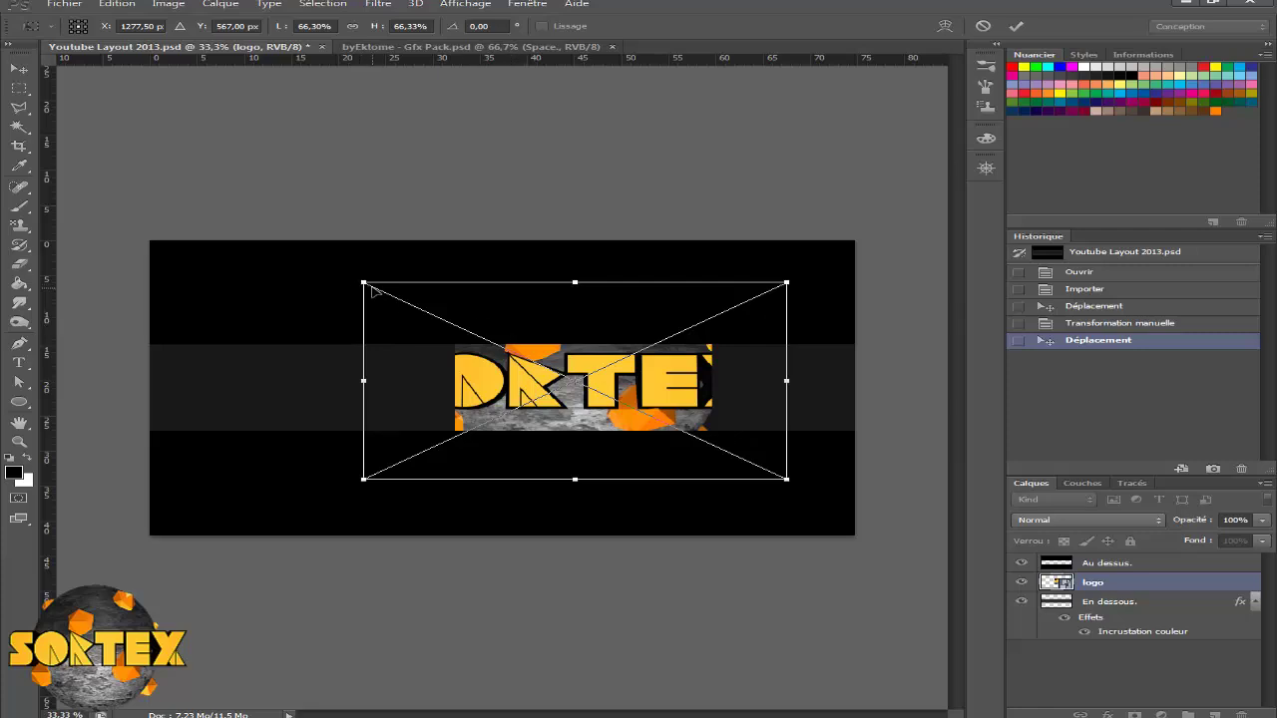
pyautogui.moveTo(362, 280); pyautogui.dragTo(550, 370)
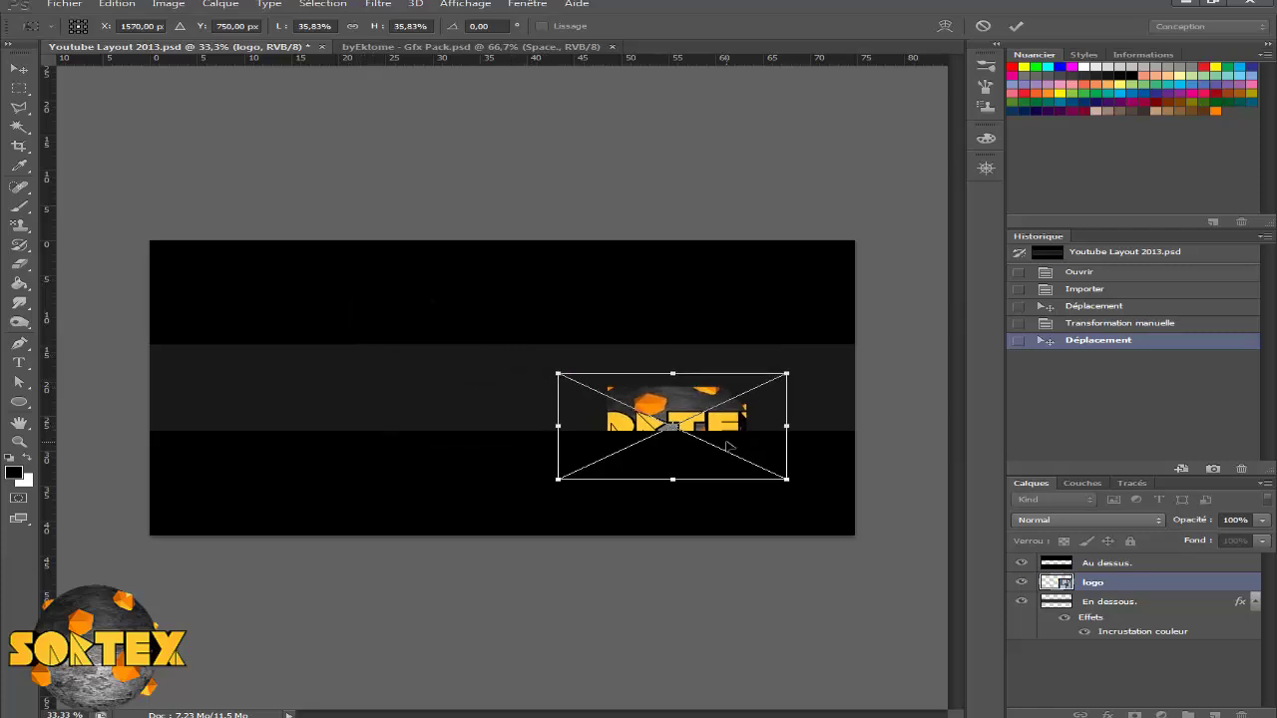
pyautogui.moveTo(729, 436); pyautogui.dragTo(707, 406)
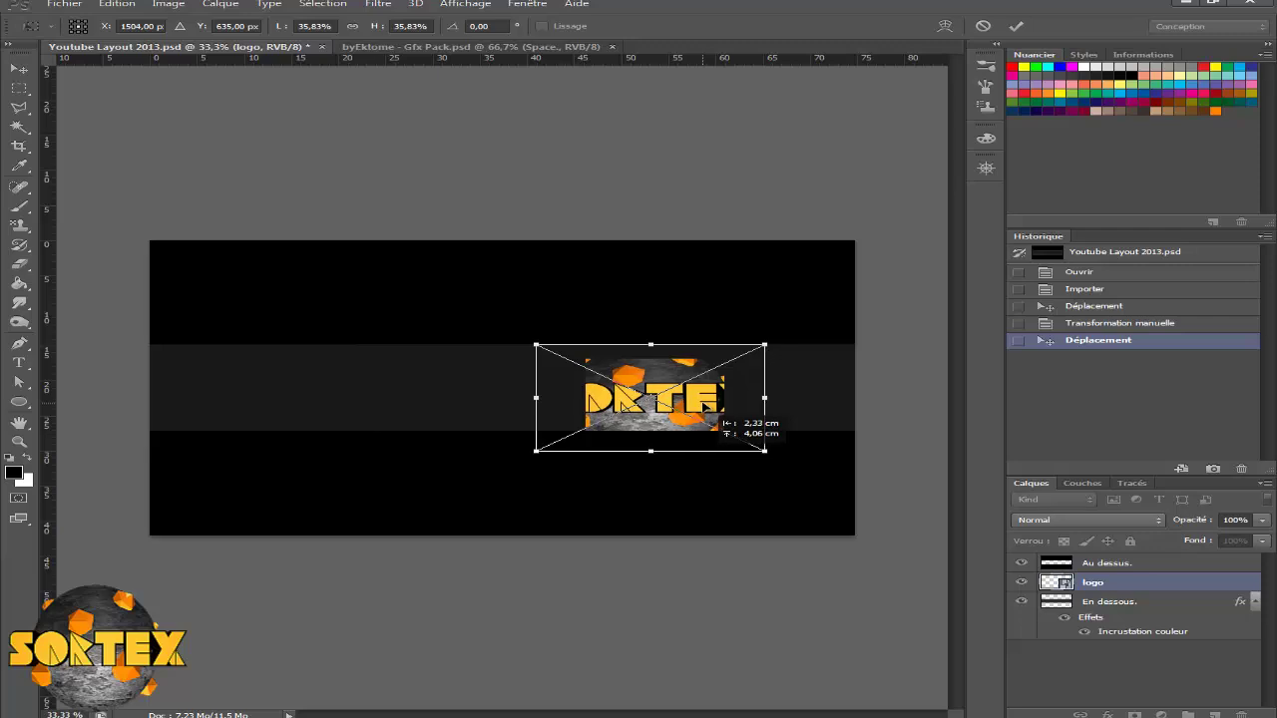
pyautogui.moveTo(529, 337); pyautogui.dragTo(519, 333)
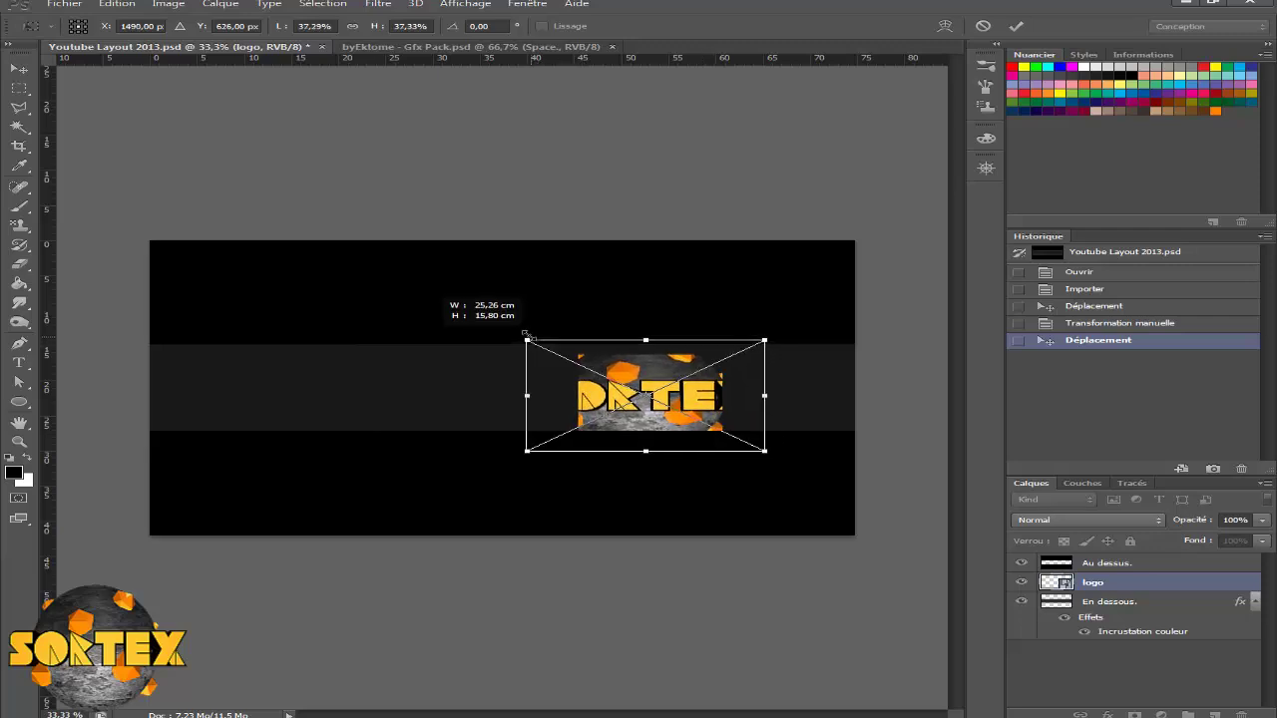
pyautogui.click(18, 68)
pyautogui.click(535, 275)
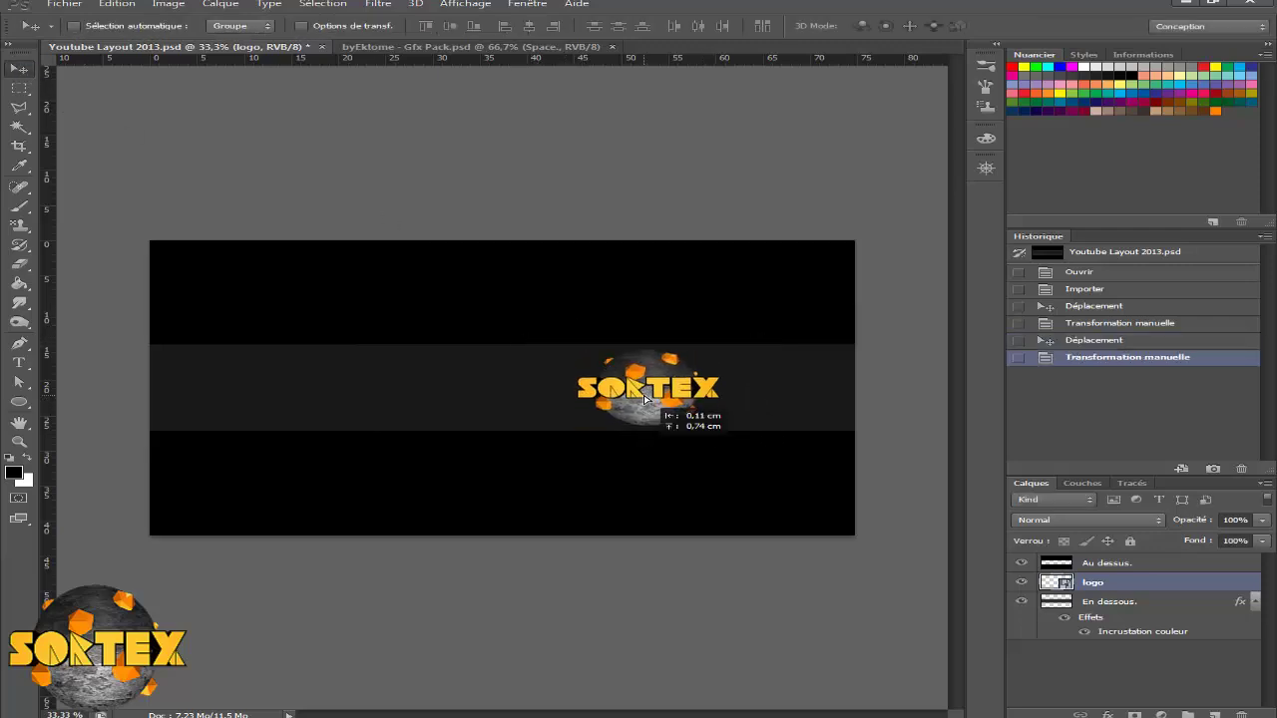
pyautogui.moveTo(647, 403); pyautogui.dragTo(654, 399)
# - Rotate the logo about 15° counter-clockwise (-15°) and apply the transform
pyautogui.hotkey('ctrl', 't')
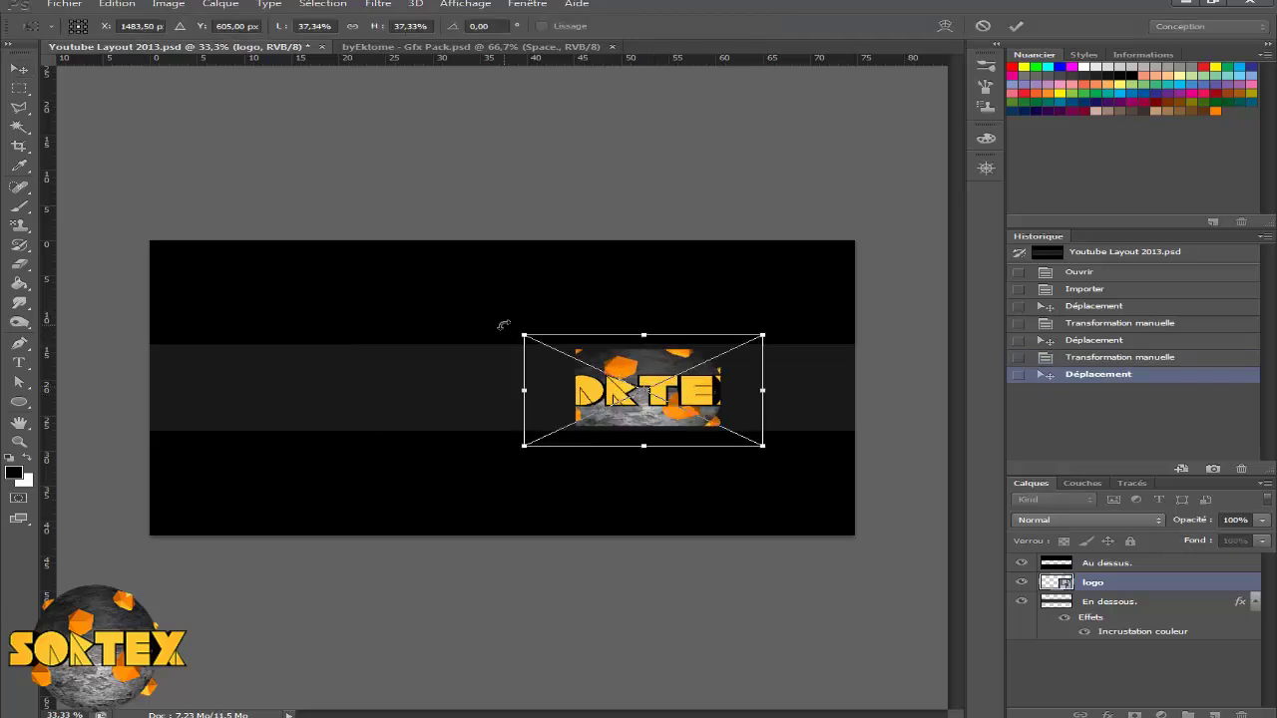
pyautogui.moveTo(504, 322); pyautogui.dragTo(478, 344)
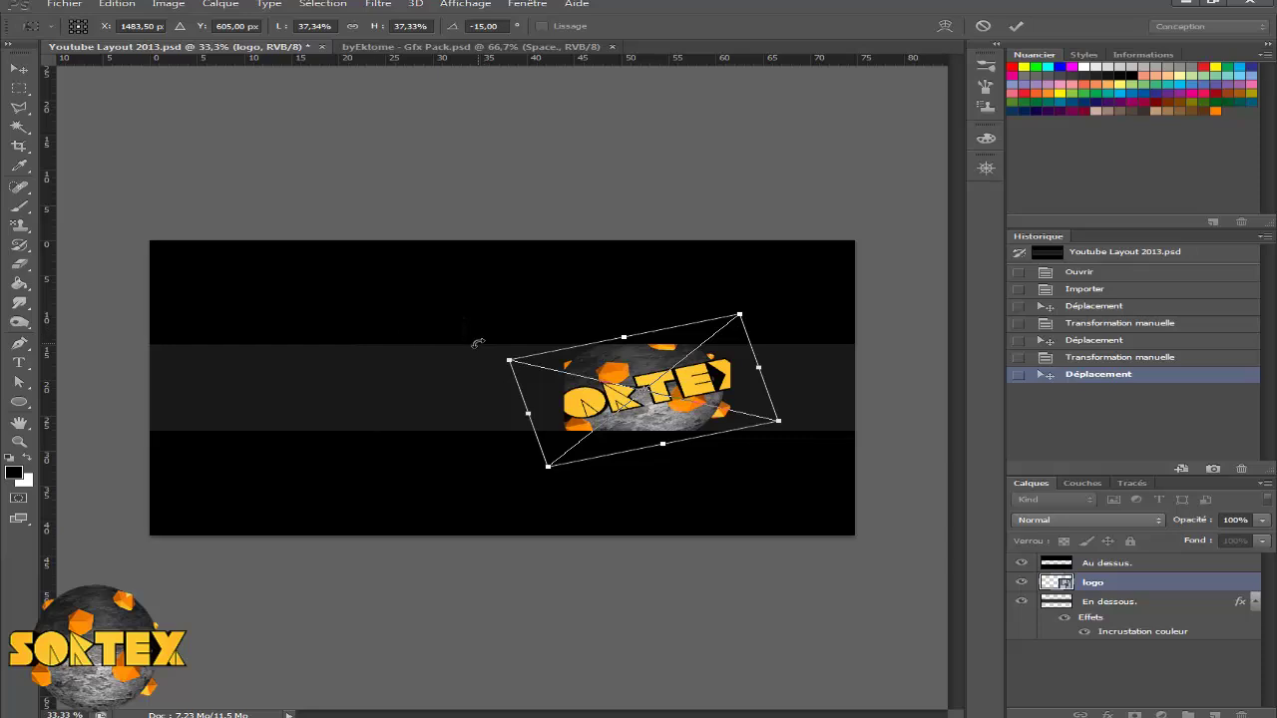
pyautogui.click(22, 72)
pyautogui.click(536, 276)
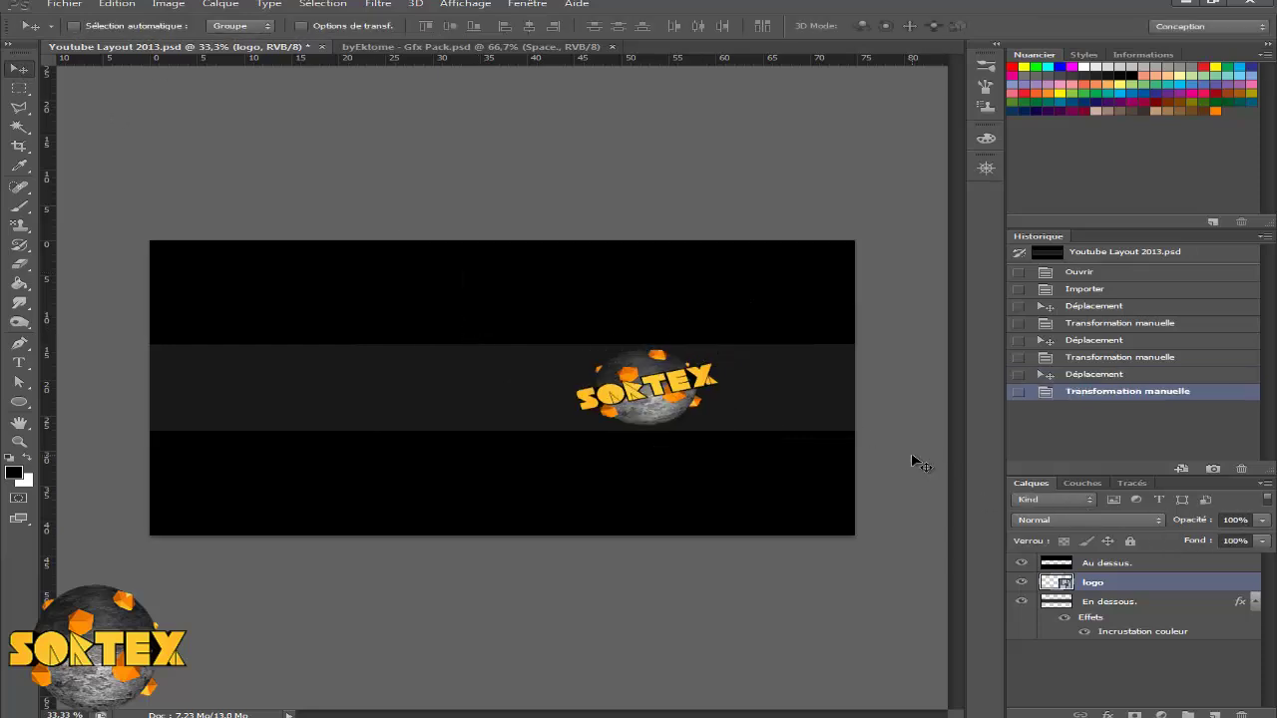
# - Enlarge the tilted logo slightly, lower it on the band, and set opacity to 55%
pyautogui.hotkey('ctrl', 't')
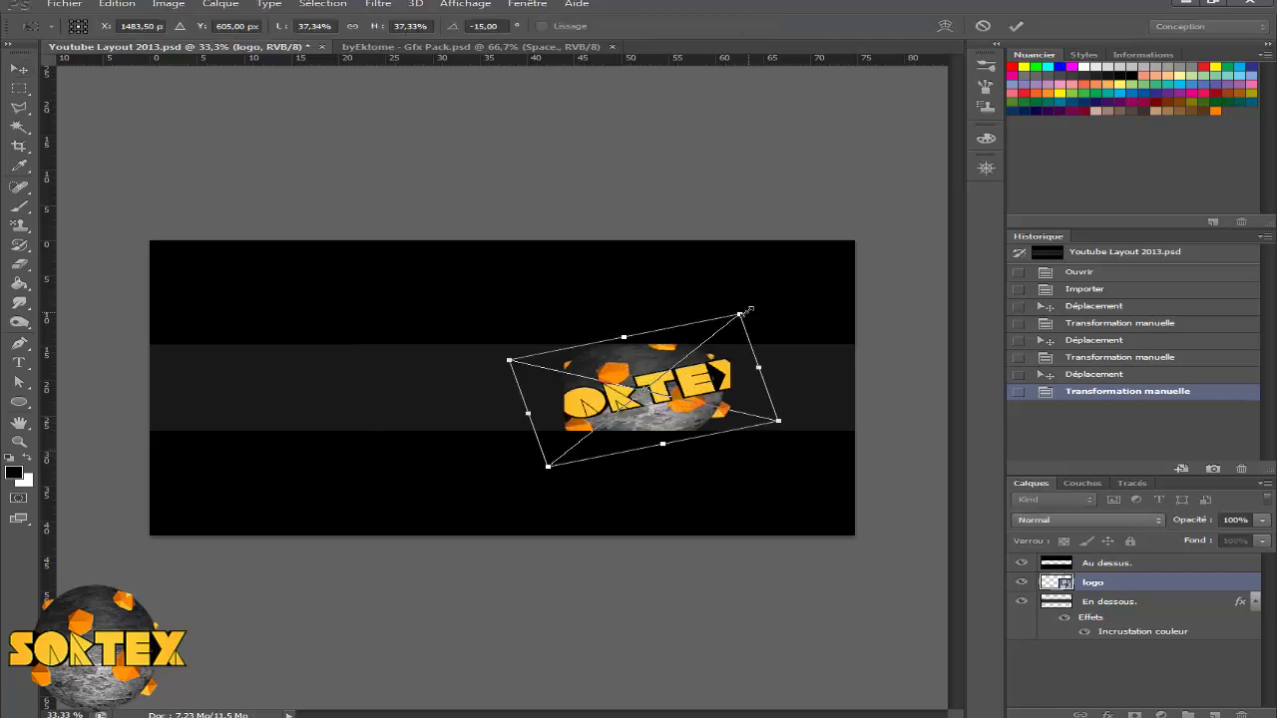
pyautogui.moveTo(748, 301); pyautogui.dragTo(759, 296)
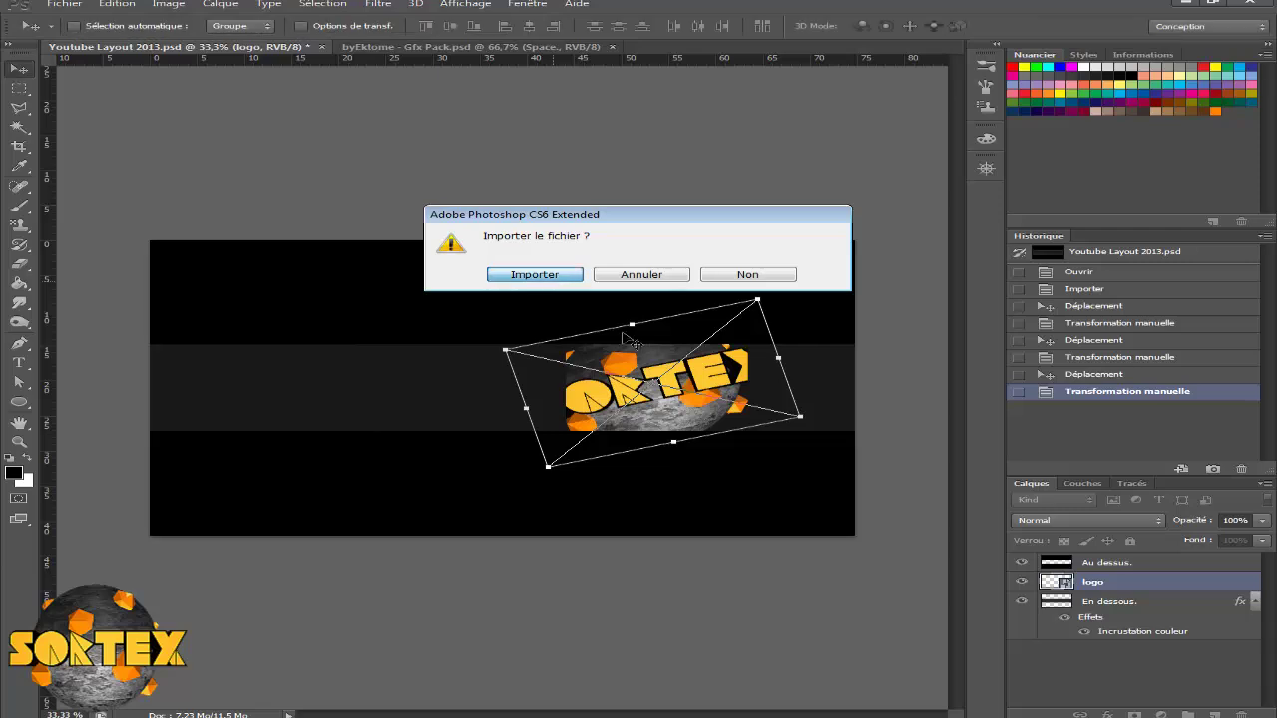
pyautogui.click(534, 275)
pyautogui.moveTo(666, 367); pyautogui.dragTo(666, 388)
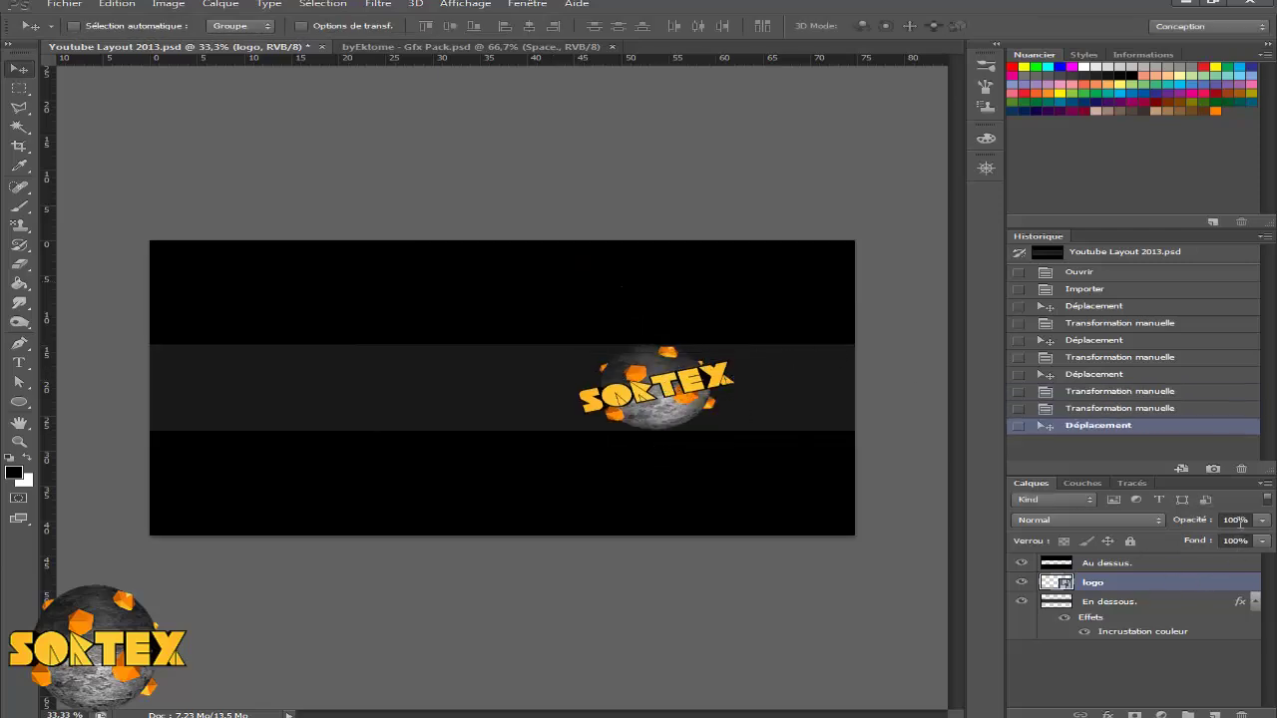
pyautogui.write('55')
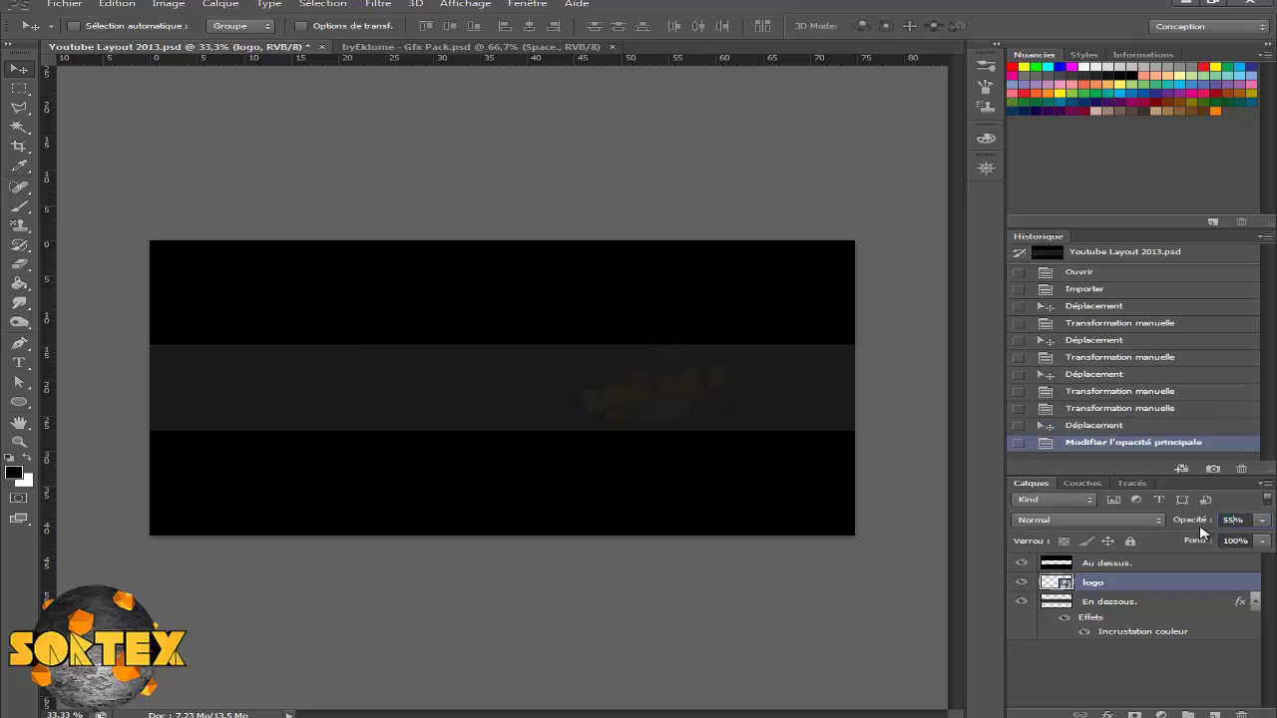
pyautogui.write('5')
pyautogui.press('Return')
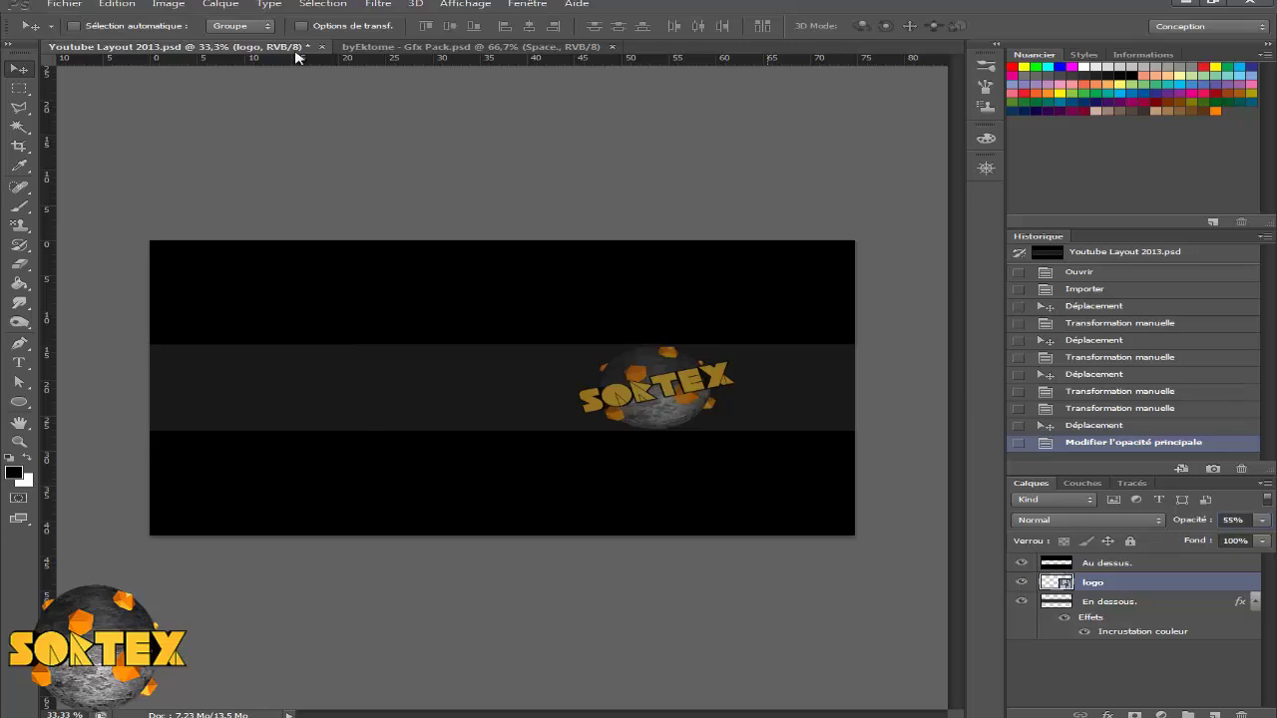
# - Switch to the Gfx Pack document, expand the Flares group and preview flare layer 1
pyautogui.click(458, 50)
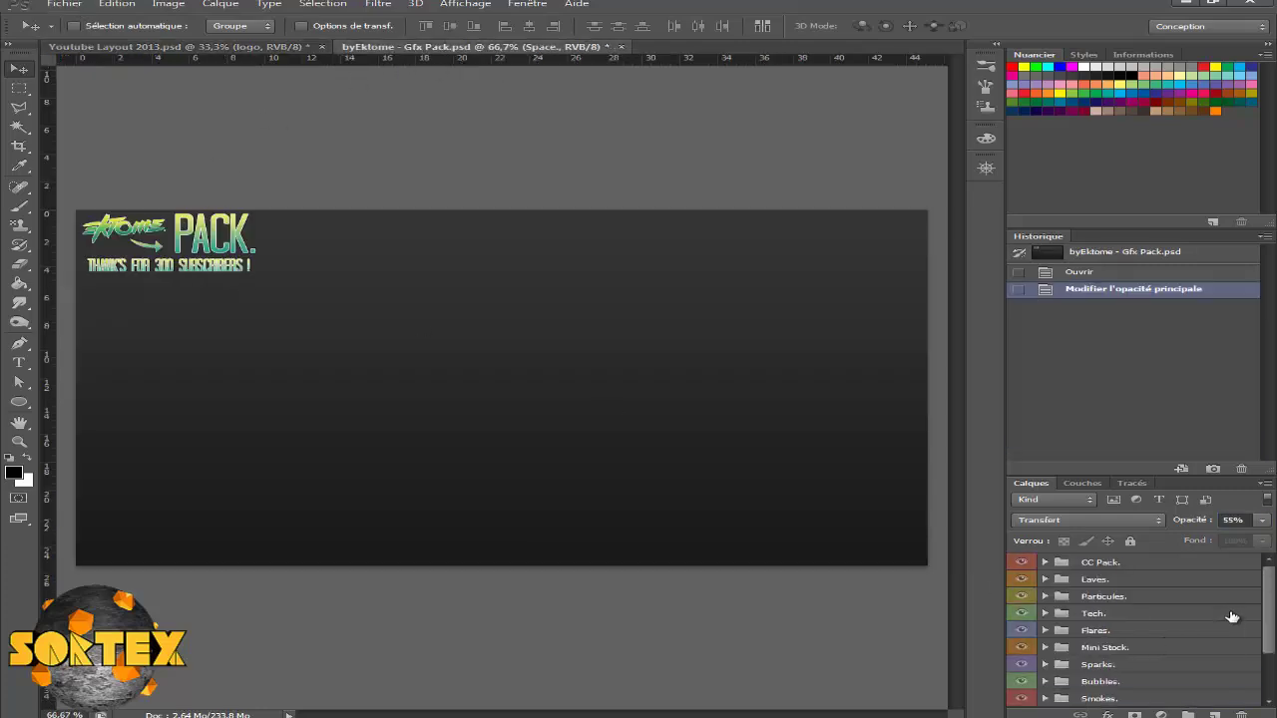
pyautogui.click(1047, 631)
pyautogui.scroll(-3, 1137, 633)
pyautogui.scroll(2, 1137, 634)
pyautogui.scroll(-2, 1137, 635)
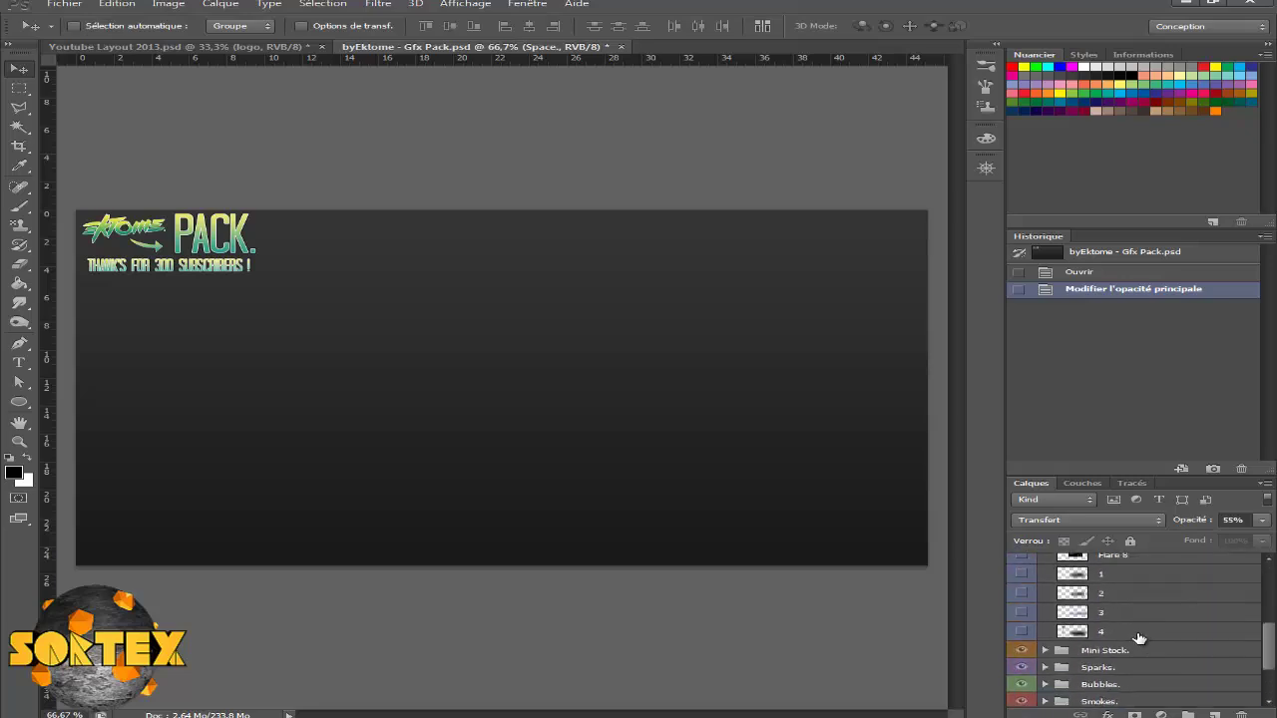
pyautogui.scroll(1, 1138, 638)
pyautogui.click(1022, 608)
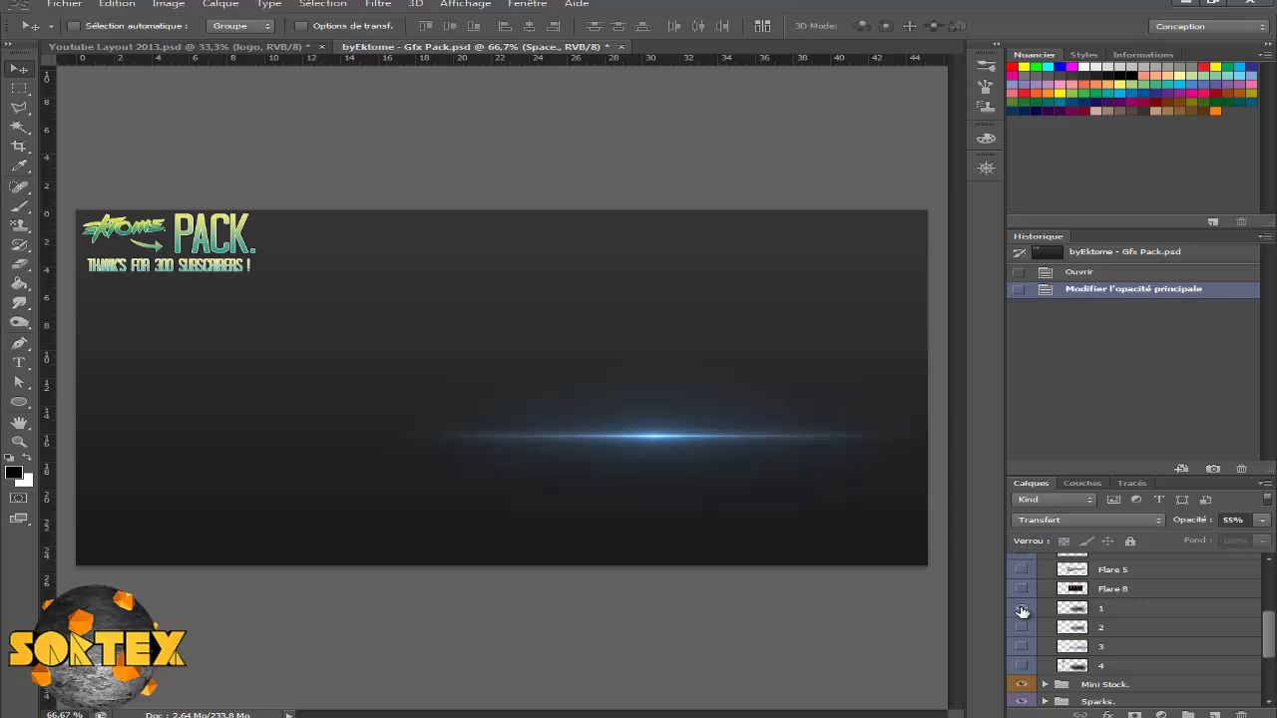
pyautogui.click(1022, 609)
# - Collapse the Flares group and expand the CC Pack group
pyautogui.scroll(3, 1058, 619)
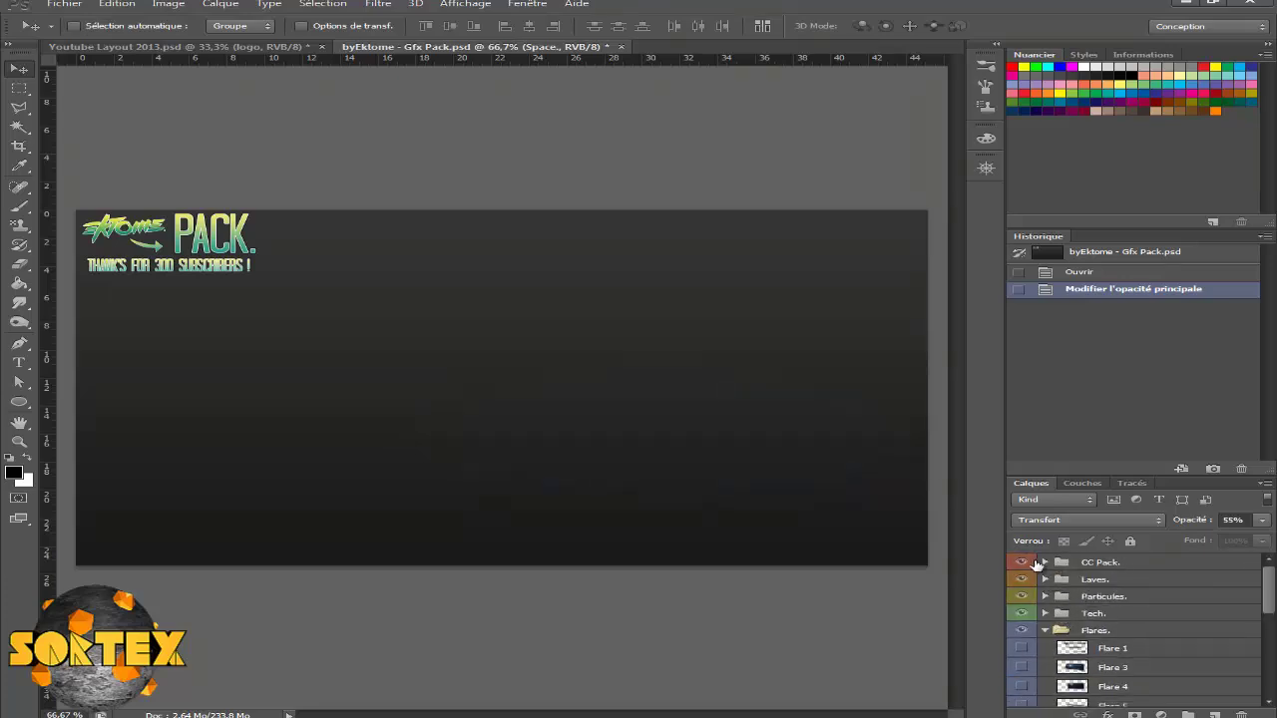
pyautogui.click(1044, 633)
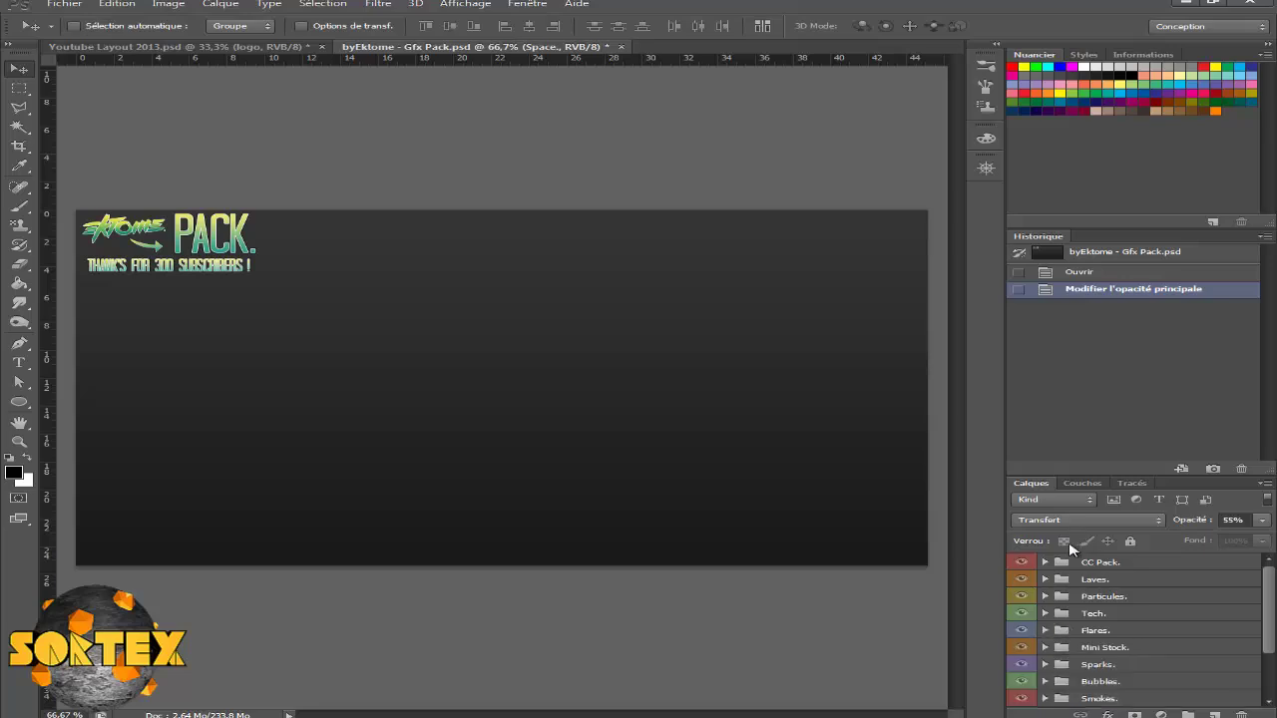
pyautogui.click(1045, 562)
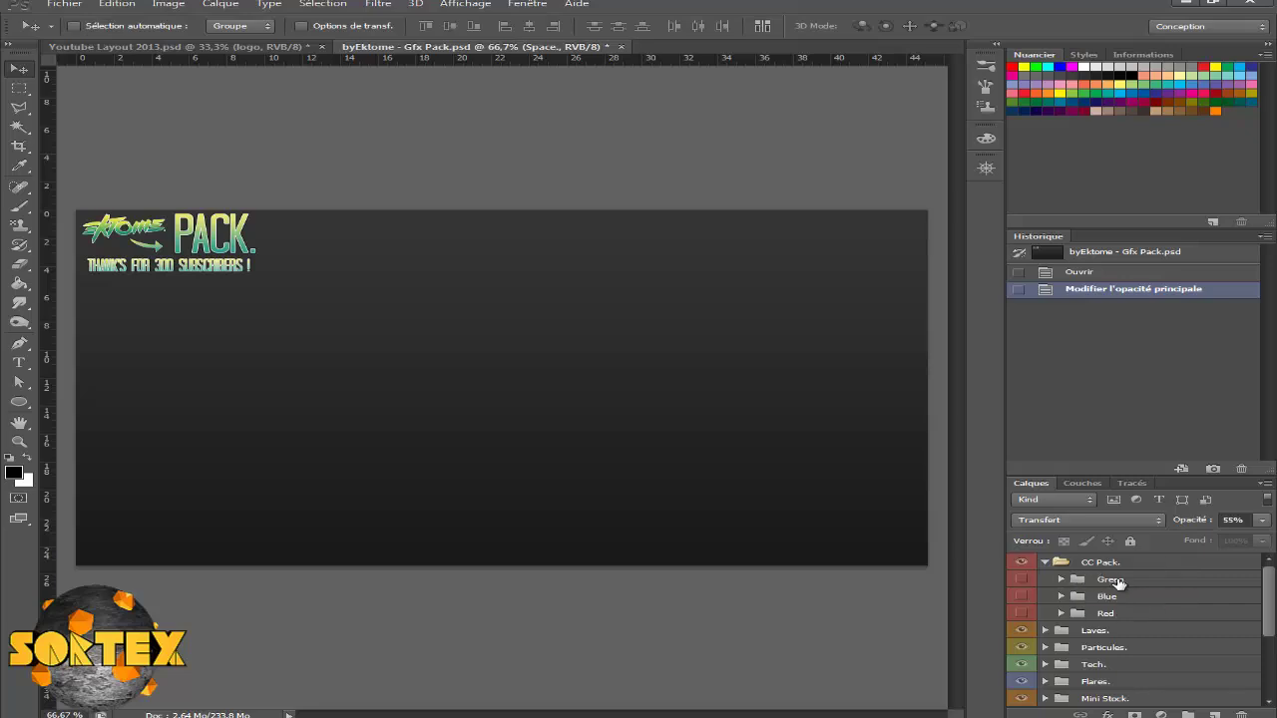
# - Expand the Green set and change the Color Here mask overlay colour to cyan
pyautogui.click(1062, 580)
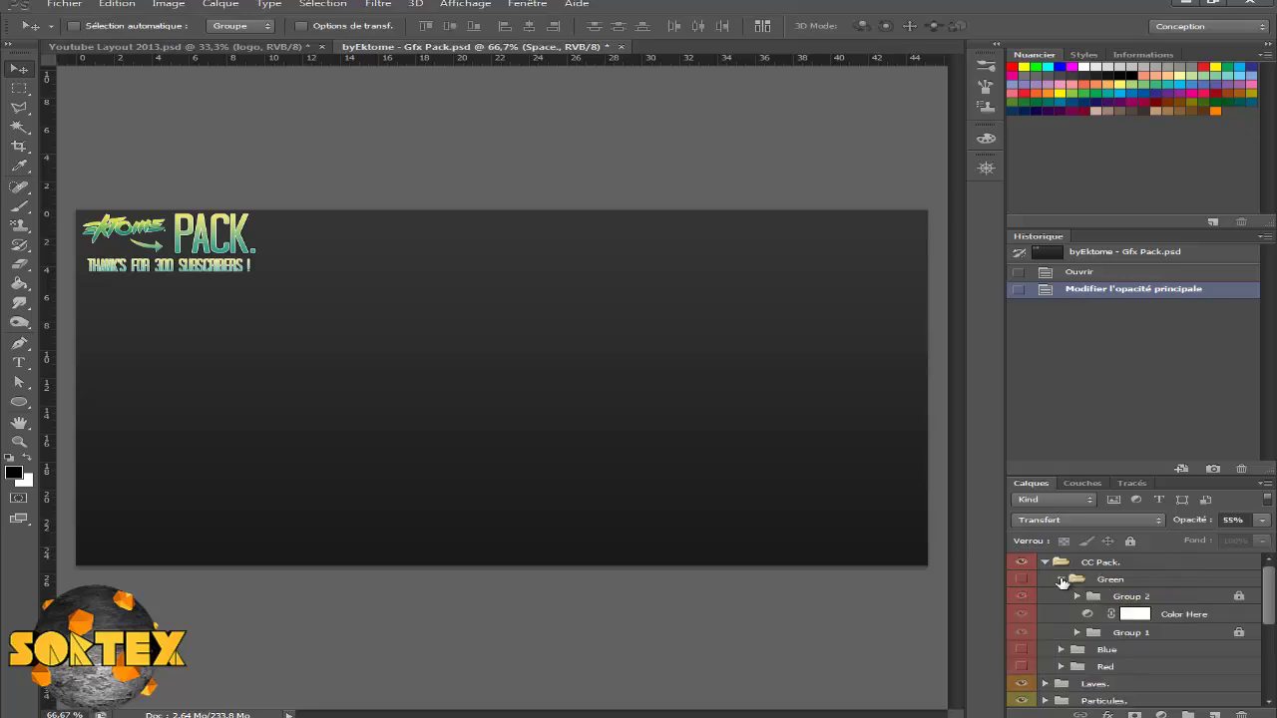
pyautogui.doubleClick(1135, 613)
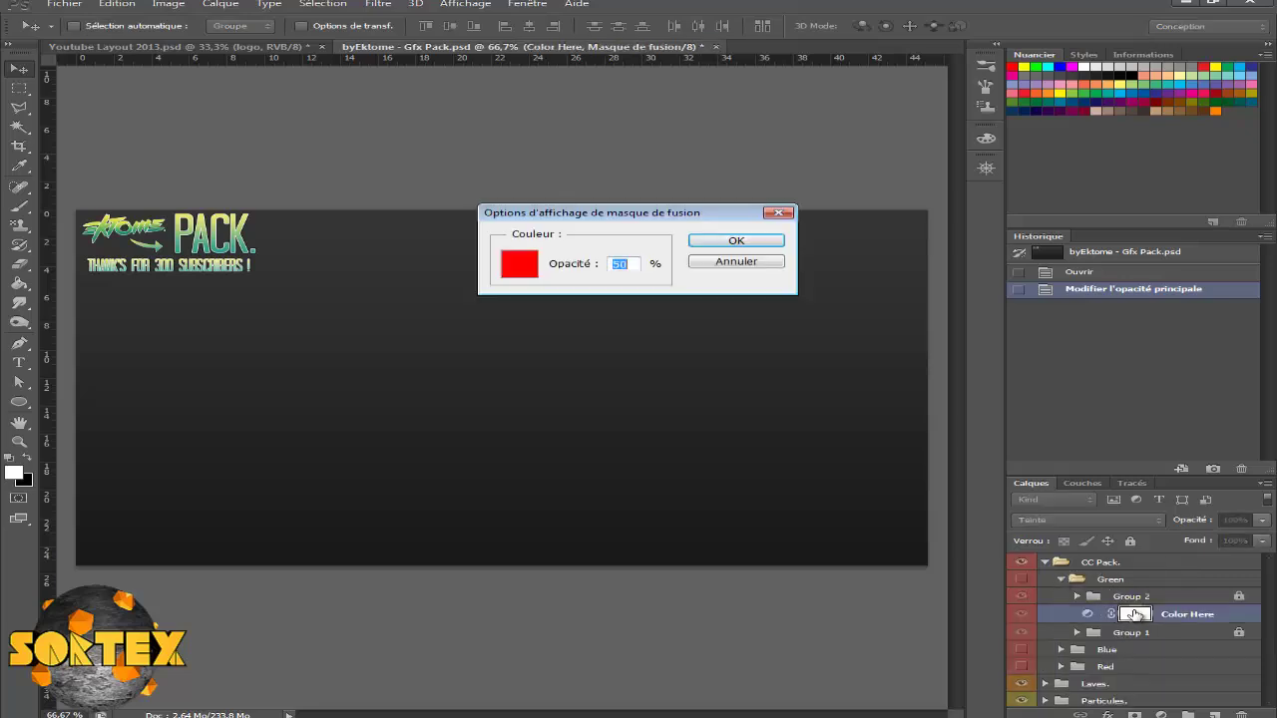
pyautogui.click(519, 264)
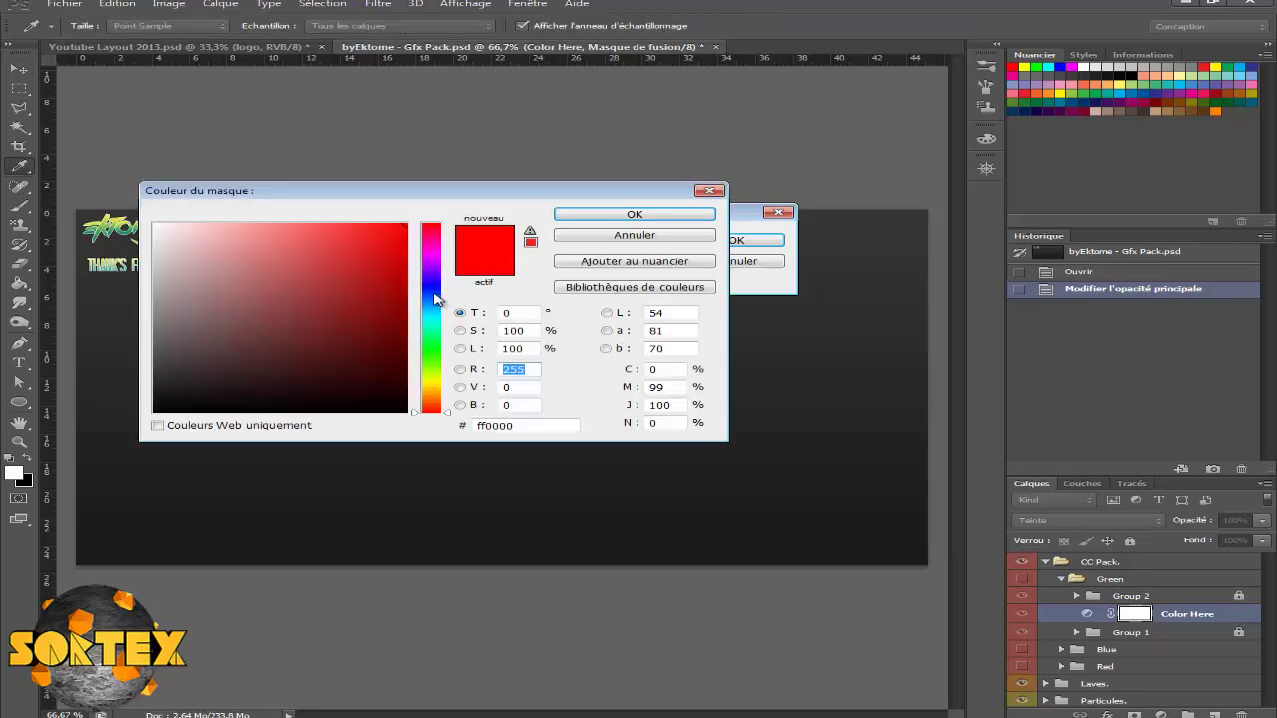
pyautogui.moveTo(436, 300); pyautogui.dragTo(436, 319)
pyautogui.click(634, 215)
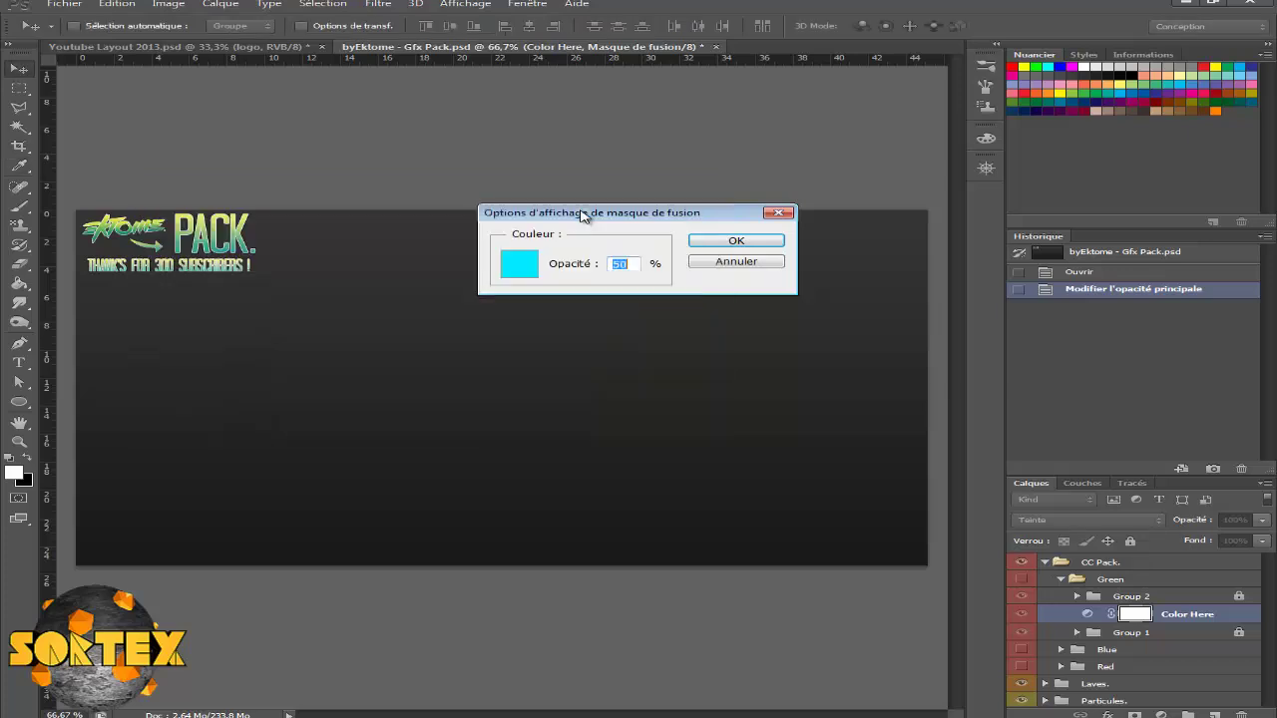
pyautogui.click(739, 244)
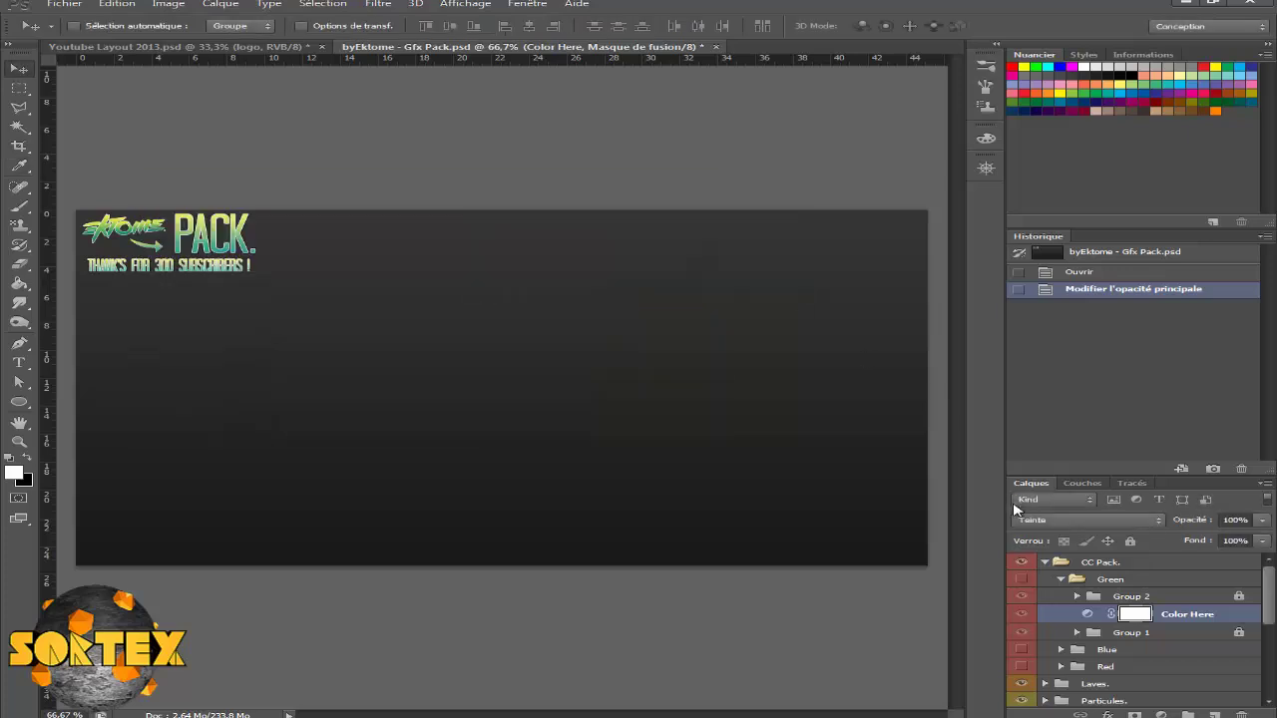
# - Set the Color Here gradient map stops to teal 0dbcae and cyan 00eaff
pyautogui.doubleClick(1087, 615)
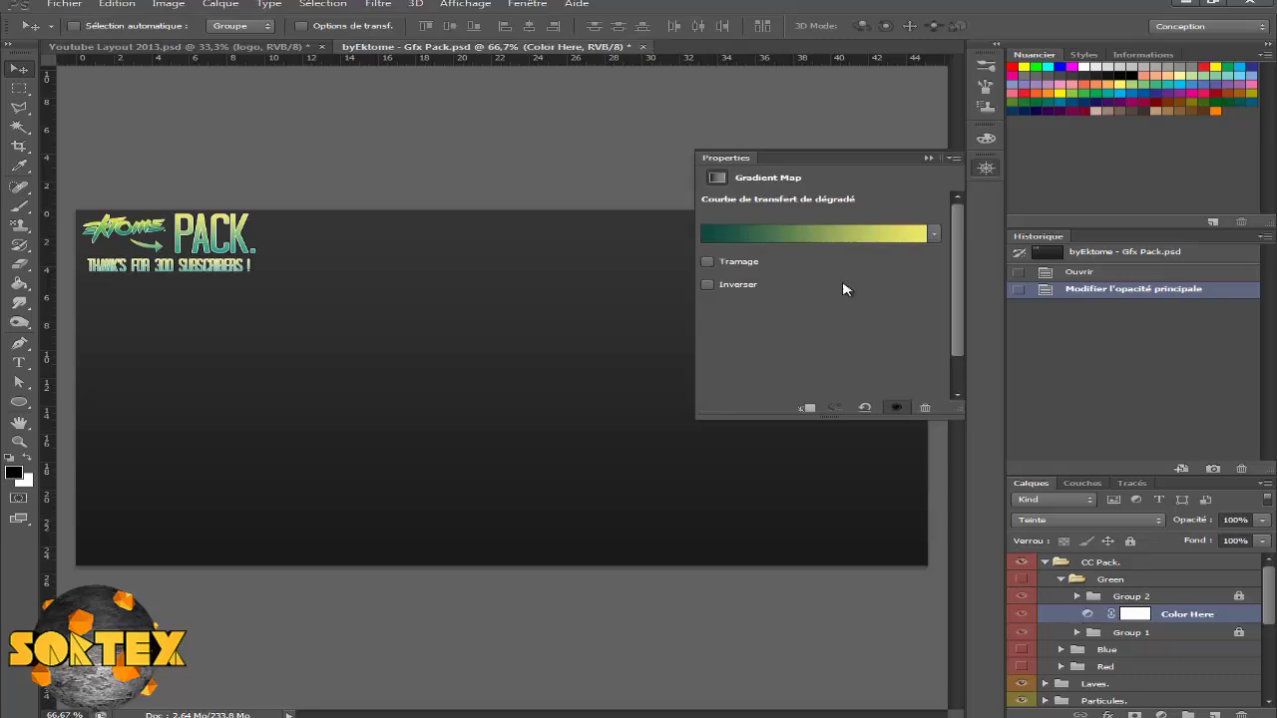
pyautogui.click(706, 239)
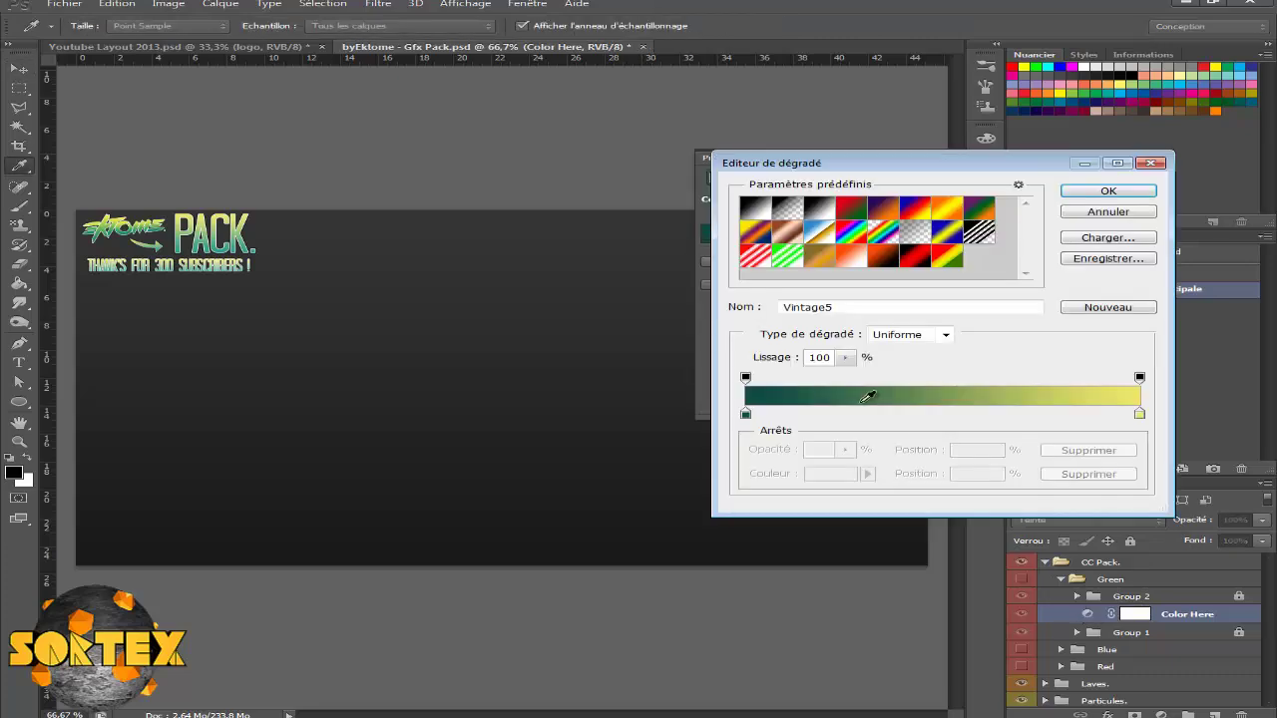
pyautogui.doubleClick(746, 413)
pyautogui.click(389, 272)
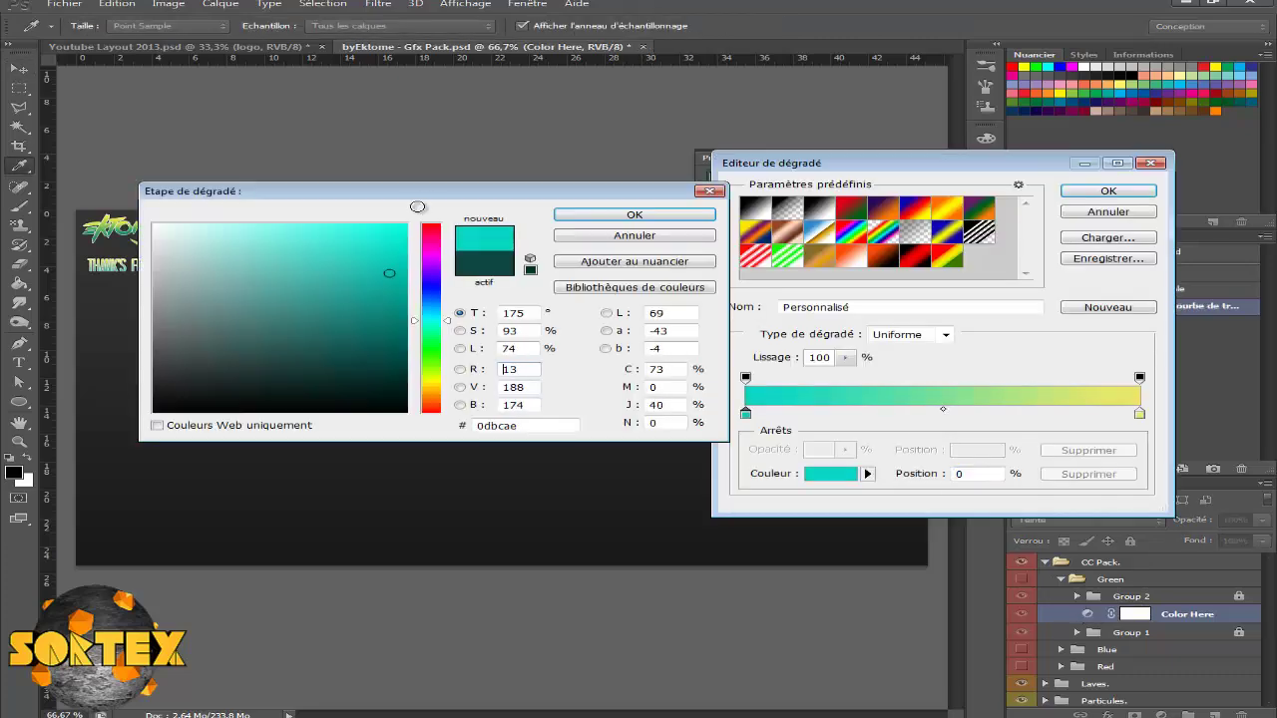
pyautogui.click(635, 215)
pyautogui.click(1139, 413)
pyautogui.doubleClick(1139, 413)
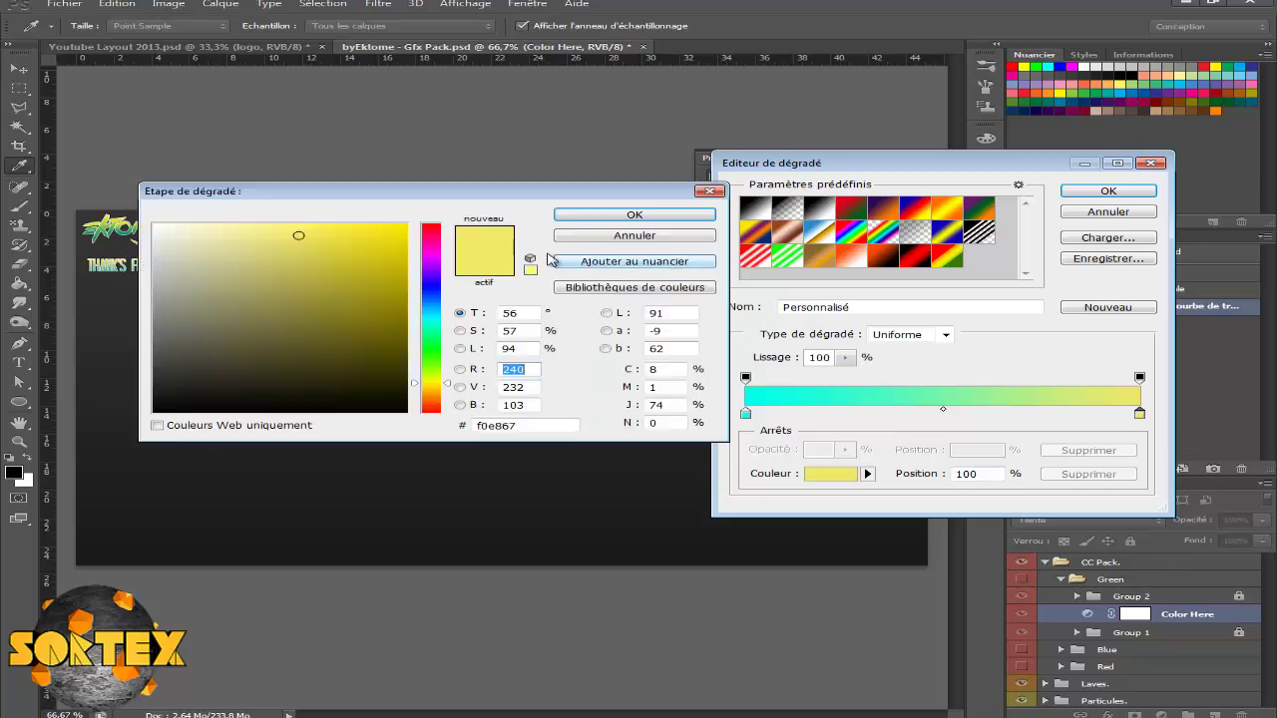
pyautogui.moveTo(430, 361); pyautogui.dragTo(430, 317)
pyautogui.click(405, 224)
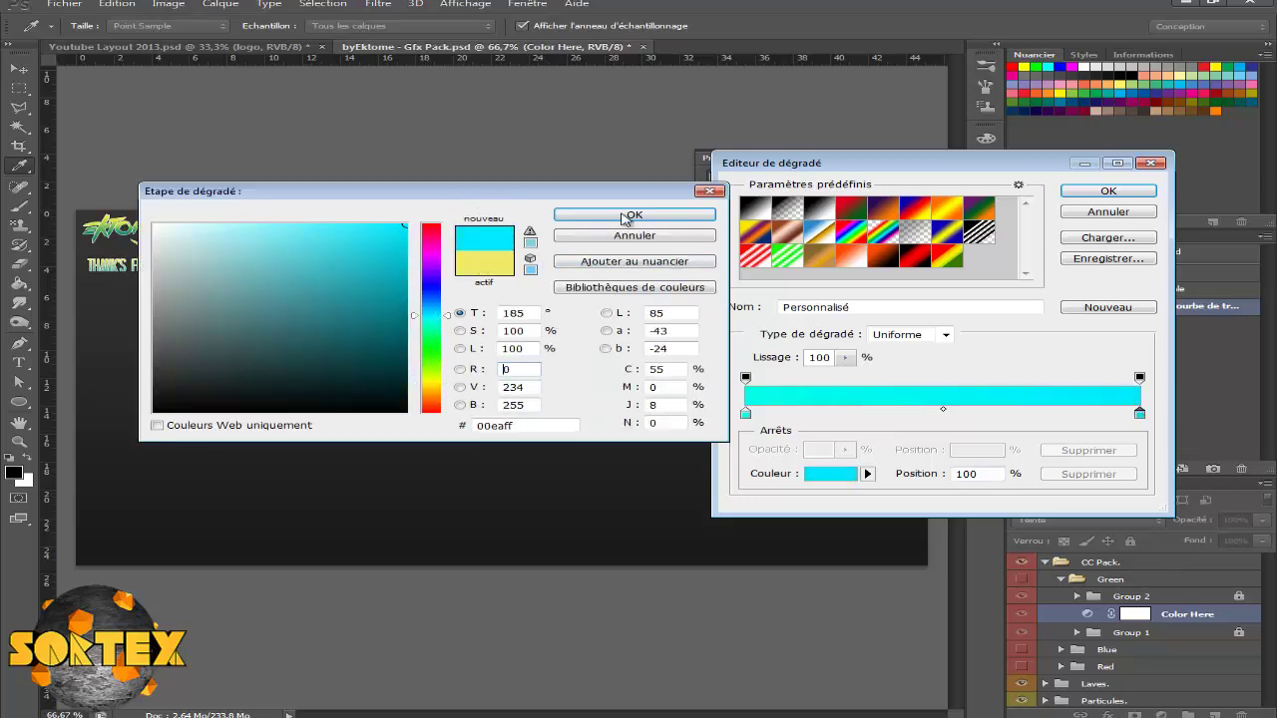
pyautogui.click(629, 215)
pyautogui.click(1109, 190)
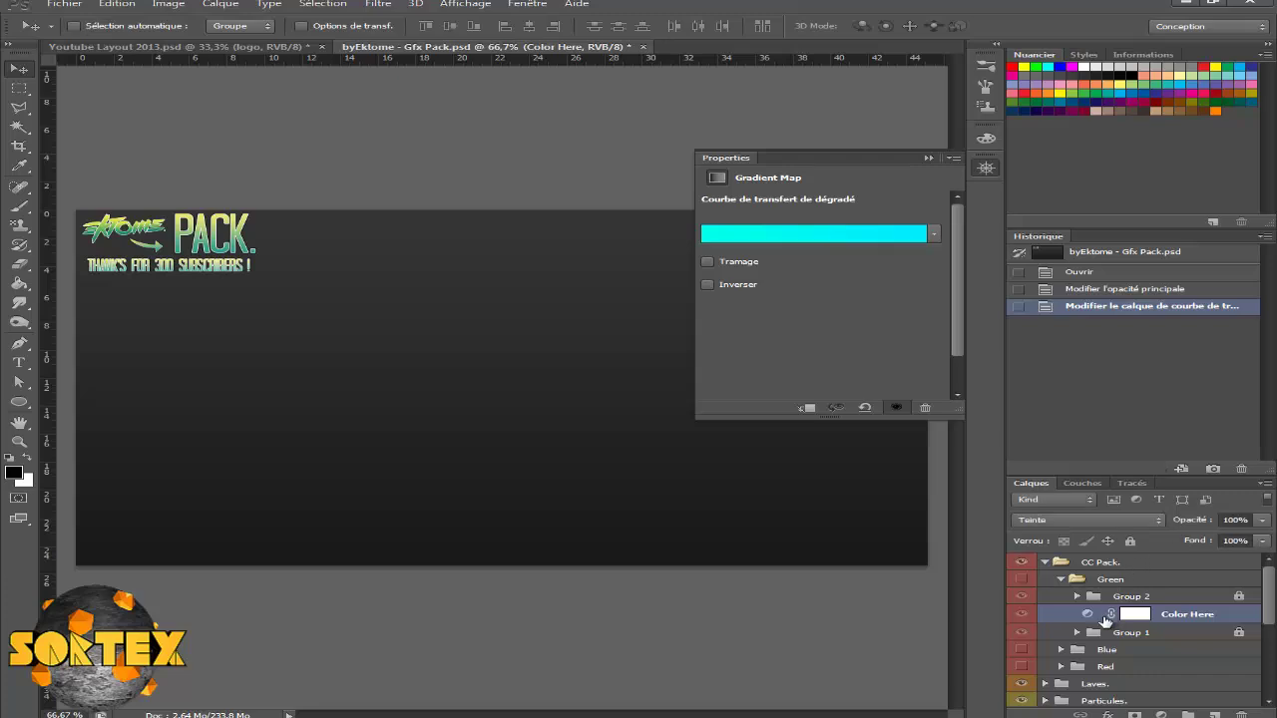
pyautogui.click(1077, 597)
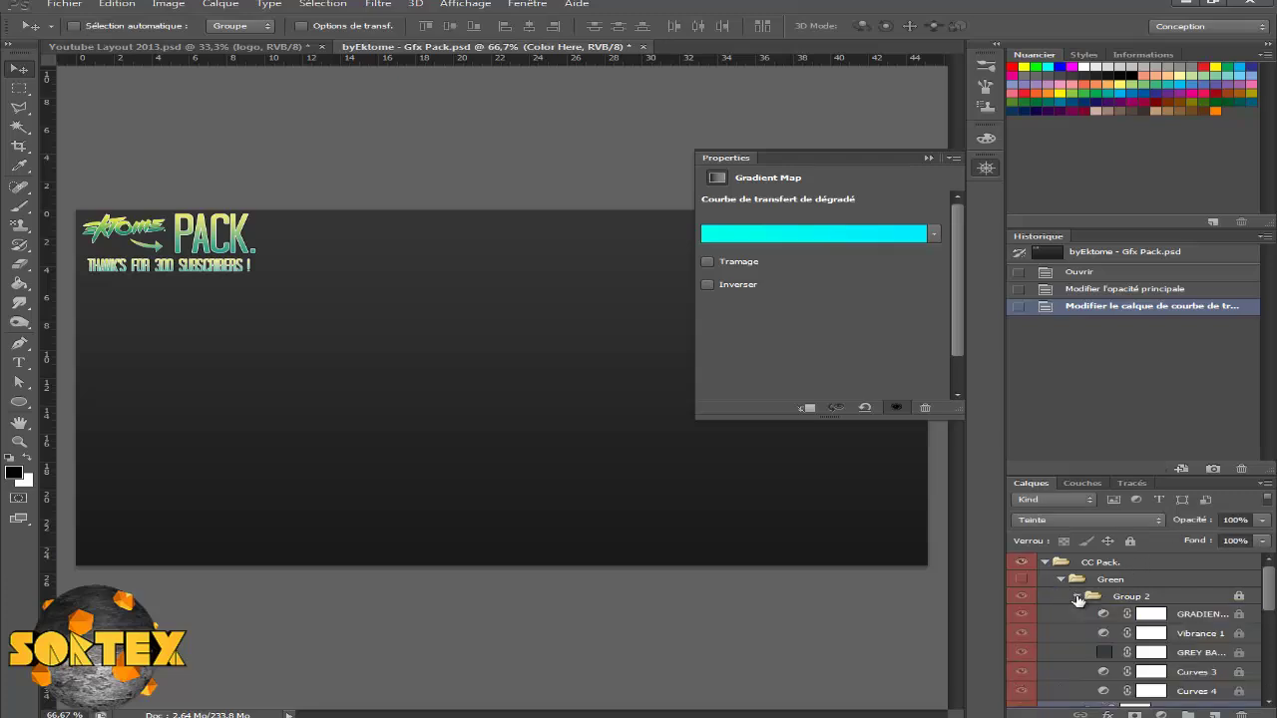
pyautogui.click(1077, 597)
# - Turn on the CC Pack's Green colour-correction group in the Gfx Pack
pyautogui.click(1061, 580)
pyautogui.click(1144, 581)
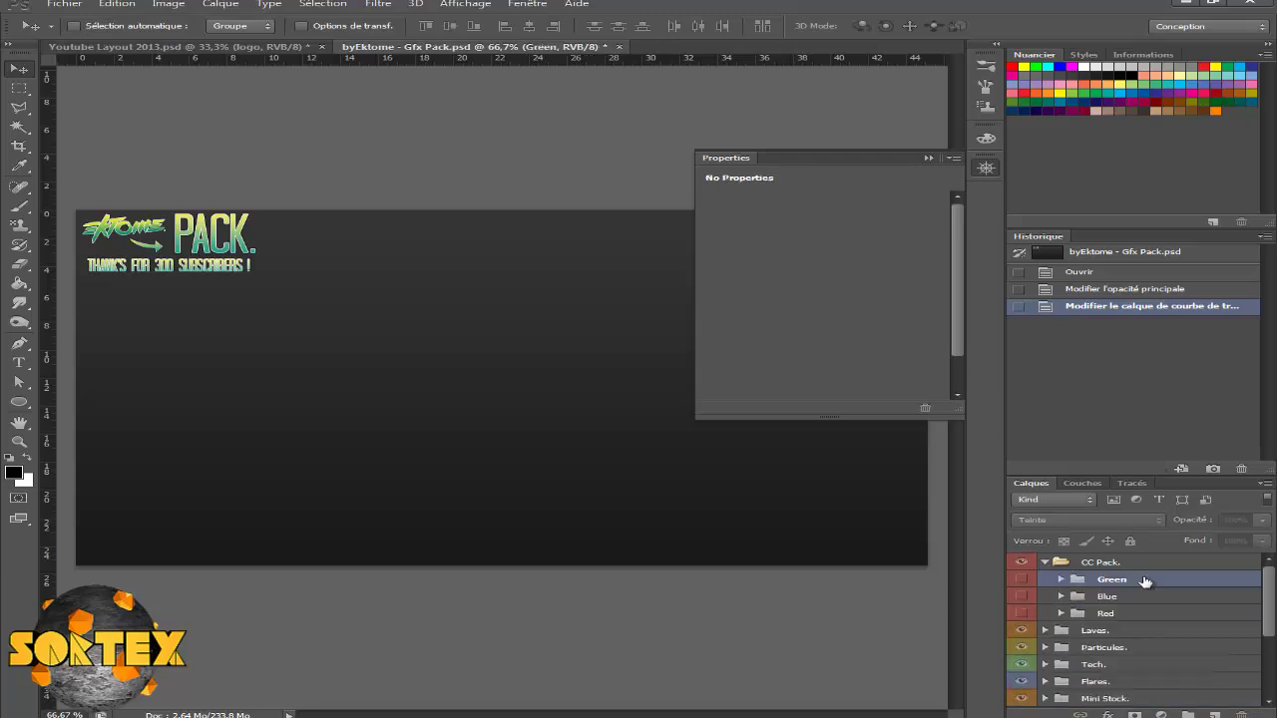
pyautogui.click(1060, 580)
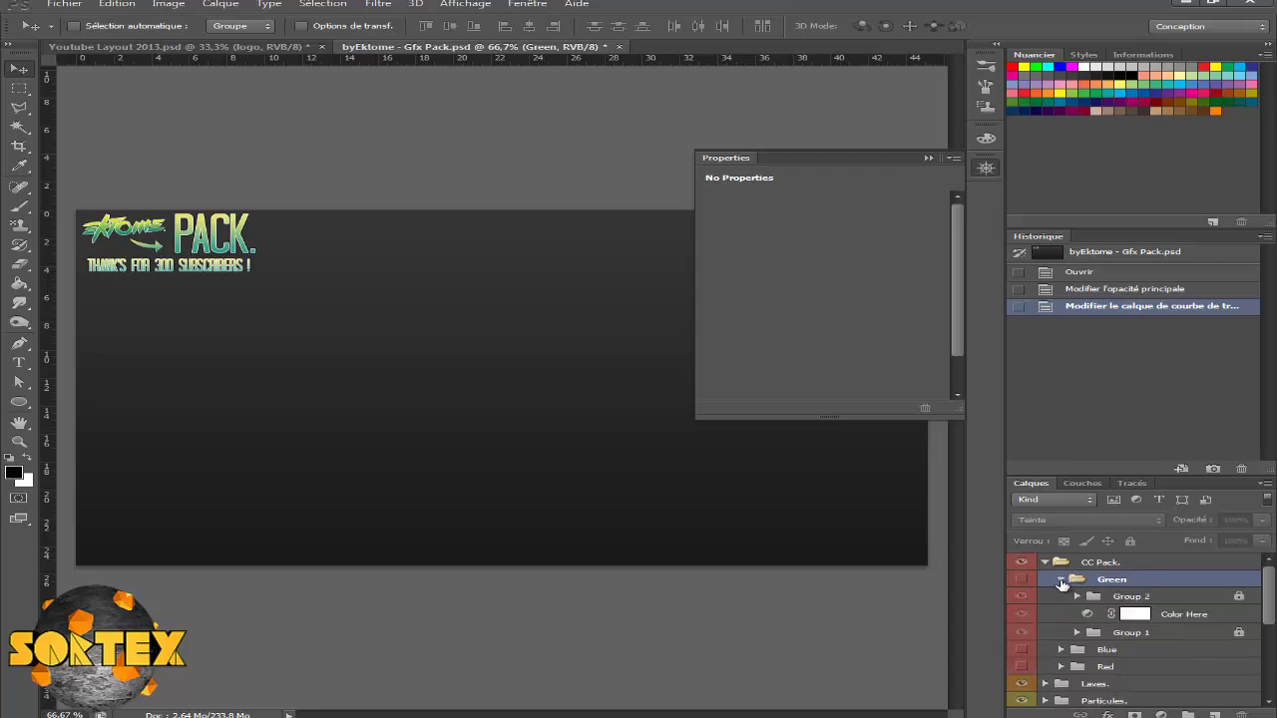
pyautogui.click(1061, 580)
pyautogui.click(928, 158)
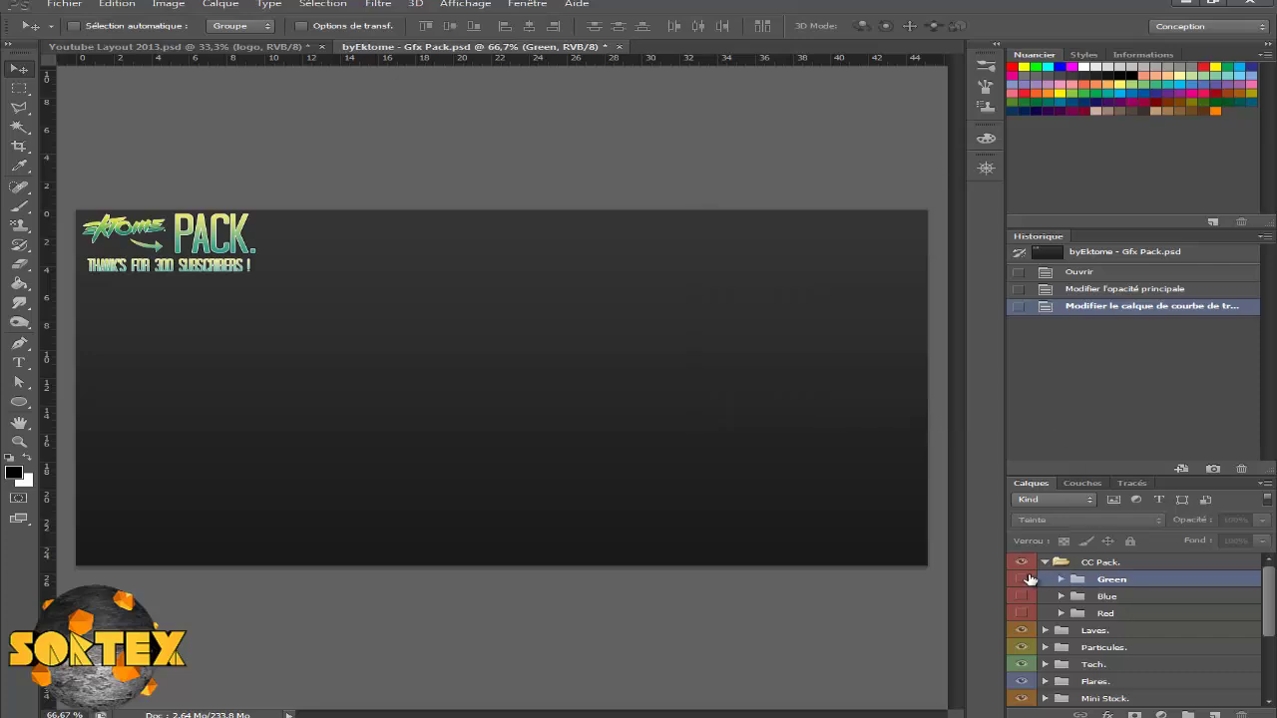
pyautogui.click(1021, 579)
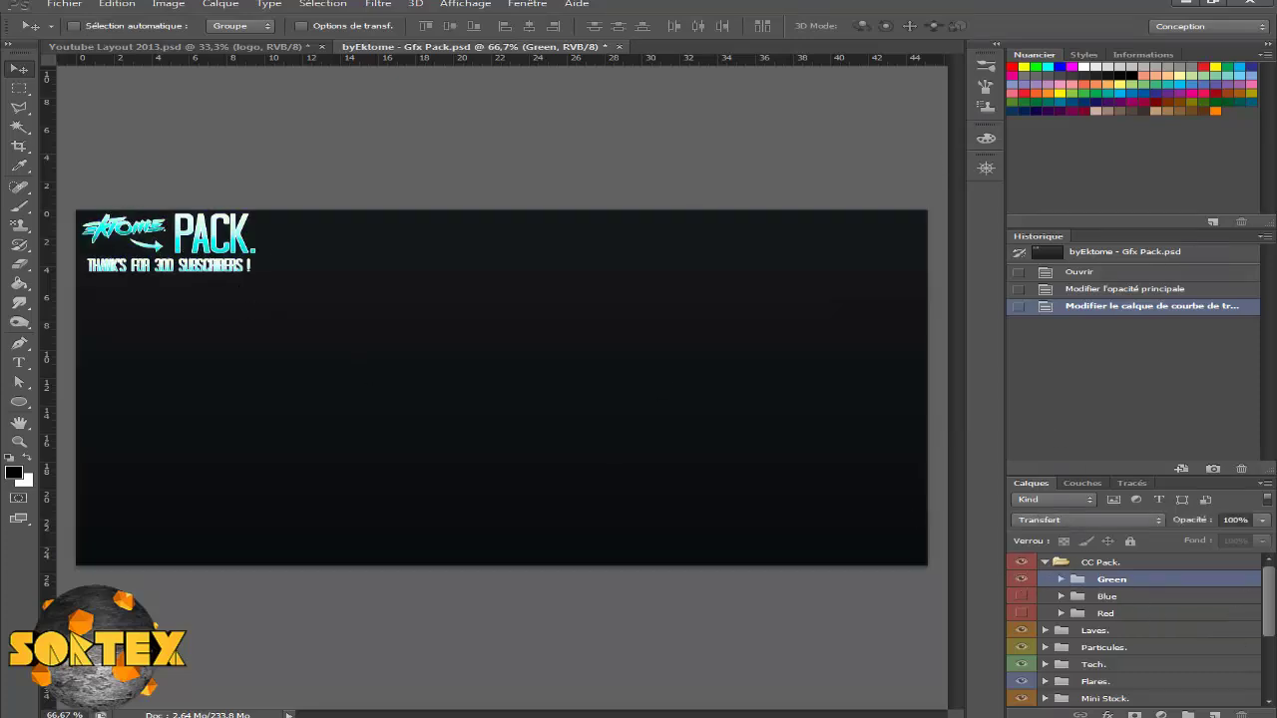
# - Drag the Green group into Youtube Layout 2013 and stack it above the logo layer
pyautogui.moveTo(1273, 592)
pyautogui.mouseDown()
pyautogui.moveTo(1273, 610)
pyautogui.moveTo(1273, 592)
pyautogui.mouseUp()
pyautogui.moveTo(555, 405)
pyautogui.mouseDown()
pyautogui.moveTo(166, 45)
pyautogui.moveTo(598, 420)
pyautogui.mouseUp()
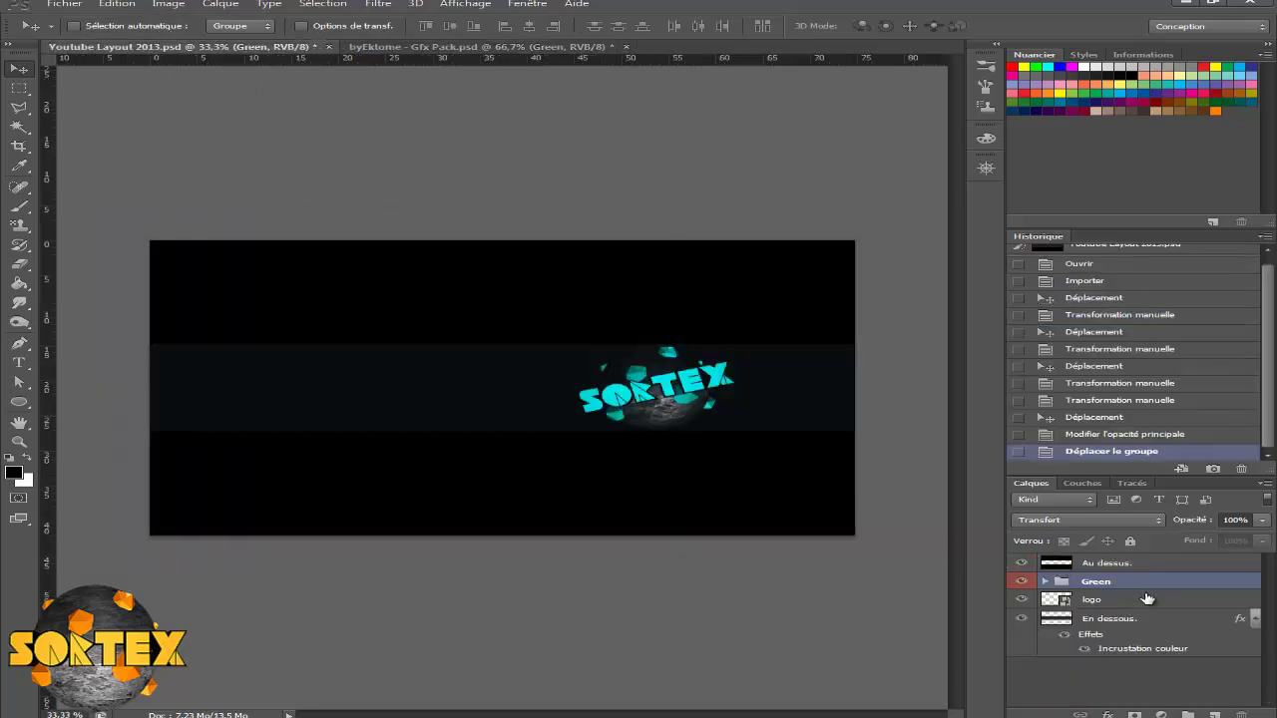
pyautogui.click(1089, 566)
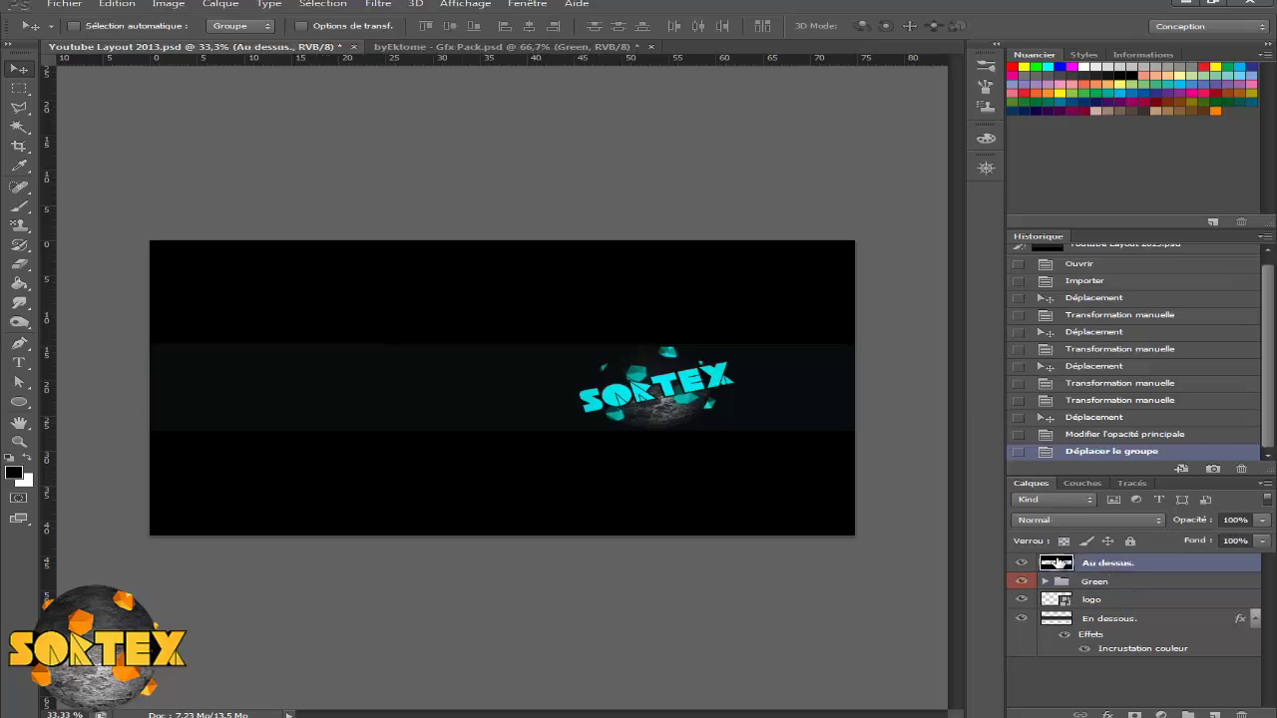
pyautogui.moveTo(1094, 586); pyautogui.dragTo(1117, 565)
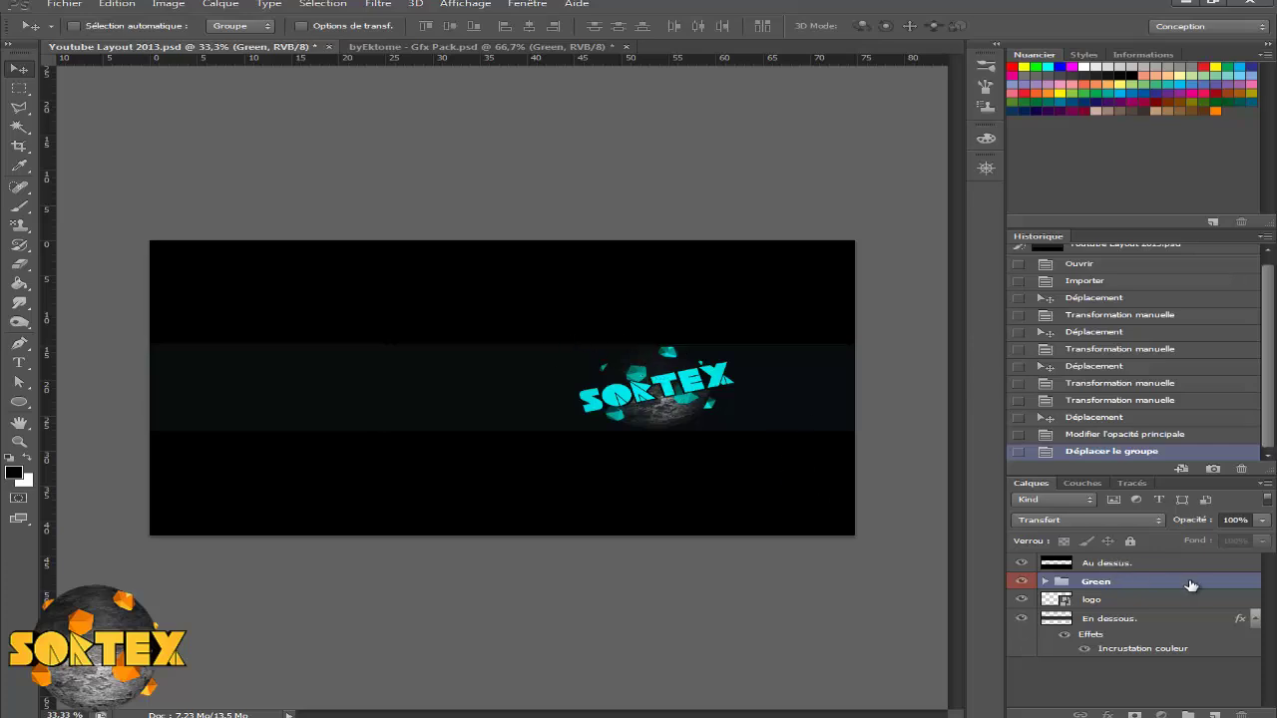
pyautogui.click(1110, 565)
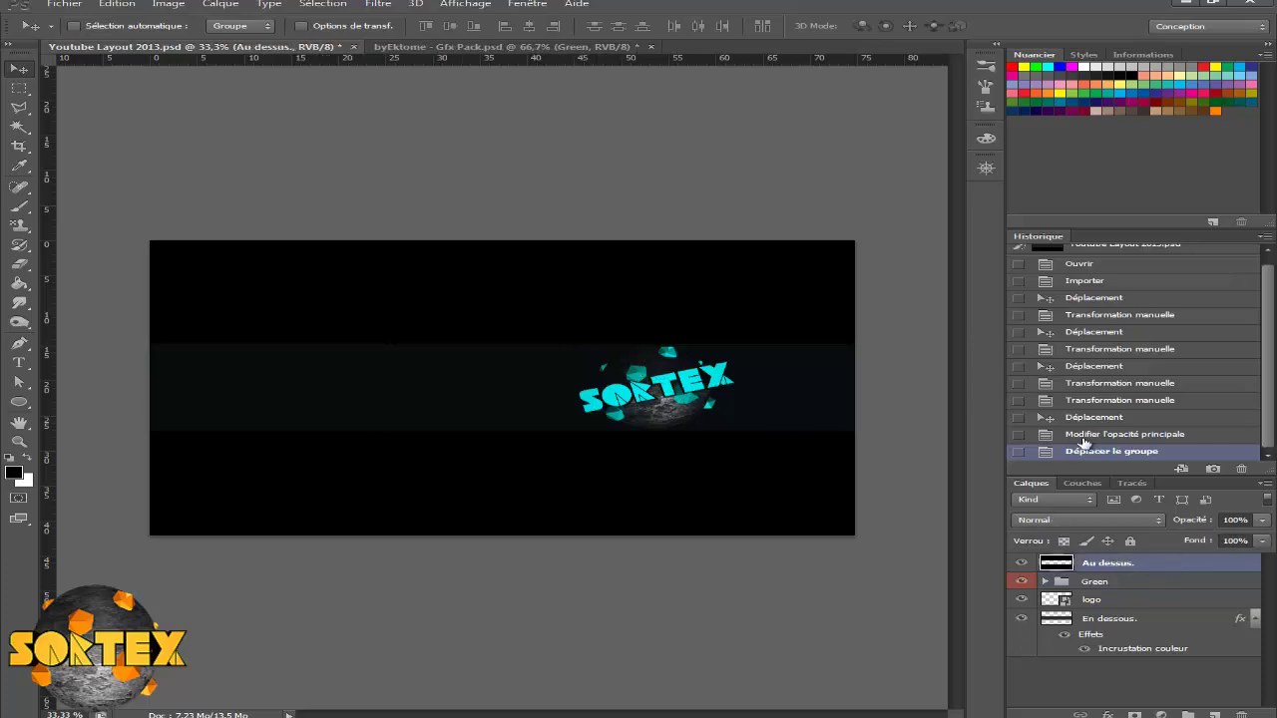
# - In the Gfx Pack, collapse CC Pack, expand Flares, then show and select flare layer 1
pyautogui.click(419, 47)
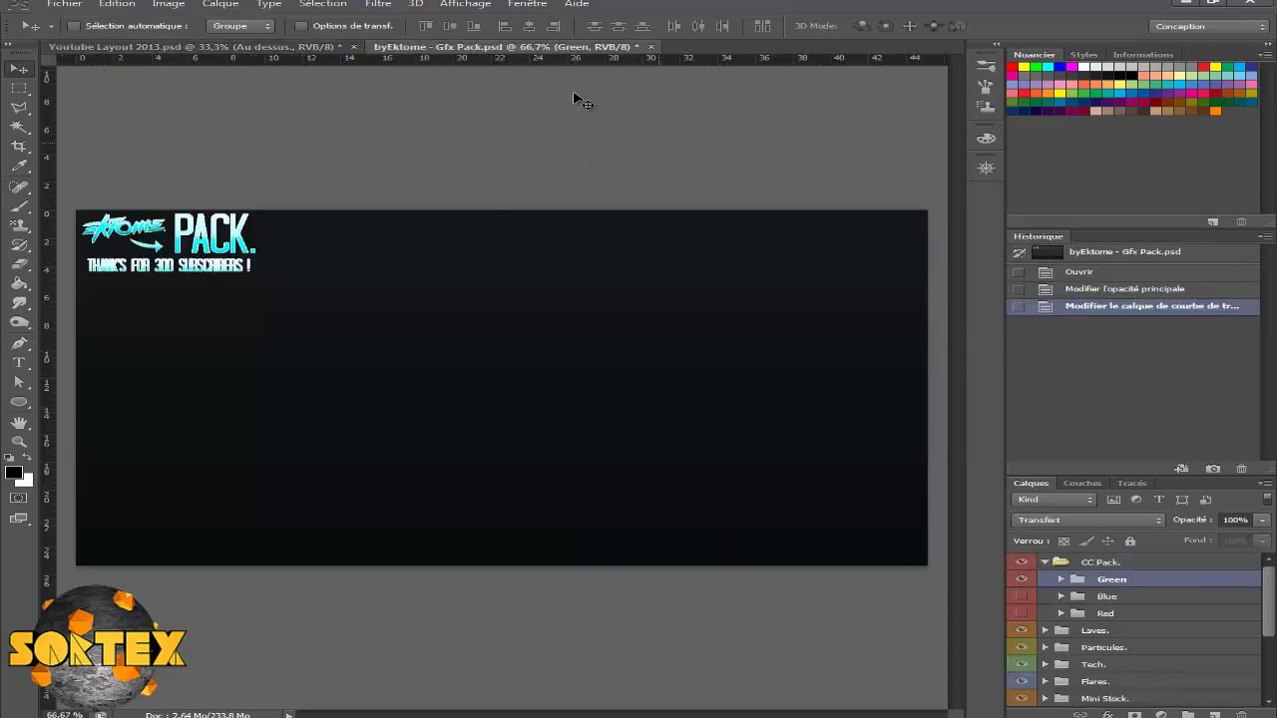
pyautogui.click(1042, 565)
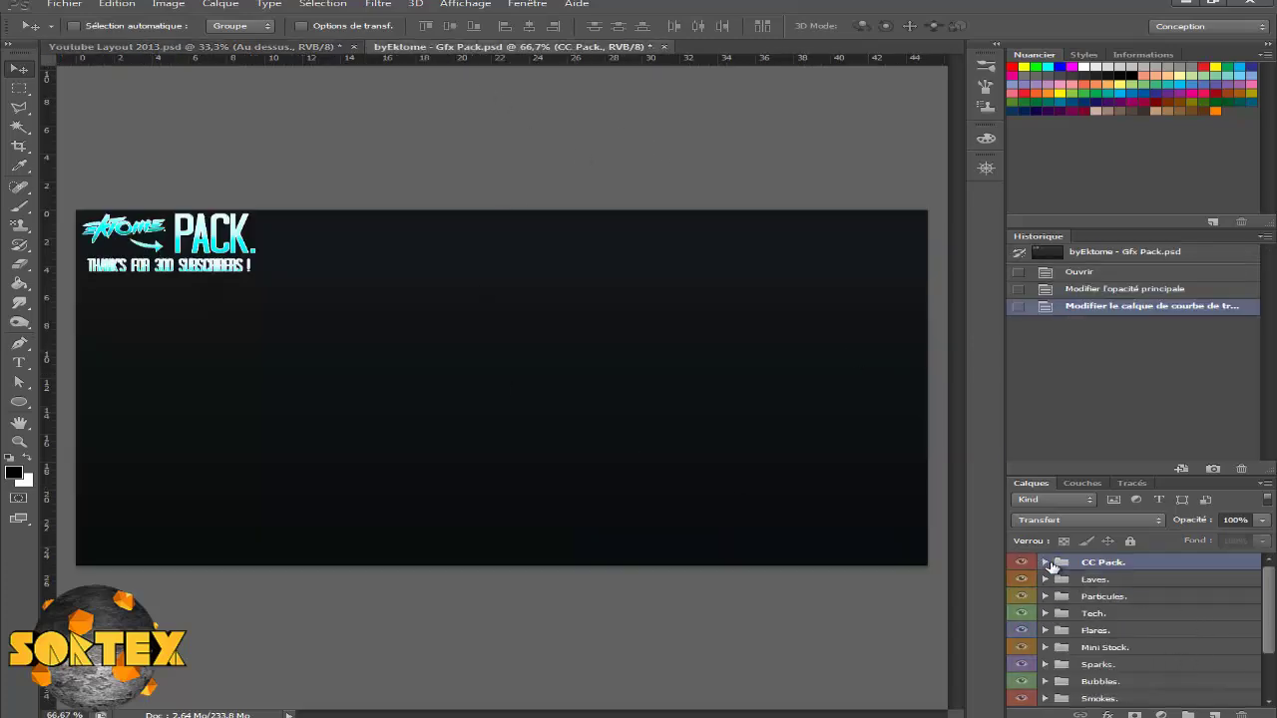
pyautogui.scroll(-2, 1239, 627)
pyautogui.scroll(-2, 1239, 625)
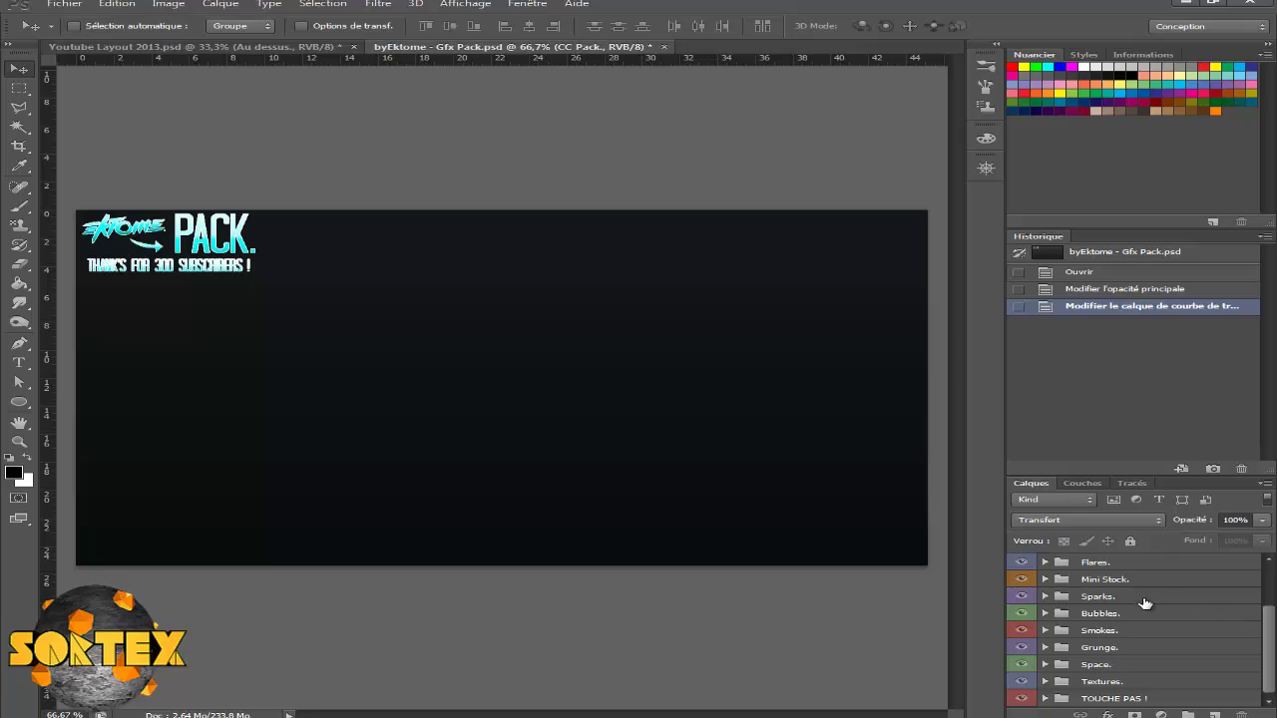
pyautogui.click(1074, 564)
pyautogui.click(1045, 562)
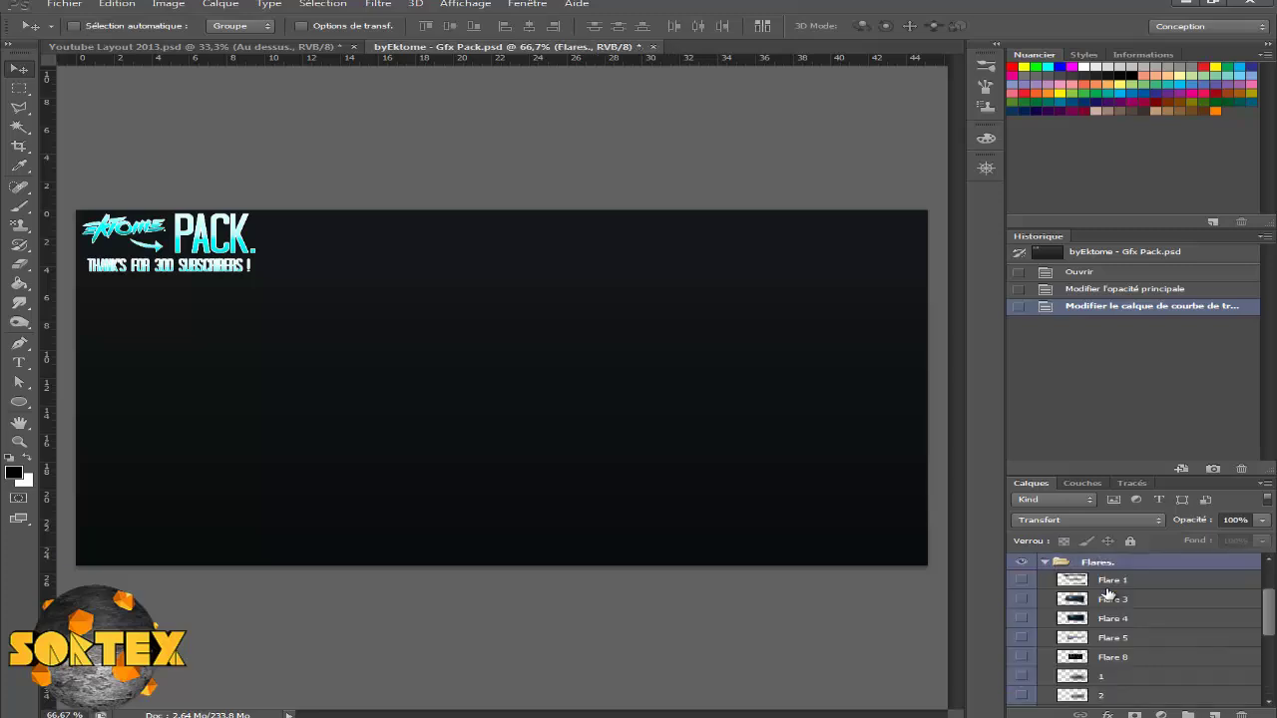
pyautogui.scroll(-5, 1145, 609)
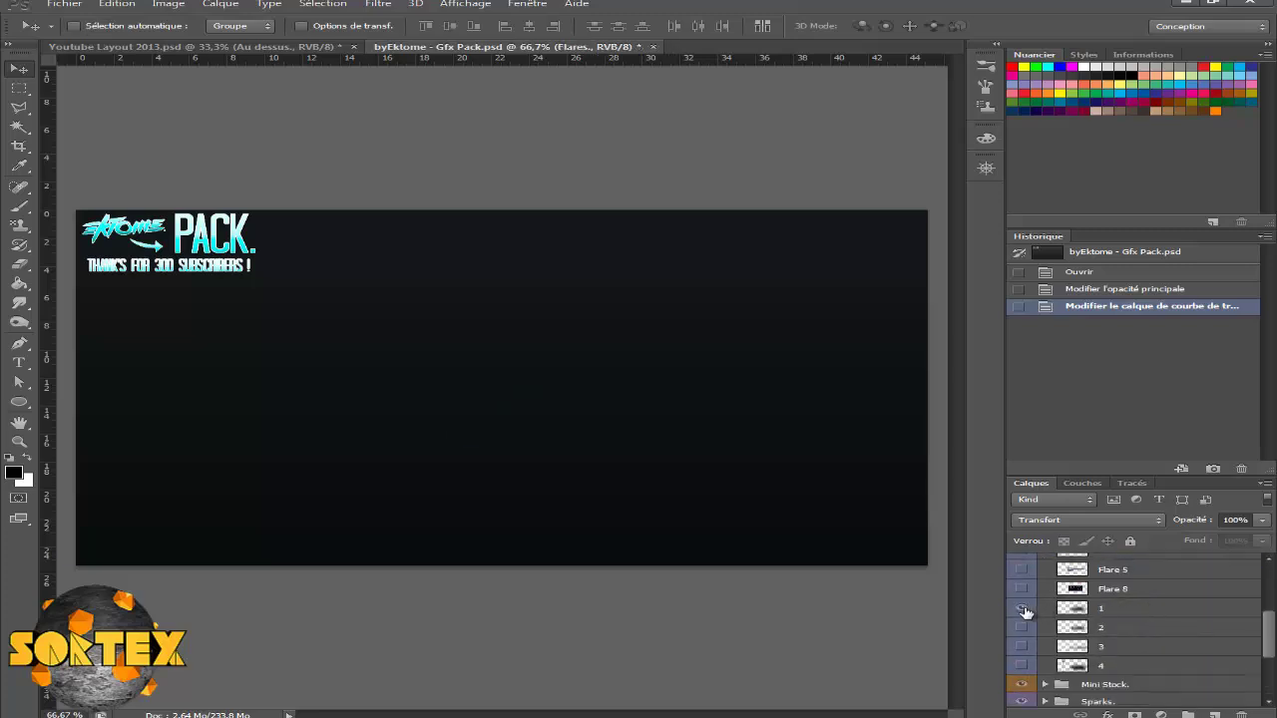
pyautogui.click(1022, 608)
pyautogui.click(1133, 611)
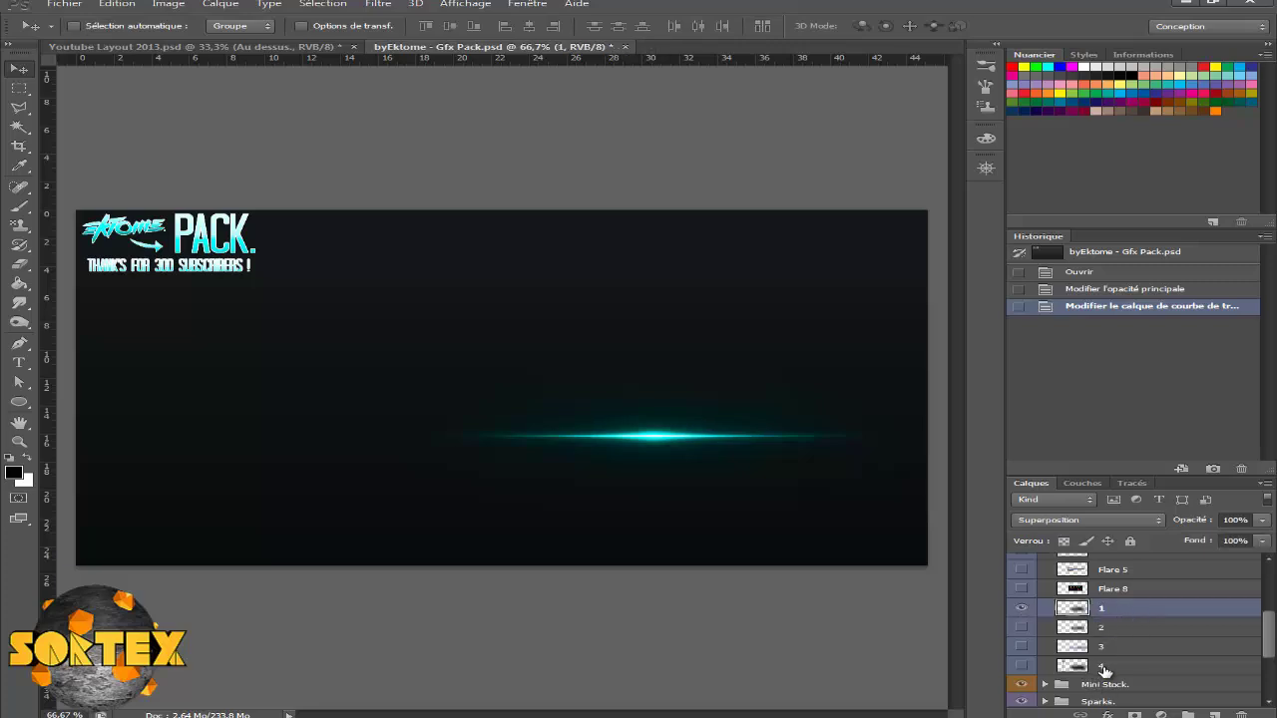
# - Drag flare layer 1 into Youtube Layout below Au dessus. and scale it to 144%
pyautogui.moveTo(626, 405); pyautogui.dragTo(245, 48)
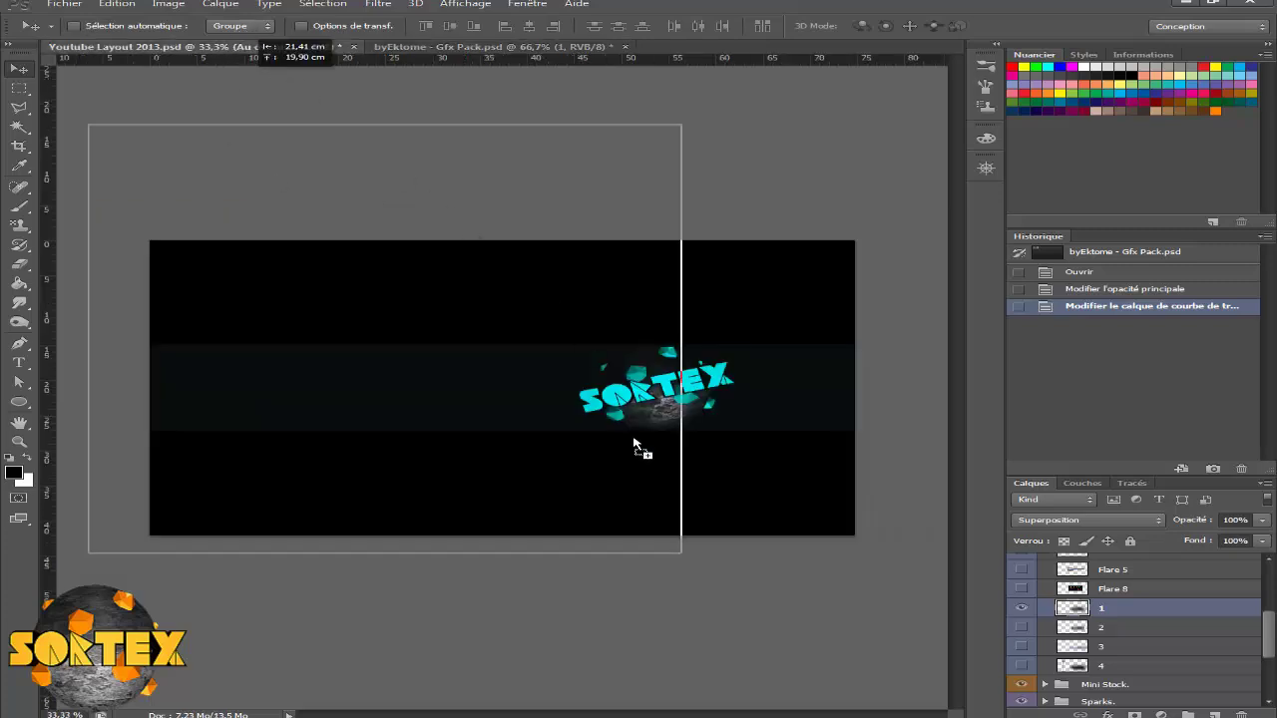
pyautogui.moveTo(244, 48)
pyautogui.mouseDown()
pyautogui.moveTo(636, 407)
pyautogui.moveTo(736, 430)
pyautogui.mouseUp()
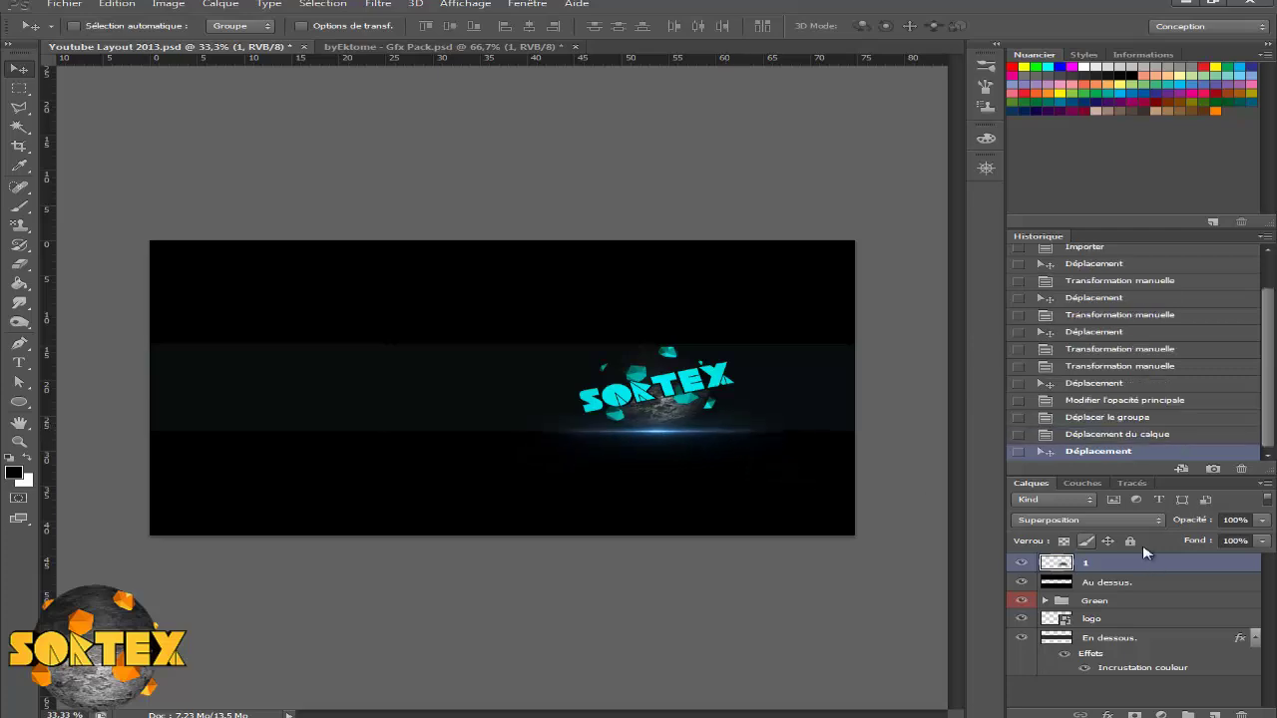
pyautogui.moveTo(1107, 581); pyautogui.dragTo(1109, 558)
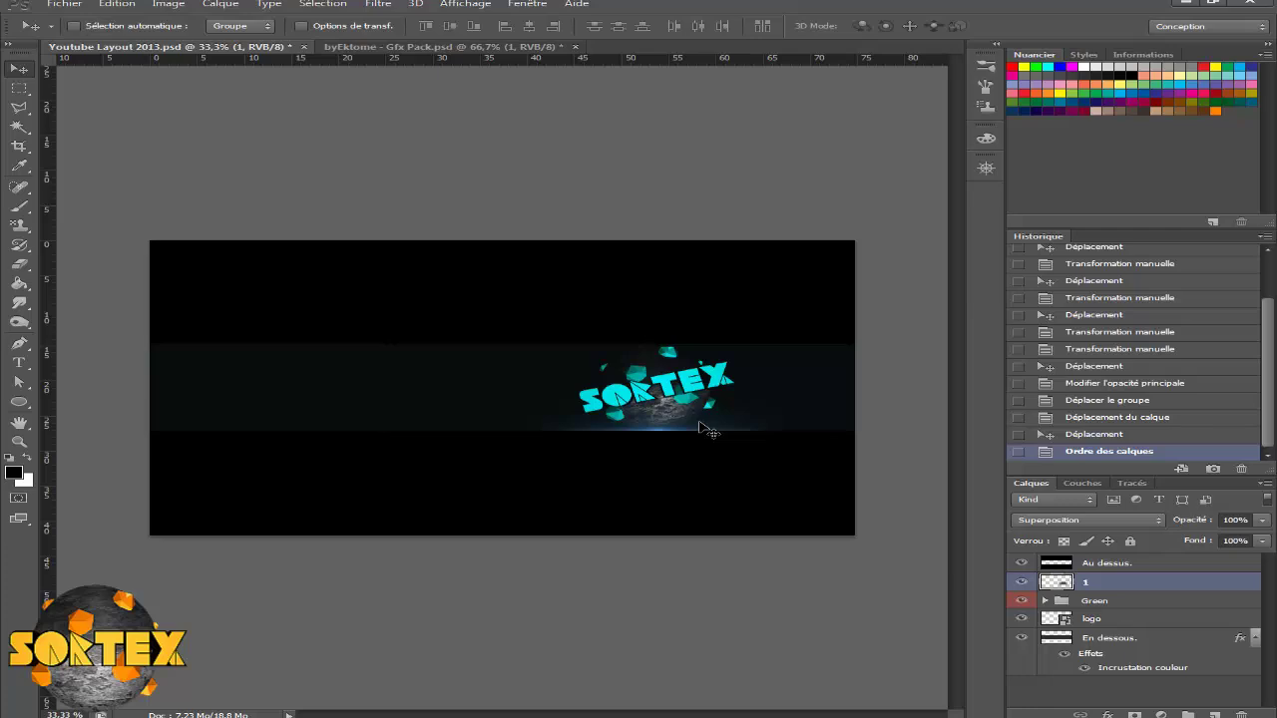
pyautogui.hotkey('ctrl', 't')
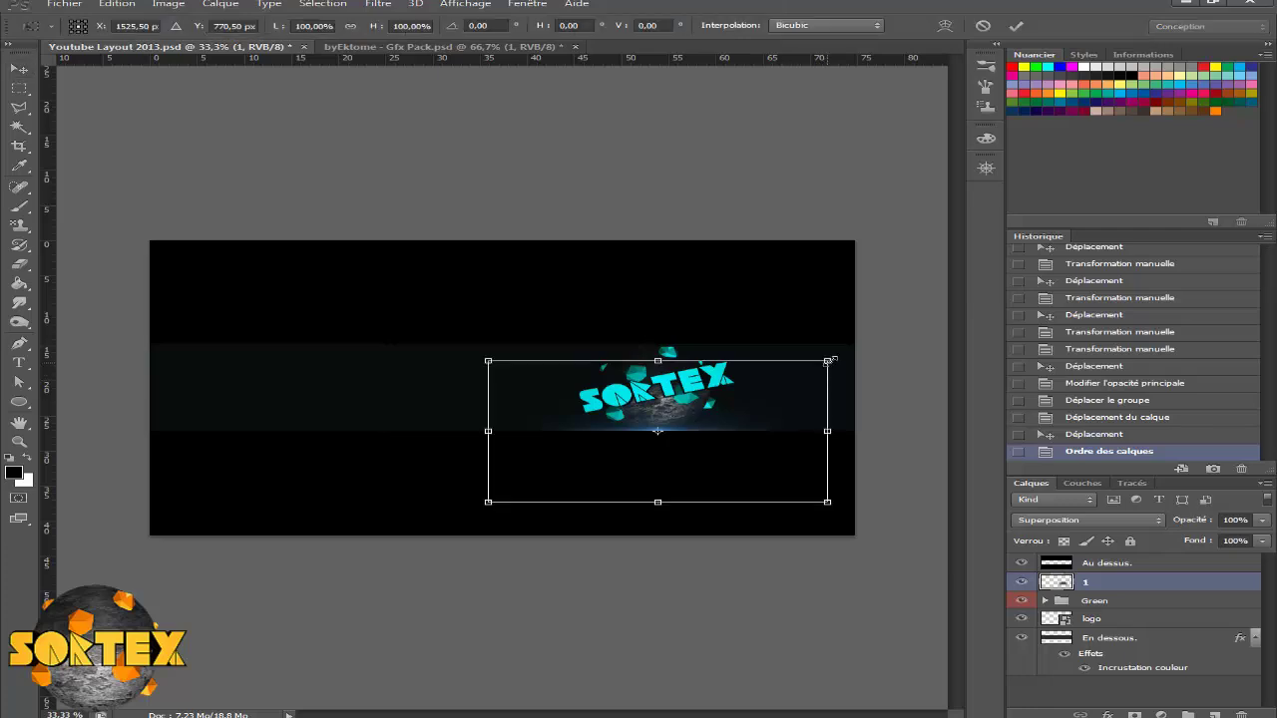
pyautogui.moveTo(828, 360); pyautogui.dragTo(978, 297)
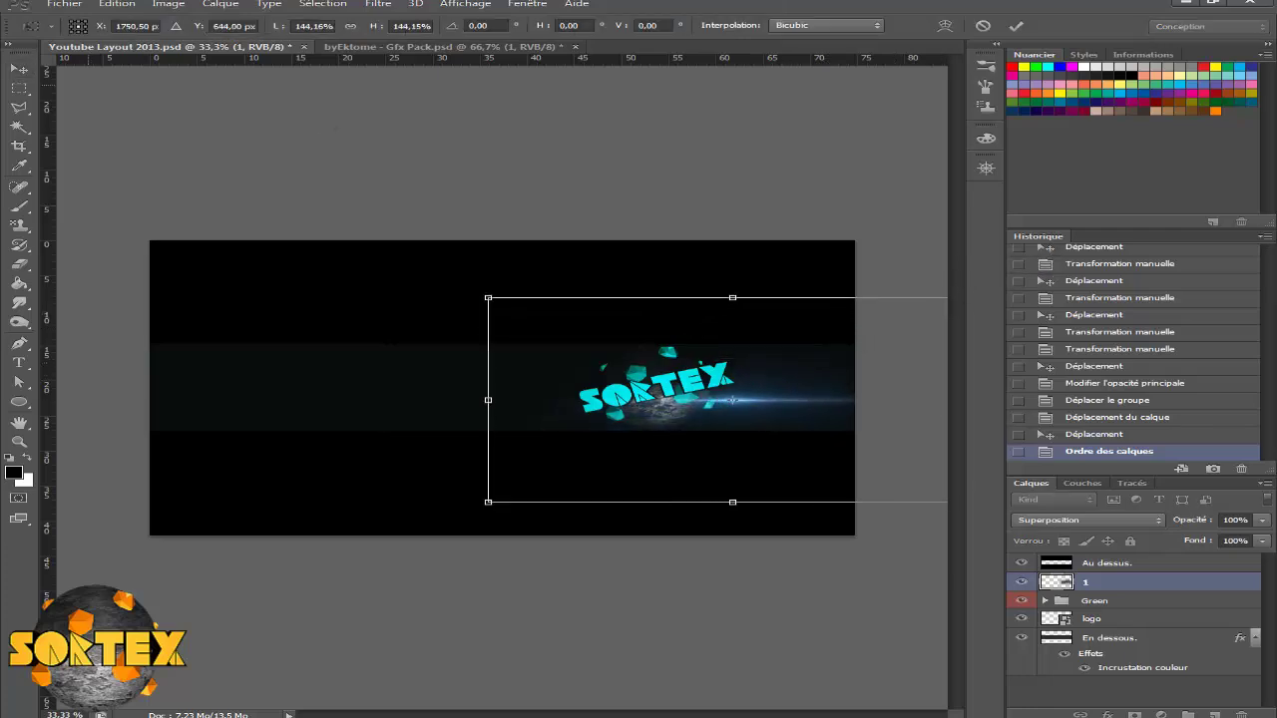
pyautogui.click(19, 68)
pyautogui.click(512, 277)
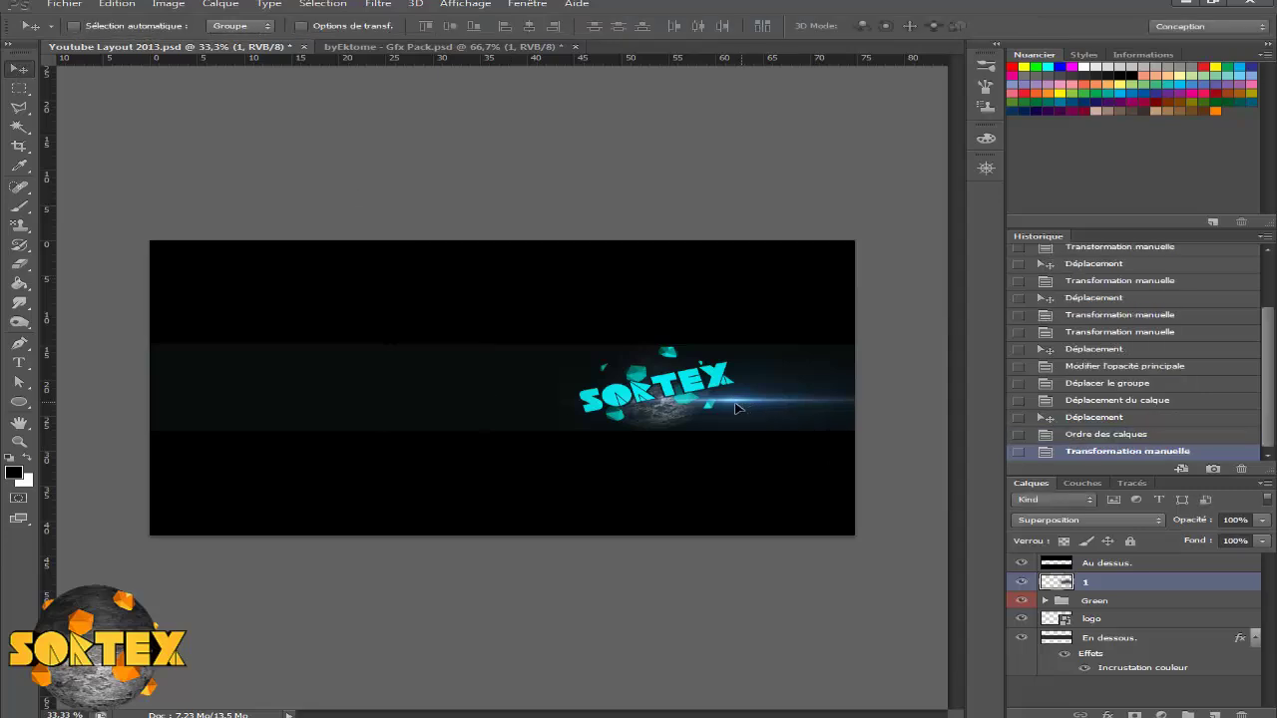
# - Position the flare just beneath the SORTEX logo and duplicate it as '1 copie'
pyautogui.moveTo(735, 408); pyautogui.dragTo(676, 432)
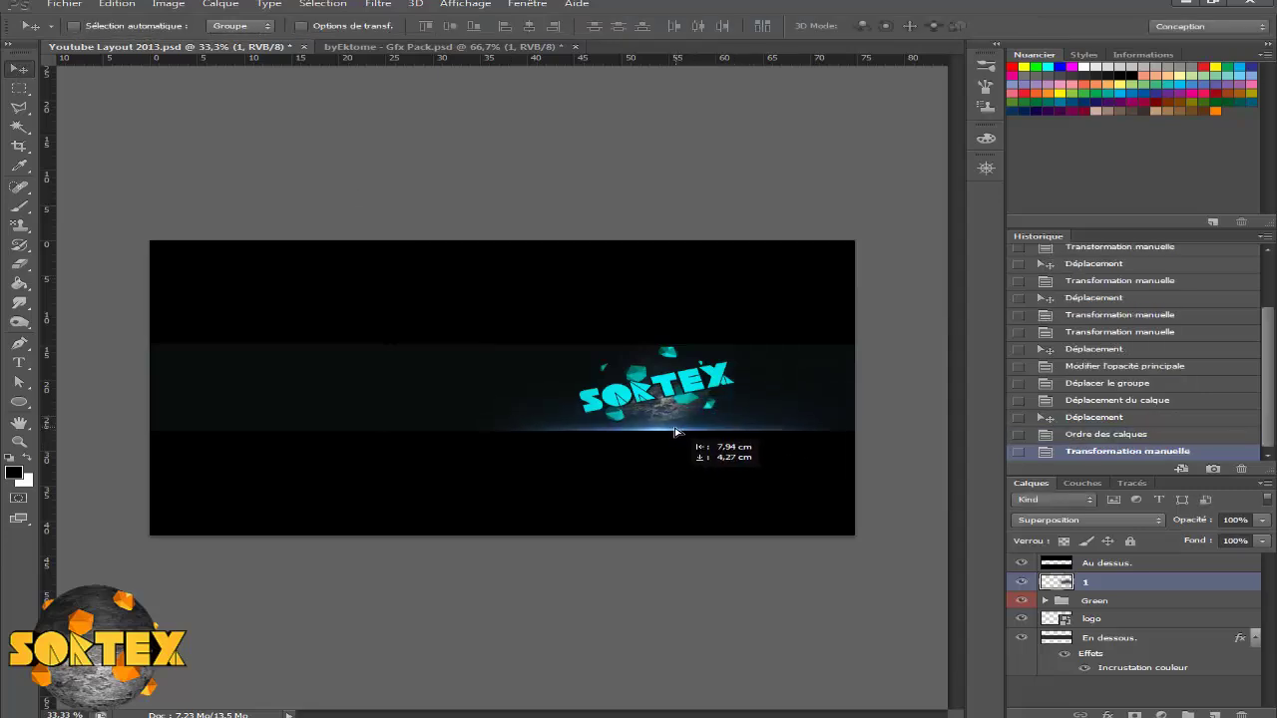
pyautogui.moveTo(675, 432); pyautogui.dragTo(662, 428)
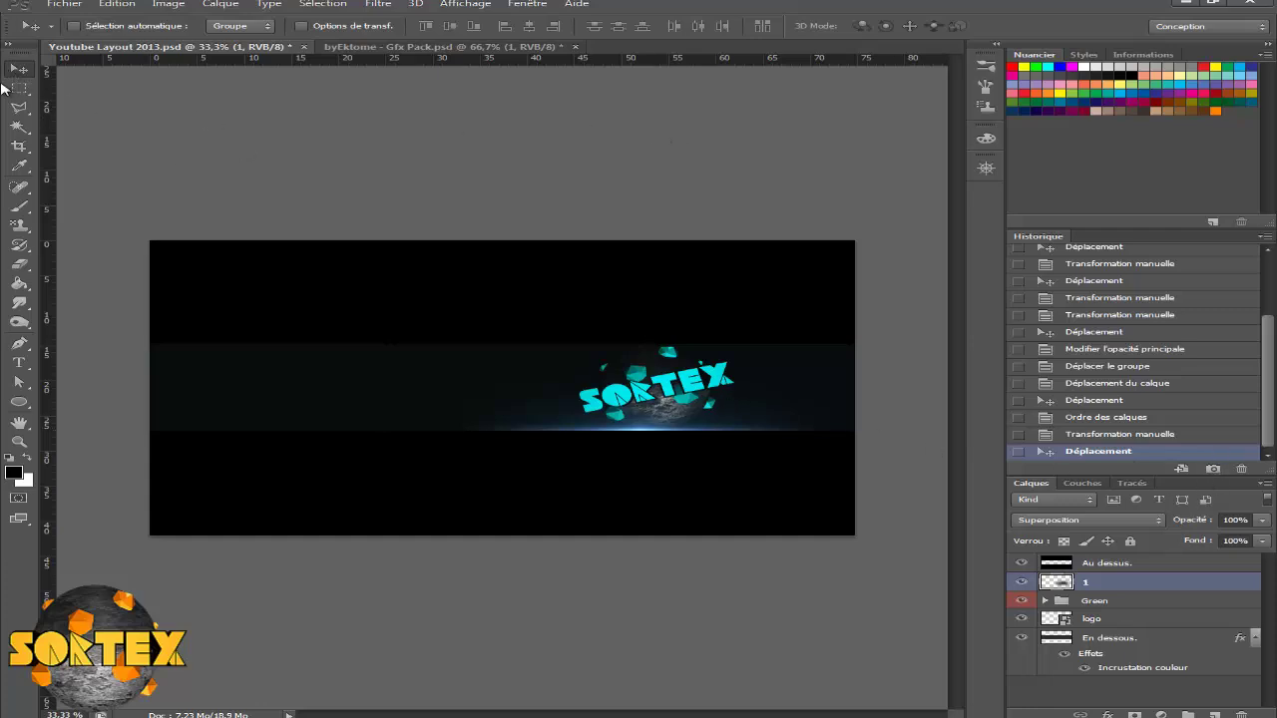
pyautogui.hotkey('ctrl', 'j')
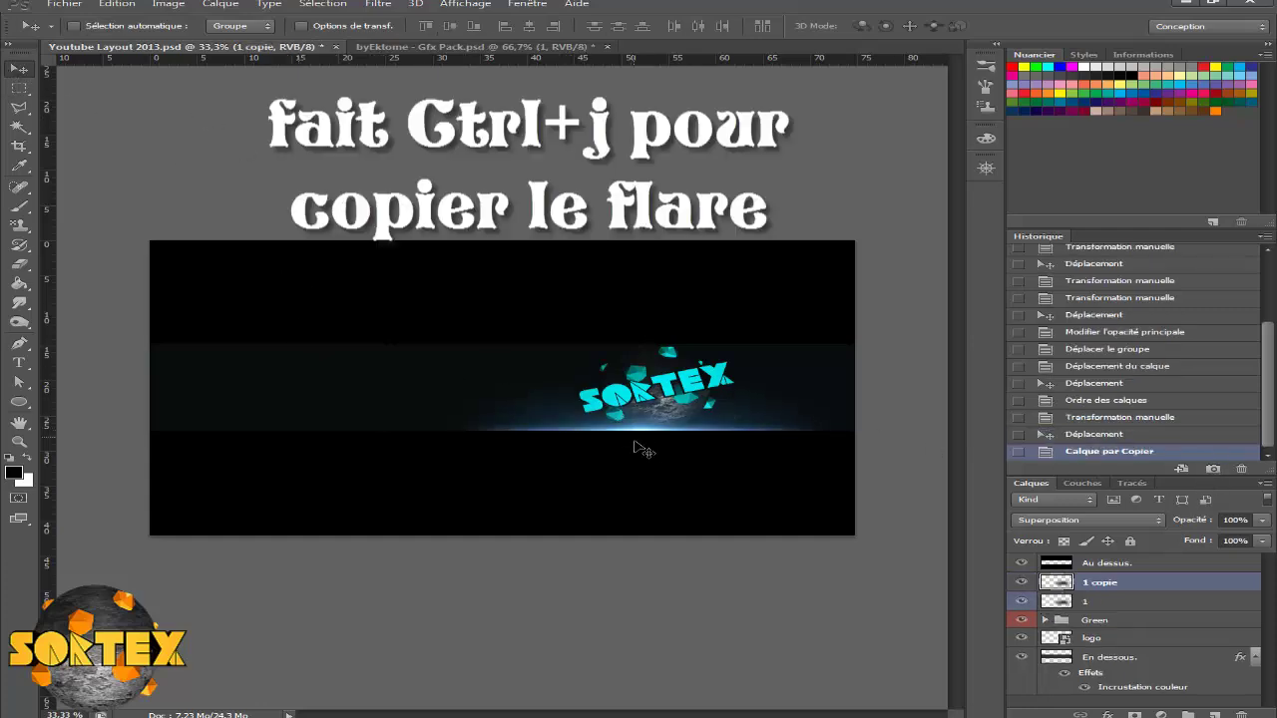
pyautogui.moveTo(670, 451); pyautogui.dragTo(693, 451)
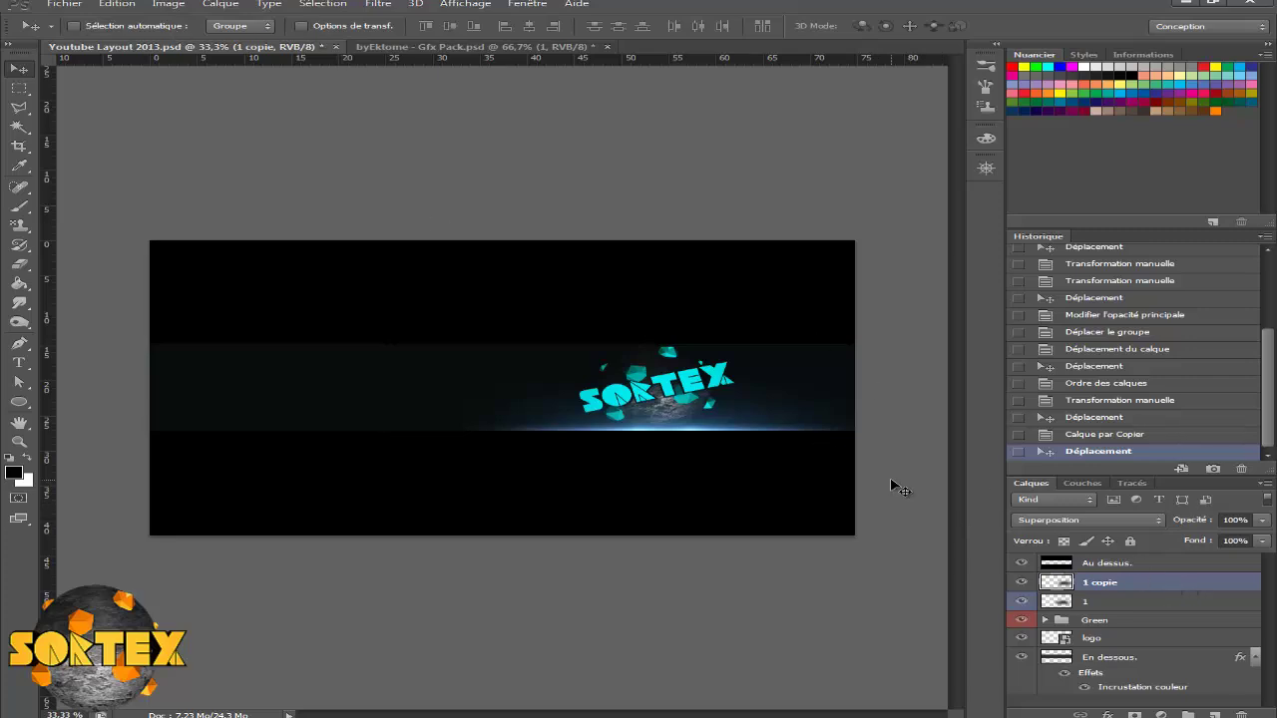
# - Back in the Gfx Pack, toggle flare layer 1 and preview the starburst flare
pyautogui.click(543, 50)
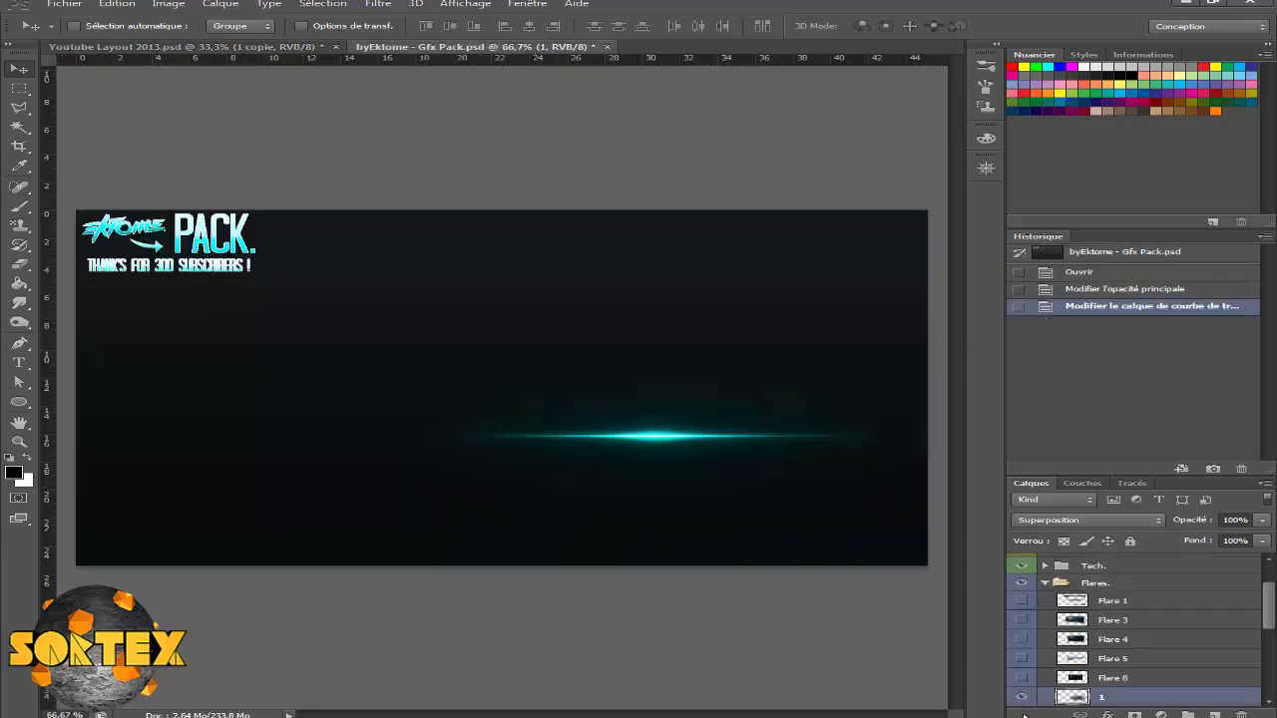
pyautogui.click(1020, 697)
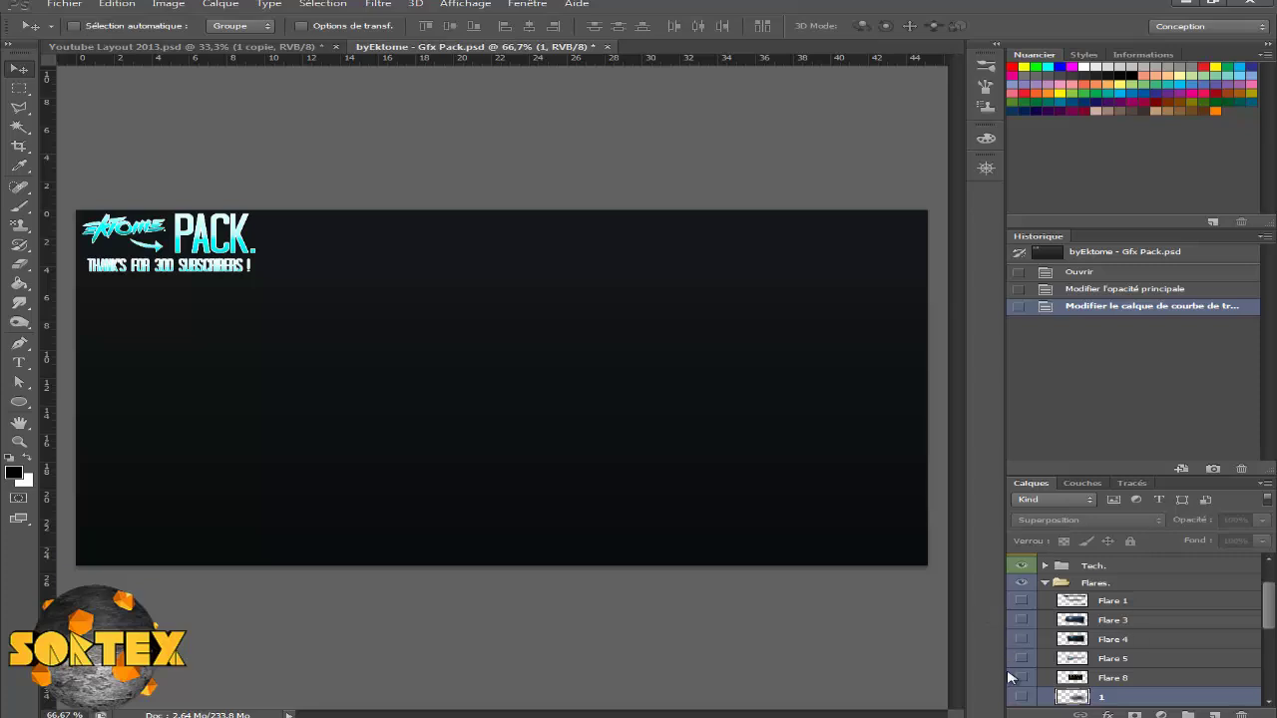
pyautogui.click(1020, 696)
pyautogui.click(1020, 696)
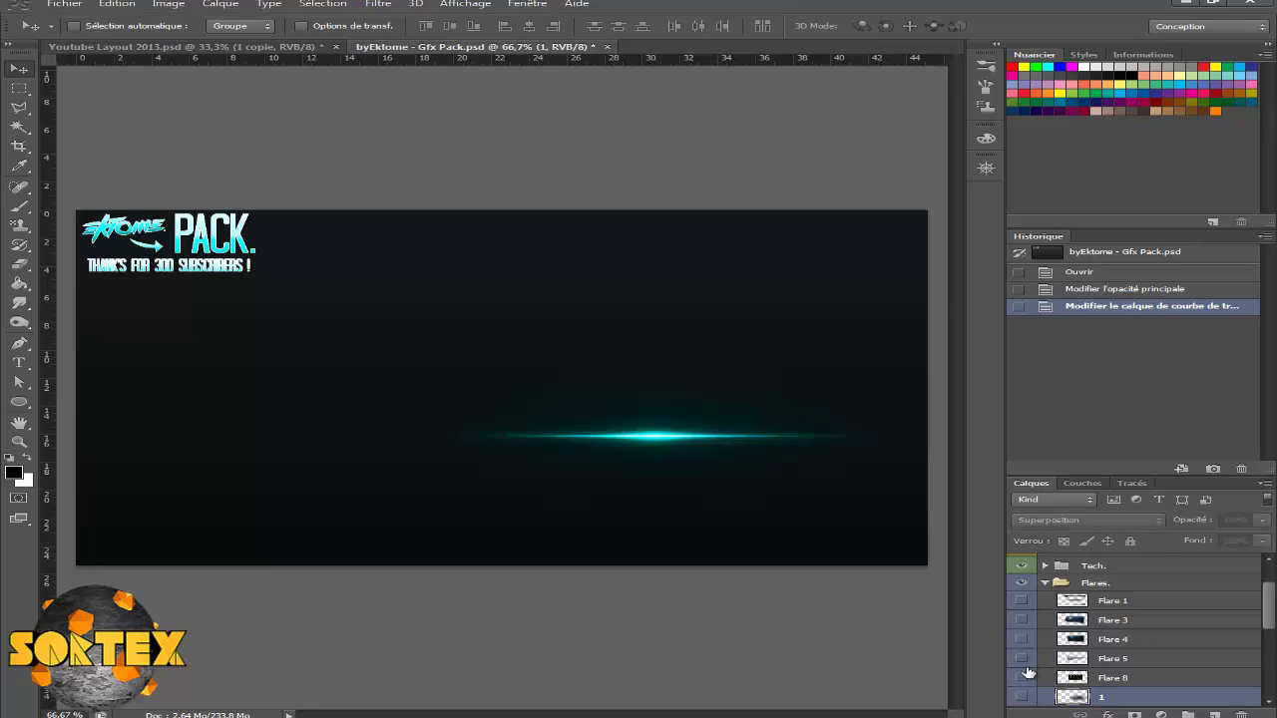
pyautogui.click(1021, 619)
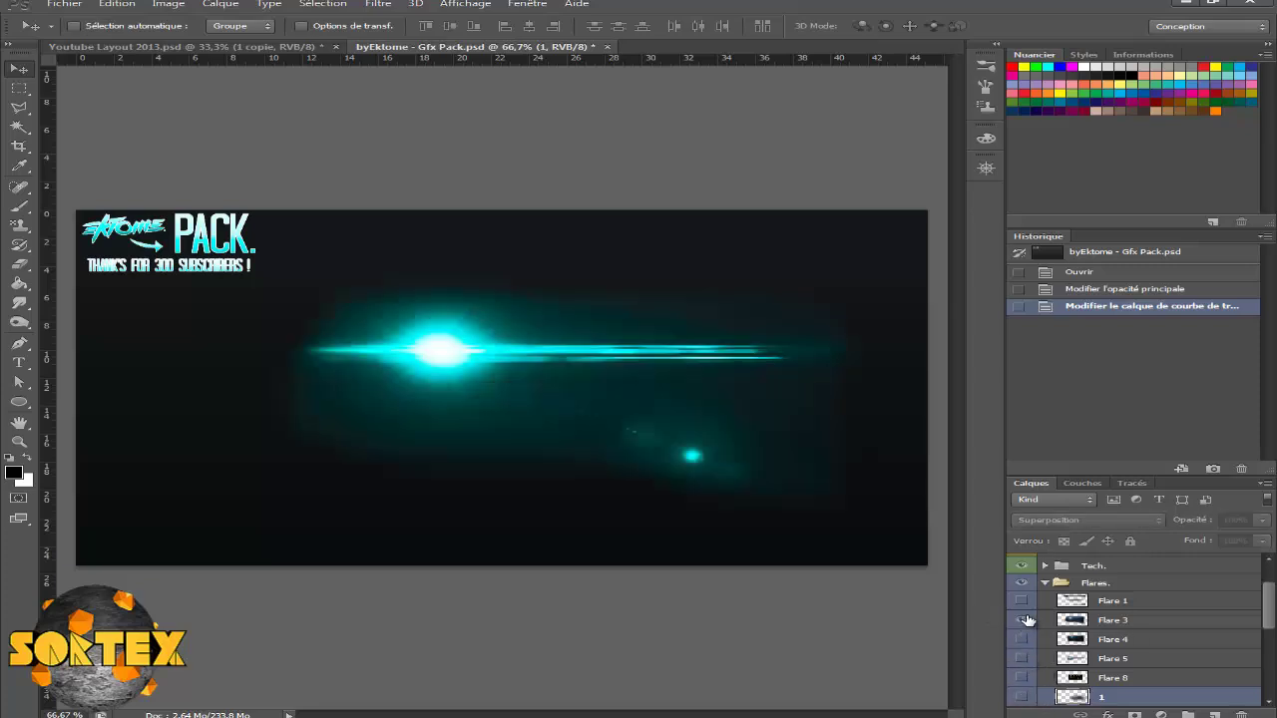
pyautogui.click(1020, 620)
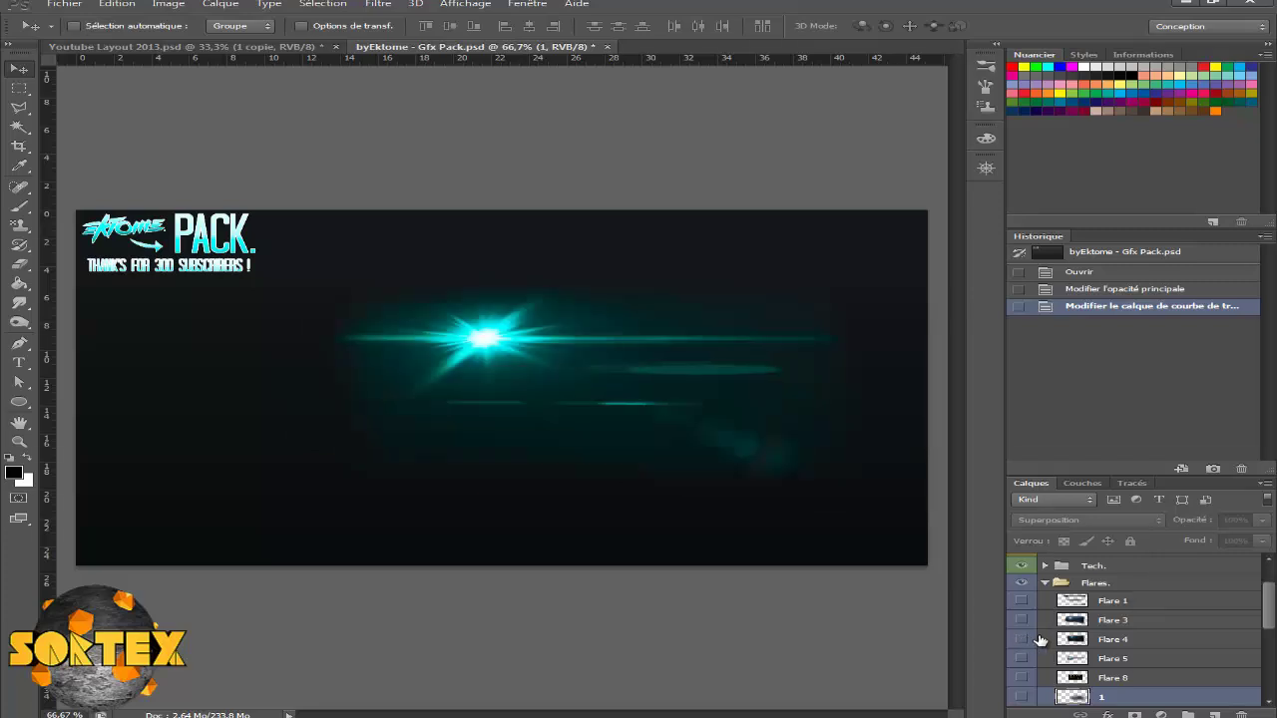
# - Preview the Flare 3, Flare 1 and Flare 5 layers on the canvas
pyautogui.scroll(-1, 1023, 638)
pyautogui.scroll(3, 1027, 638)
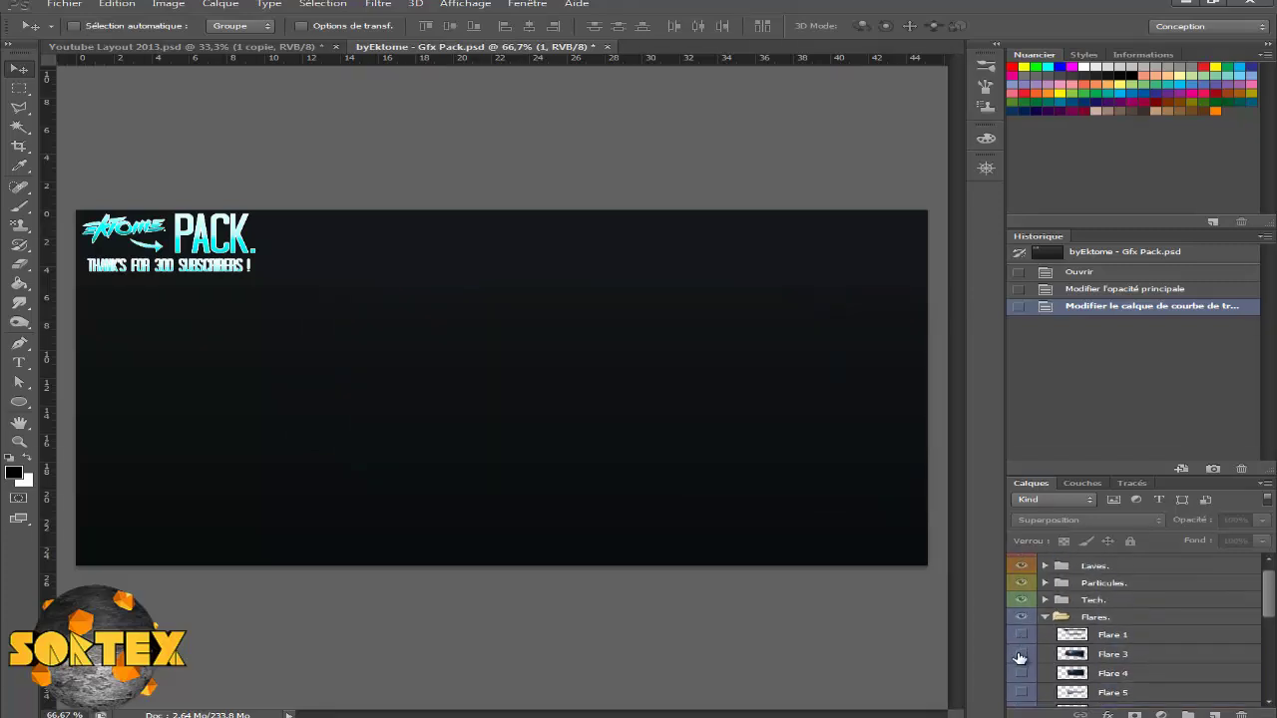
pyautogui.click(1018, 657)
pyautogui.click(1023, 634)
pyautogui.scroll(-3, 1023, 634)
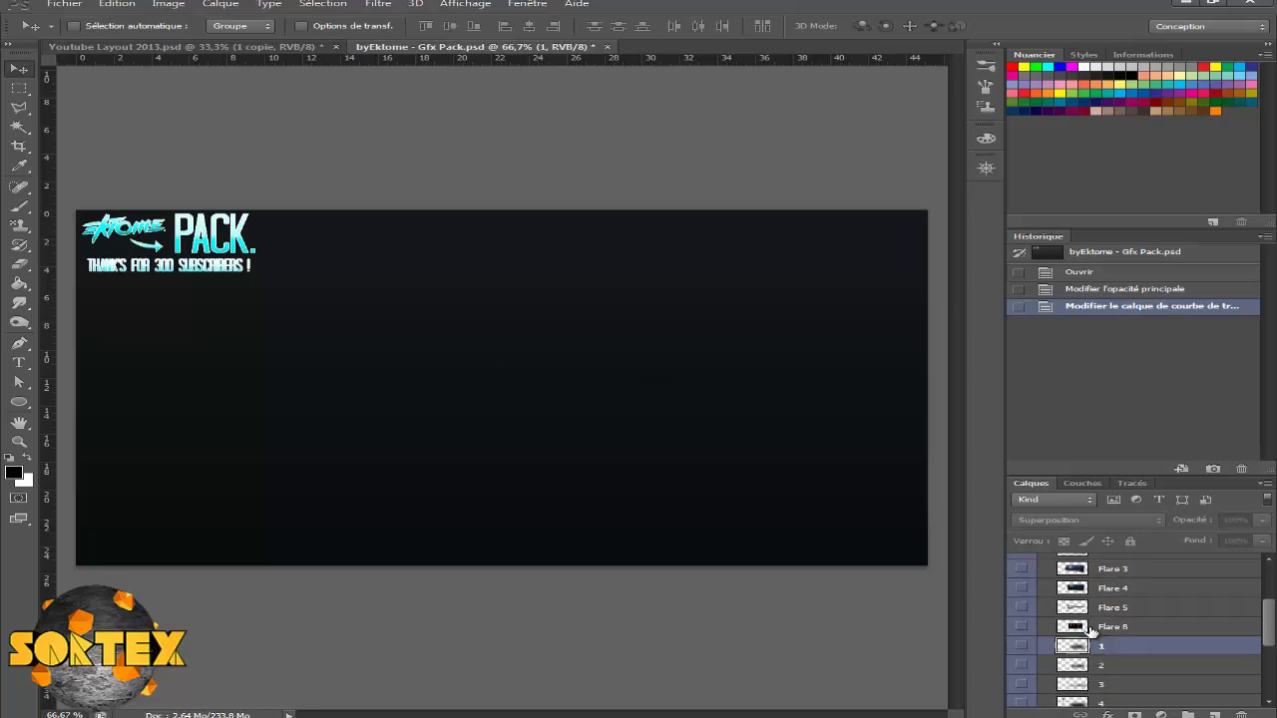
pyautogui.click(1020, 611)
pyautogui.click(1021, 610)
pyautogui.scroll(-3, 1042, 621)
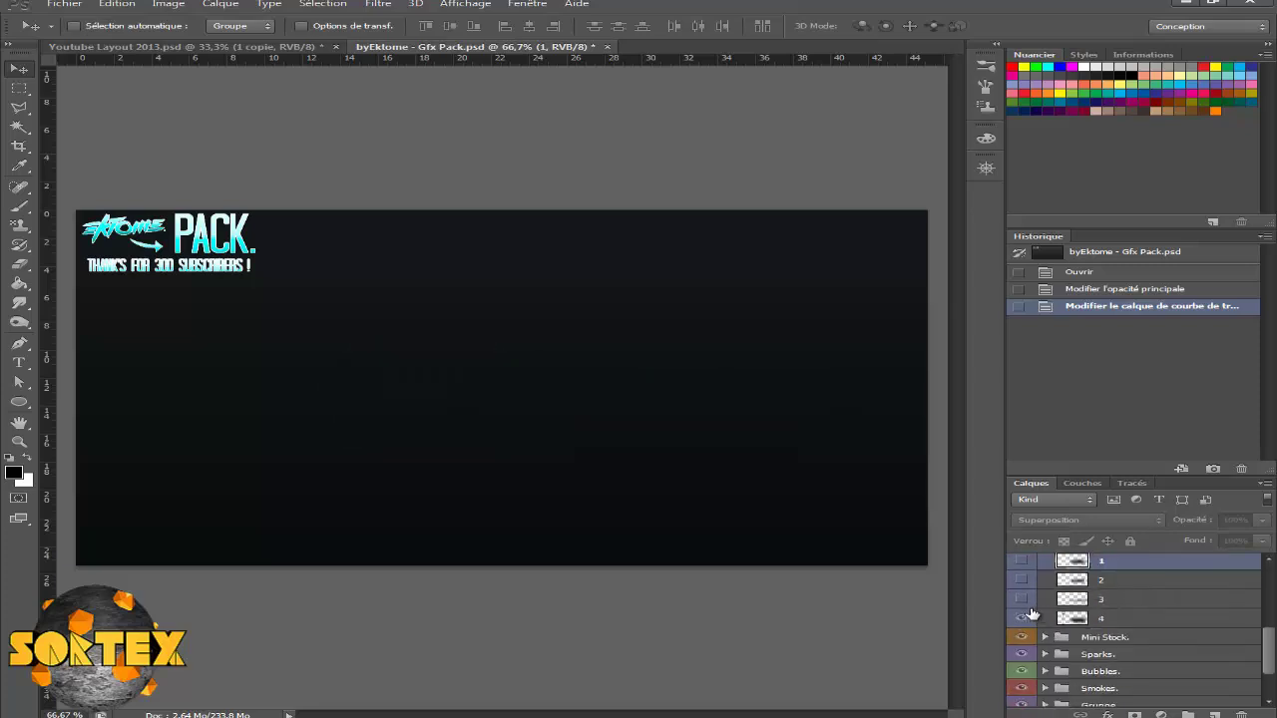
# - Show flare layers 4 and 3, and select layer 3's turquoise smoke
pyautogui.click(1027, 617)
pyautogui.click(1022, 598)
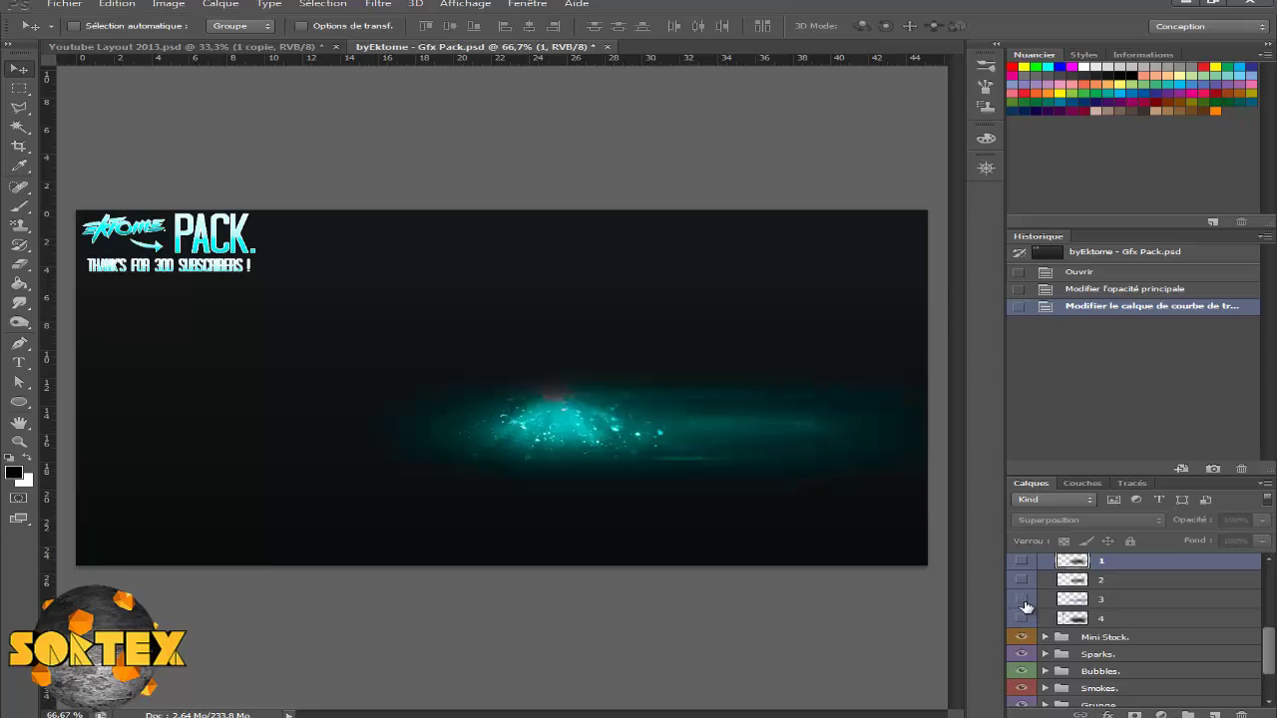
pyautogui.click(1109, 604)
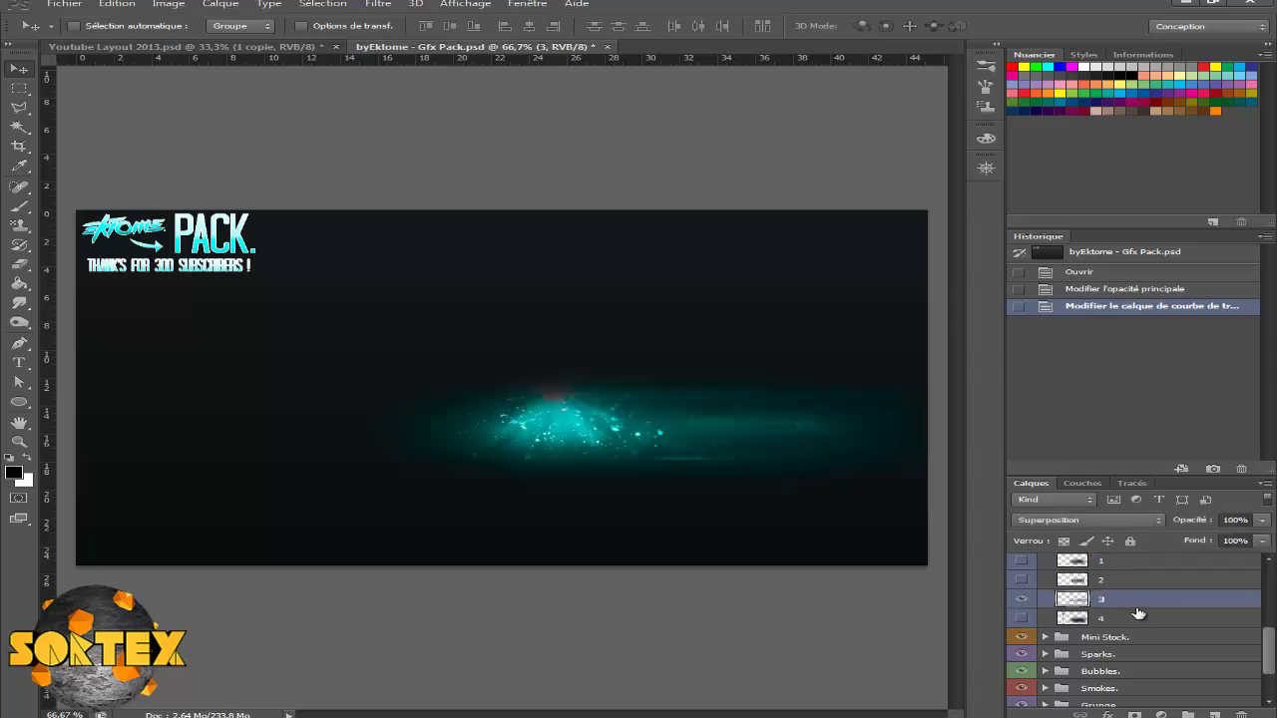
# - Drag layer 3's glow into Youtube Layout and move layers 3, 1 copie and 1 below Green
pyautogui.moveTo(510, 328)
pyautogui.mouseDown()
pyautogui.moveTo(165, 62)
pyautogui.moveTo(698, 382)
pyautogui.moveTo(775, 367)
pyautogui.mouseUp()
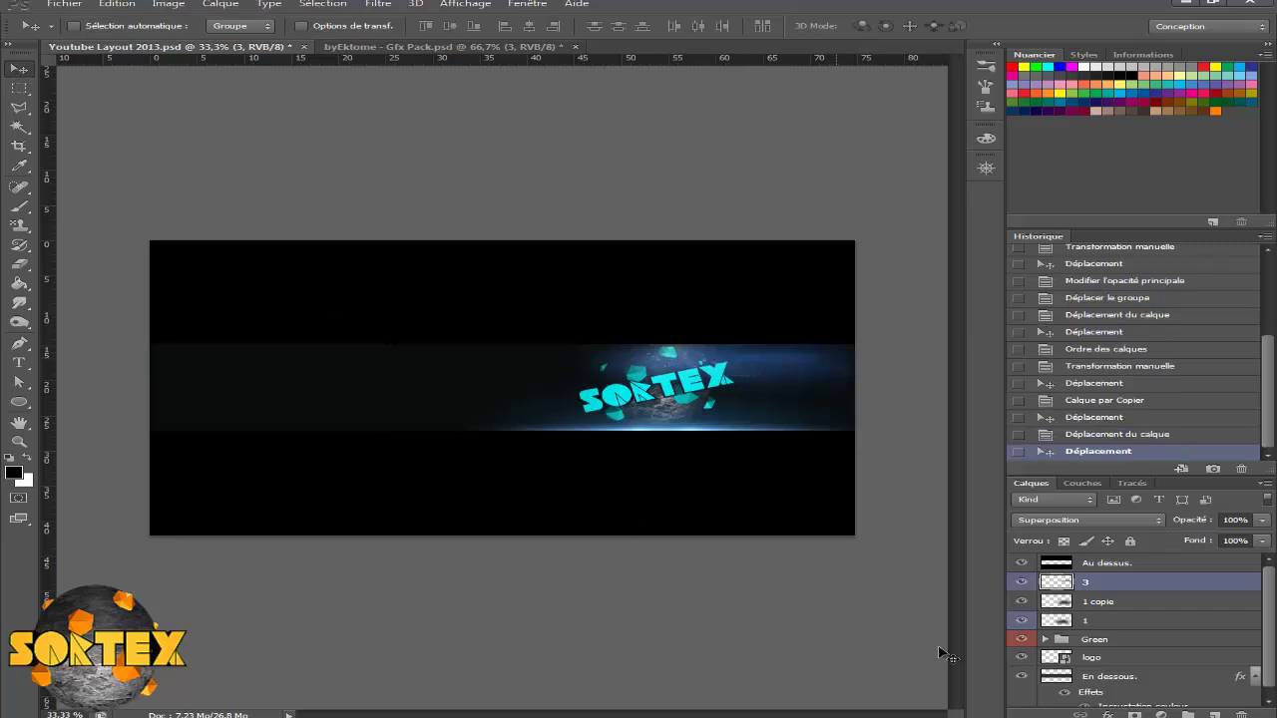
pyautogui.keyDown('shift'); pyautogui.click(1101, 625); pyautogui.keyUp('shift')
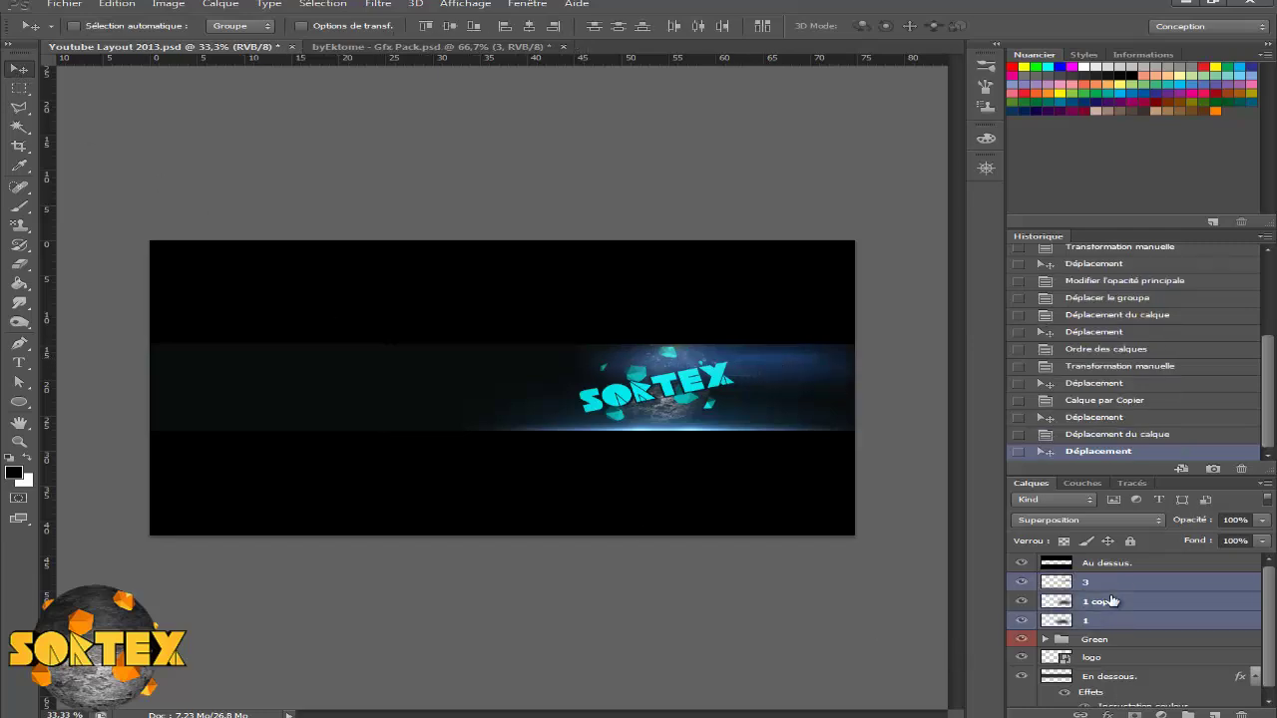
pyautogui.moveTo(1109, 603); pyautogui.dragTo(1102, 653)
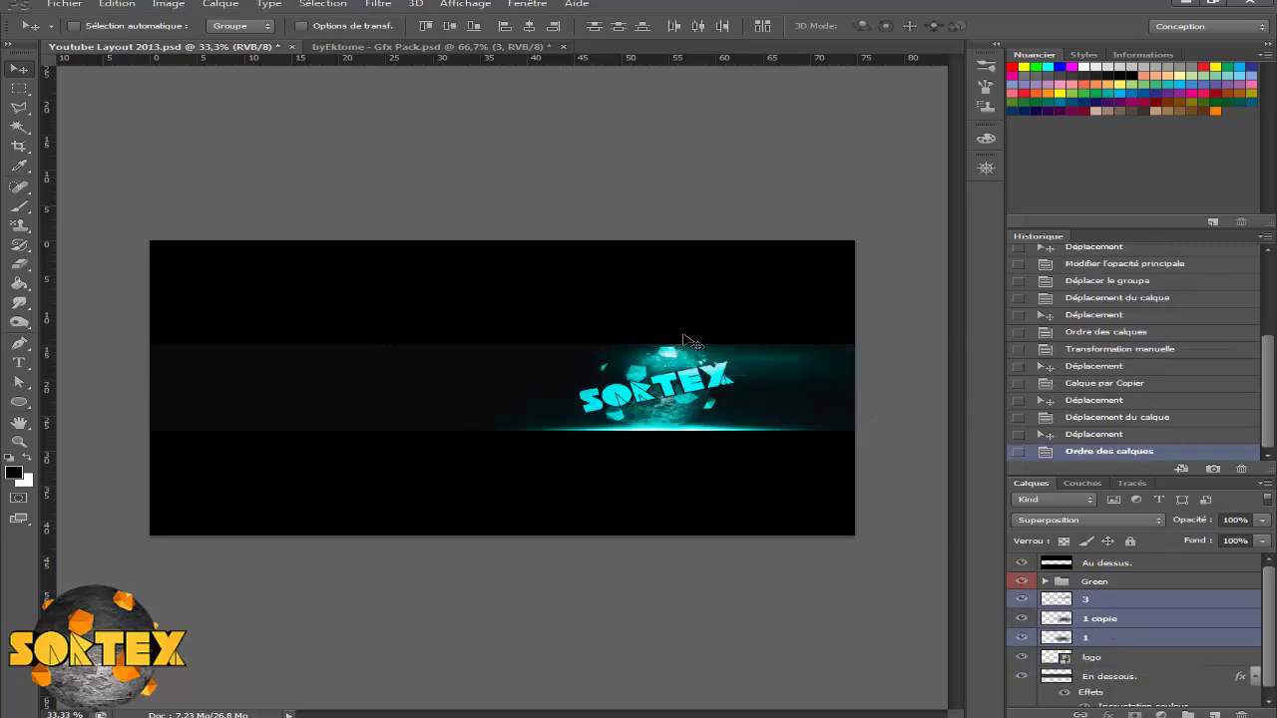
pyautogui.click(1109, 602)
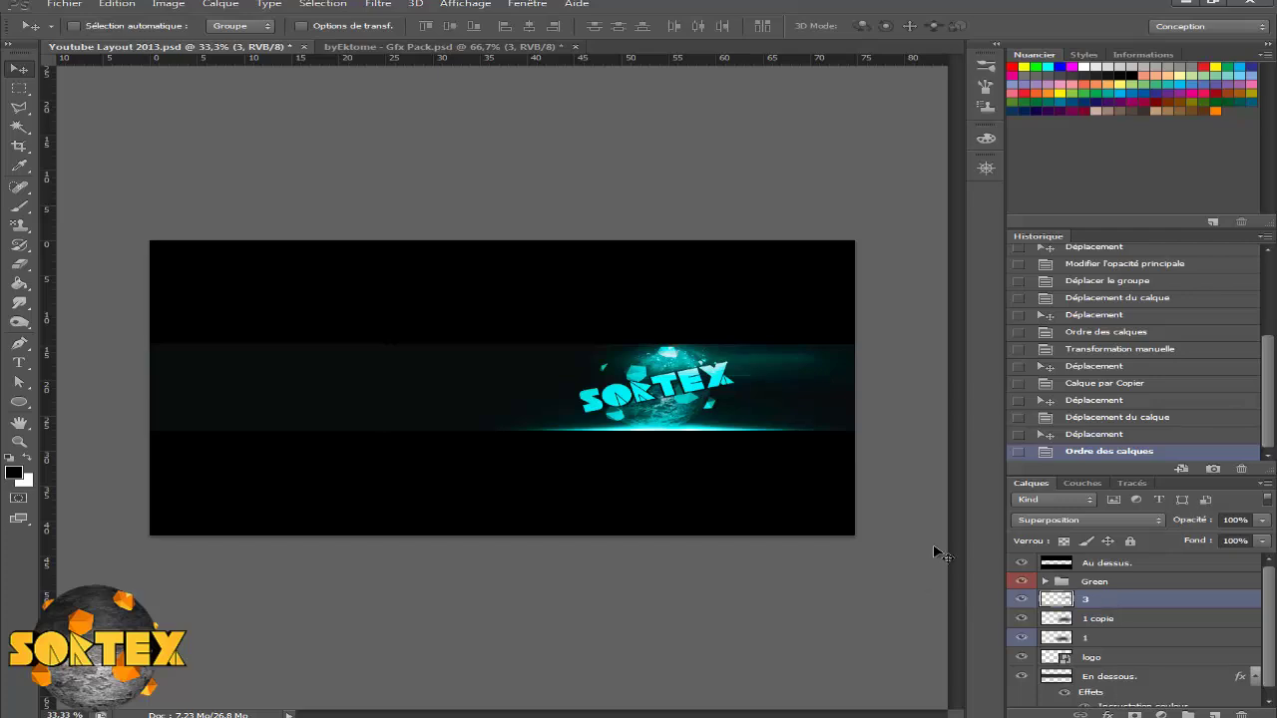
# - Enlarge layer 3's glow to about 168% width and position it behind the logo
pyautogui.hotkey('ctrl', 't')
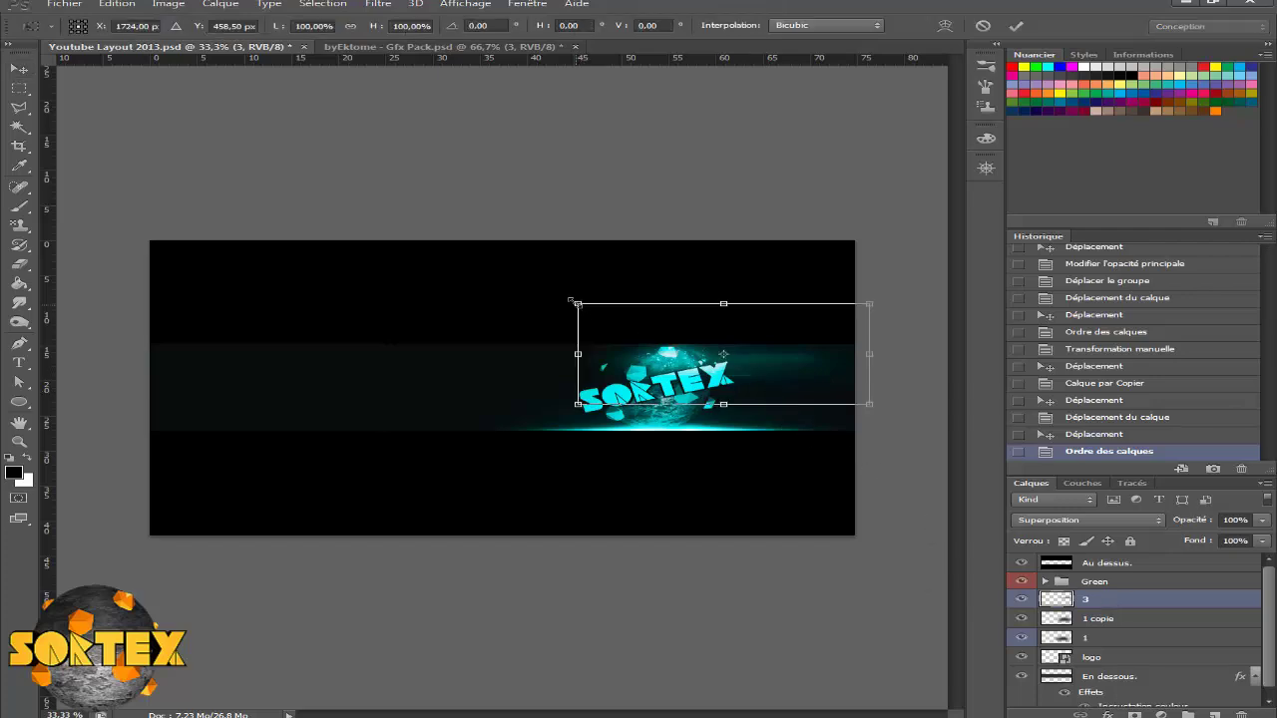
pyautogui.moveTo(517, 273); pyautogui.dragTo(382, 236)
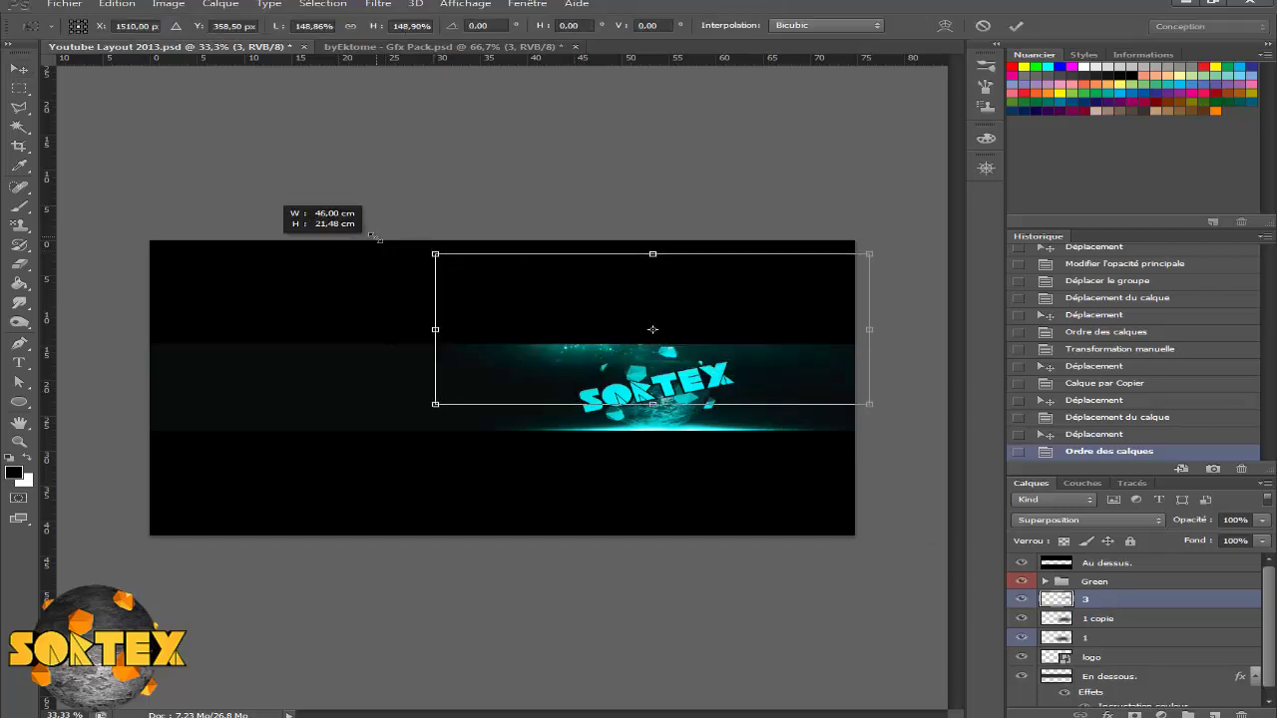
pyautogui.click(18, 70)
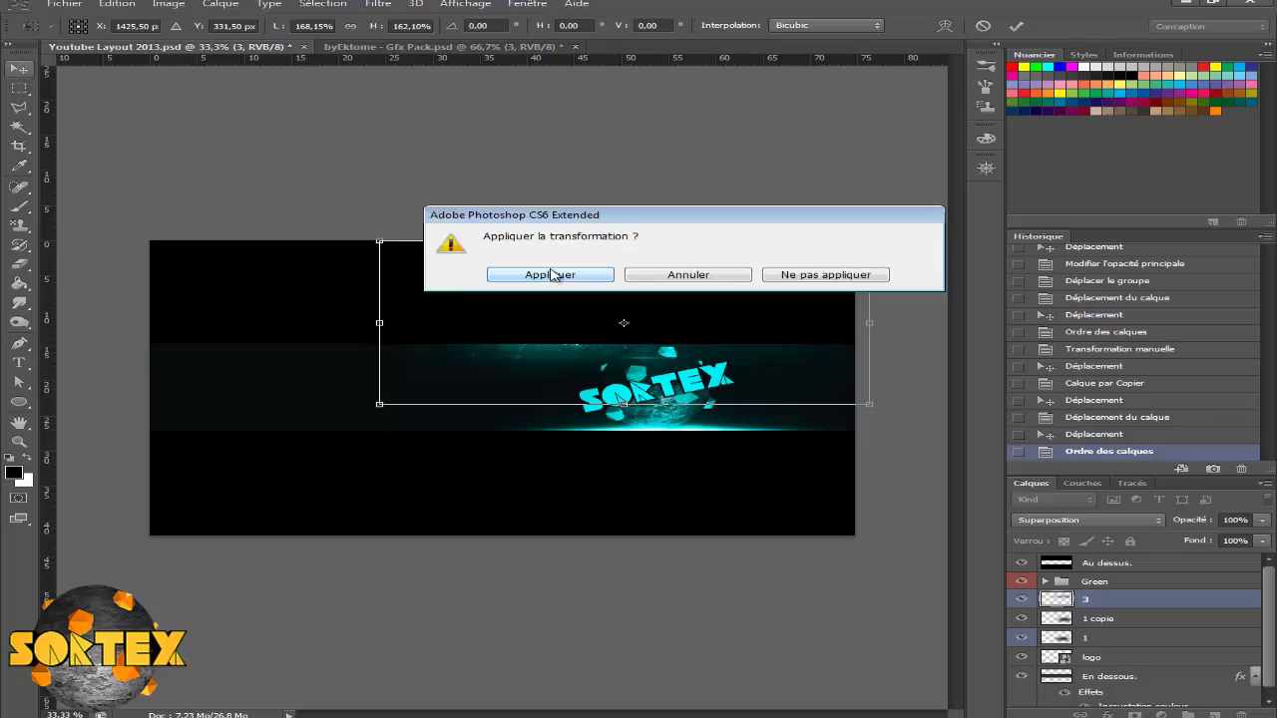
pyautogui.click(556, 276)
pyautogui.moveTo(625, 356); pyautogui.dragTo(712, 373)
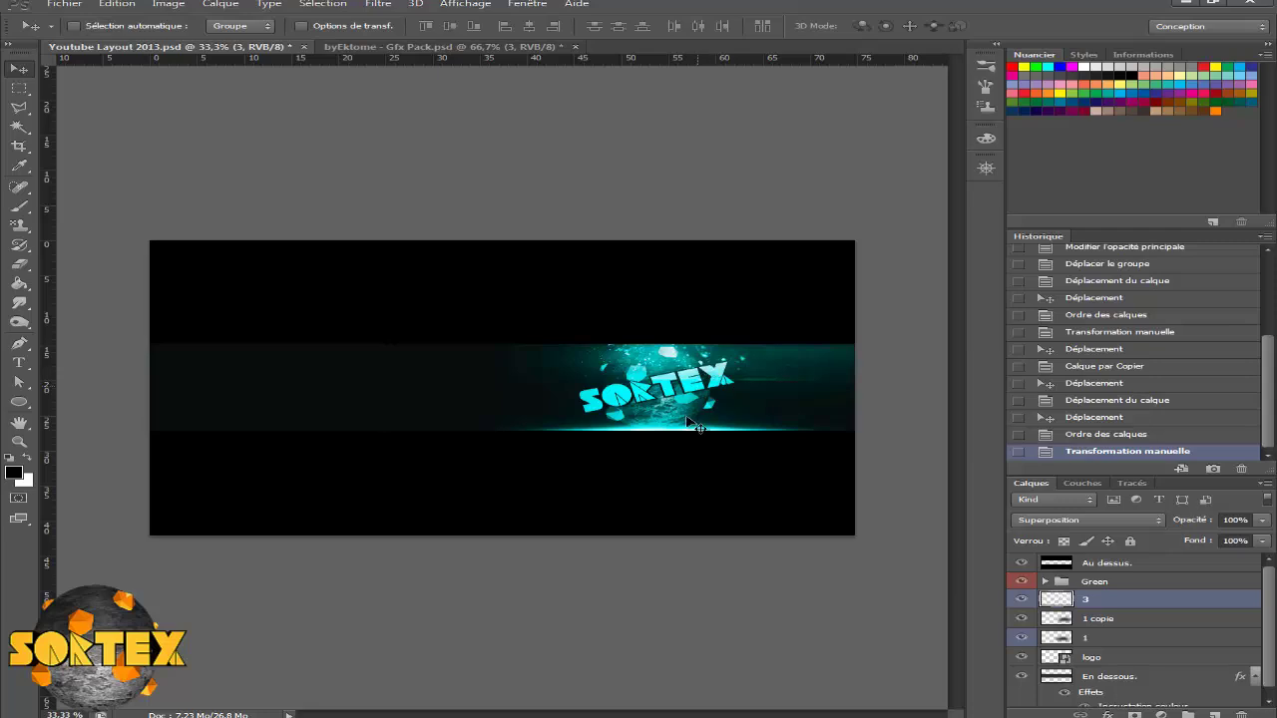
pyautogui.moveTo(711, 373); pyautogui.dragTo(711, 375)
# - Duplicate layer 3, flip the copy with Symétrie axe horizontal, and shift it left
pyautogui.hotkey('ctrl', 'j')
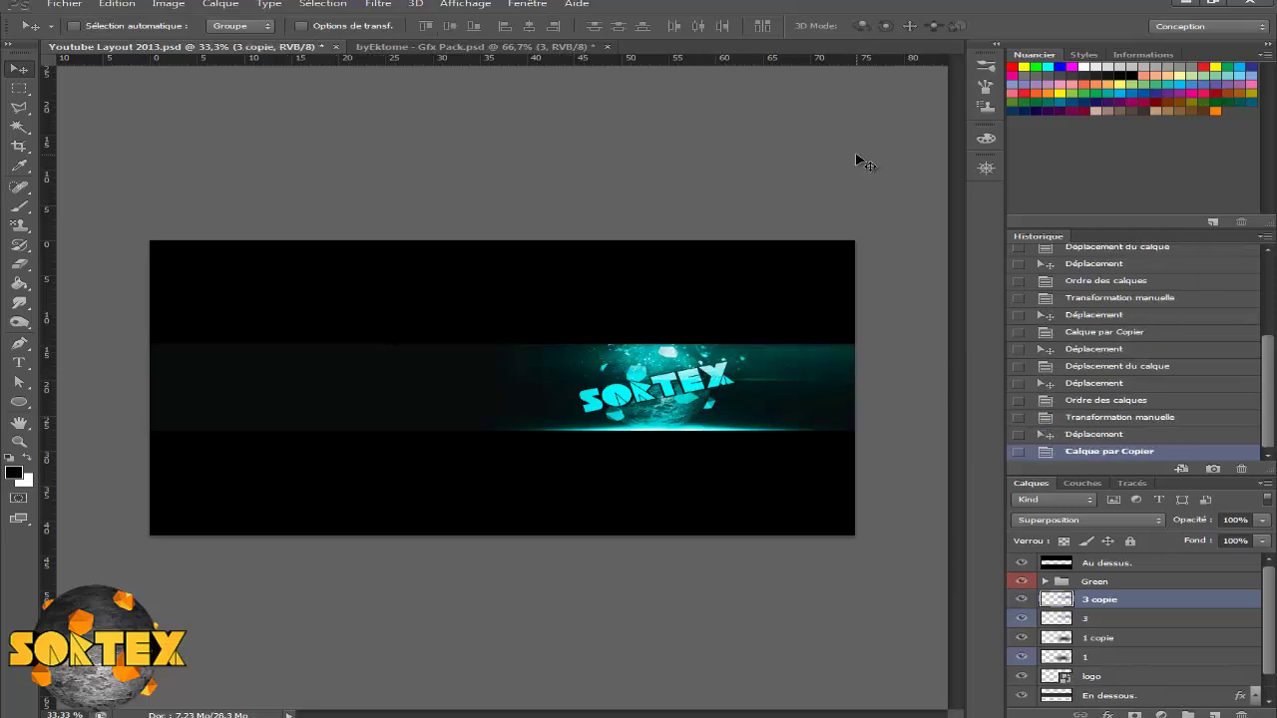
pyautogui.hotkey('ctrl', 't')
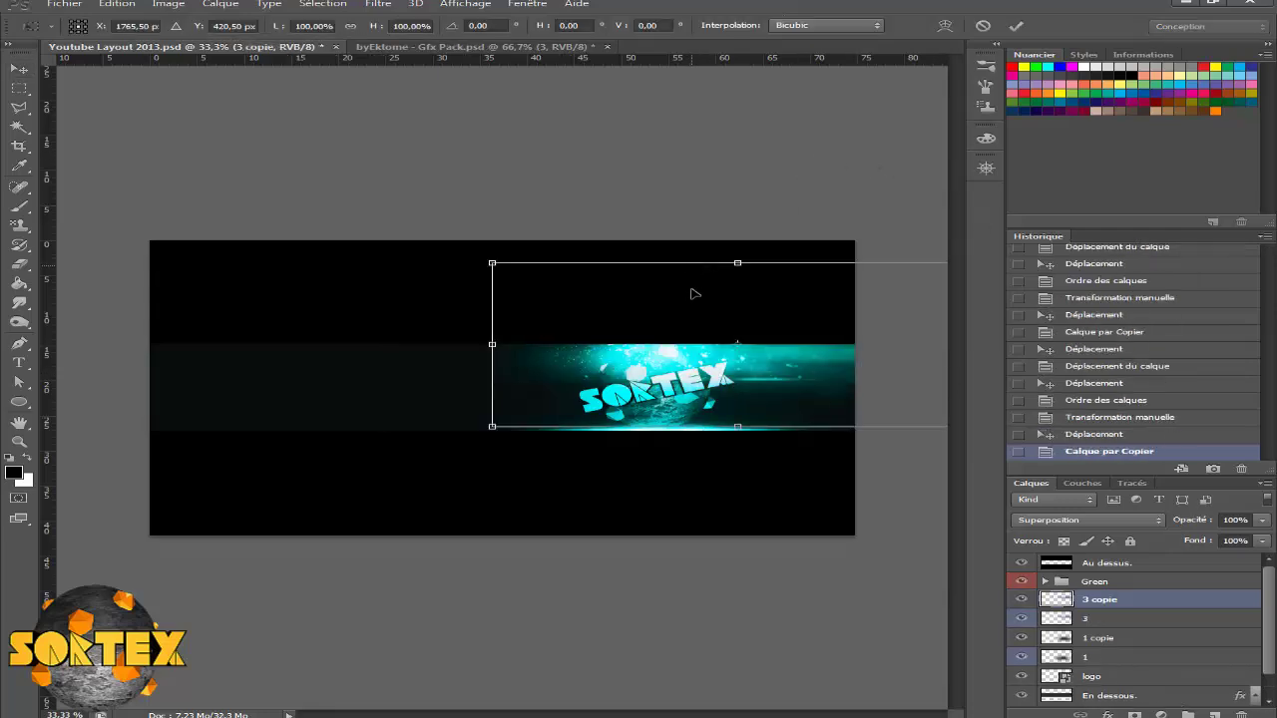
pyautogui.rightClick(714, 406)
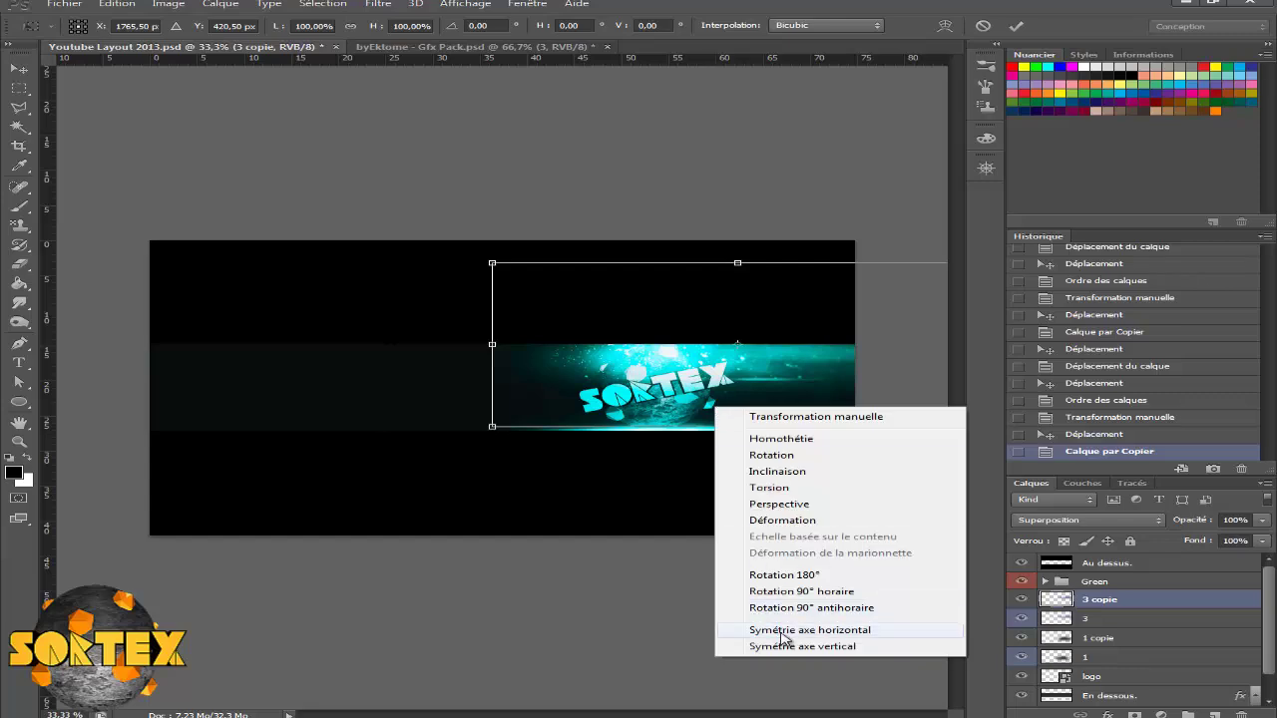
pyautogui.click(845, 631)
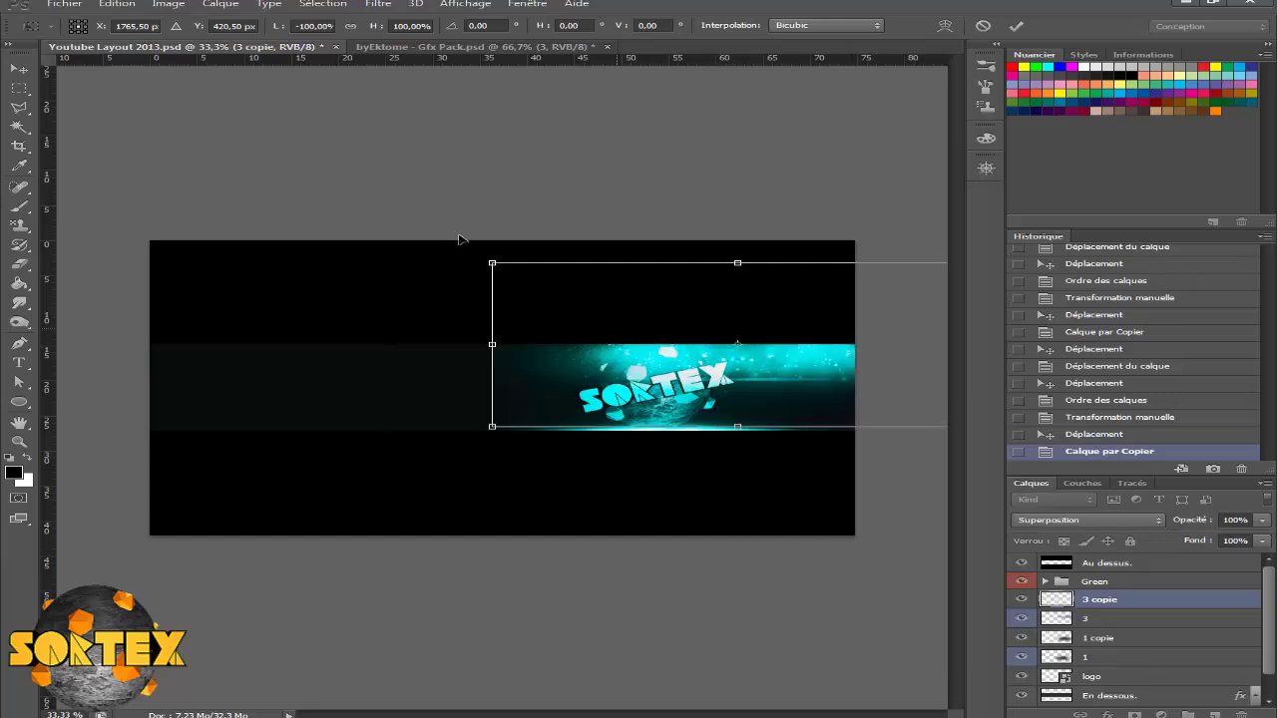
pyautogui.click(19, 68)
pyautogui.click(550, 274)
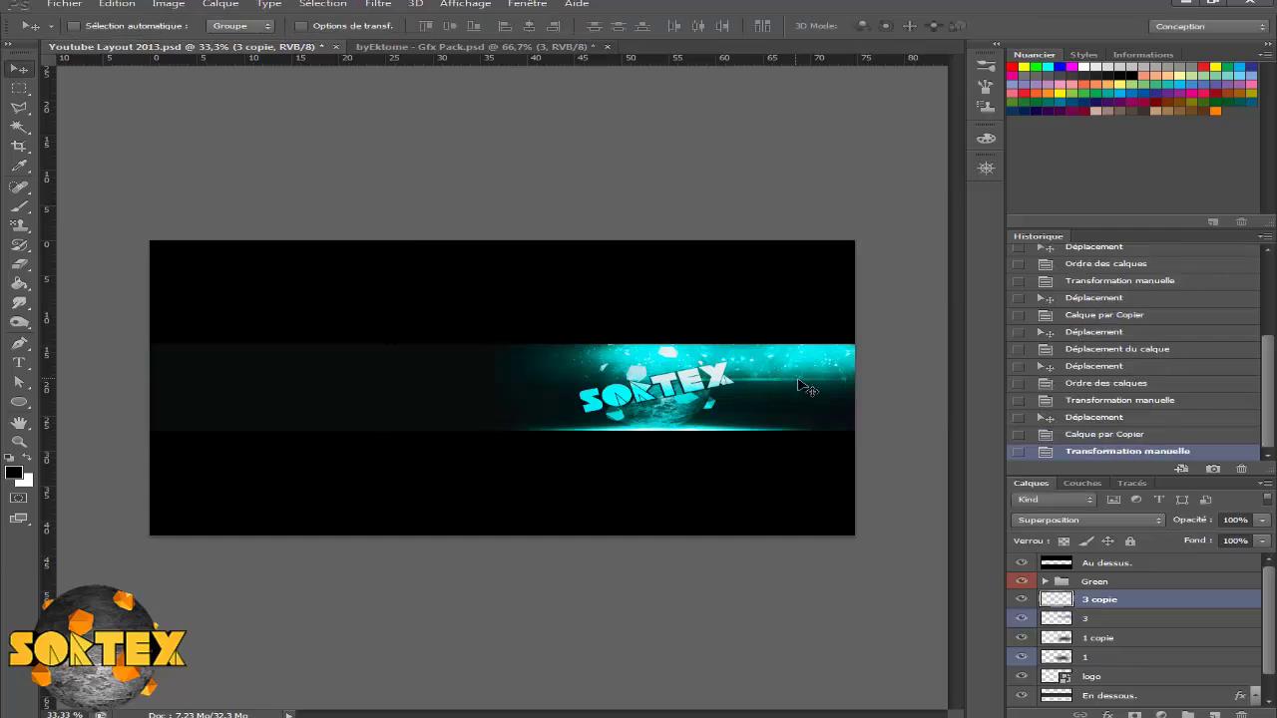
pyautogui.moveTo(788, 381); pyautogui.dragTo(546, 368)
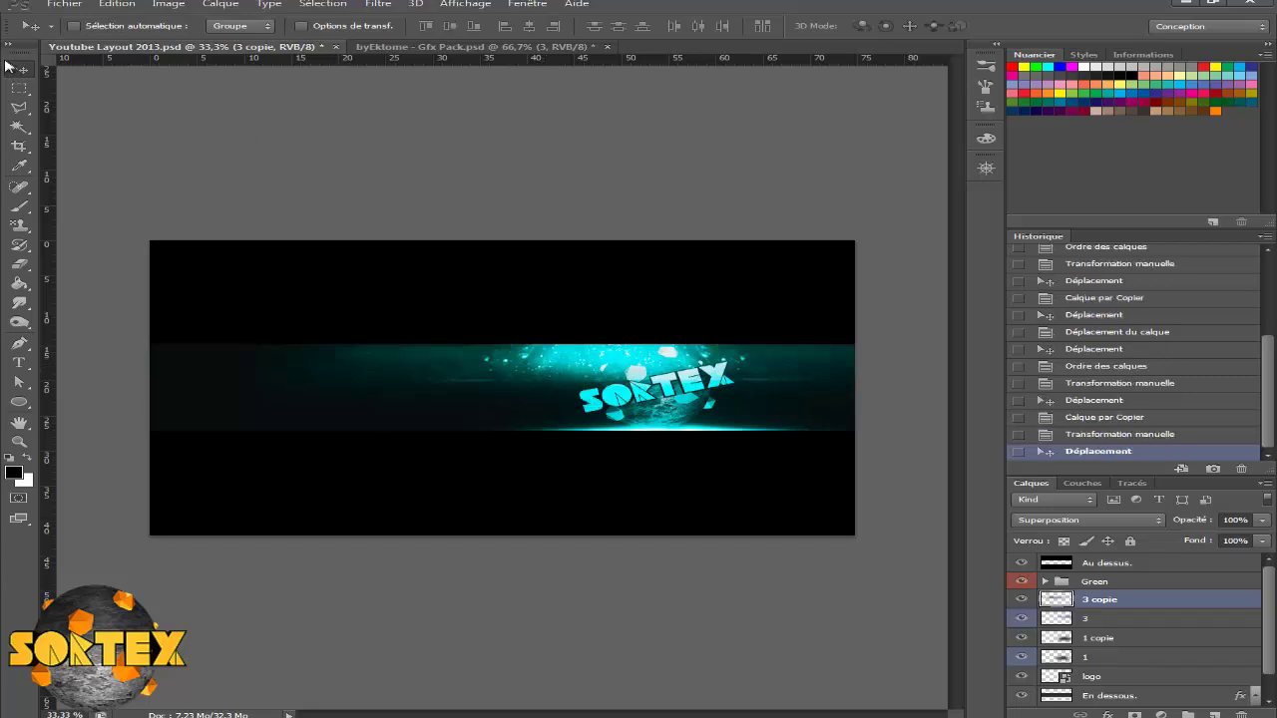
# - Erase glow spots on layer 3 near the X and across SORTEX, undoing stray strokes
pyautogui.click(19, 264)
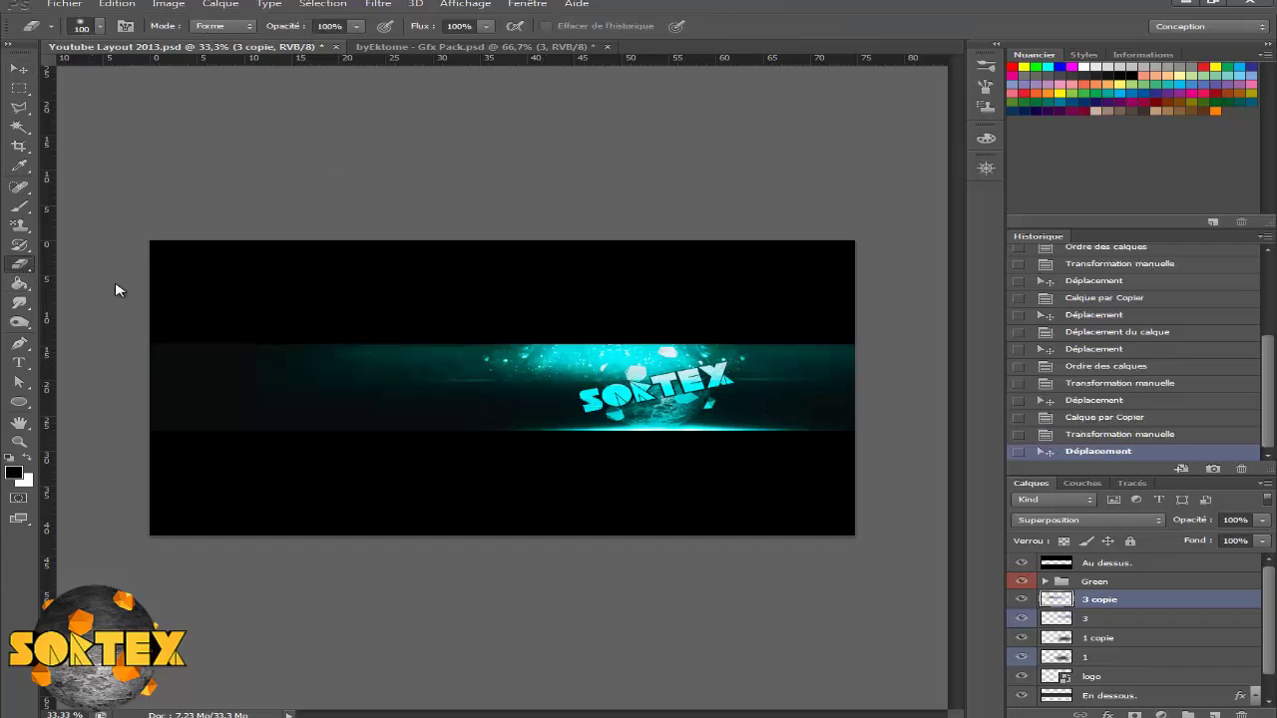
pyautogui.click(752, 359)
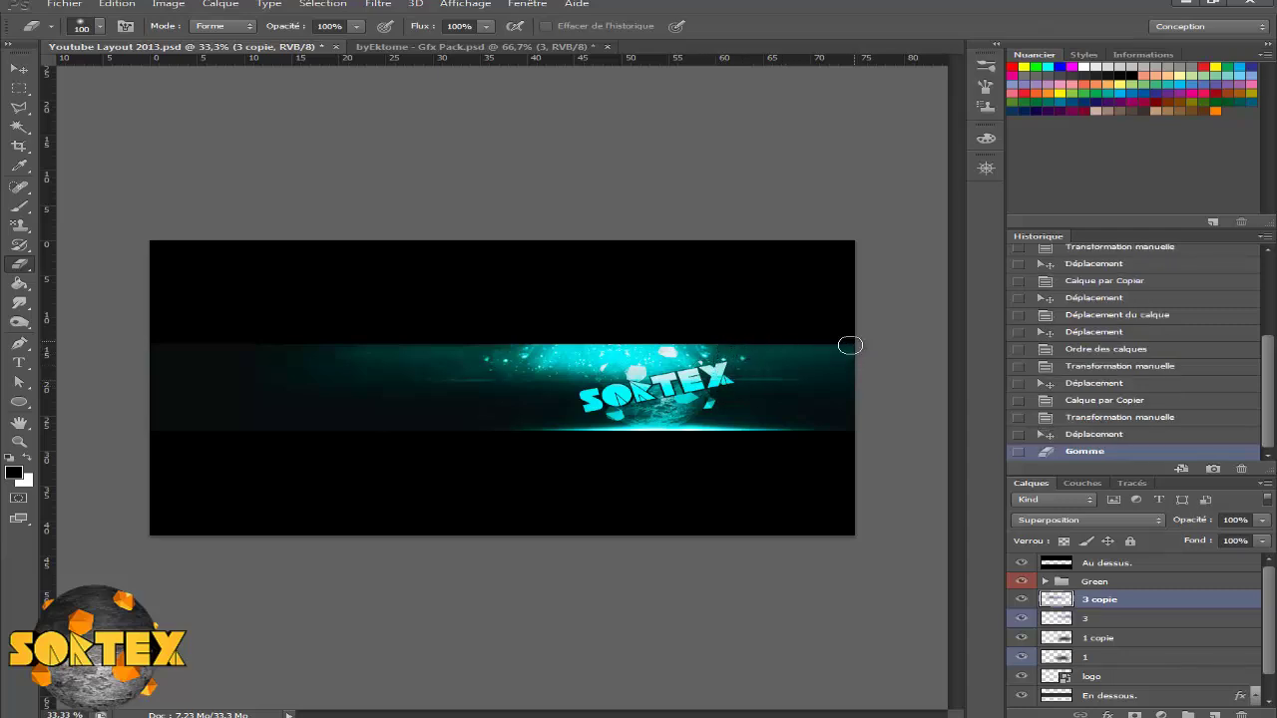
pyautogui.moveTo(347, 339); pyautogui.dragTo(352, 374)
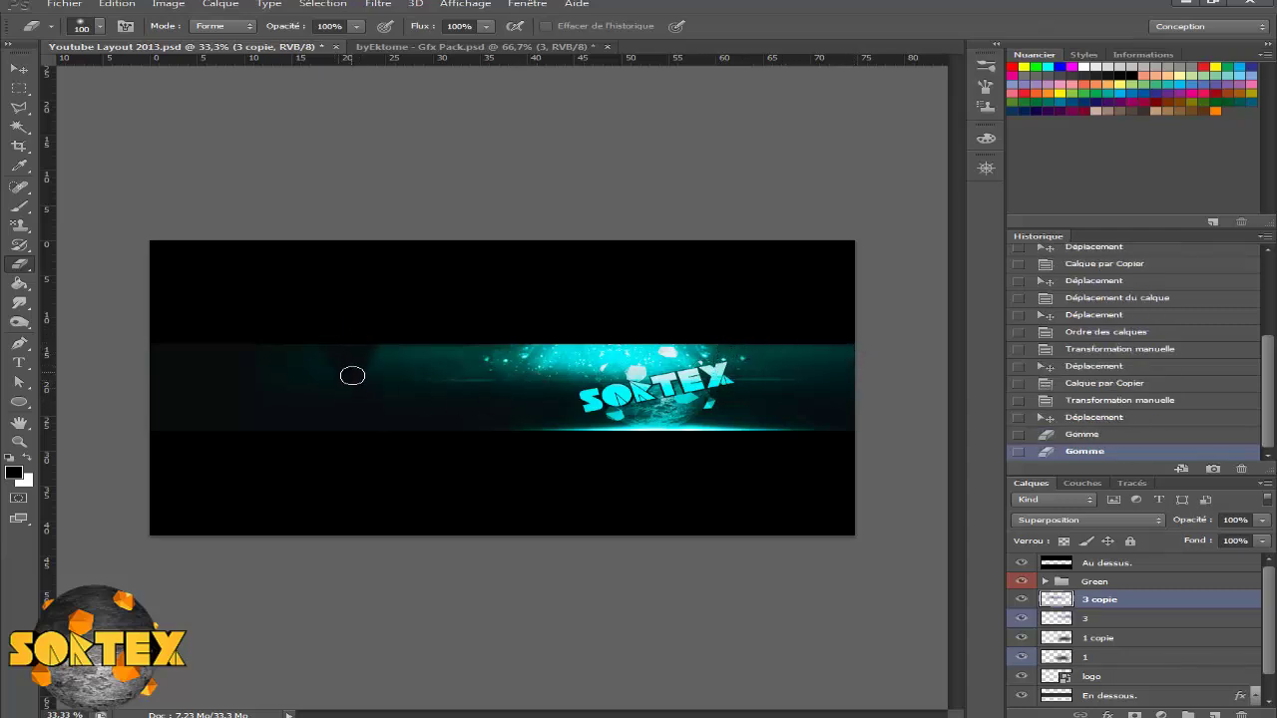
pyautogui.click(1101, 435)
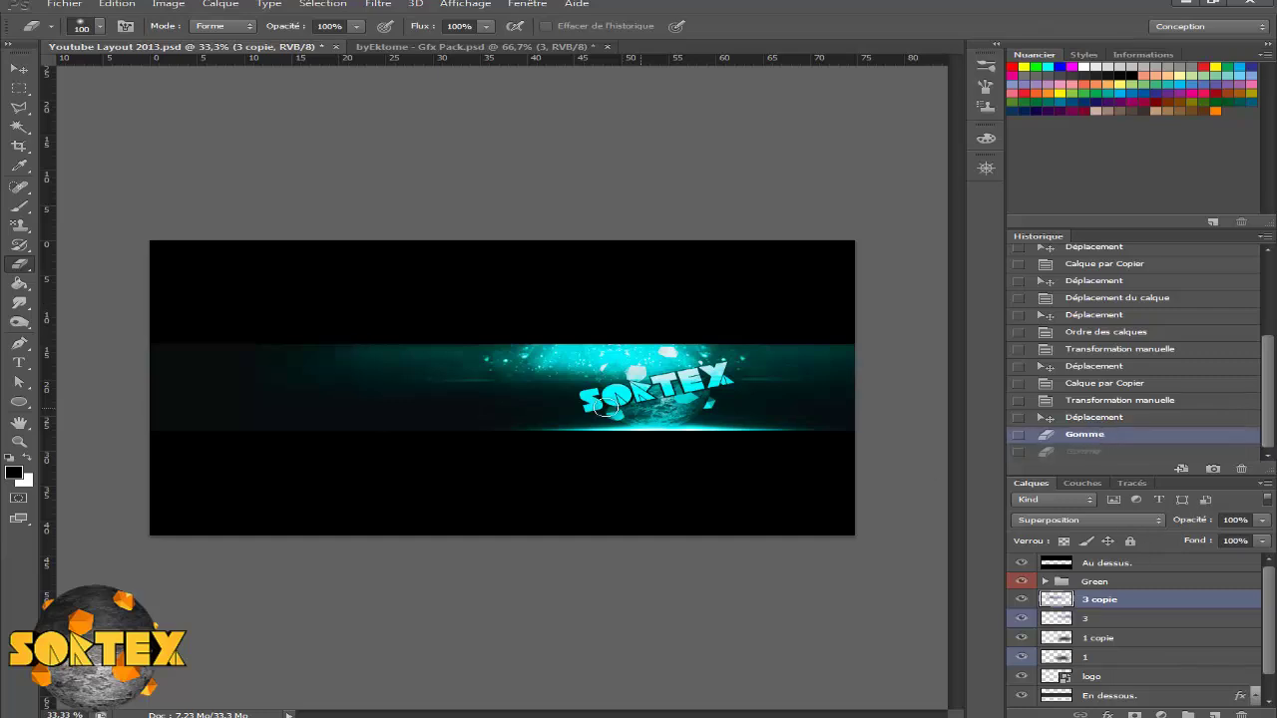
pyautogui.click(1125, 621)
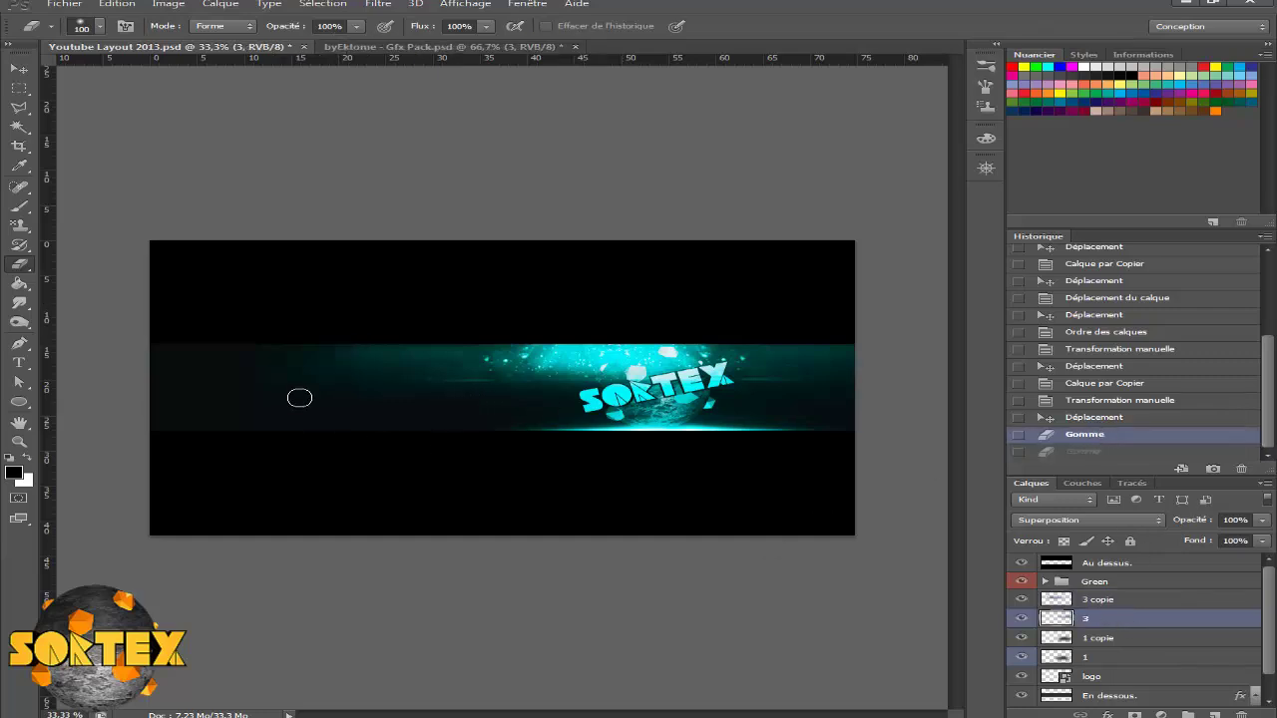
pyautogui.click(382, 387)
pyautogui.moveTo(576, 389); pyautogui.dragTo(689, 371)
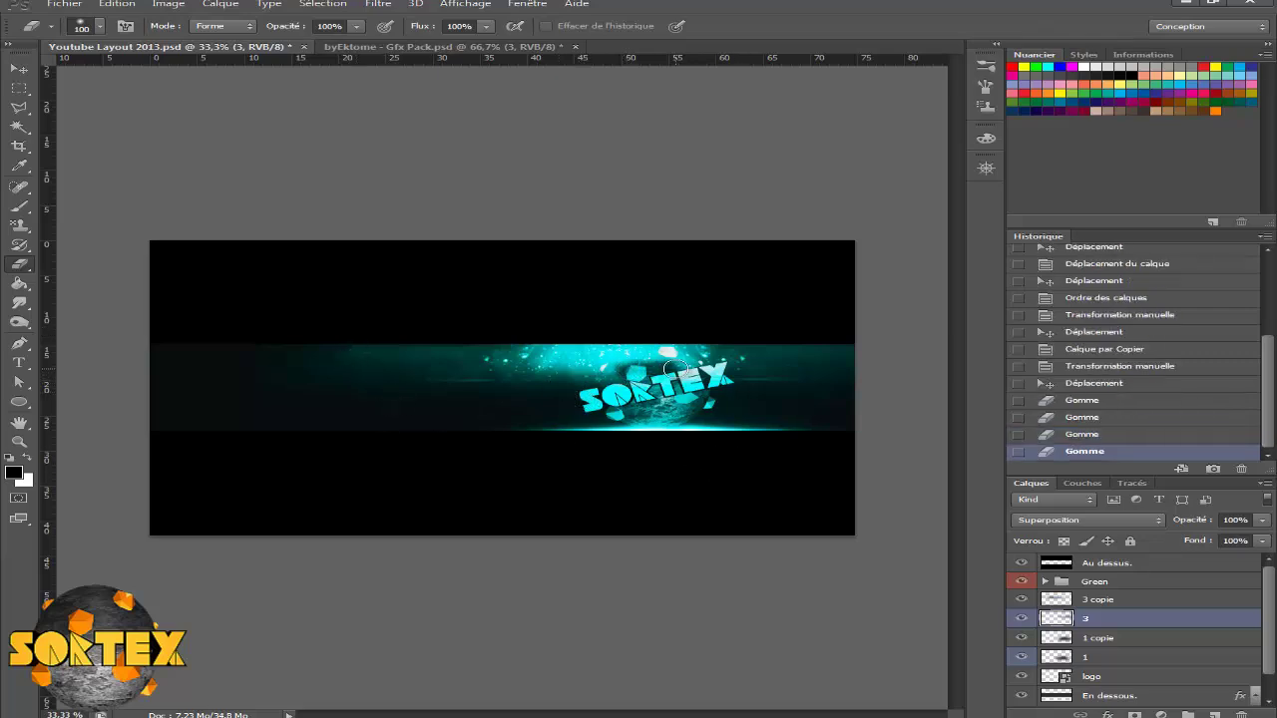
pyautogui.click(1091, 435)
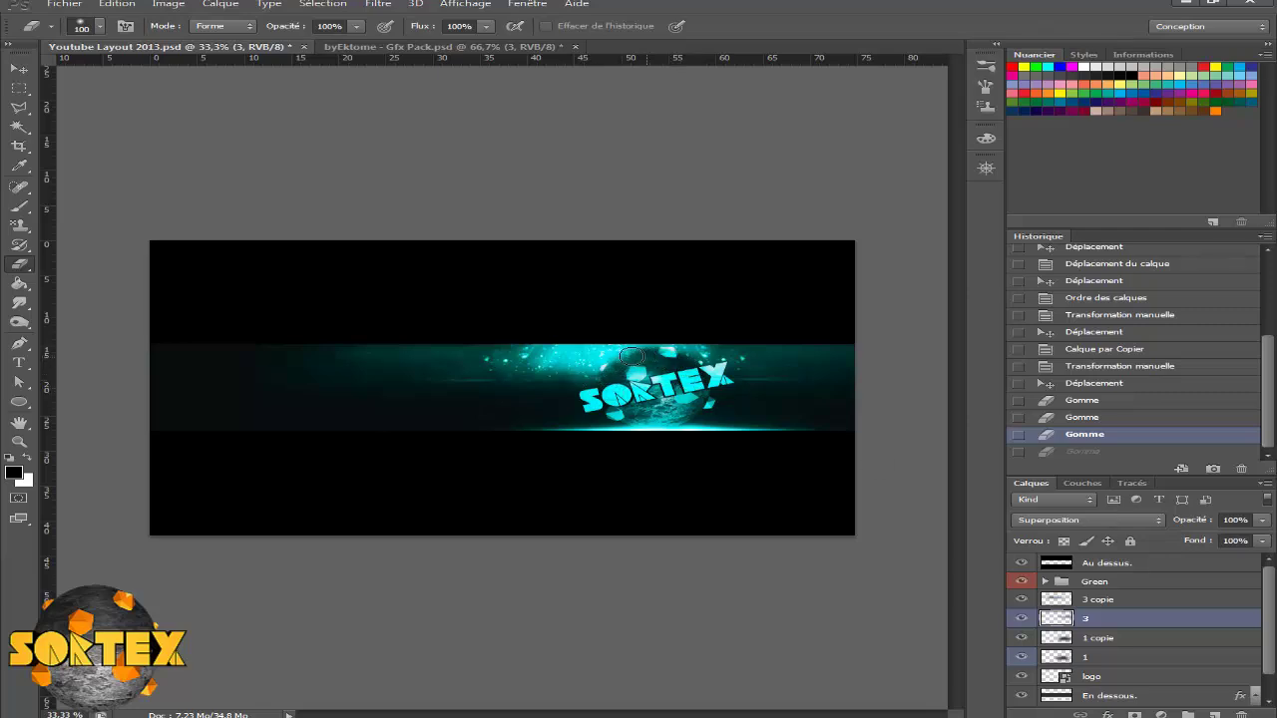
# - Erase small glow spots along the top of the SORTEX lettering
pyautogui.moveTo(611, 371); pyautogui.dragTo(599, 391)
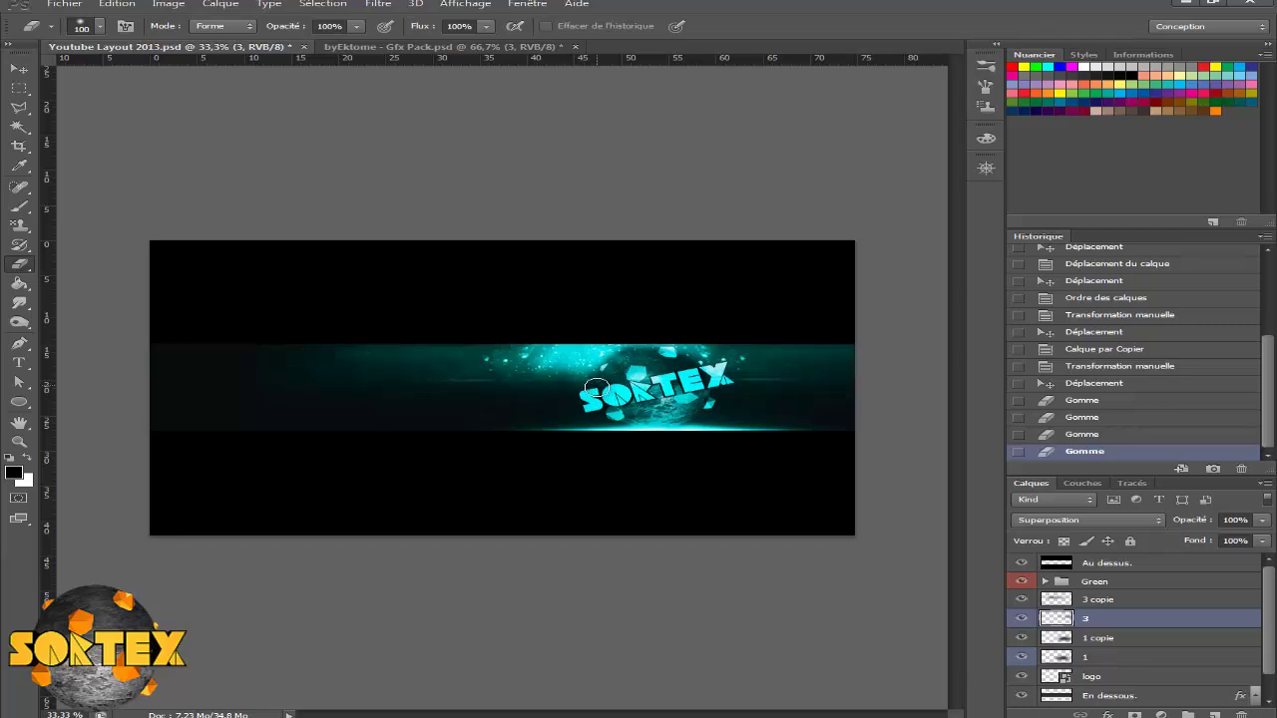
pyautogui.click(603, 375)
pyautogui.click(637, 357)
pyautogui.click(653, 356)
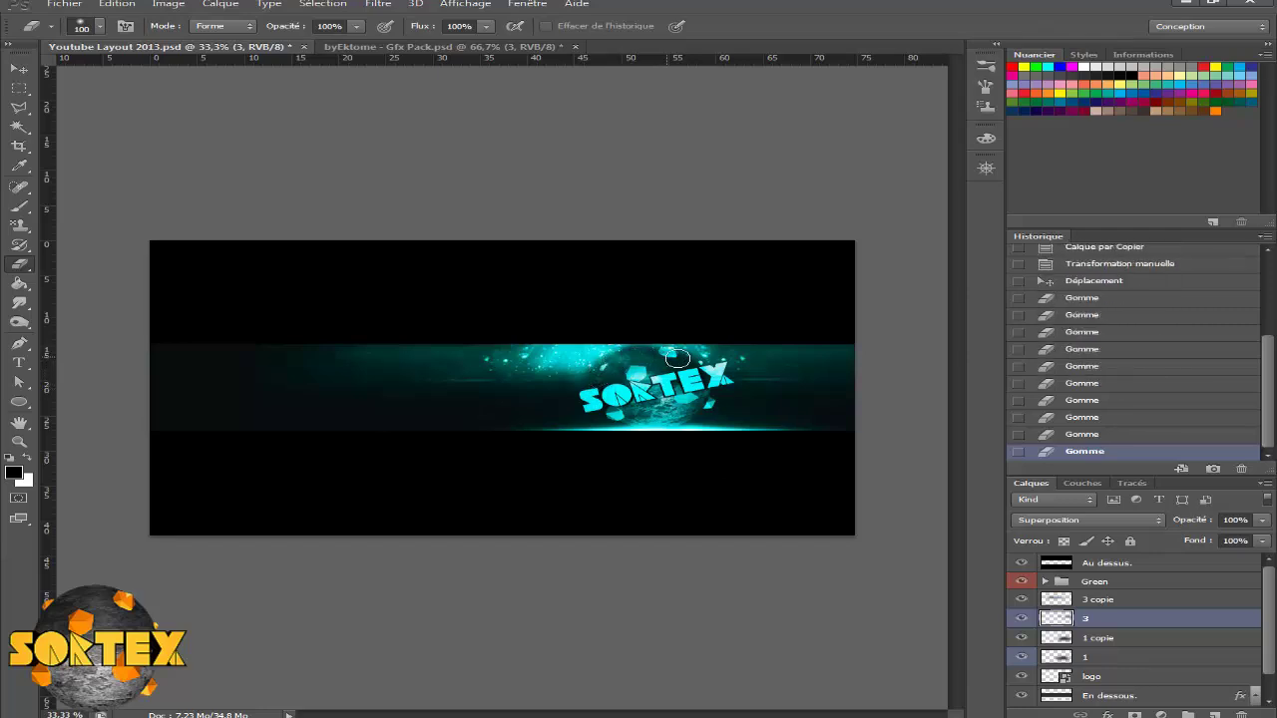
pyautogui.click(679, 357)
pyautogui.click(697, 359)
# - Step through the History panel to keep only the first two eraser strokes
pyautogui.click(18, 87)
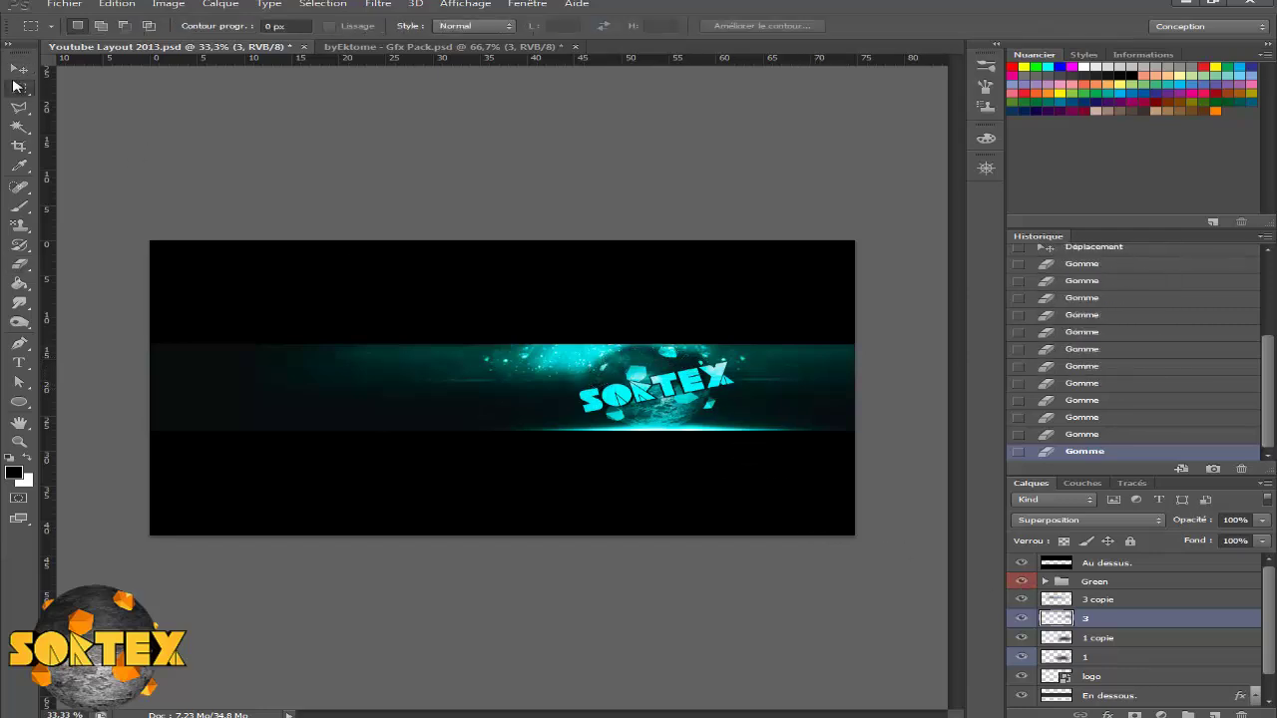
pyautogui.click(1080, 397)
pyautogui.scroll(1, 1086, 339)
pyautogui.click(1086, 351)
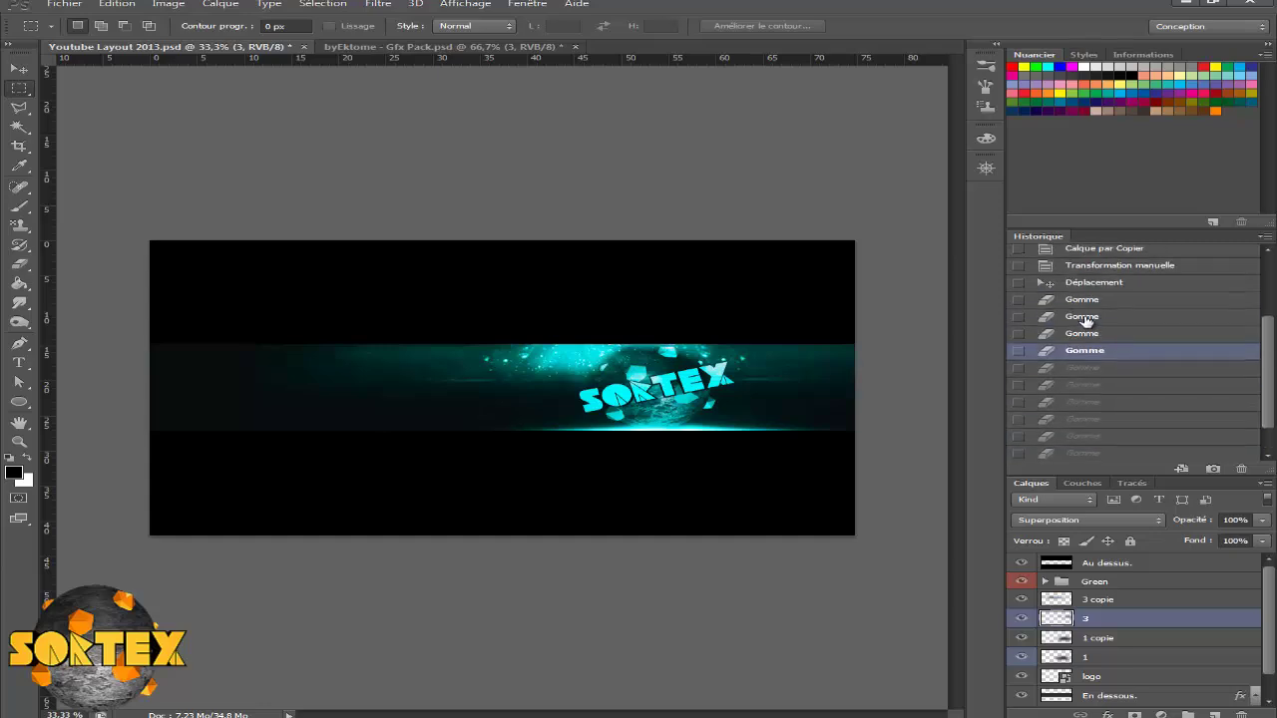
pyautogui.scroll(1, 1082, 361)
pyautogui.click(1076, 320)
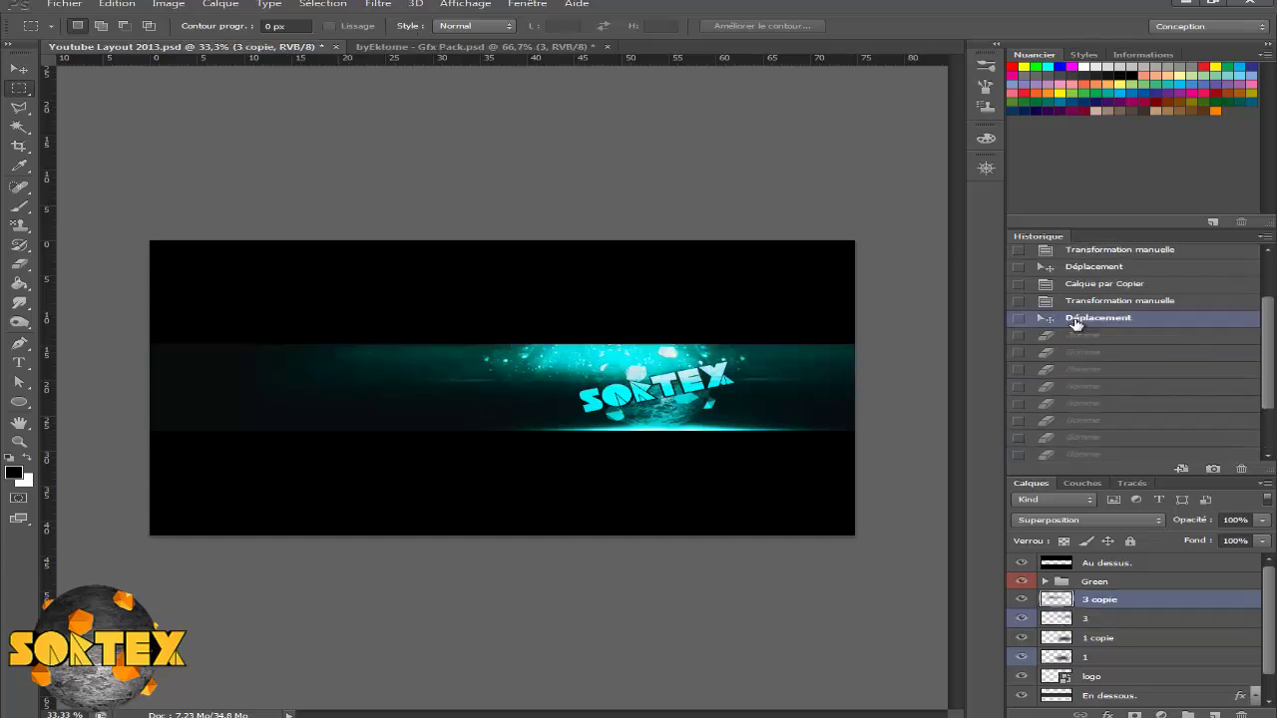
pyautogui.click(1073, 338)
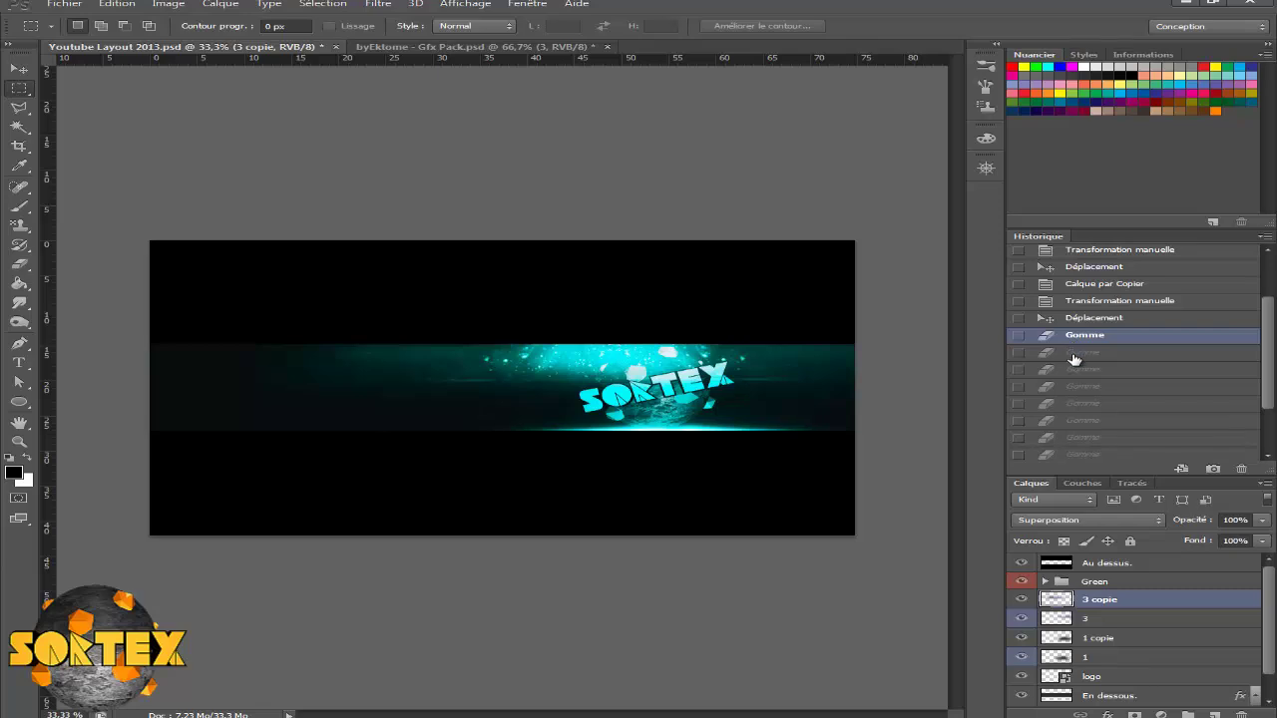
pyautogui.click(1080, 301)
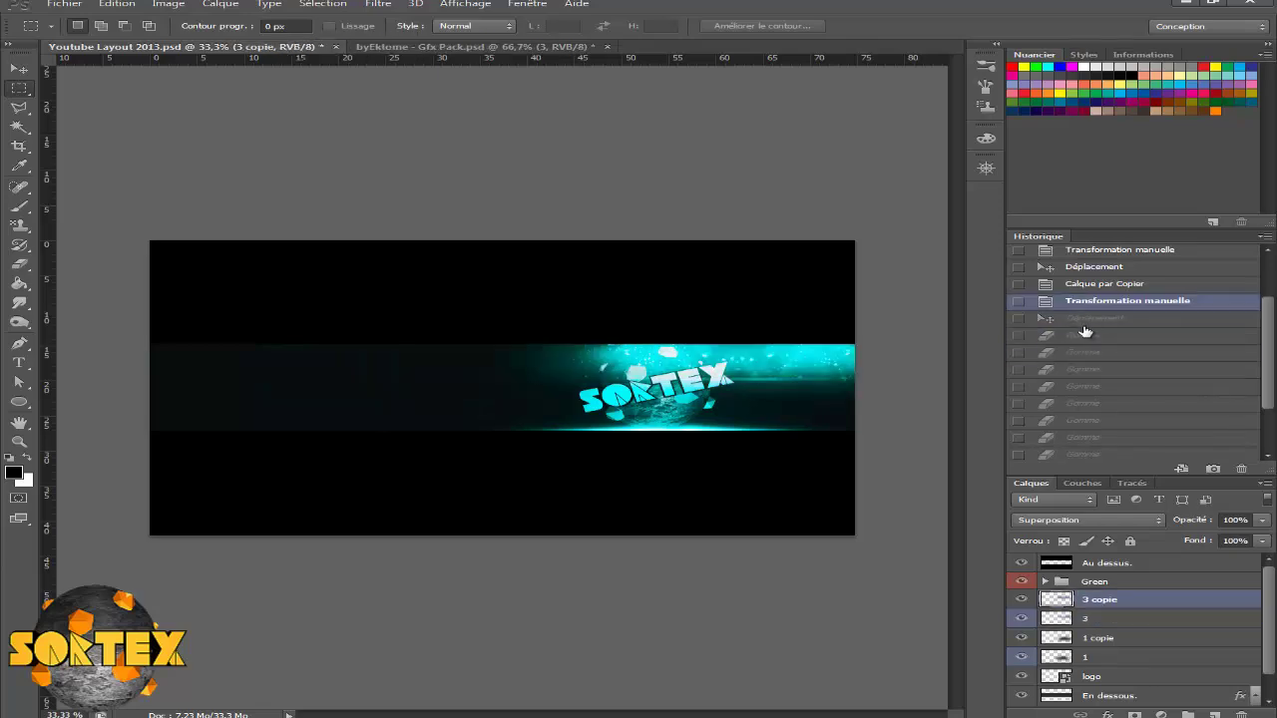
pyautogui.click(1085, 320)
pyautogui.hotkey('ctrl', 'shift', 'z')
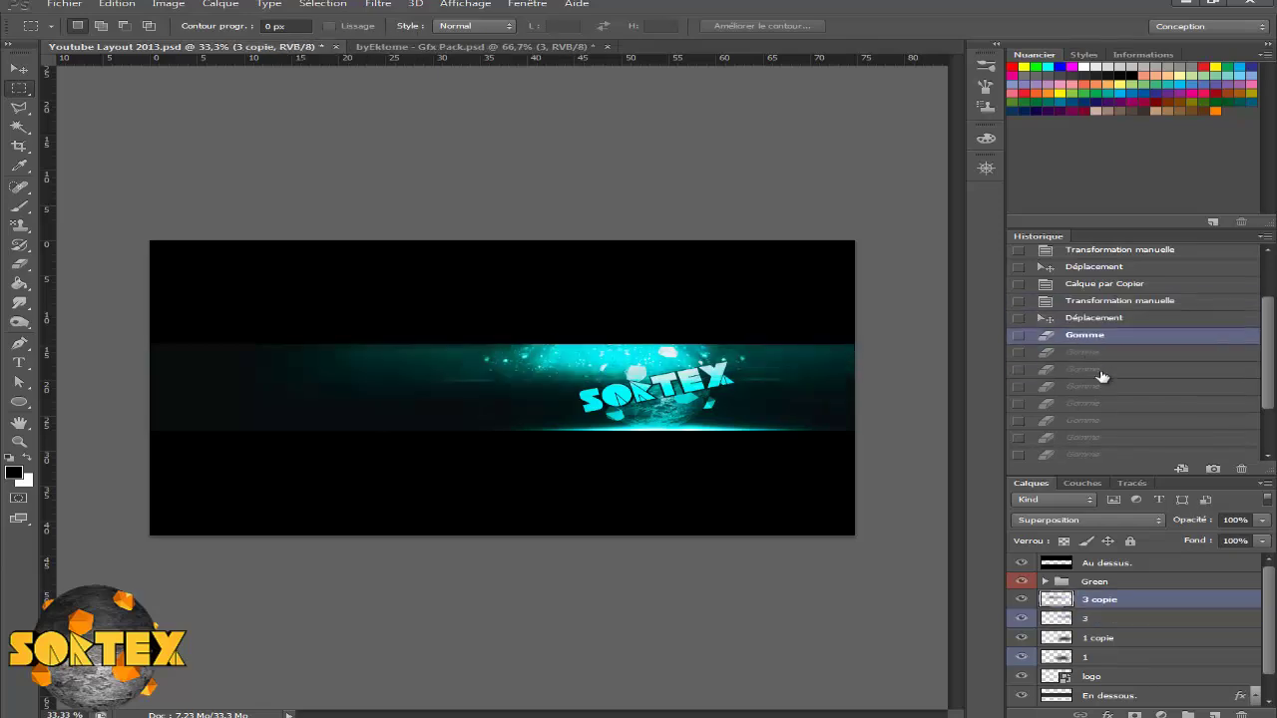
pyautogui.hotkey('ctrl', 'shift', 'z')
pyautogui.hotkey('ctrl', 'shift', 'z')
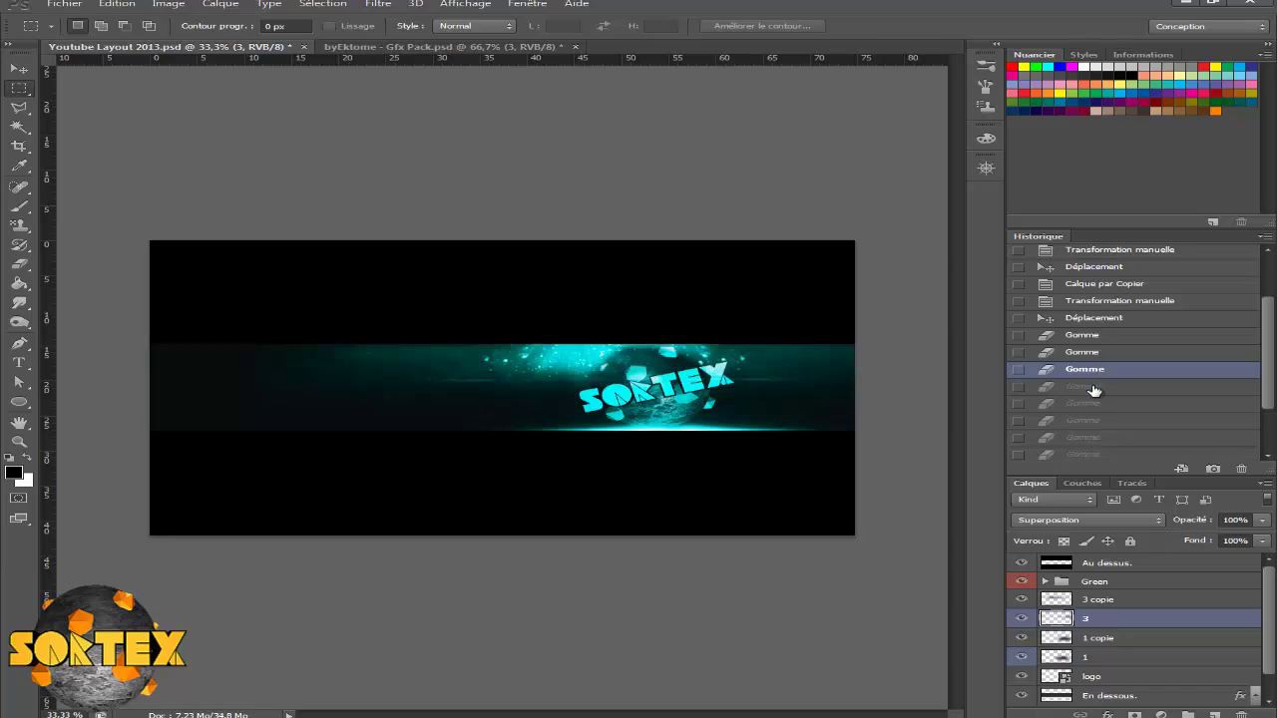
pyautogui.click(1093, 388)
pyautogui.hotkey('ctrl', 'alt', 'z')
pyautogui.hotkey('ctrl', 'alt', 'z')
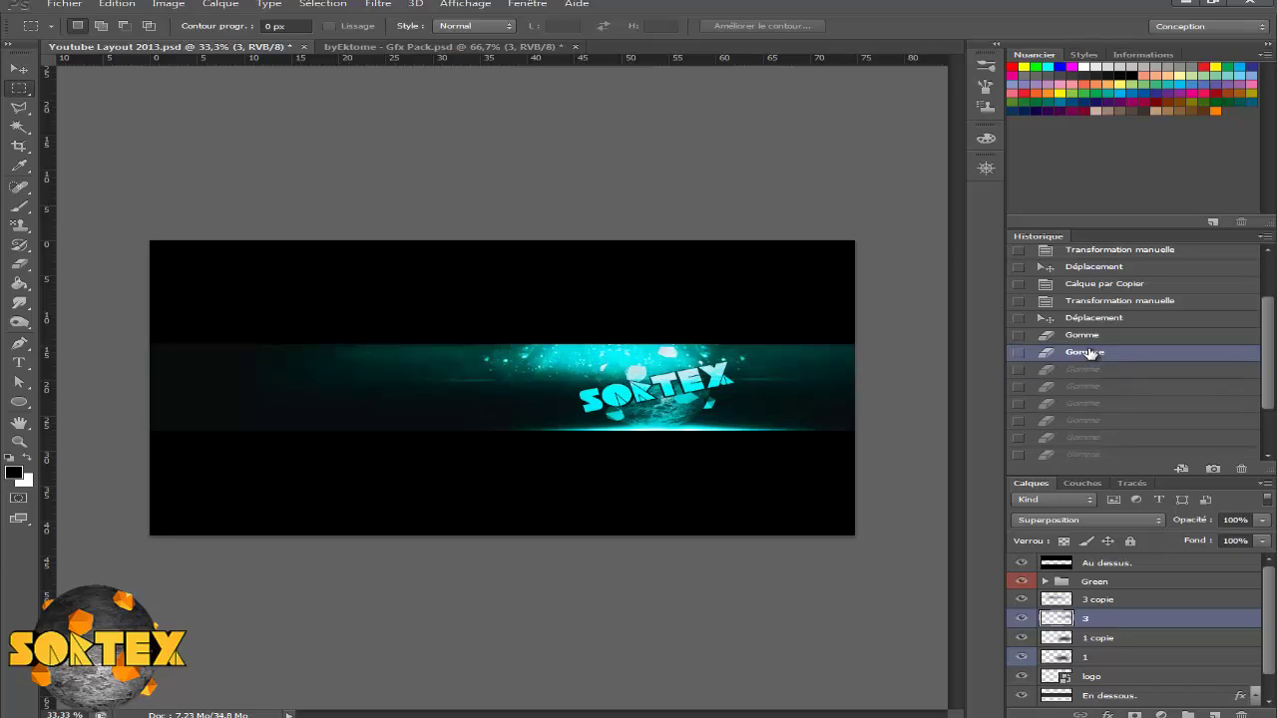
# - Restack the logo layer higher and move layers 3 and 3 copie beneath it
pyautogui.click(1098, 676)
pyautogui.moveTo(1141, 689)
pyautogui.mouseDown()
pyautogui.moveTo(1131, 640)
pyautogui.moveTo(1128, 679)
pyautogui.mouseUp()
pyautogui.click(1113, 619)
pyautogui.moveTo(1114, 599)
pyautogui.mouseDown()
pyautogui.moveTo(1102, 666)
pyautogui.moveTo(1142, 658)
pyautogui.mouseUp()
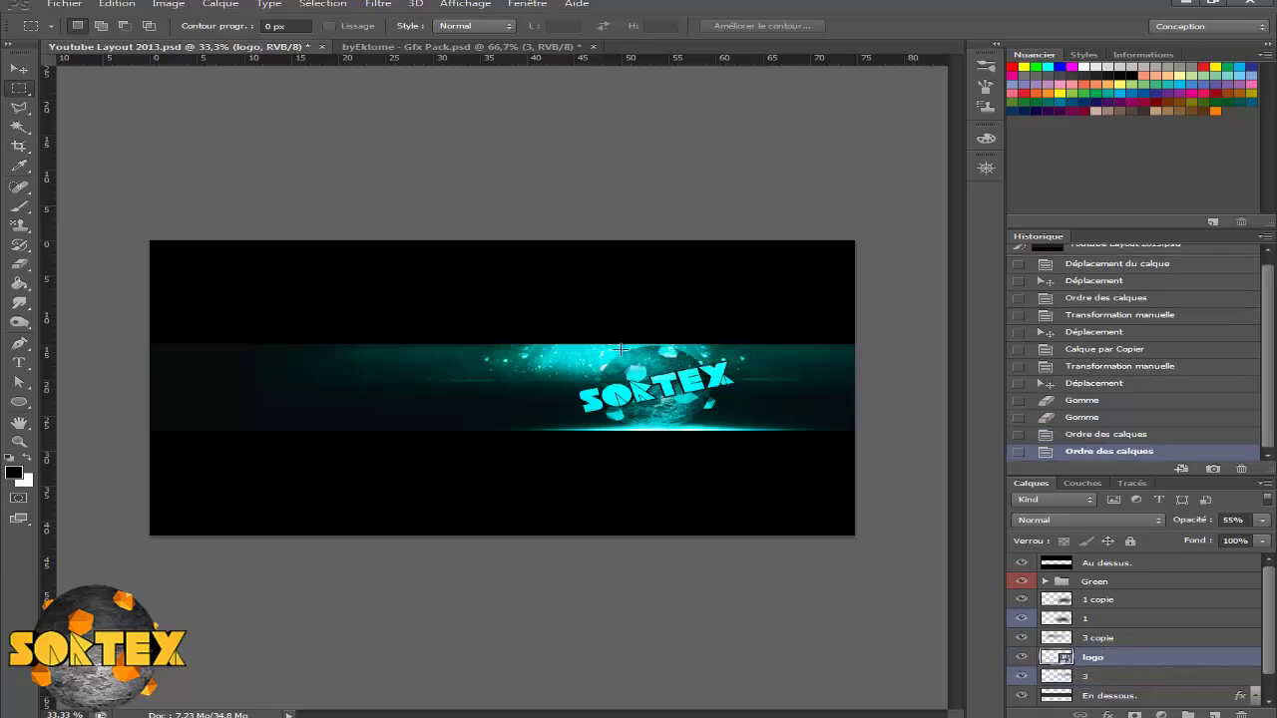
pyautogui.click(17, 69)
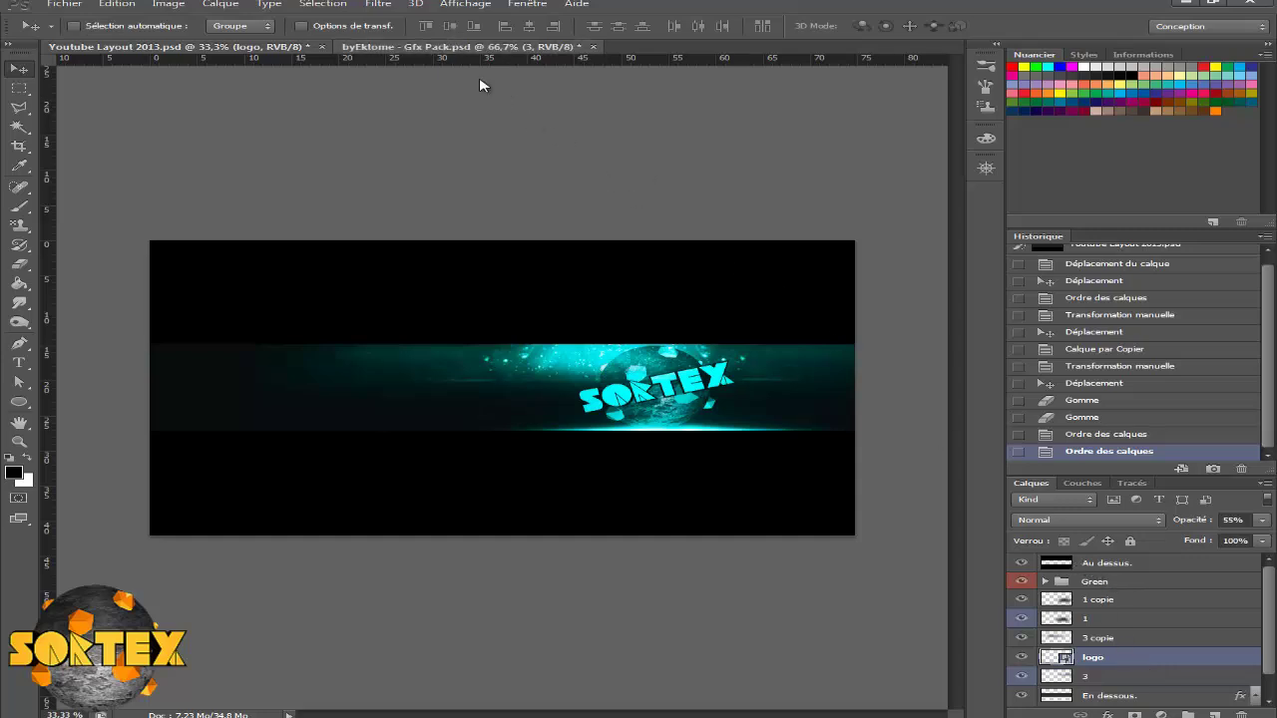
# - In the Gfx Pack, hide flare layer 3, open Smokes, then show and select Untitled-5
pyautogui.click(485, 47)
pyautogui.click(1022, 696)
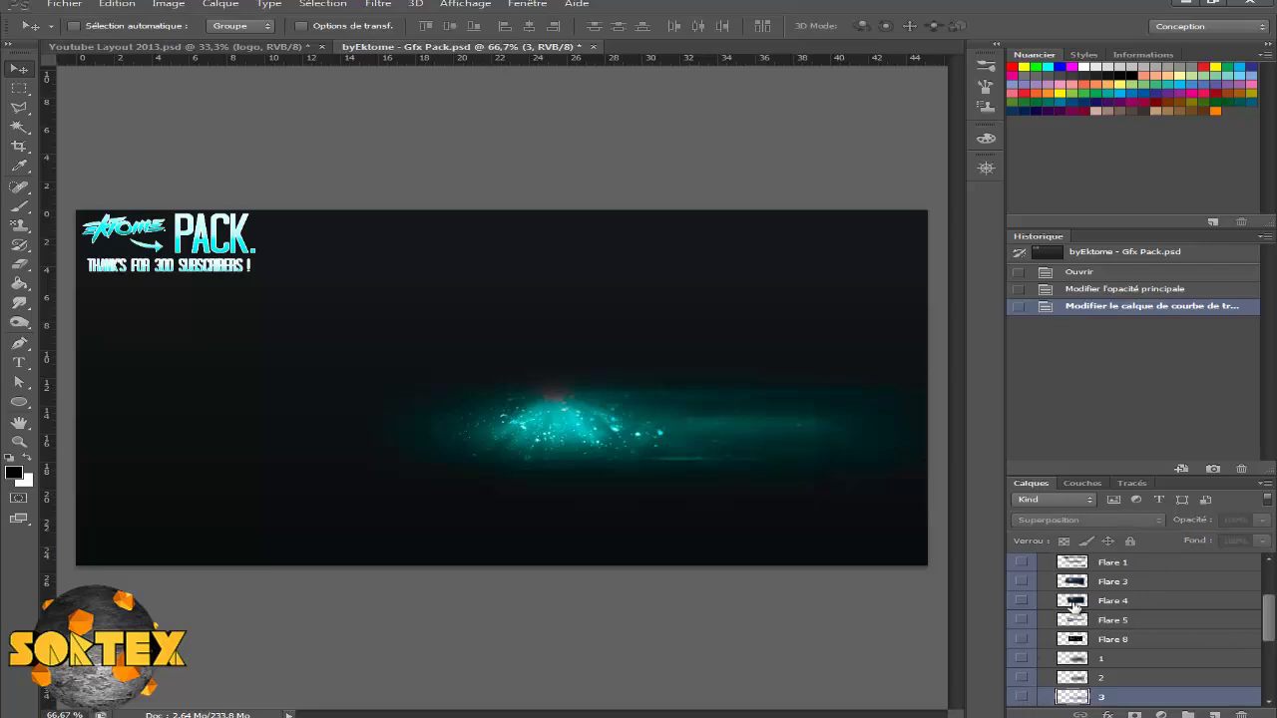
pyautogui.scroll(3, 1077, 608)
pyautogui.click(1044, 633)
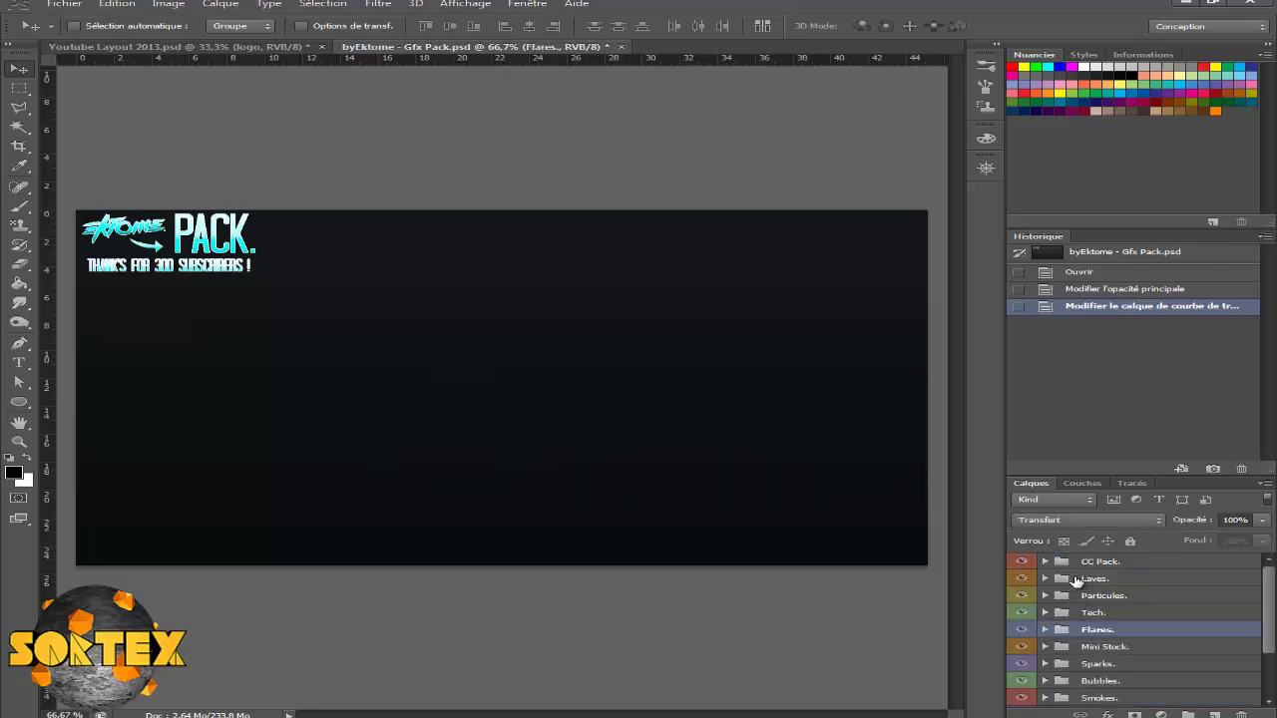
pyautogui.scroll(-2, 1099, 581)
pyautogui.scroll(-1, 1100, 581)
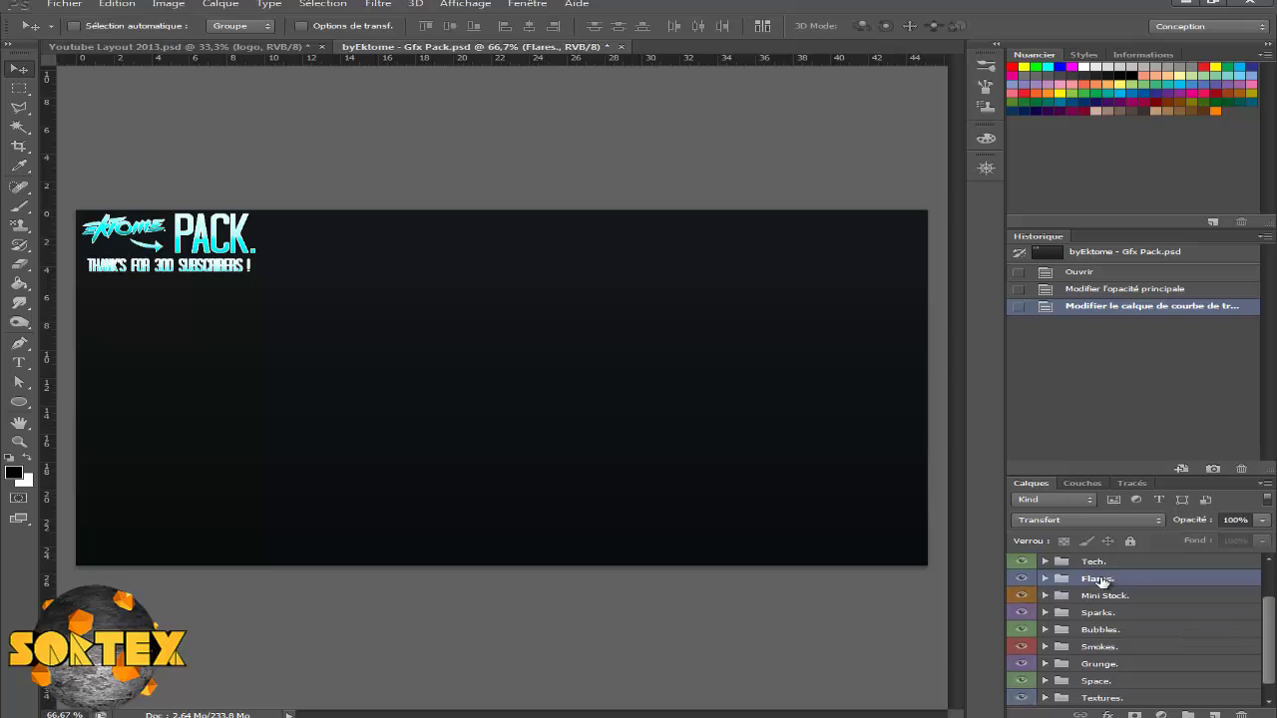
pyautogui.click(1044, 650)
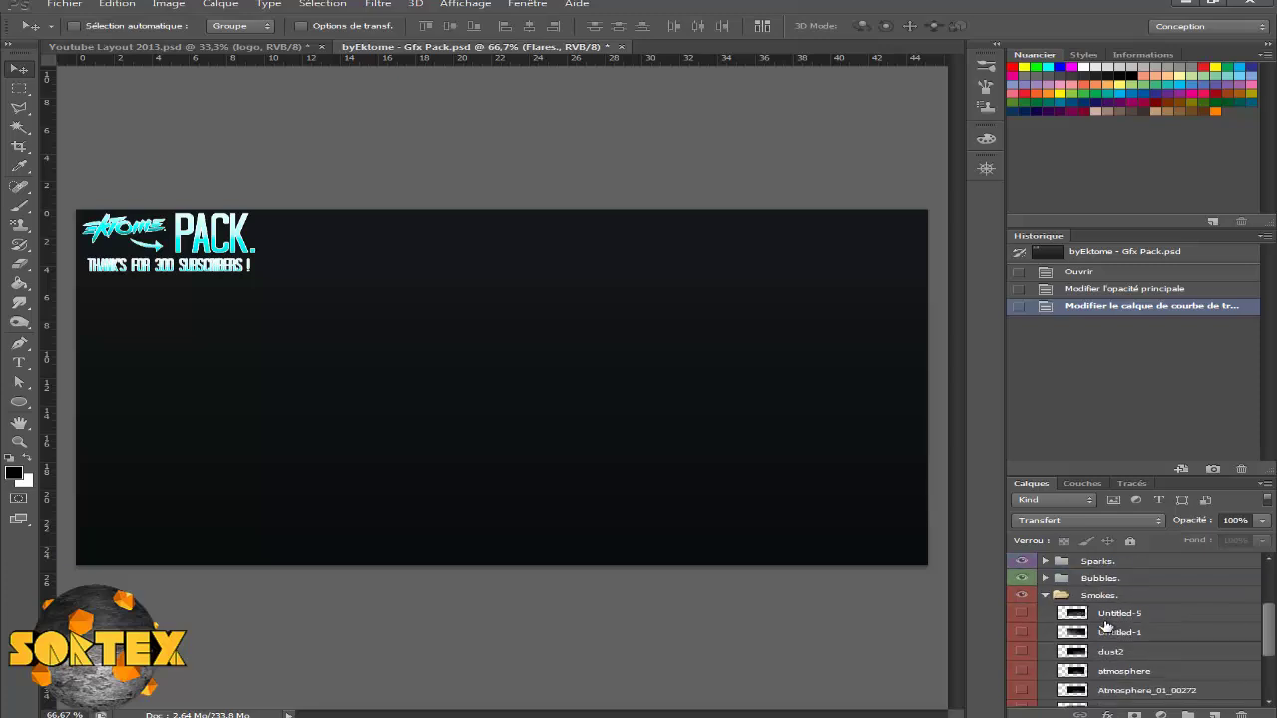
pyautogui.scroll(-2, 1037, 629)
pyautogui.click(1020, 579)
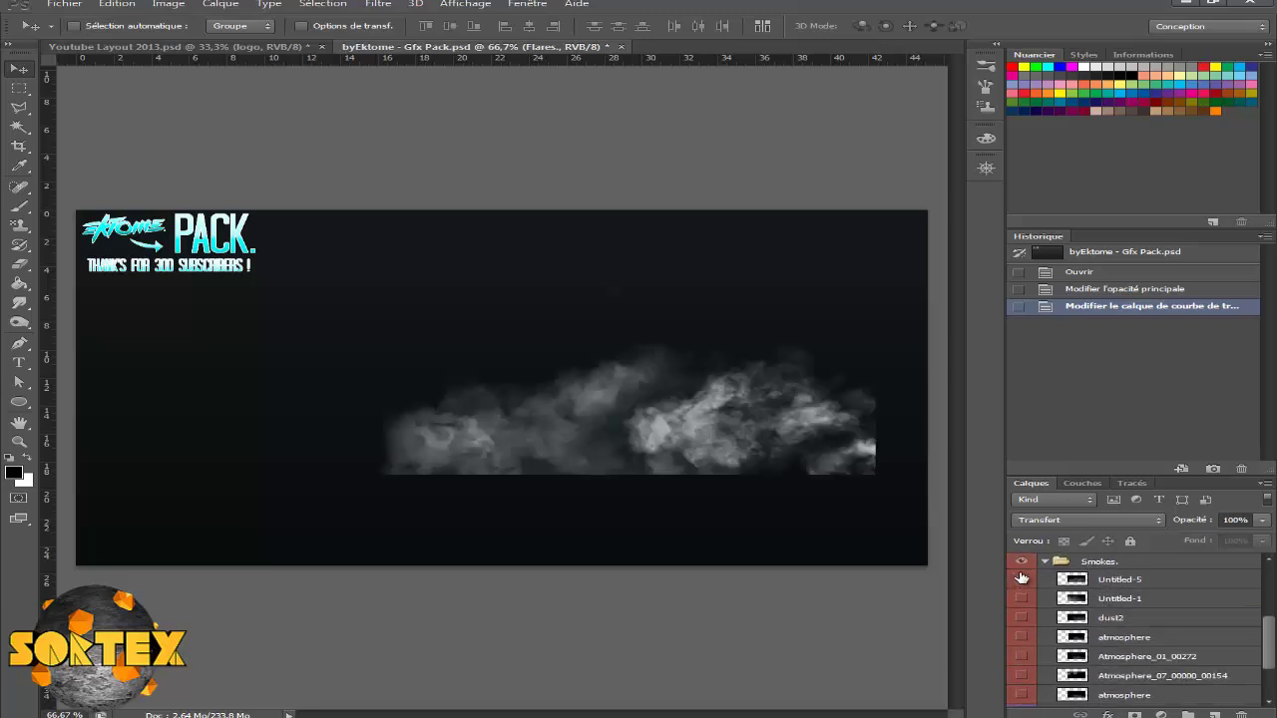
pyautogui.click(1119, 583)
# - Drag the Untitled-5 smoke into the banner and lower it along the bottom
pyautogui.moveTo(784, 481); pyautogui.dragTo(777, 473)
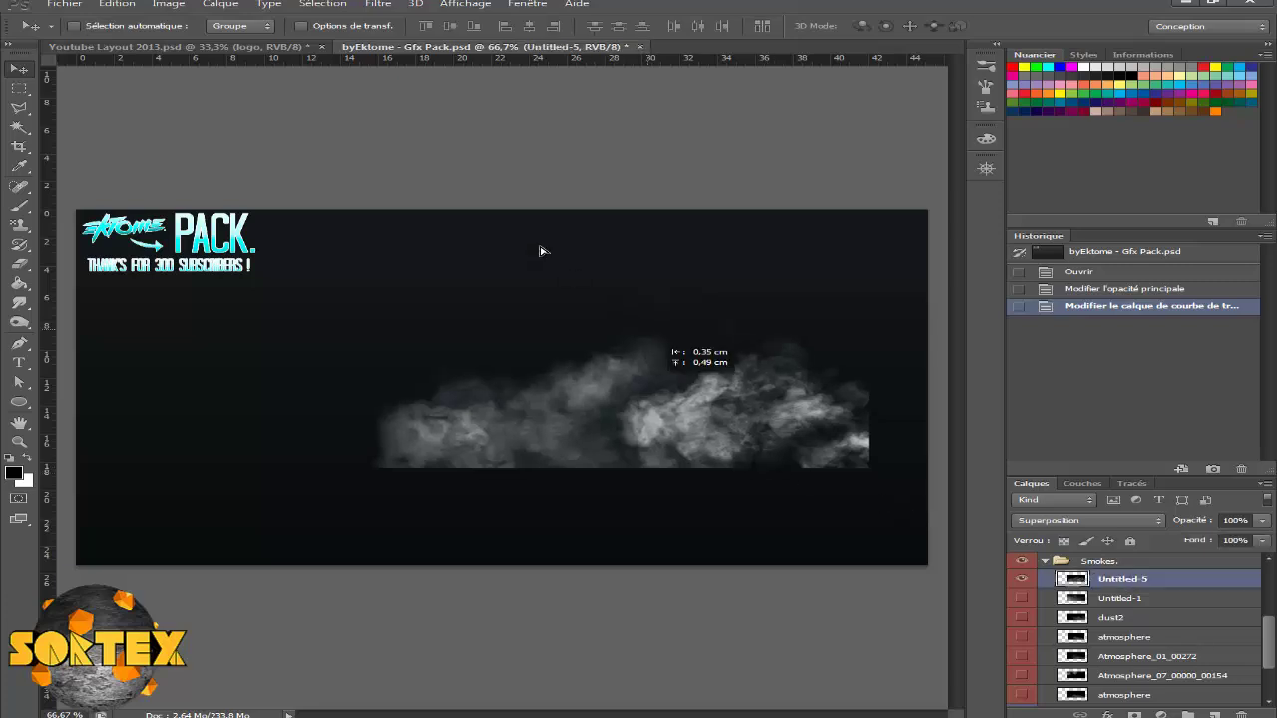
pyautogui.moveTo(539, 251)
pyautogui.mouseDown()
pyautogui.moveTo(219, 47)
pyautogui.moveTo(653, 414)
pyautogui.mouseUp()
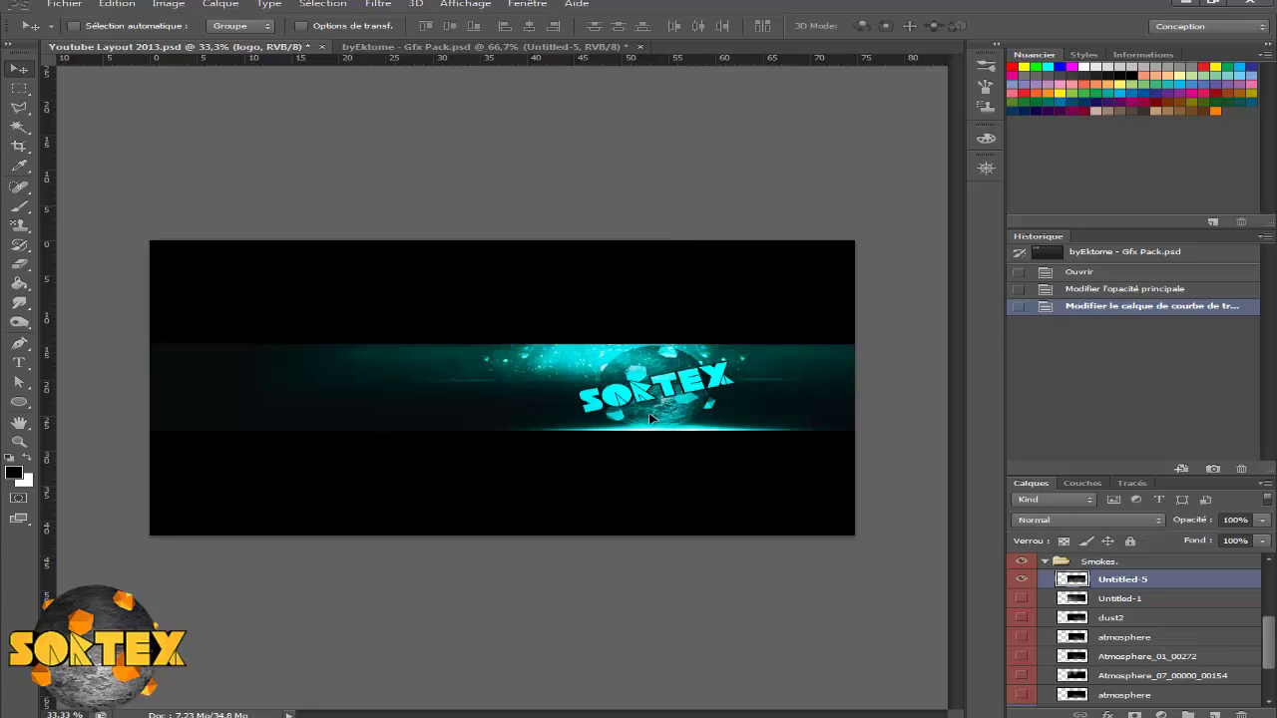
pyautogui.moveTo(551, 417)
pyautogui.mouseDown()
pyautogui.moveTo(563, 447)
pyautogui.moveTo(739, 452)
pyautogui.moveTo(726, 451)
pyautogui.mouseUp()
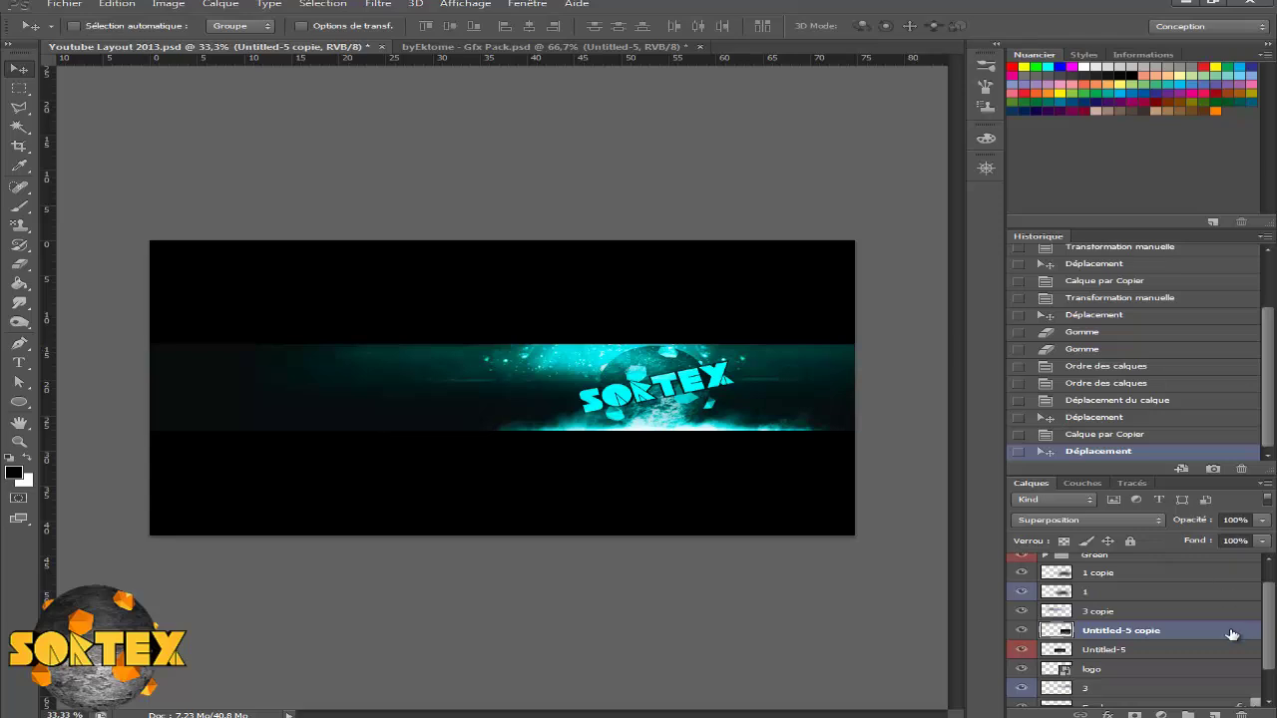
pyautogui.scroll(1, 1231, 634)
pyautogui.scroll(1, 1230, 635)
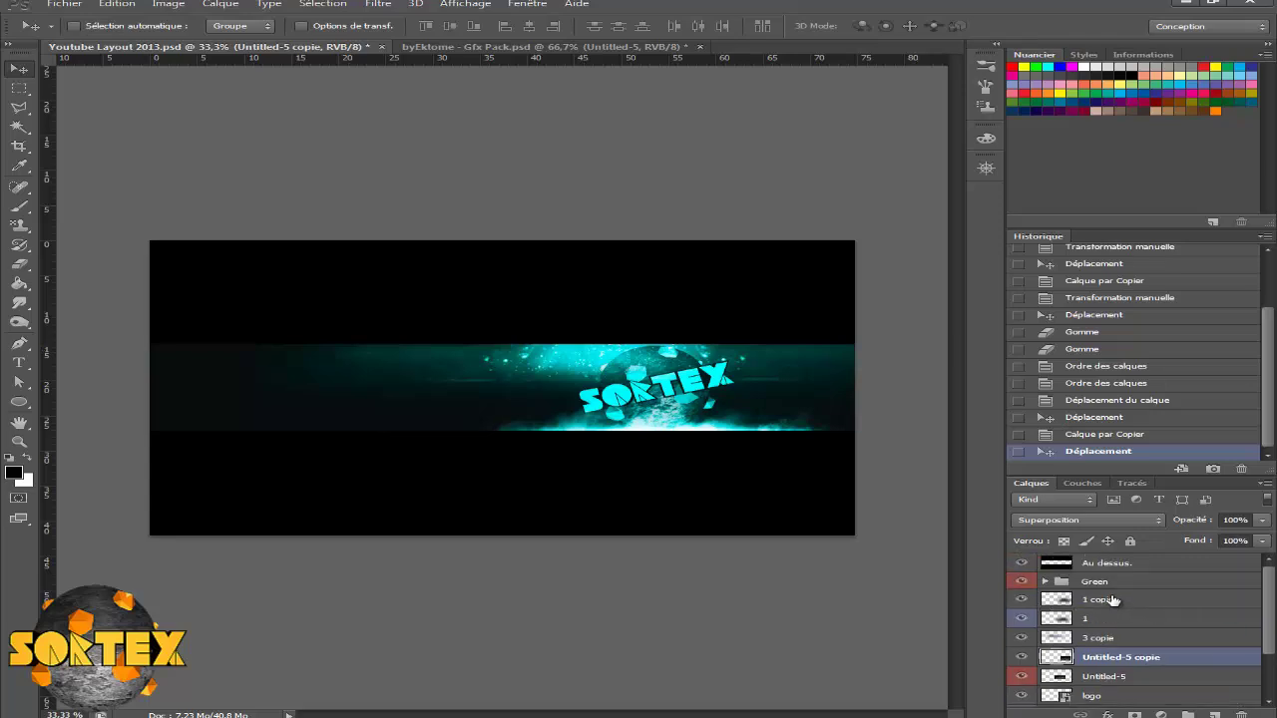
pyautogui.click(1110, 600)
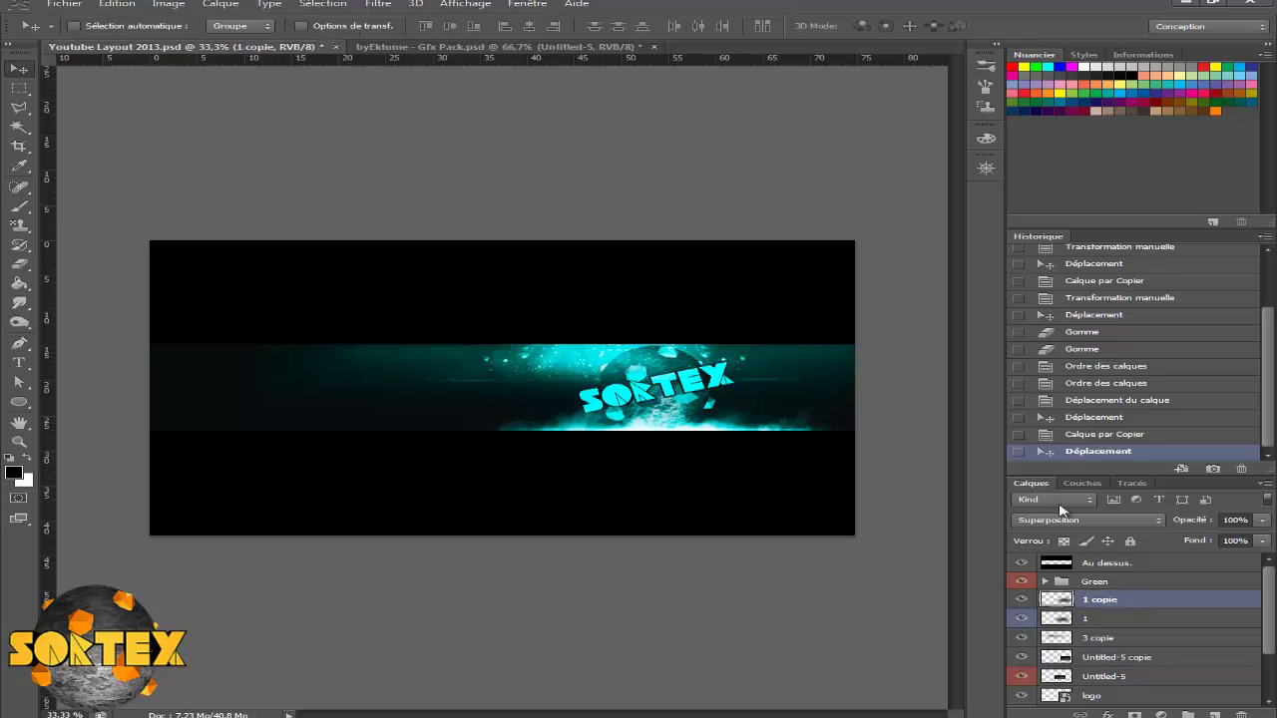
# - In the Gfx Pack, hide the Untitled-5 smoke and preview the sparks9 layer
pyautogui.click(439, 47)
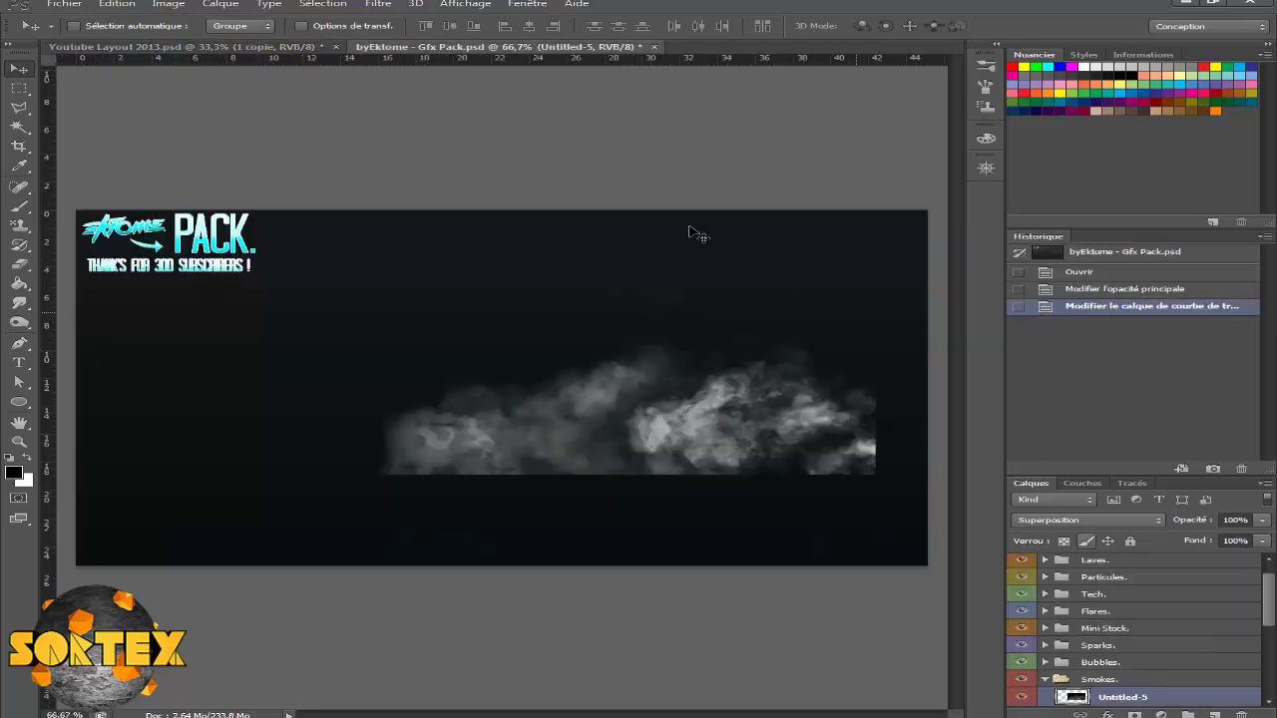
pyautogui.click(1020, 697)
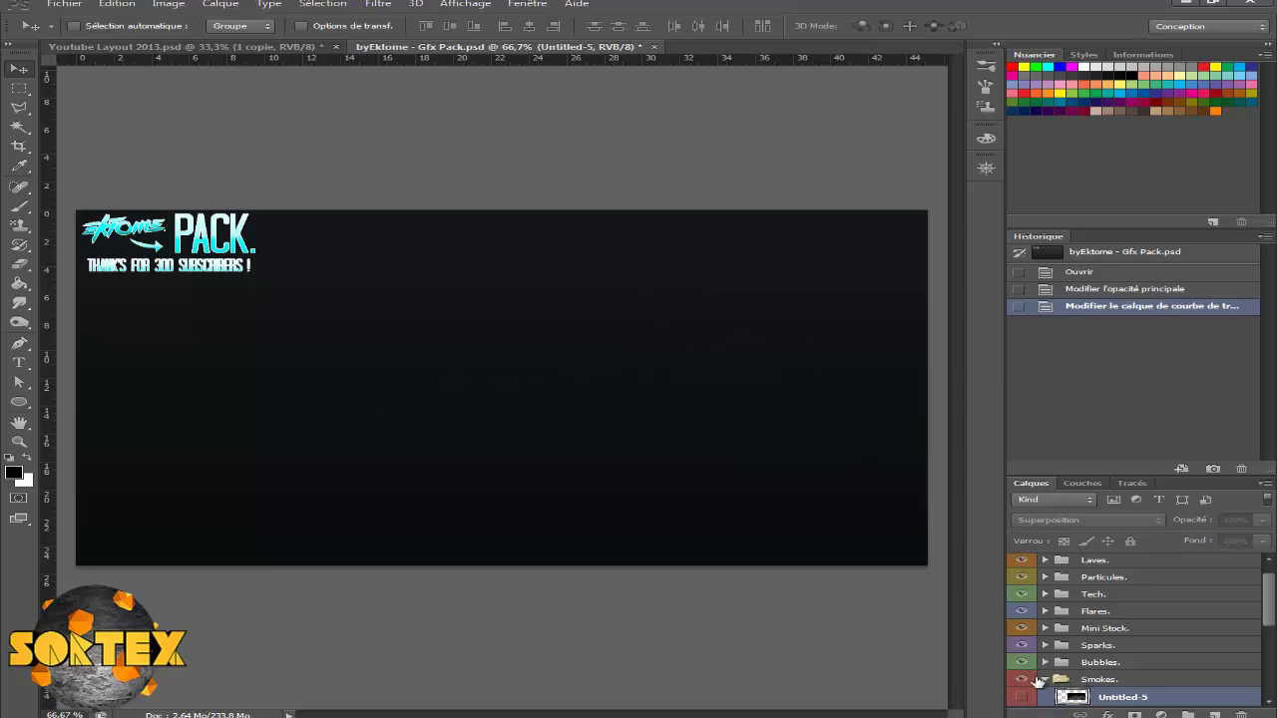
pyautogui.click(1047, 680)
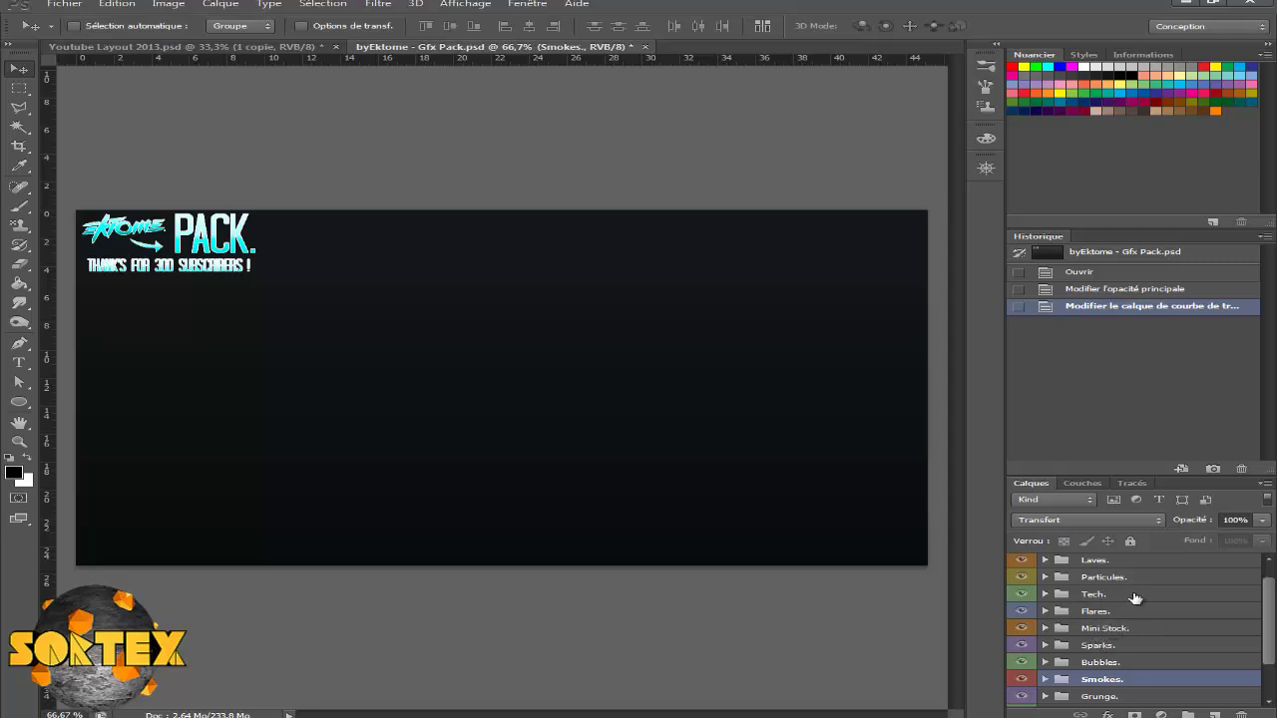
pyautogui.click(1044, 647)
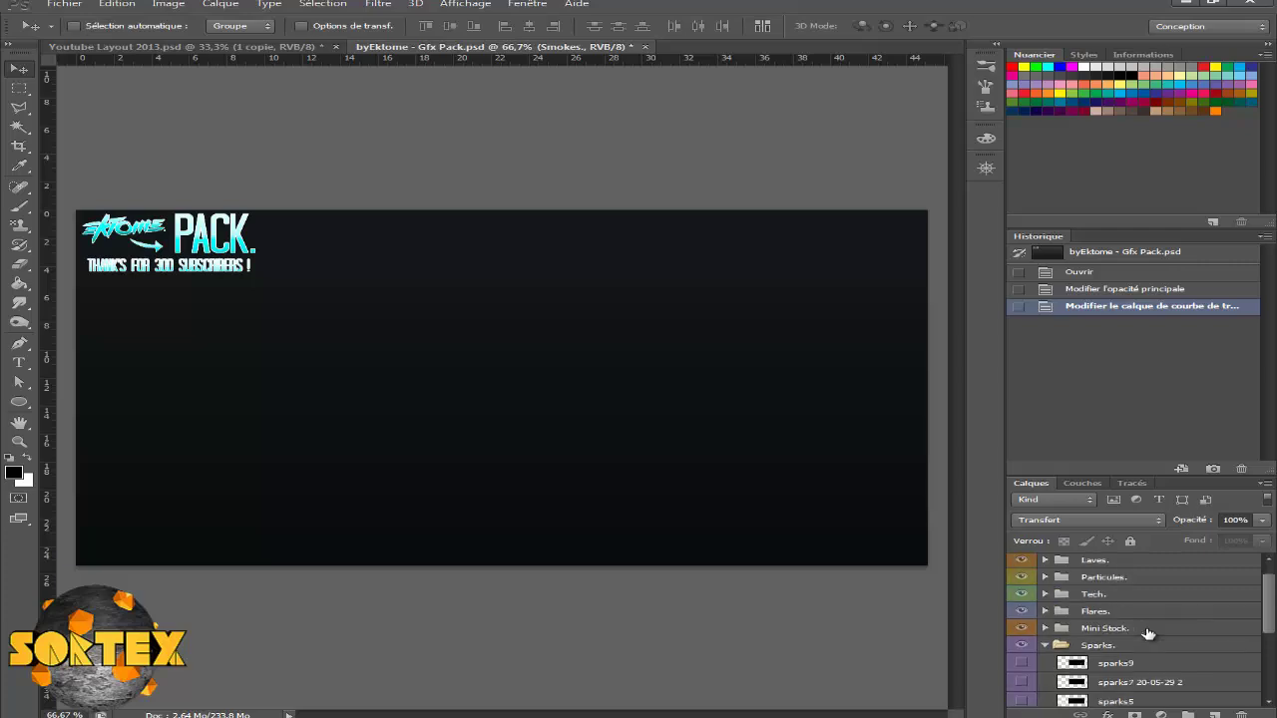
pyautogui.click(1019, 612)
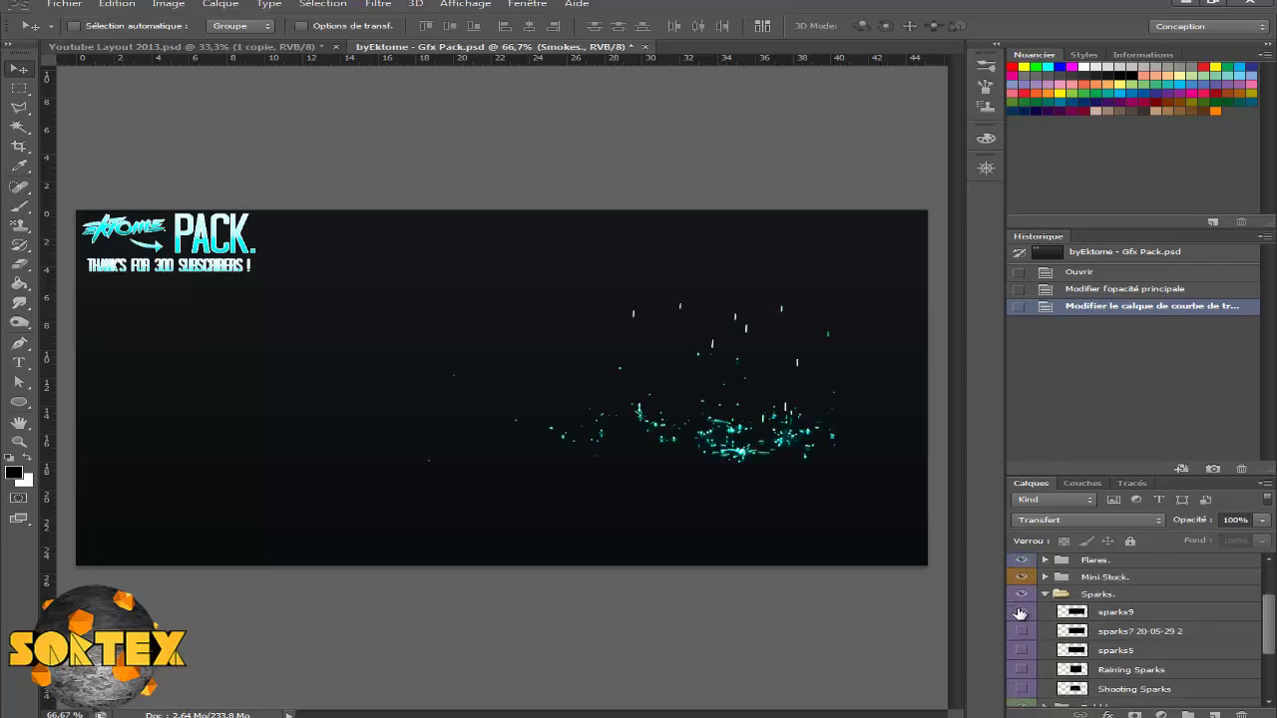
pyautogui.click(1044, 594)
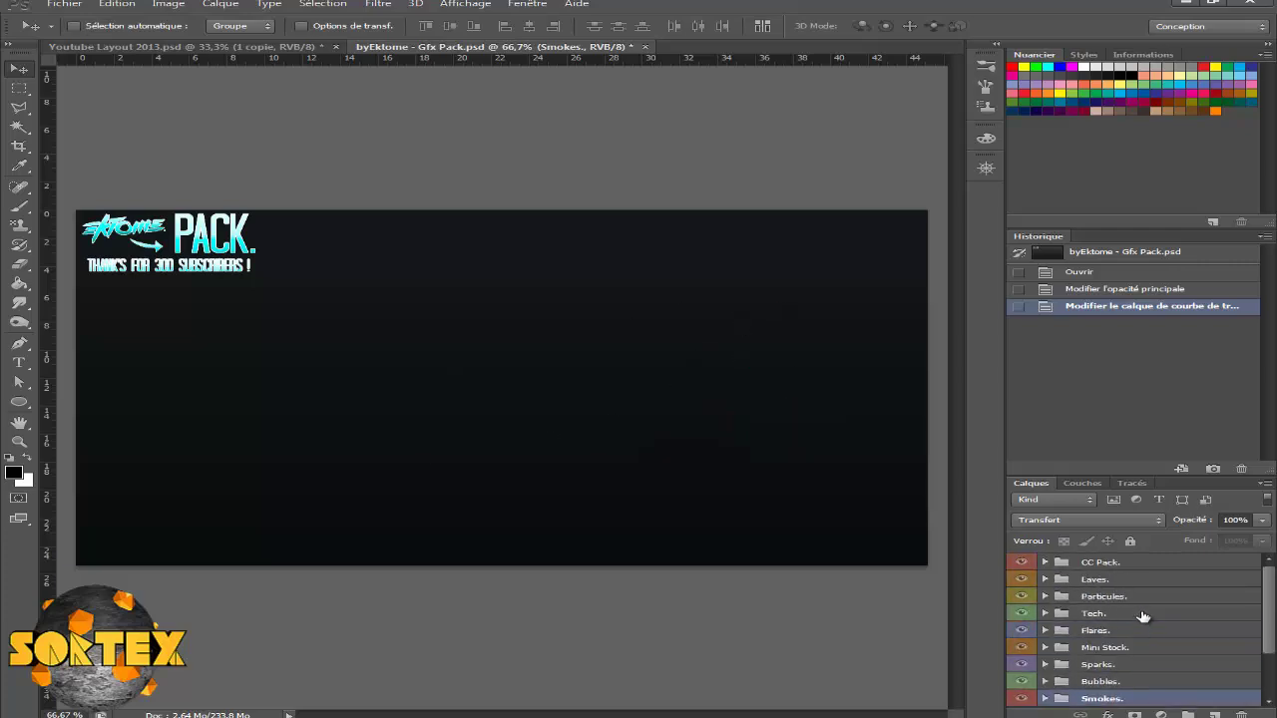
# - Show particle layer 2 from Particules and drag it onto the banner
pyautogui.click(1044, 596)
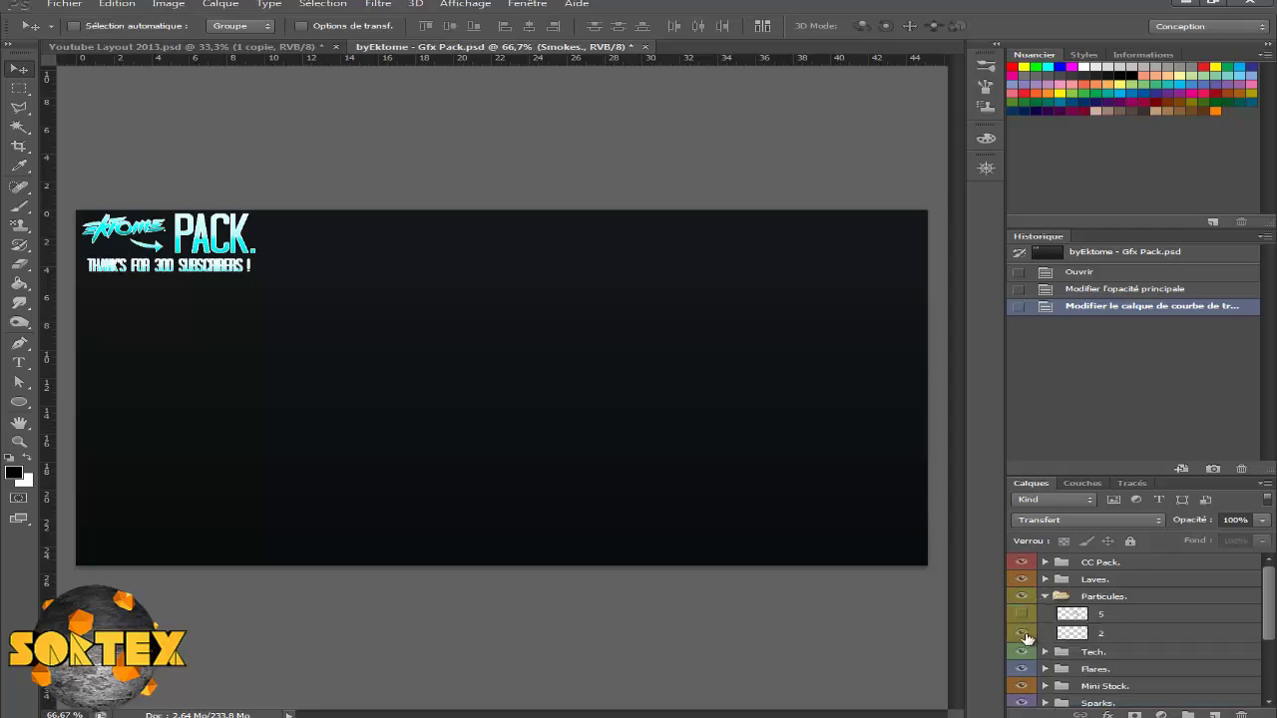
pyautogui.click(1127, 642)
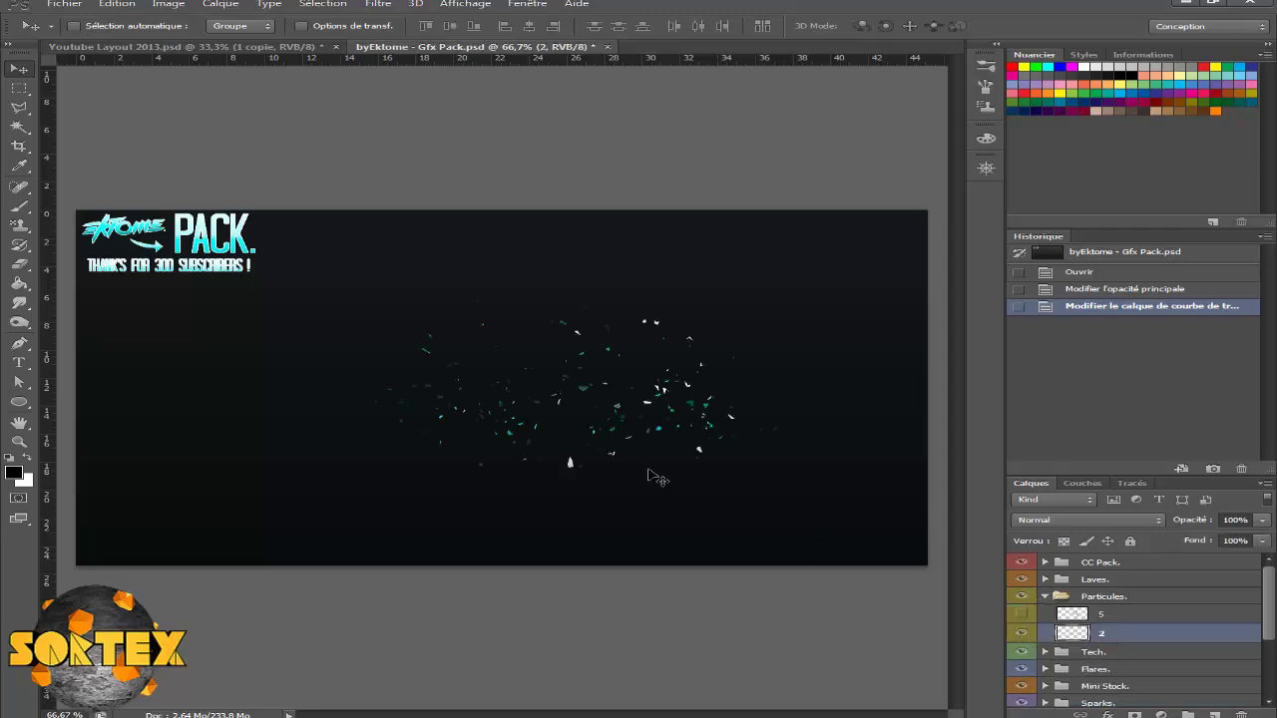
pyautogui.moveTo(659, 479)
pyautogui.mouseDown()
pyautogui.moveTo(242, 48)
pyautogui.moveTo(681, 403)
pyautogui.moveTo(778, 382)
pyautogui.mouseUp()
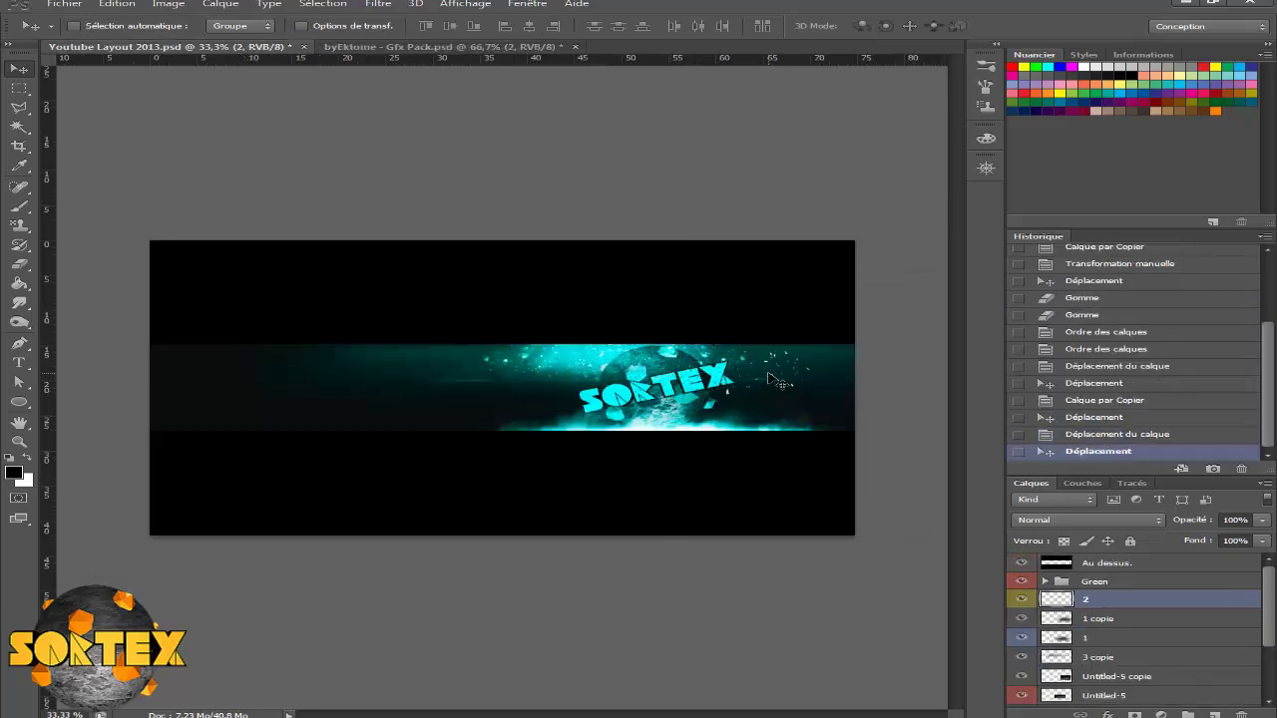
# - Duplicate particle layer '2' twice, shift a copy lower-left, and return to the Gfx Pack document
pyautogui.hotkey('ctrl', 'j')
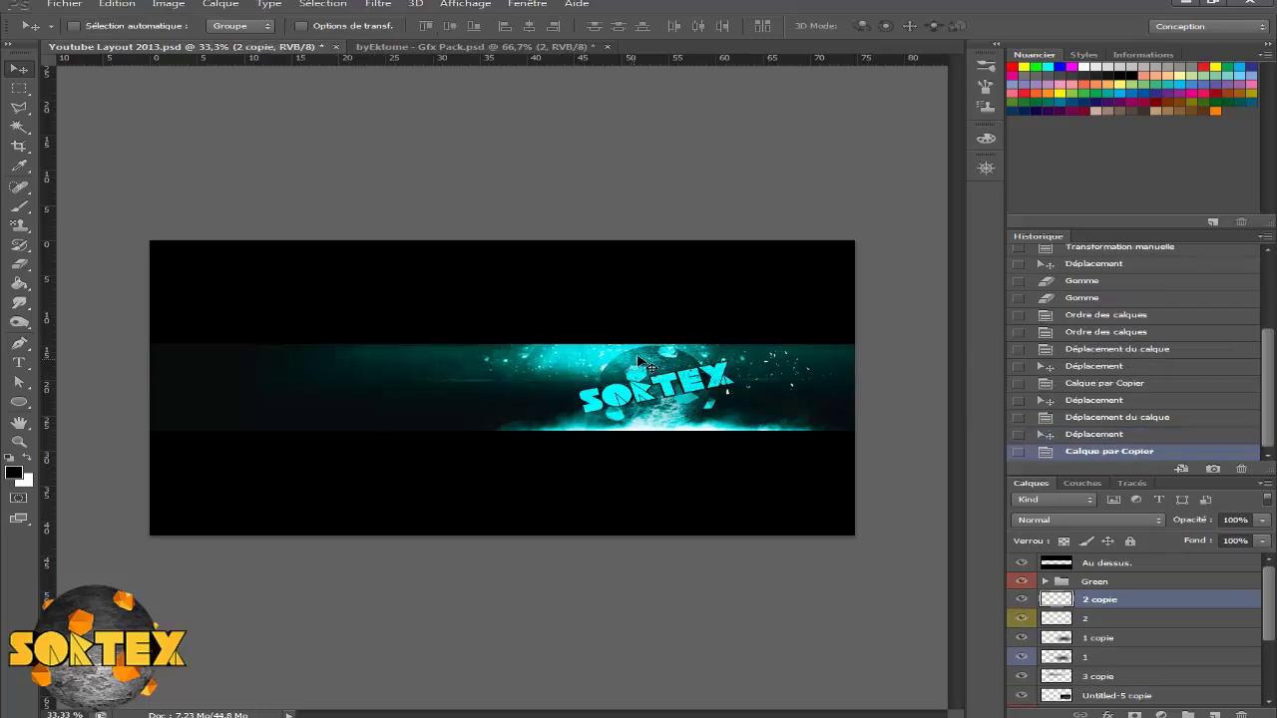
pyautogui.moveTo(733, 391)
pyautogui.mouseDown()
pyautogui.moveTo(718, 423)
pyautogui.moveTo(604, 367)
pyautogui.moveTo(599, 442)
pyautogui.moveTo(603, 431)
pyautogui.moveTo(523, 389)
pyautogui.moveTo(343, 386)
pyautogui.moveTo(793, 414)
pyautogui.mouseUp()
pyautogui.hotkey('ctrl', 'j')
pyautogui.hotkey('ctrl', 'j')
pyautogui.hotkey('ctrl', 'j')
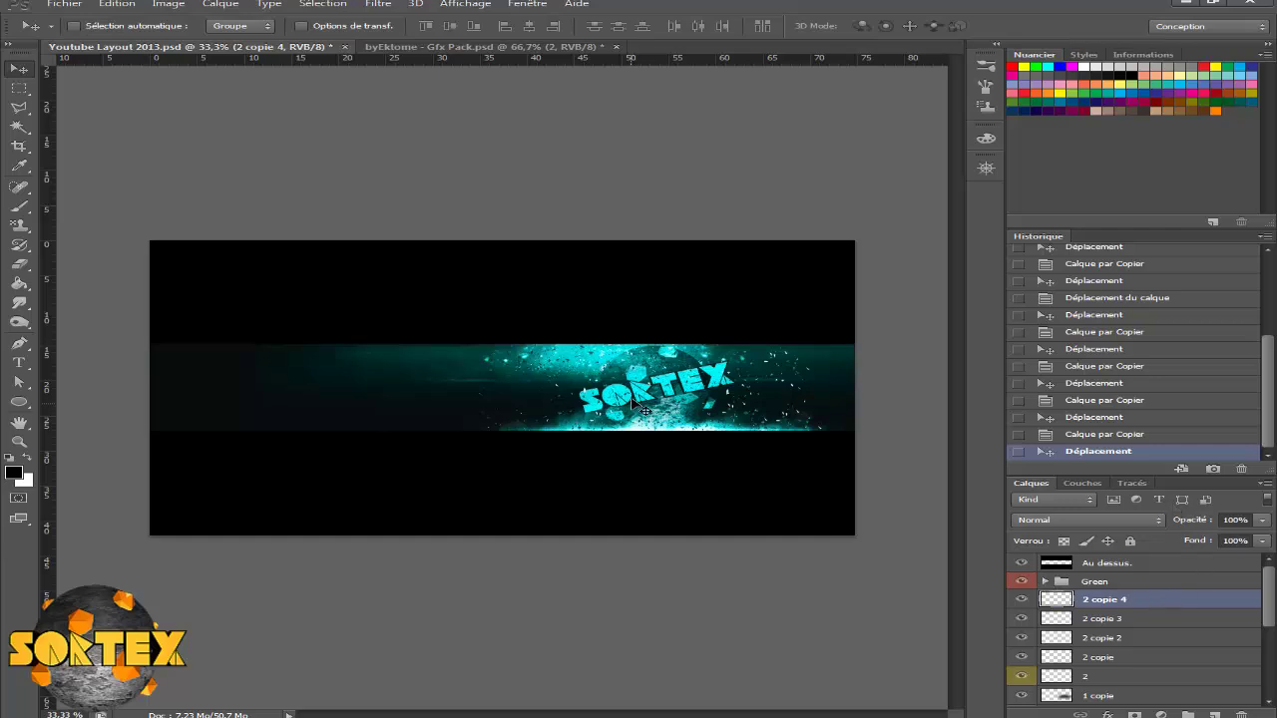
pyautogui.click(427, 47)
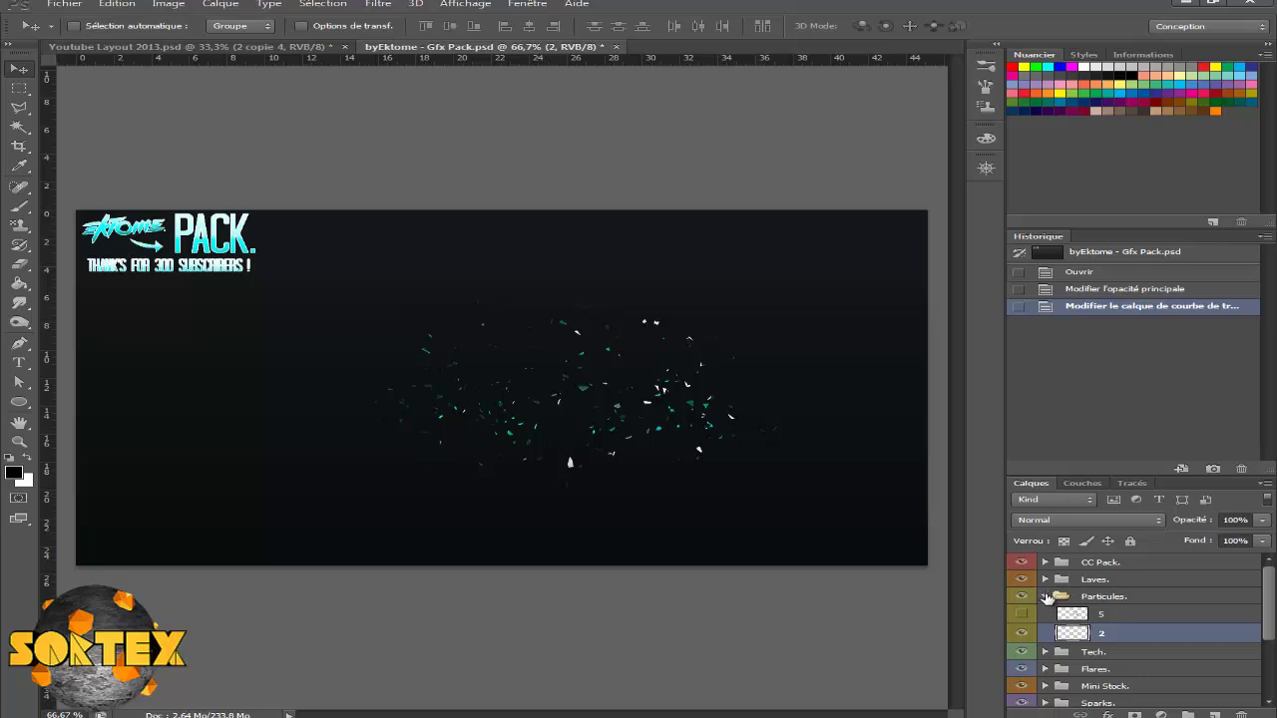
# - Collapse the Particules group, then expand and preview the Tech group's streak effects
pyautogui.click(1046, 597)
pyautogui.click(1235, 596)
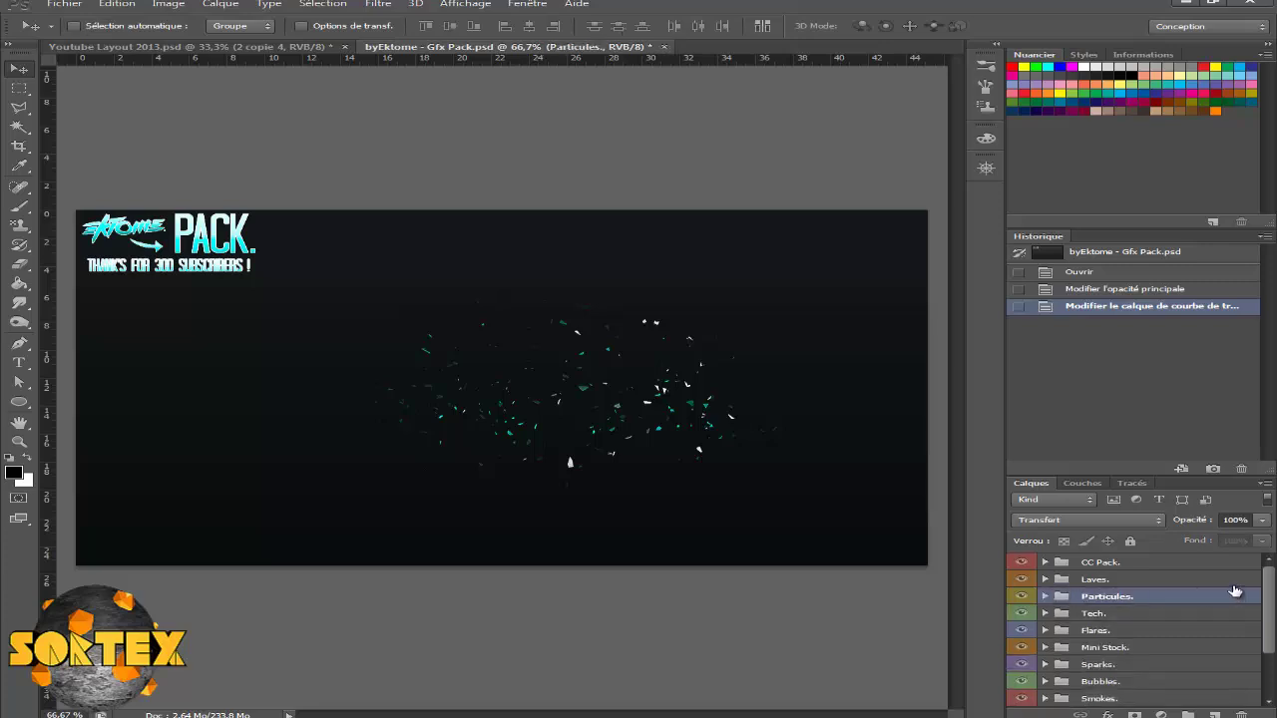
pyautogui.scroll(-1, 1223, 594)
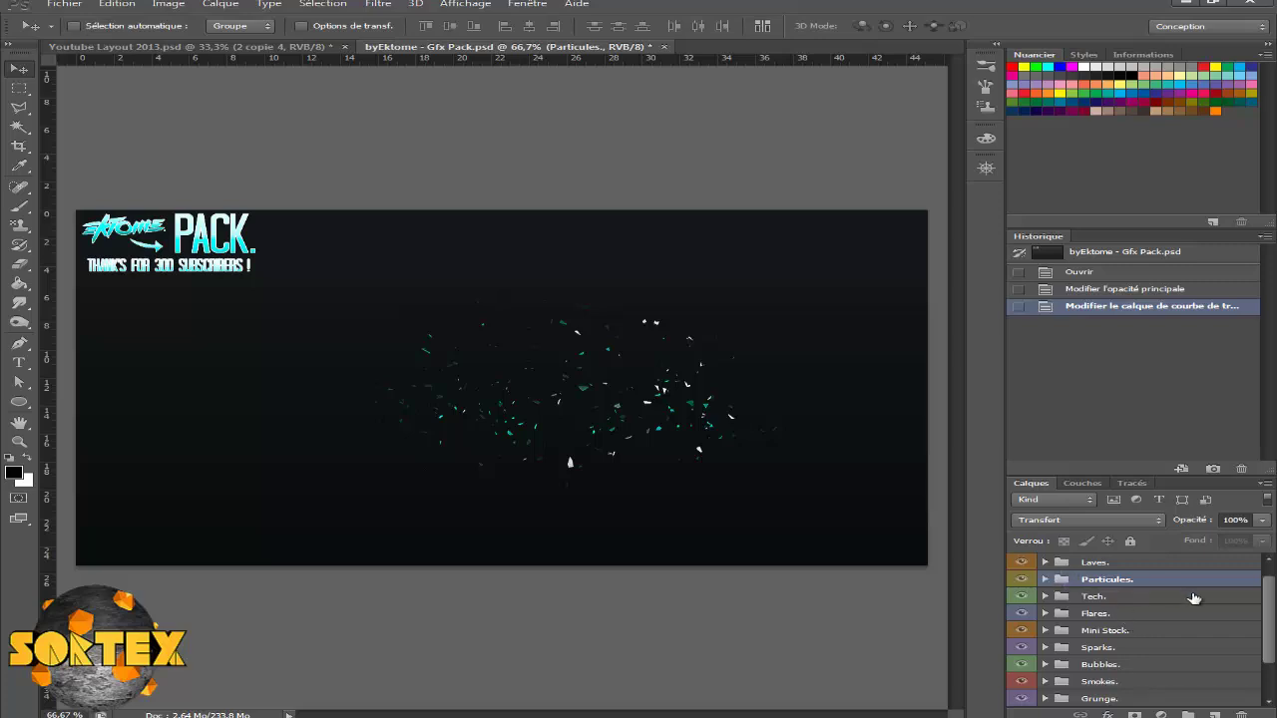
pyautogui.scroll(-1, 1195, 599)
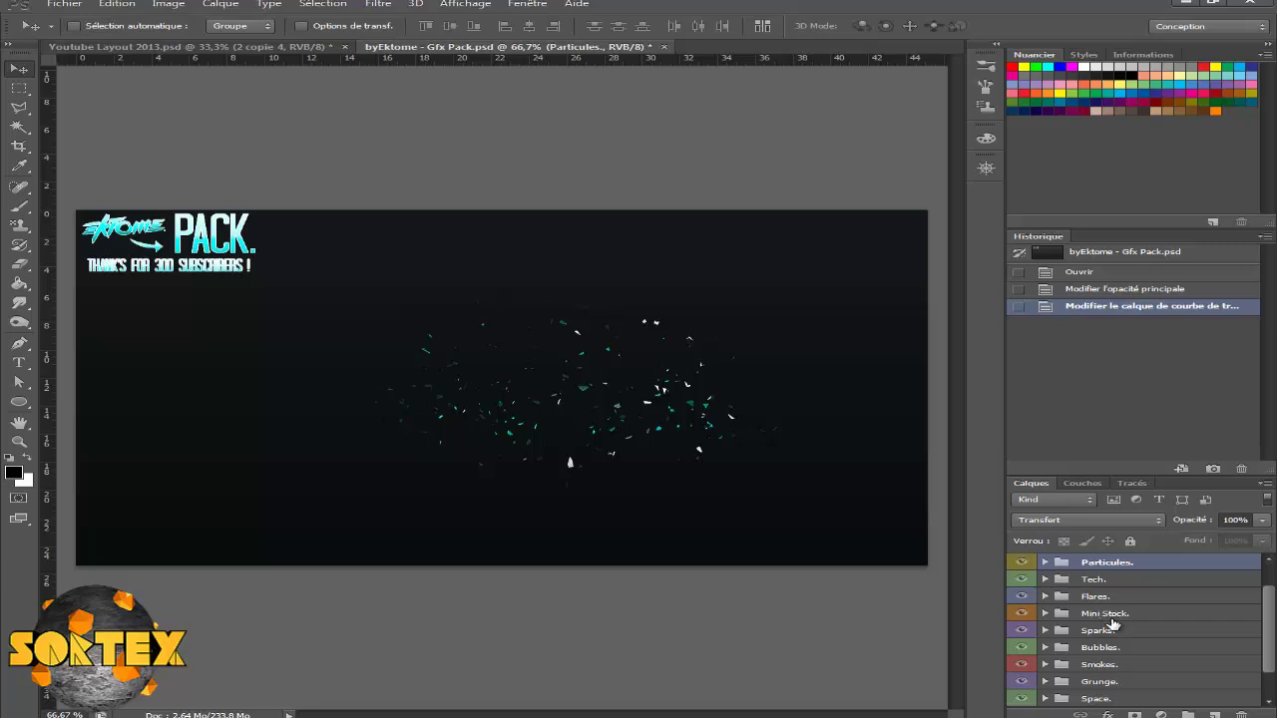
pyautogui.click(1044, 579)
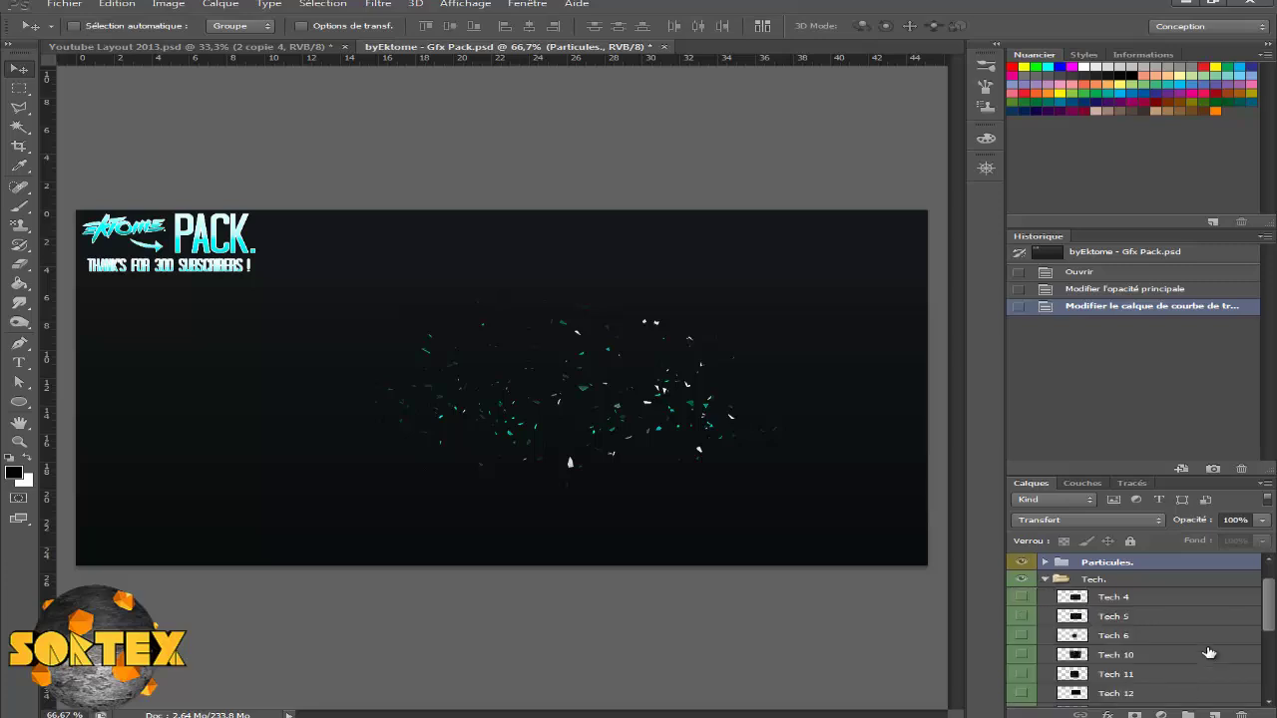
pyautogui.scroll(-3, 1209, 652)
pyautogui.click(1026, 639)
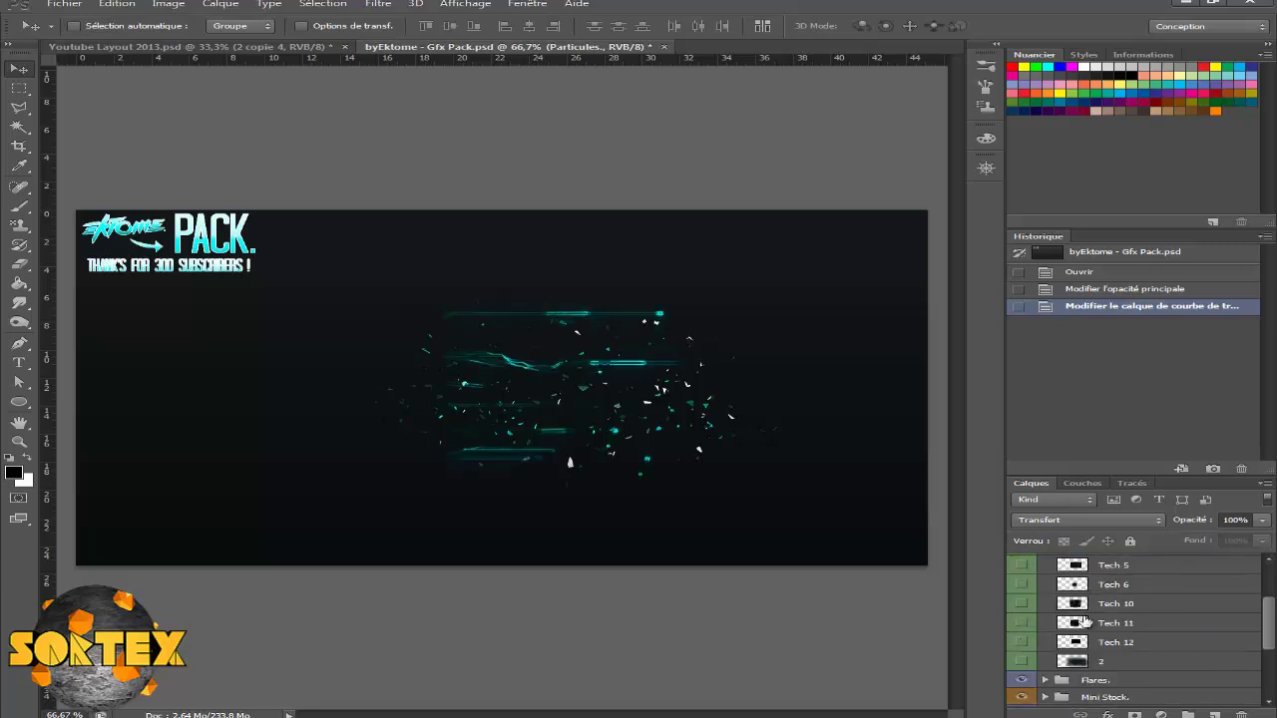
pyautogui.scroll(5, 1034, 636)
pyautogui.click(1045, 612)
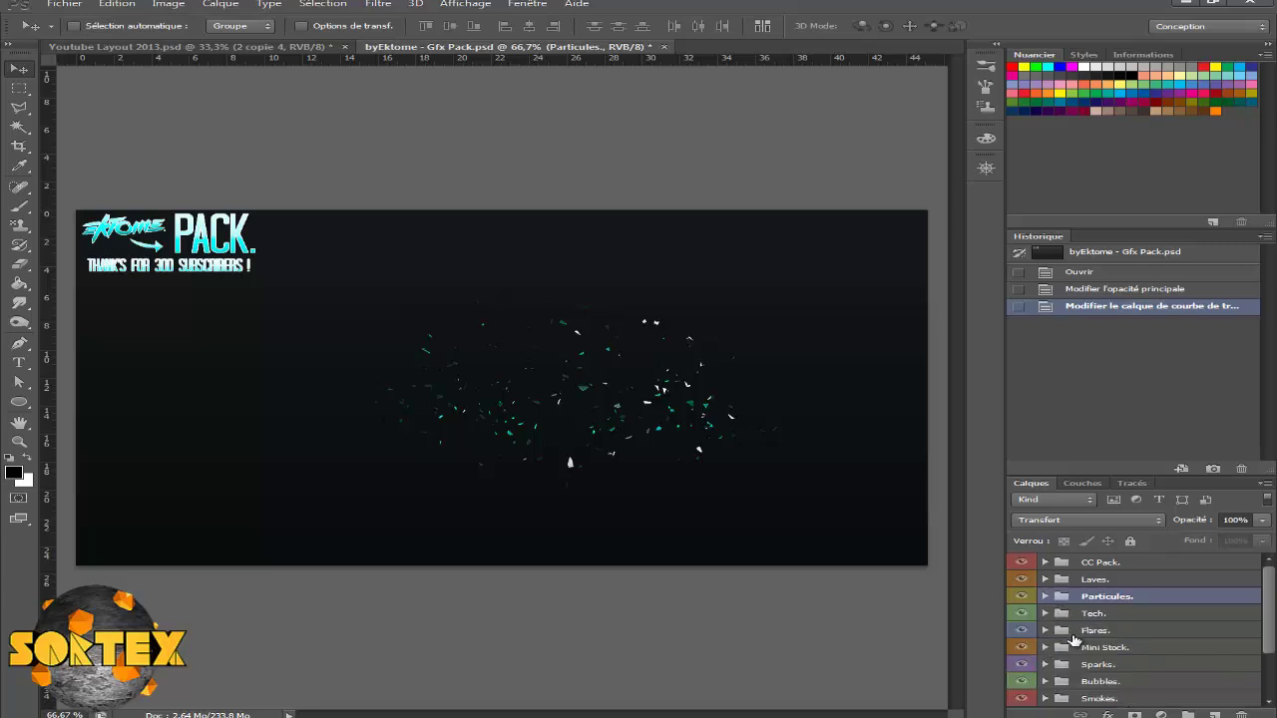
# - Expand the Bubbles group, look through its layers, and collapse it
pyautogui.scroll(-2, 1167, 630)
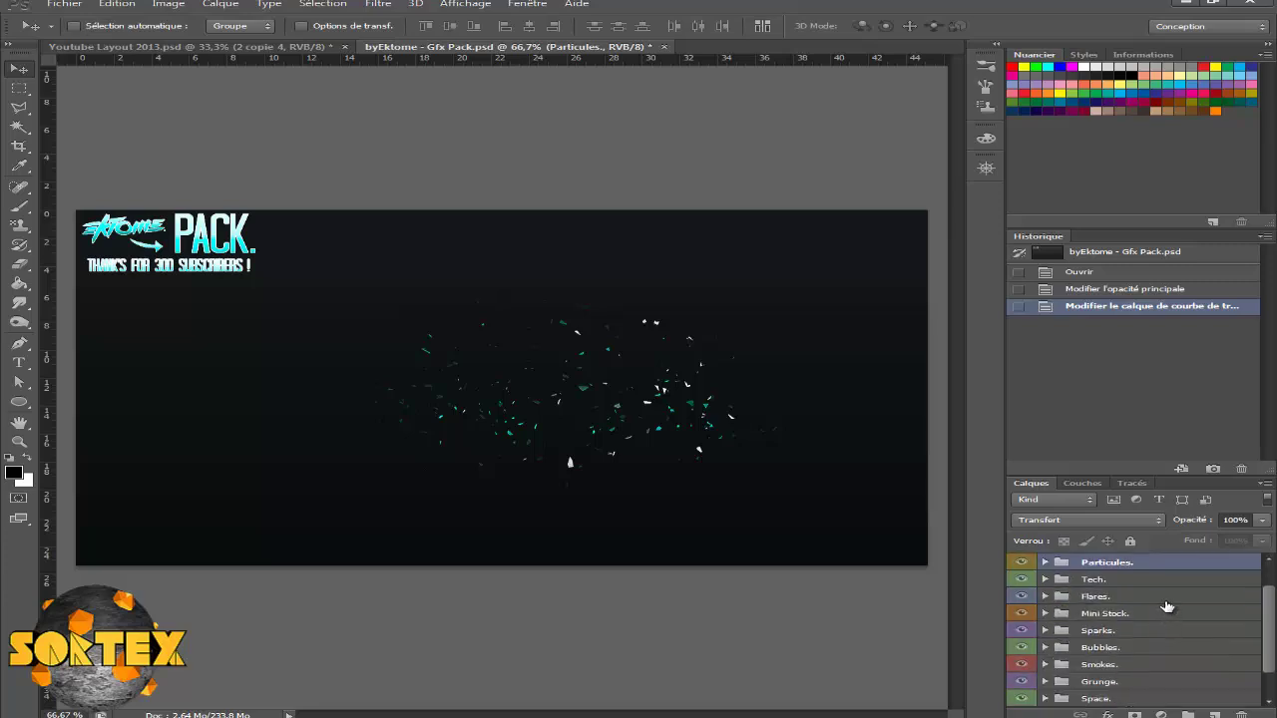
pyautogui.scroll(-1, 1141, 645)
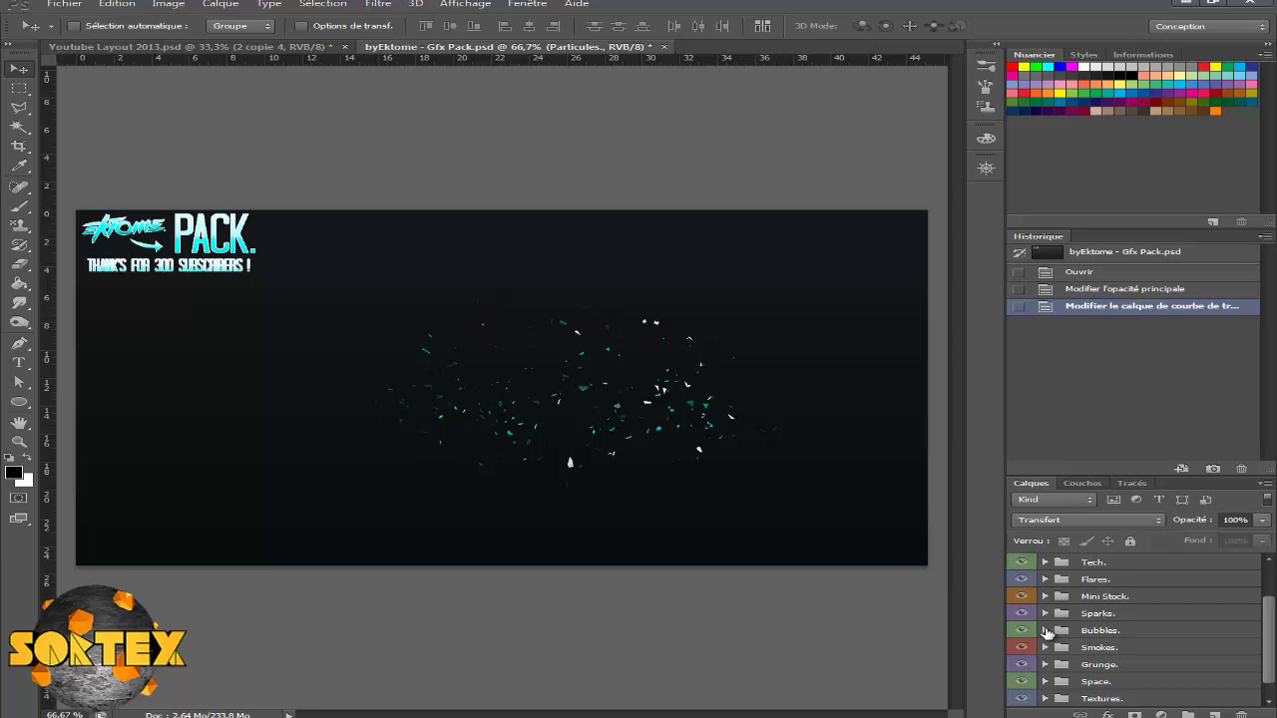
pyautogui.click(1044, 629)
pyautogui.scroll(-3, 1047, 631)
pyautogui.scroll(-3, 1046, 633)
pyautogui.scroll(3, 1046, 633)
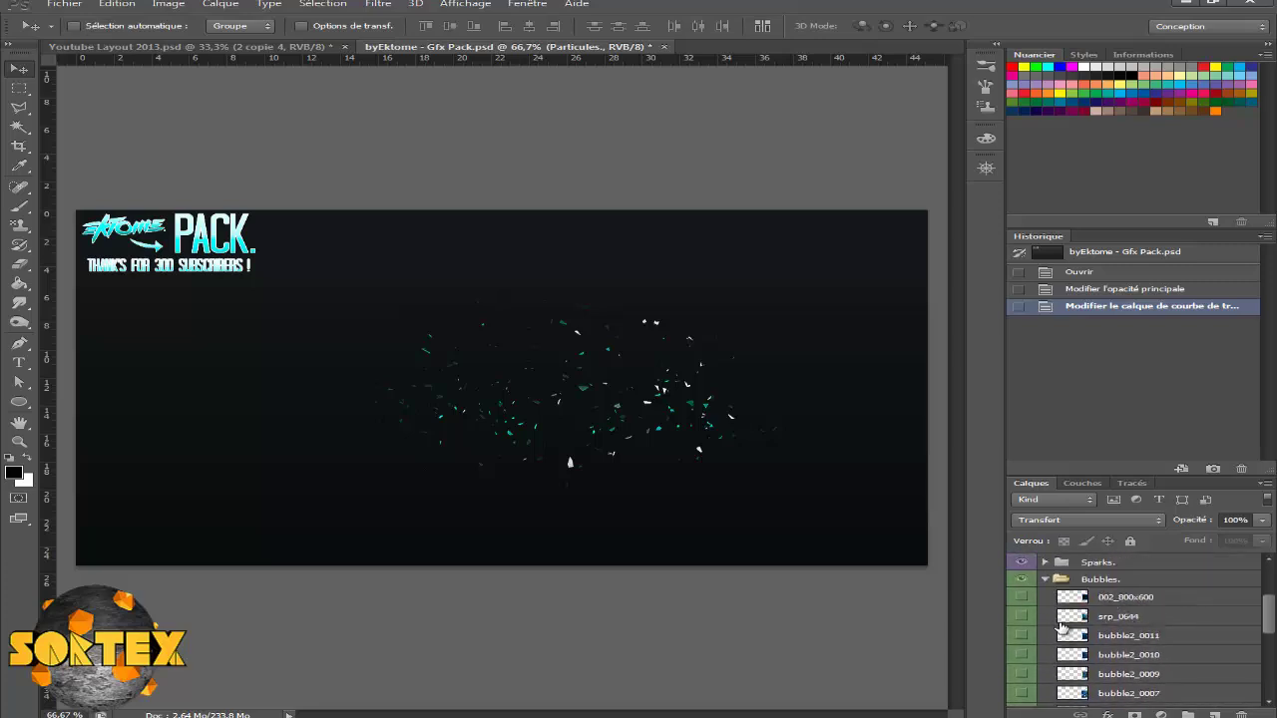
pyautogui.scroll(3, 1047, 632)
pyautogui.click(1045, 648)
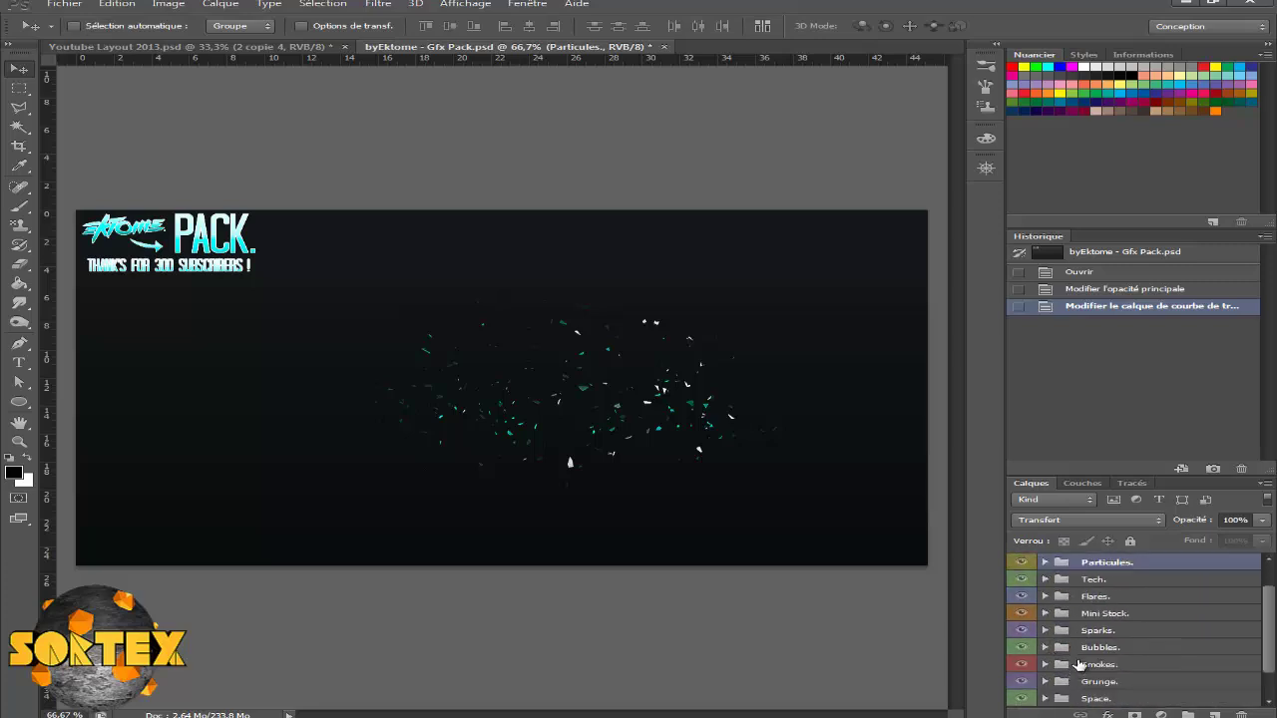
# - Preview the Shooting Sparks and Raining Sparks layers, then hide them and collapse Sparks
pyautogui.scroll(2, 1081, 658)
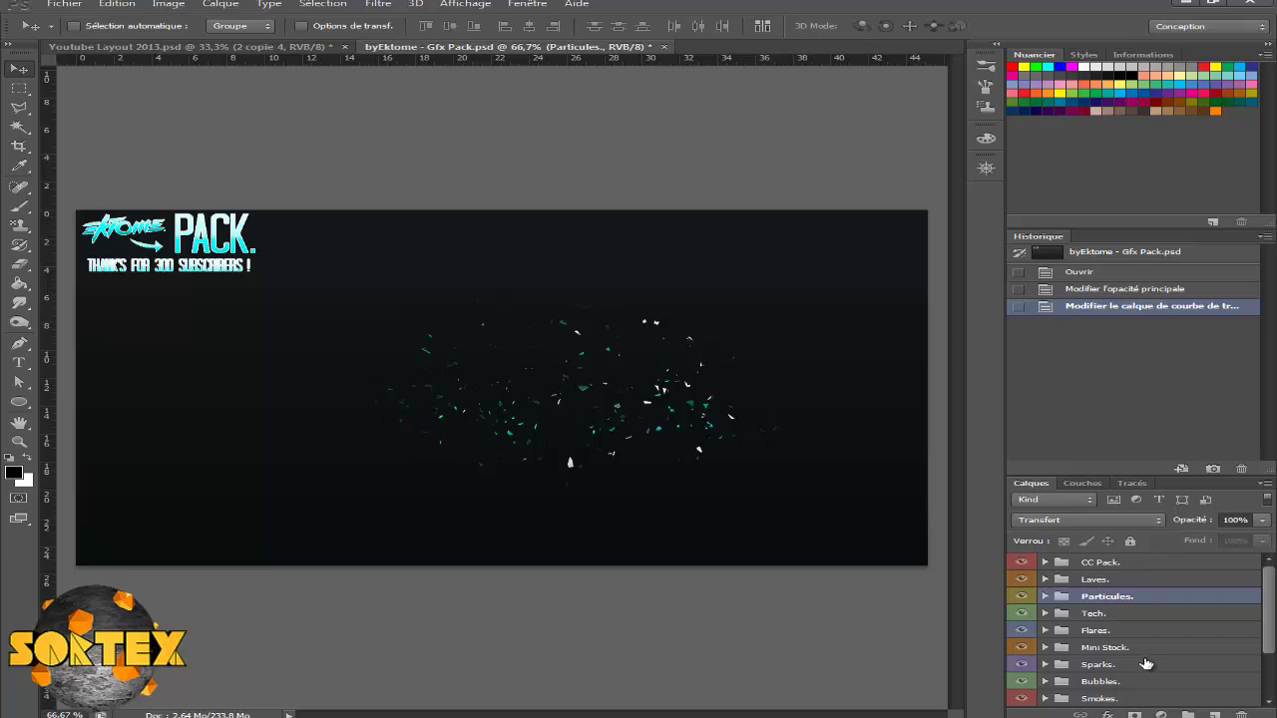
pyautogui.scroll(-1, 1145, 663)
pyautogui.scroll(-2, 1140, 664)
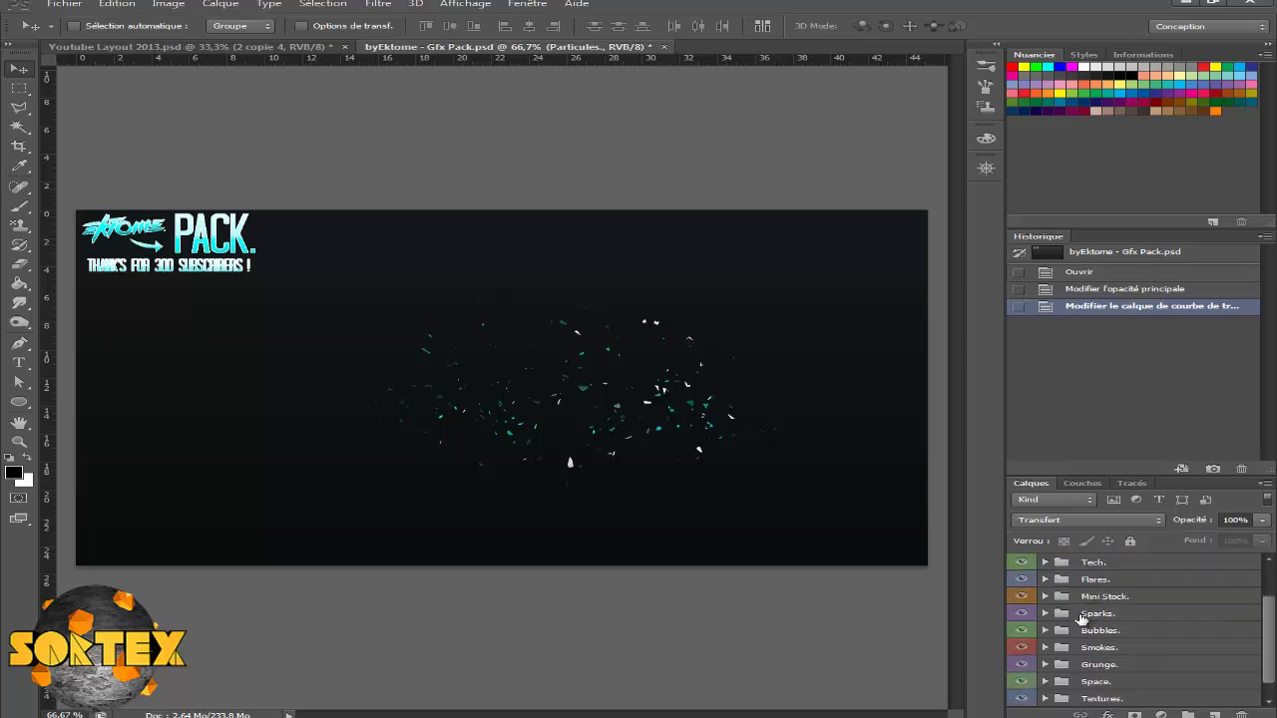
pyautogui.click(1045, 612)
pyautogui.scroll(1, 1048, 616)
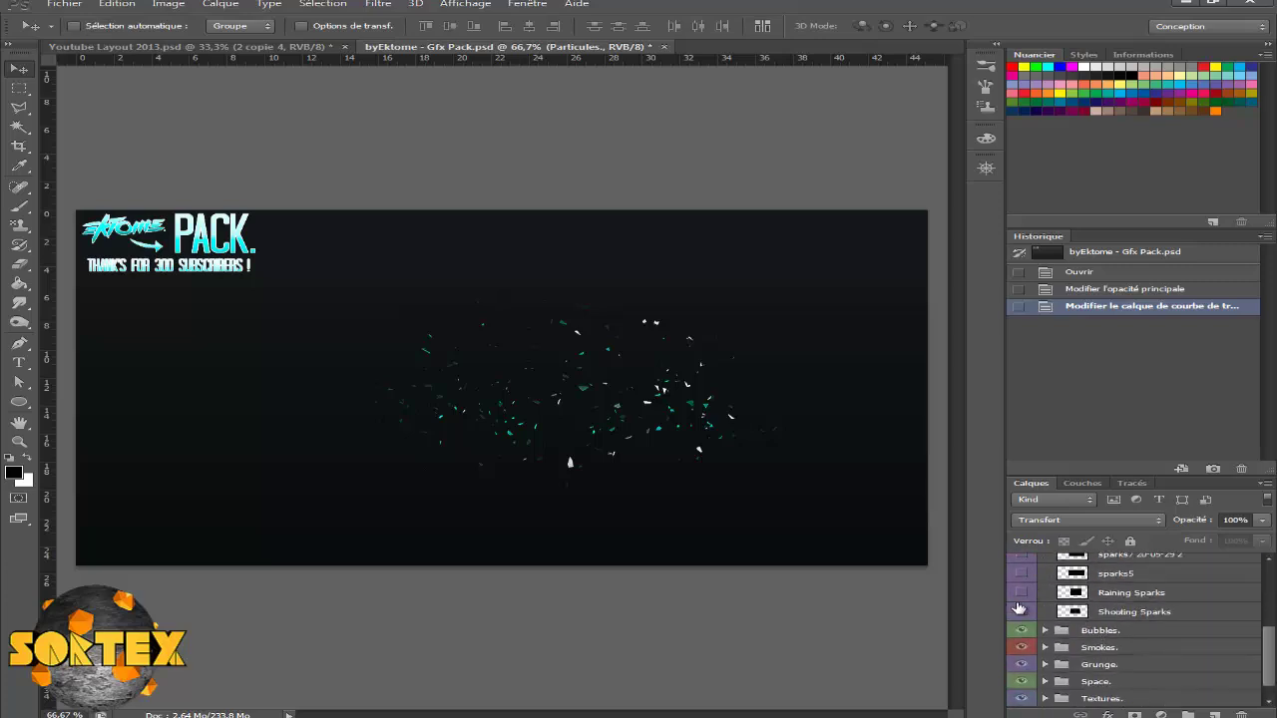
pyautogui.click(1020, 611)
pyautogui.click(1019, 610)
pyautogui.click(1021, 592)
pyautogui.scroll(1, 1021, 593)
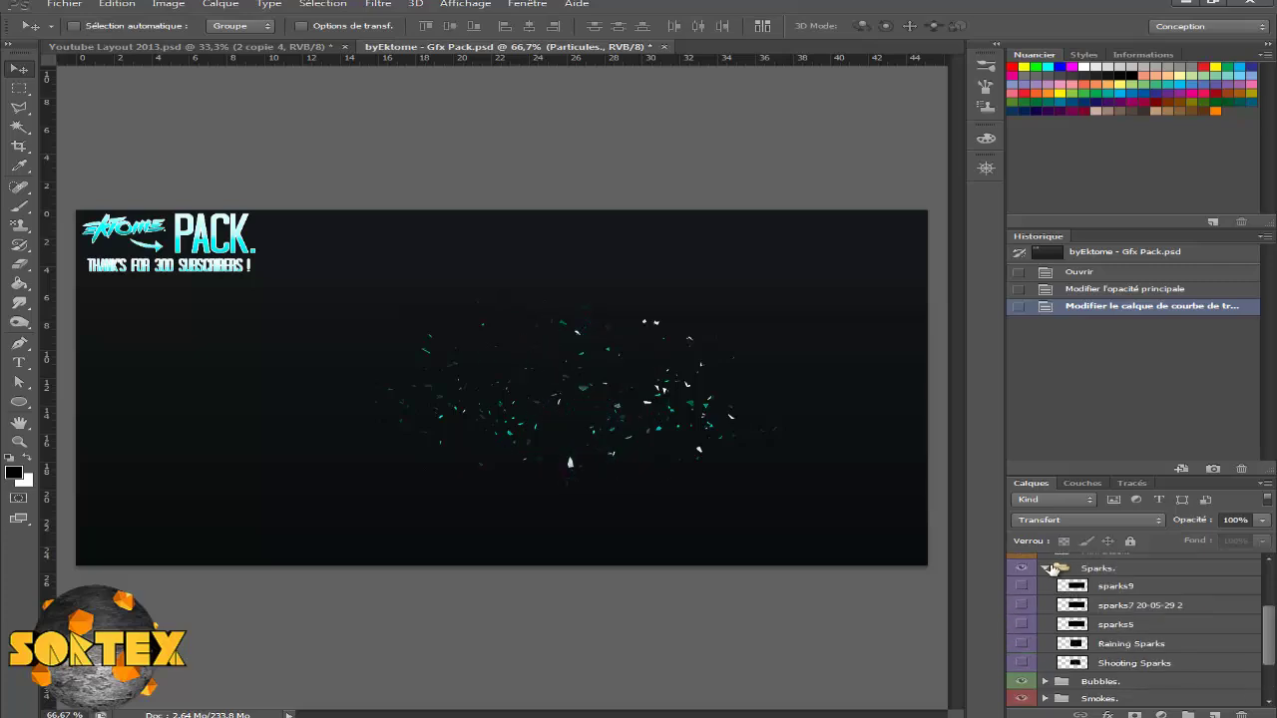
pyautogui.click(1045, 568)
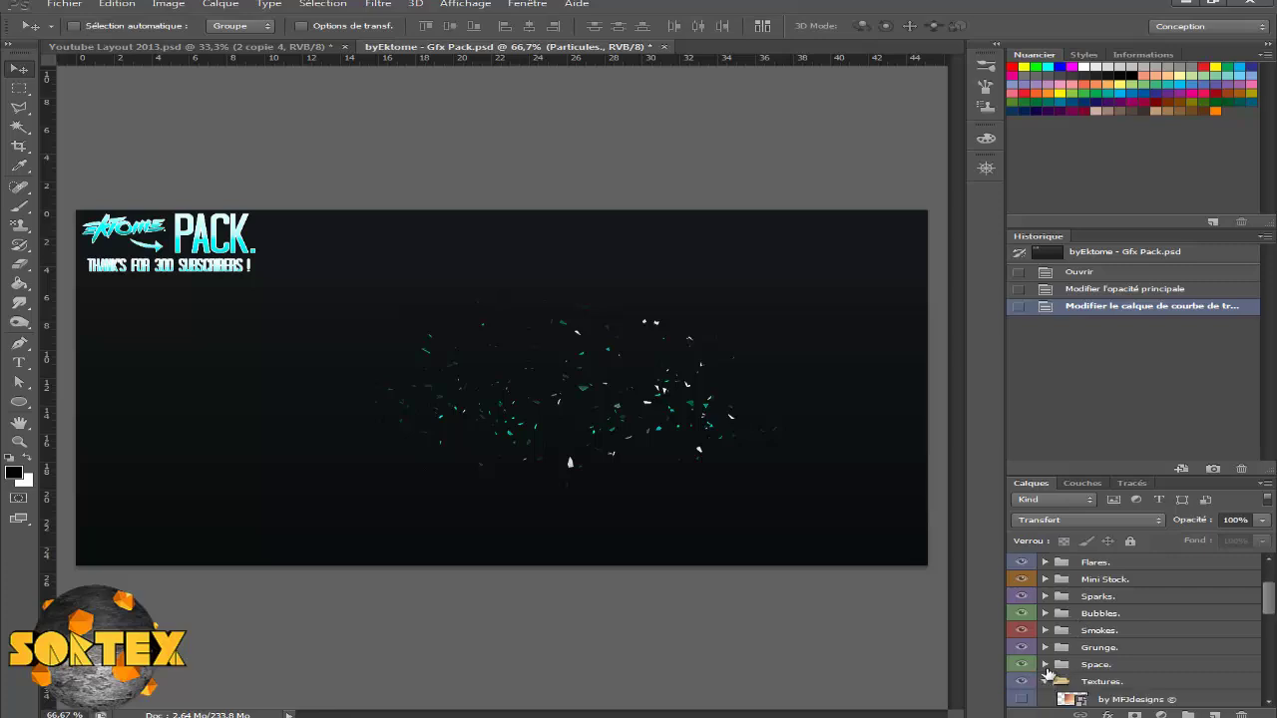
# - Expand the Space group and browse its layers
pyautogui.click(1045, 665)
pyautogui.scroll(-3, 1097, 649)
pyautogui.scroll(-3, 1116, 640)
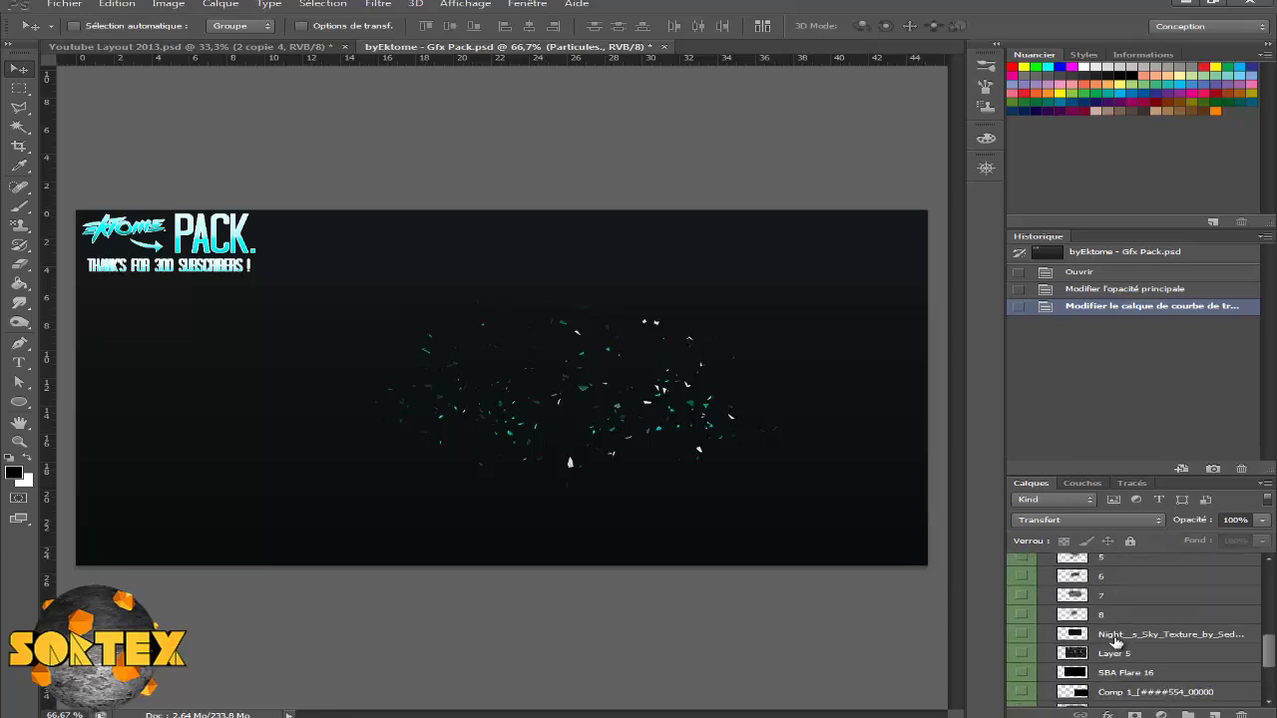
pyautogui.scroll(-3, 1116, 641)
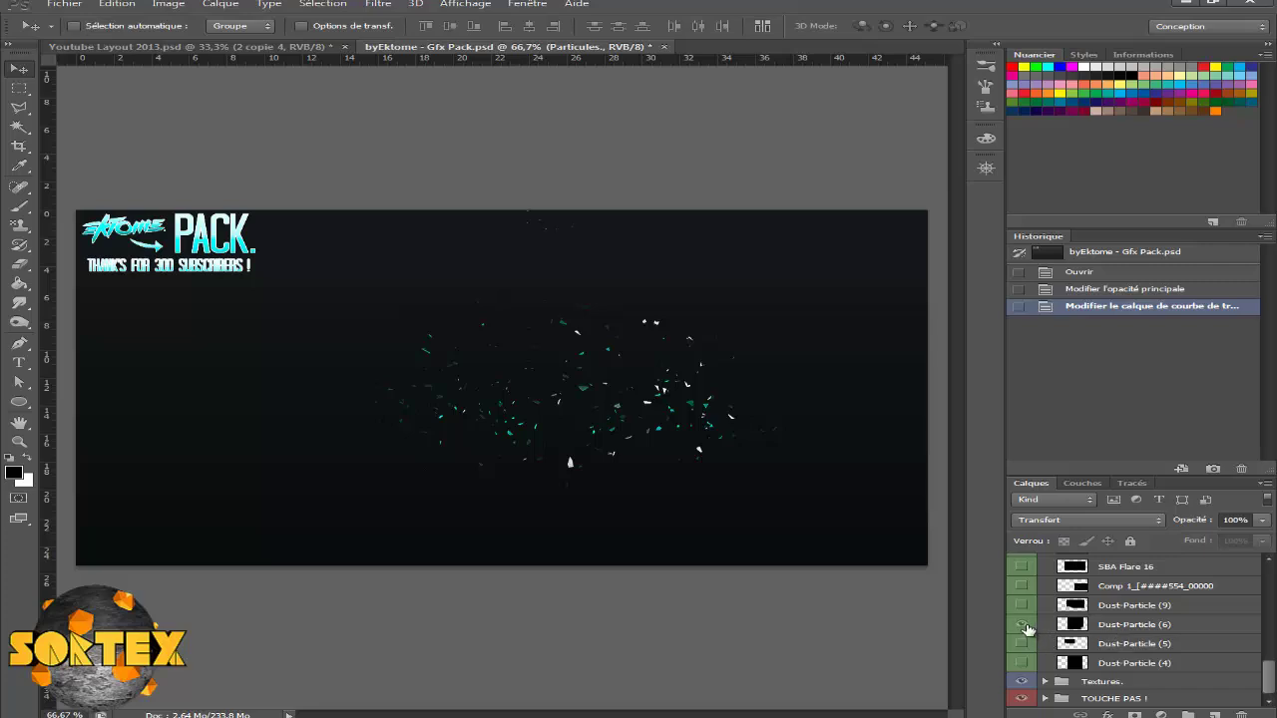
pyautogui.scroll(3, 1097, 629)
pyautogui.scroll(3, 1098, 629)
pyautogui.scroll(3, 1097, 629)
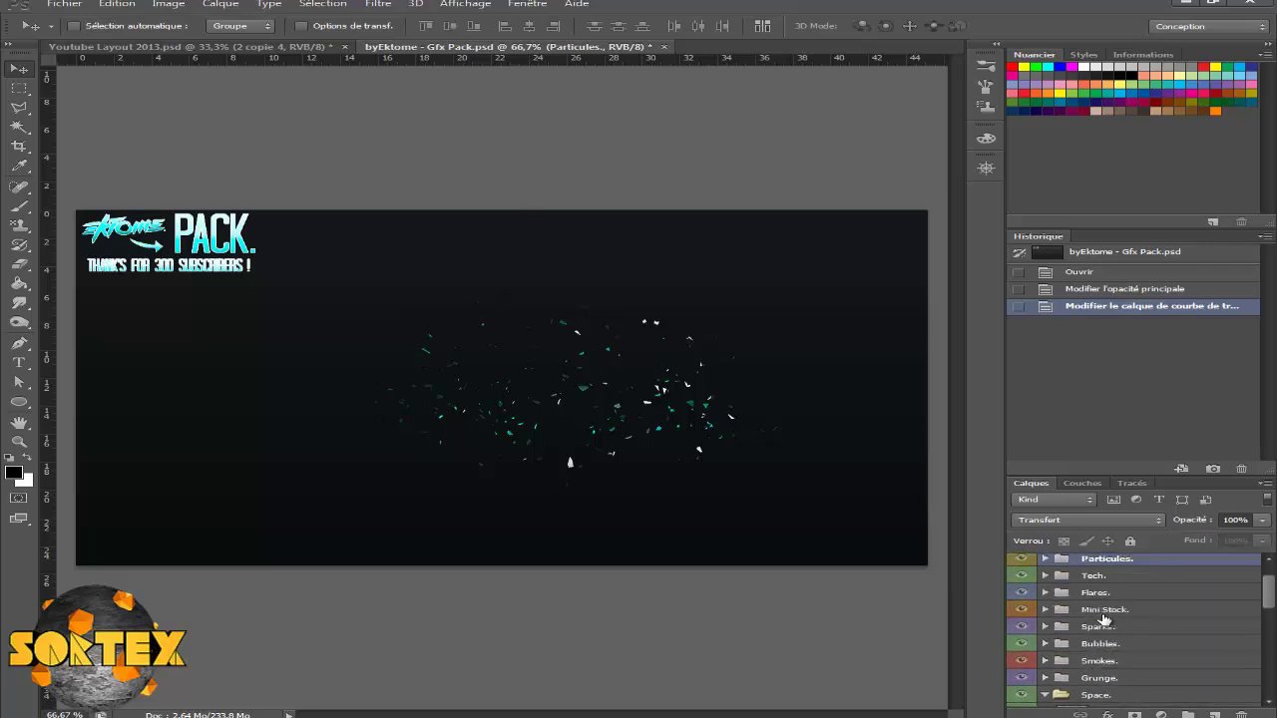
pyautogui.scroll(1, 1043, 613)
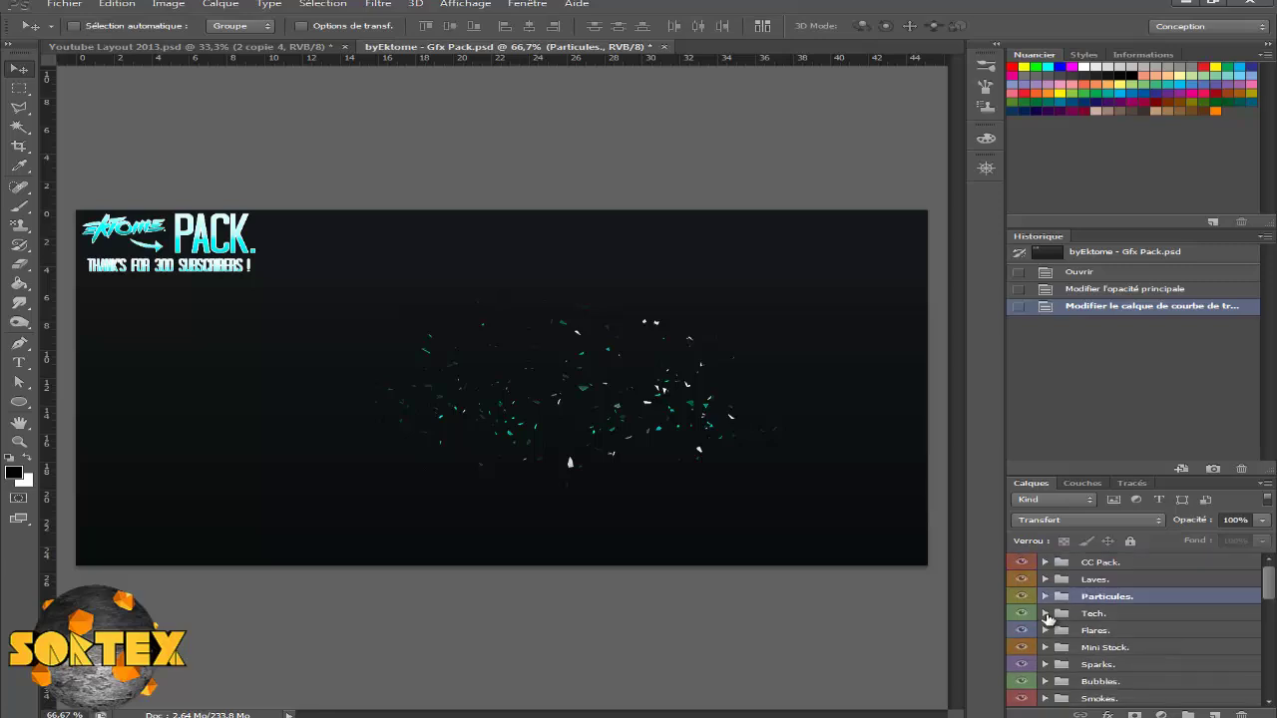
# - Hide the Particules shard layers 5 and 2
pyautogui.click(1043, 596)
pyautogui.moveTo(1021, 612); pyautogui.dragTo(1021, 632)
pyautogui.scroll(-1, 1048, 599)
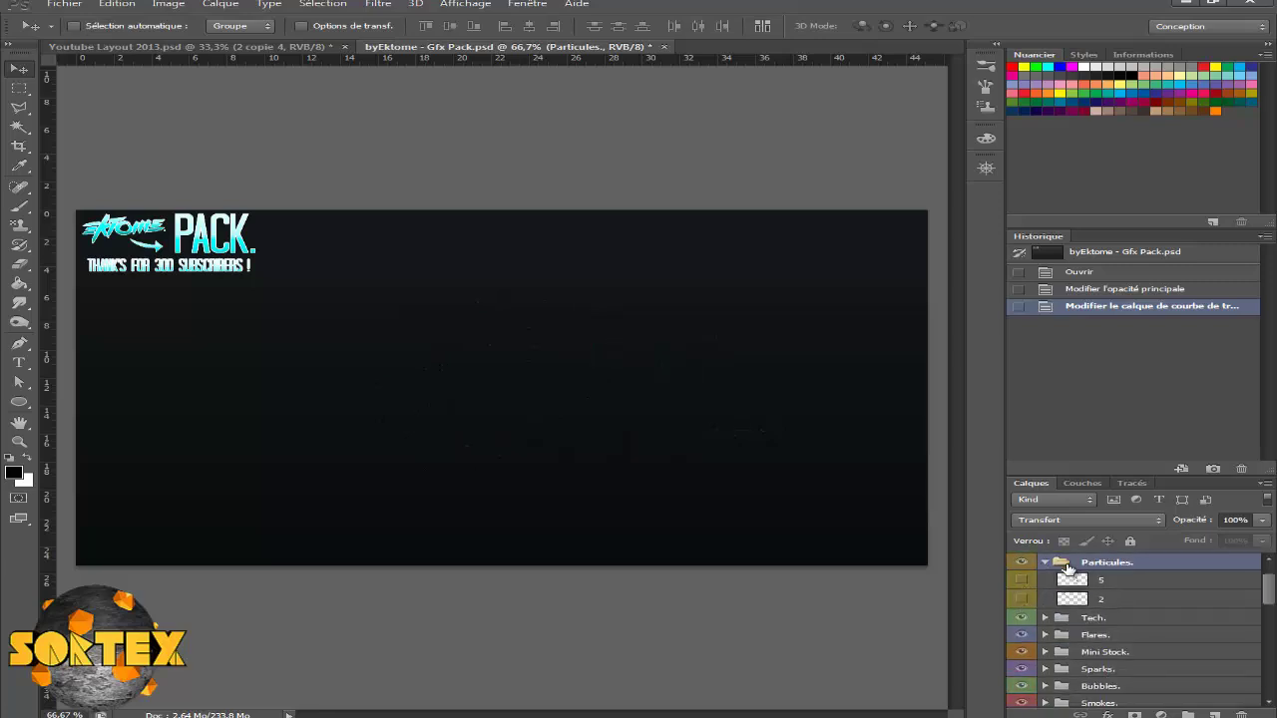
pyautogui.scroll(-3, 1108, 629)
pyautogui.scroll(-2, 1107, 628)
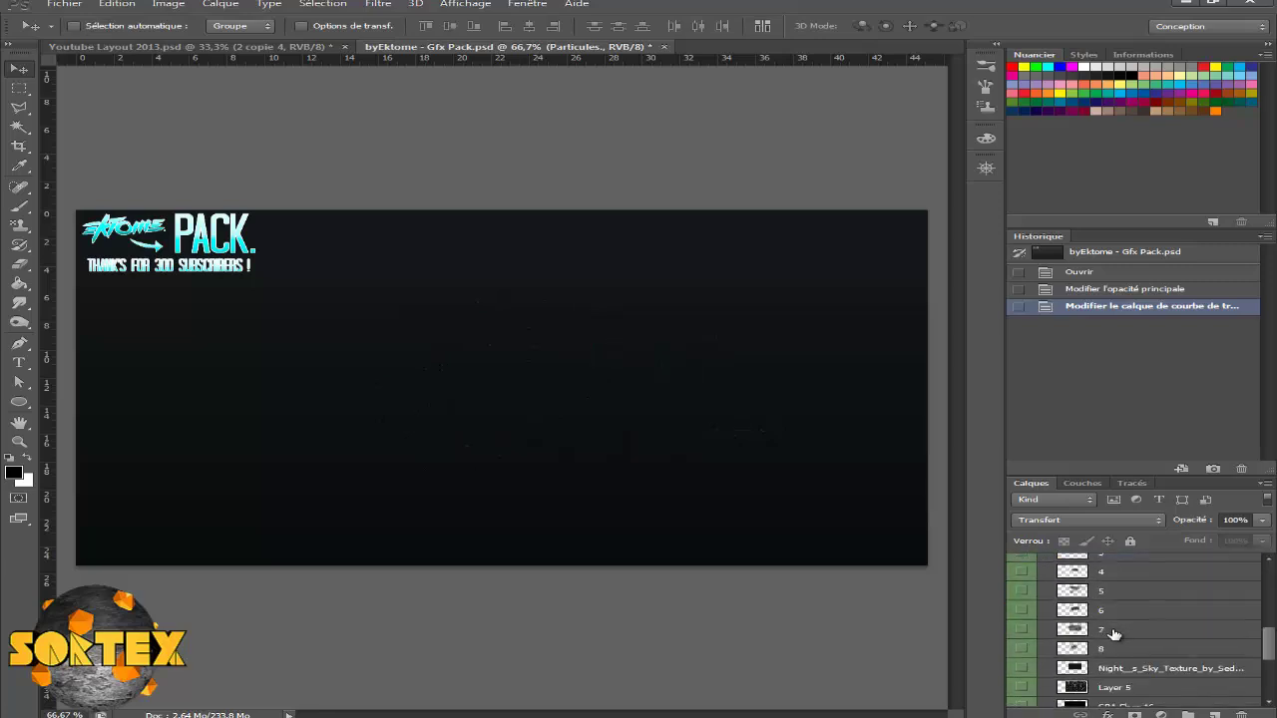
pyautogui.scroll(-2, 1107, 629)
pyautogui.scroll(-2, 1012, 660)
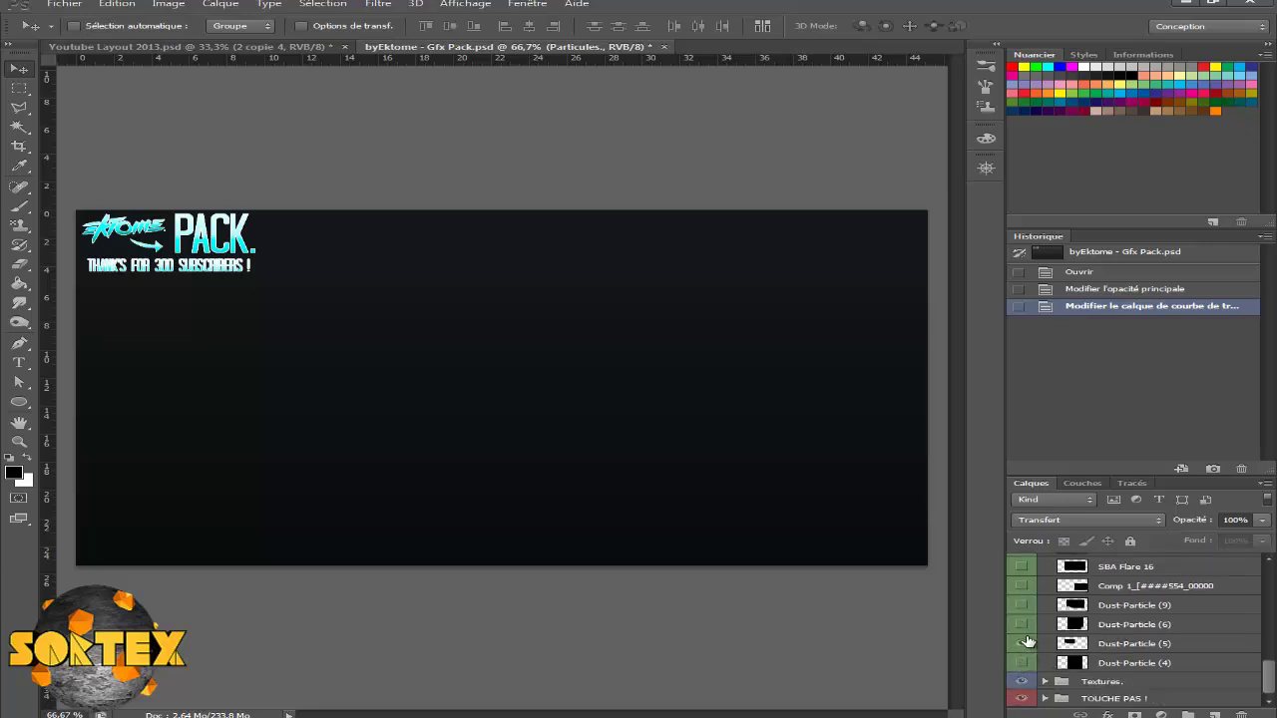
pyautogui.scroll(3, 1025, 618)
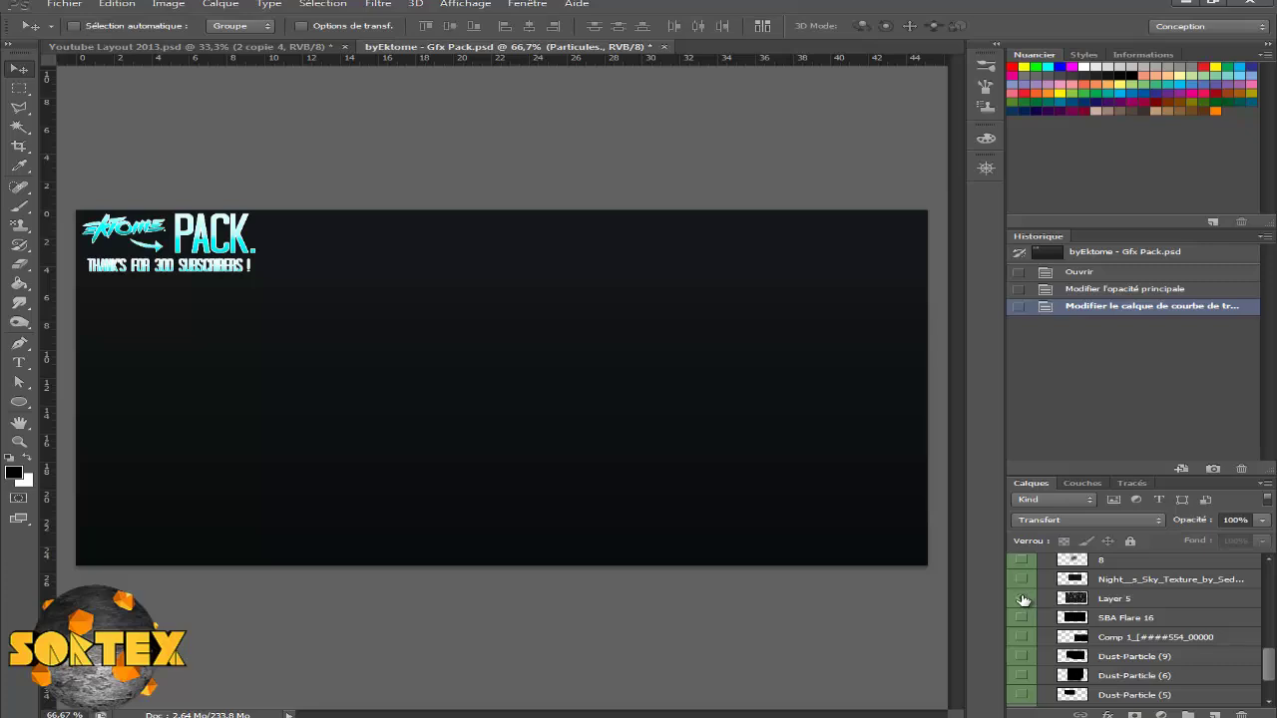
# - Make Layer 5's cyan bokeh particles visible across the canvas
pyautogui.click(1023, 599)
pyautogui.scroll(7, 1135, 626)
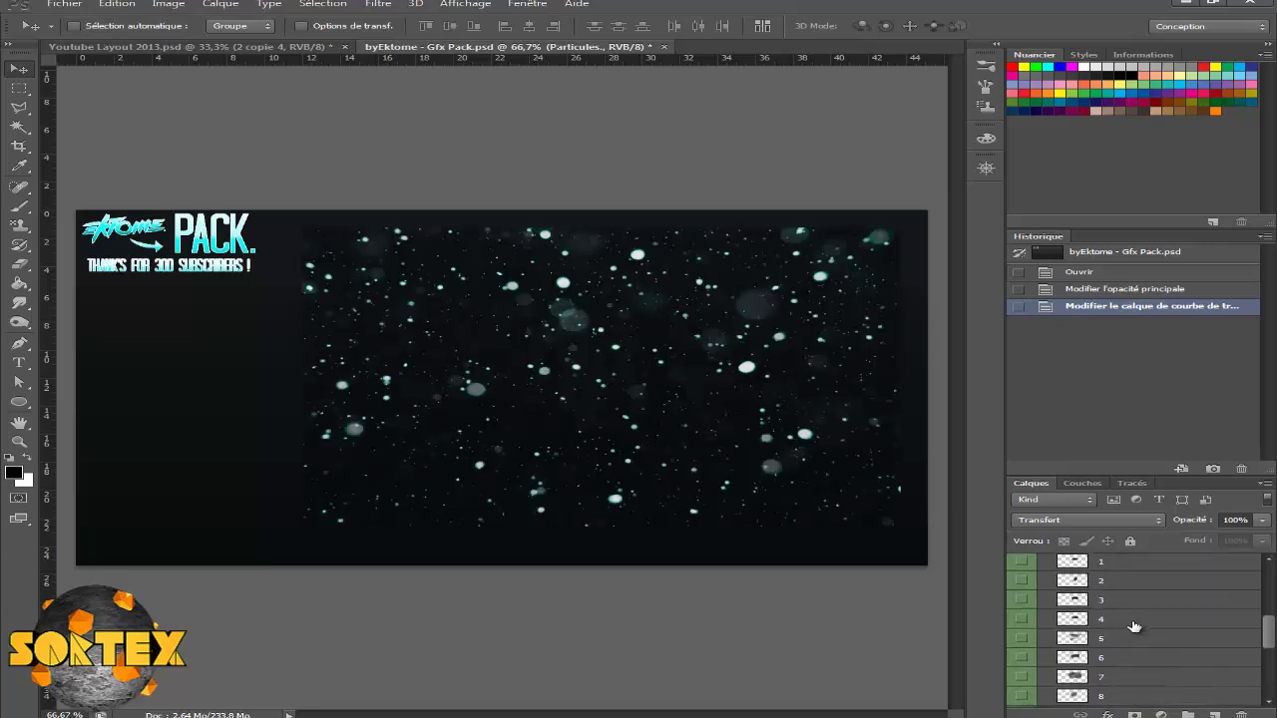
pyautogui.scroll(3, 1134, 626)
pyautogui.scroll(-4, 1097, 593)
pyautogui.scroll(-4, 1100, 597)
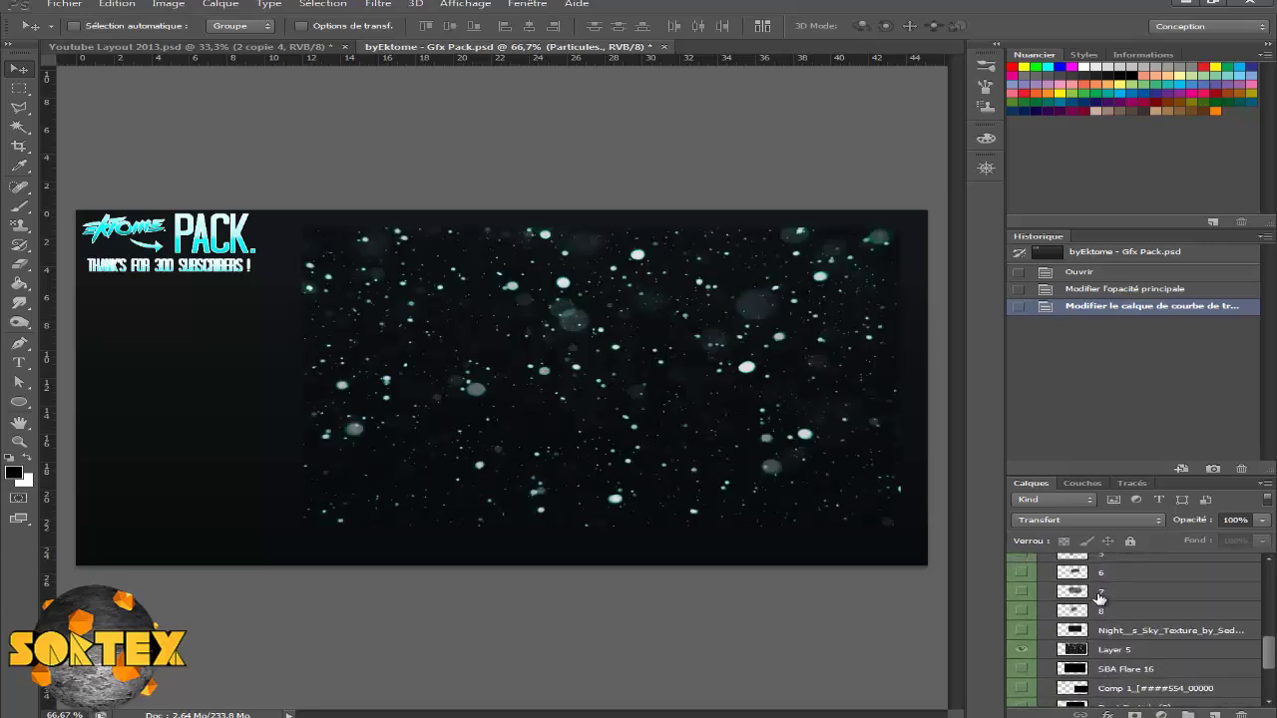
pyautogui.scroll(-2, 1100, 597)
# - Drag the Layer 5 bokeh particles into the Youtube Layout 2013 banner
pyautogui.click(1129, 619)
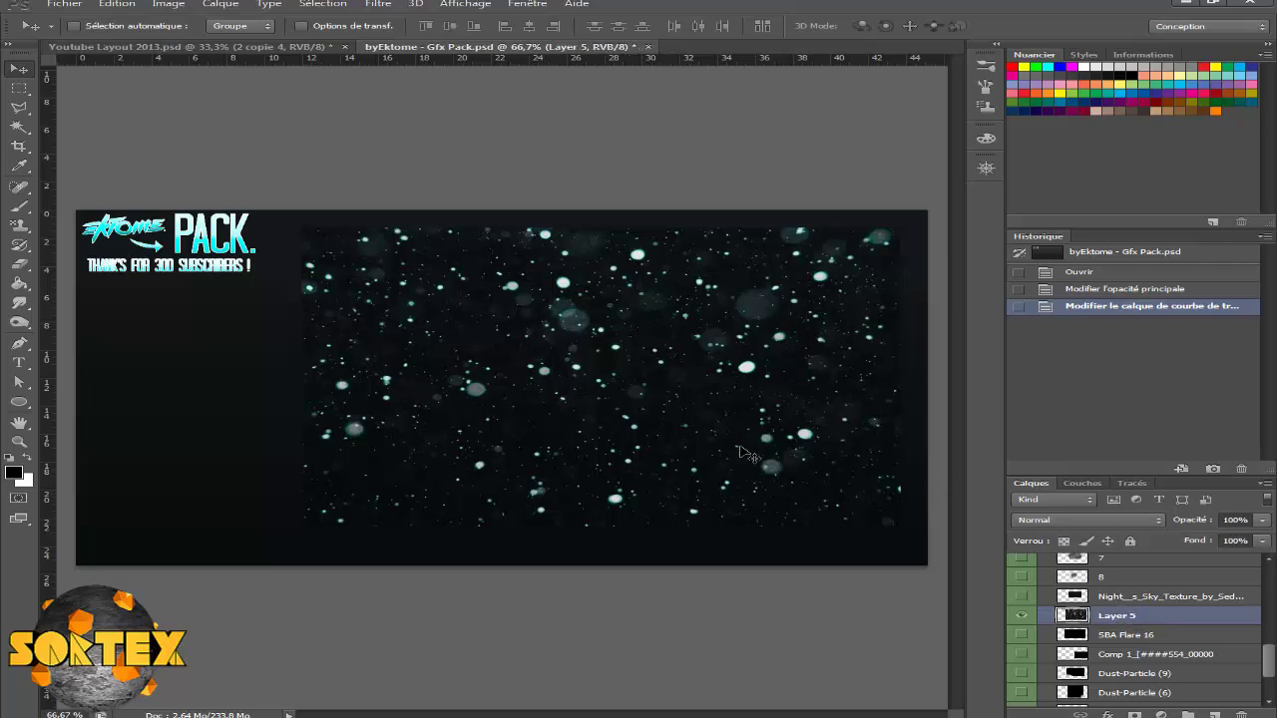
pyautogui.moveTo(459, 243)
pyautogui.mouseDown()
pyautogui.moveTo(242, 57)
pyautogui.moveTo(619, 404)
pyautogui.mouseUp()
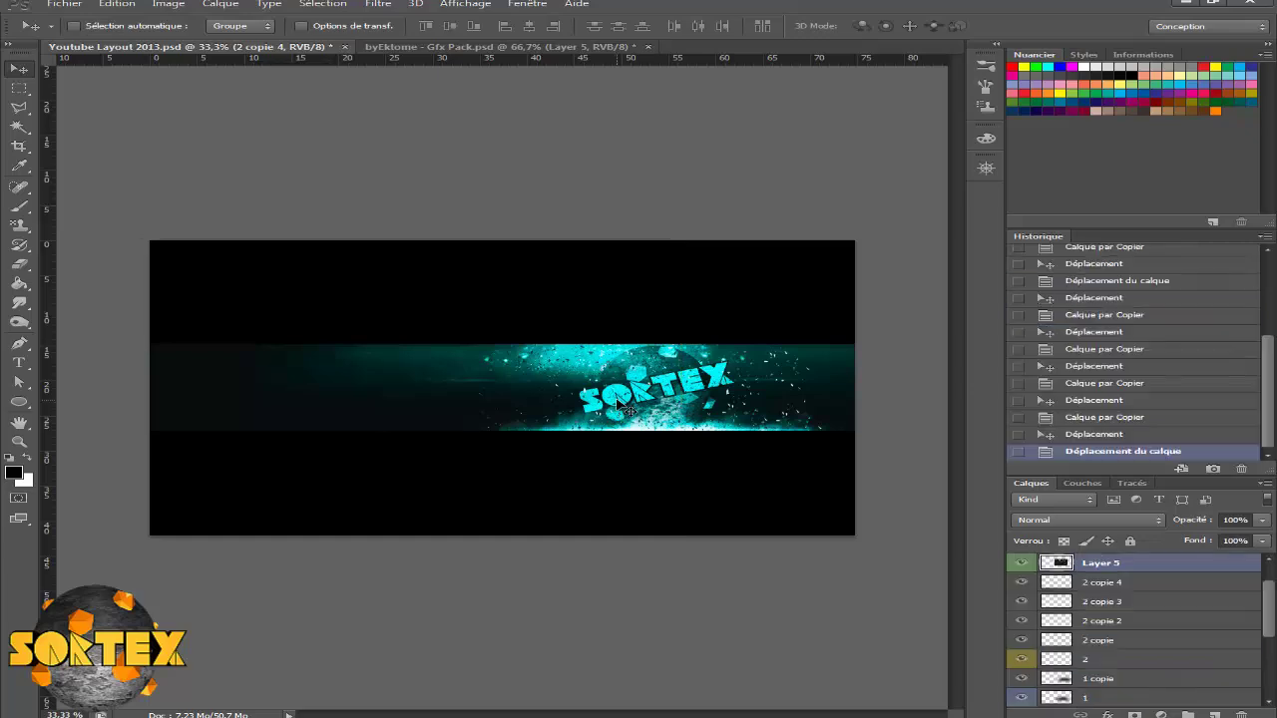
pyautogui.moveTo(1274, 607); pyautogui.dragTo(1274, 583)
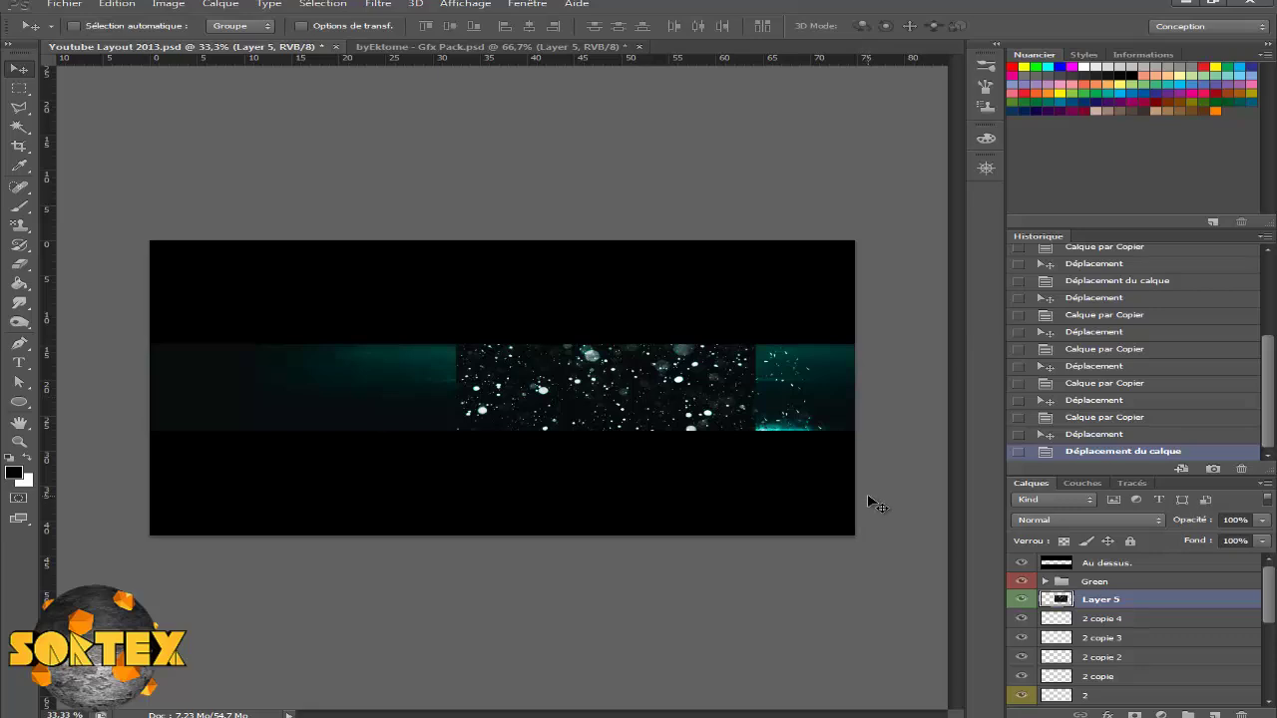
# - Scale the particle layer to about 249% across the banner strip and apply it
pyautogui.hotkey('ctrl', 't')
pyautogui.moveTo(756, 459); pyautogui.dragTo(865, 541)
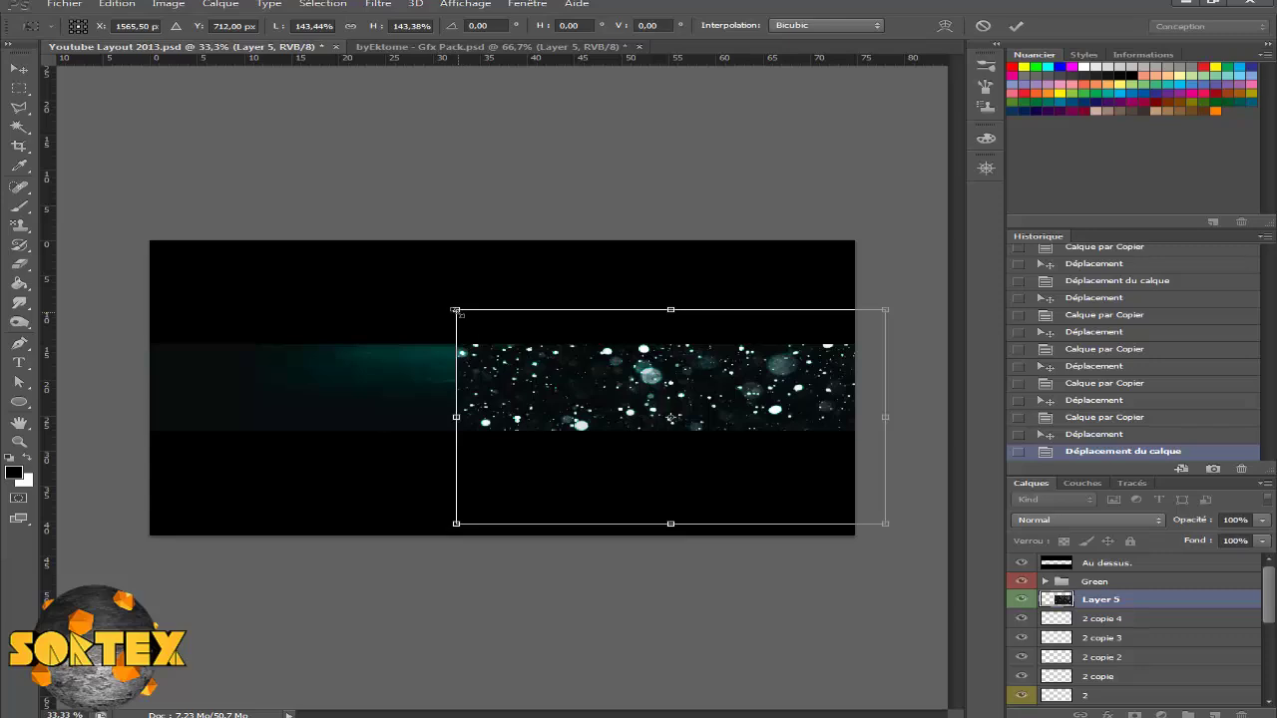
pyautogui.moveTo(456, 312); pyautogui.dragTo(93, 196)
pyautogui.click(18, 69)
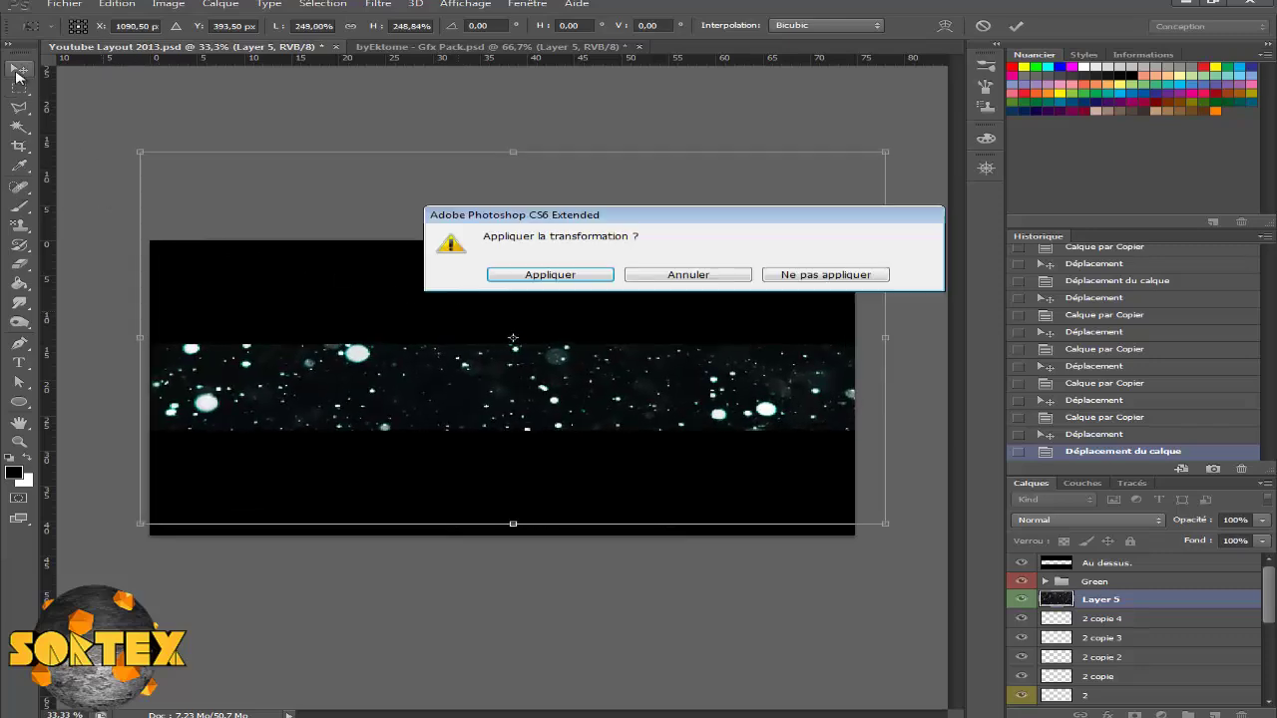
pyautogui.click(557, 275)
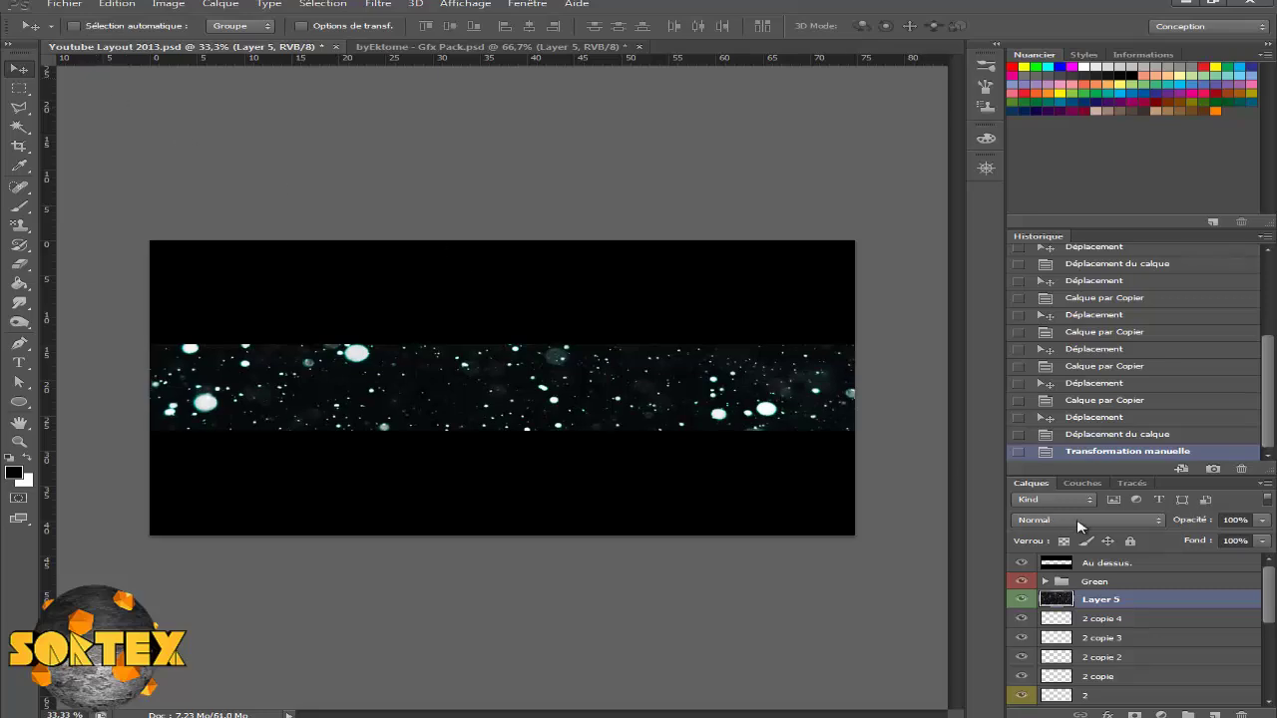
# - Try Superposition and Densité couleur -, settle Layer 5 on Couleur plus claire, and nudge it right
pyautogui.click(1078, 526)
pyautogui.click(1036, 246)
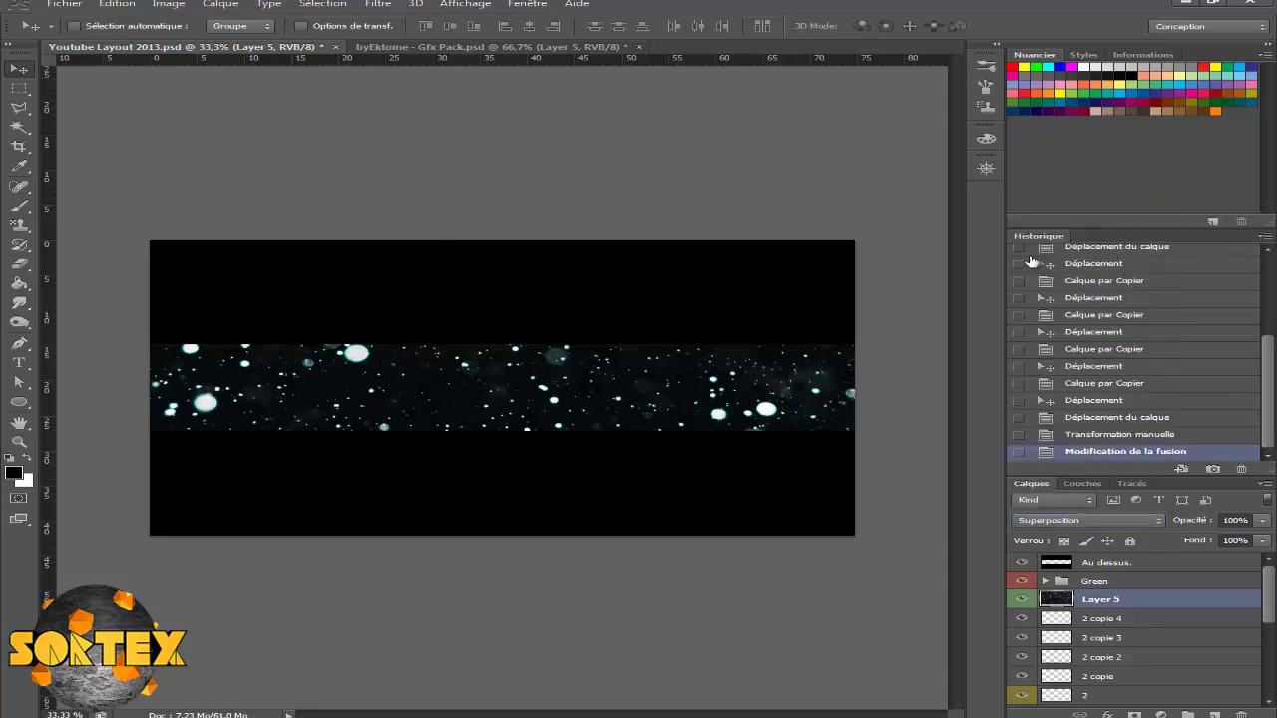
pyautogui.click(1077, 526)
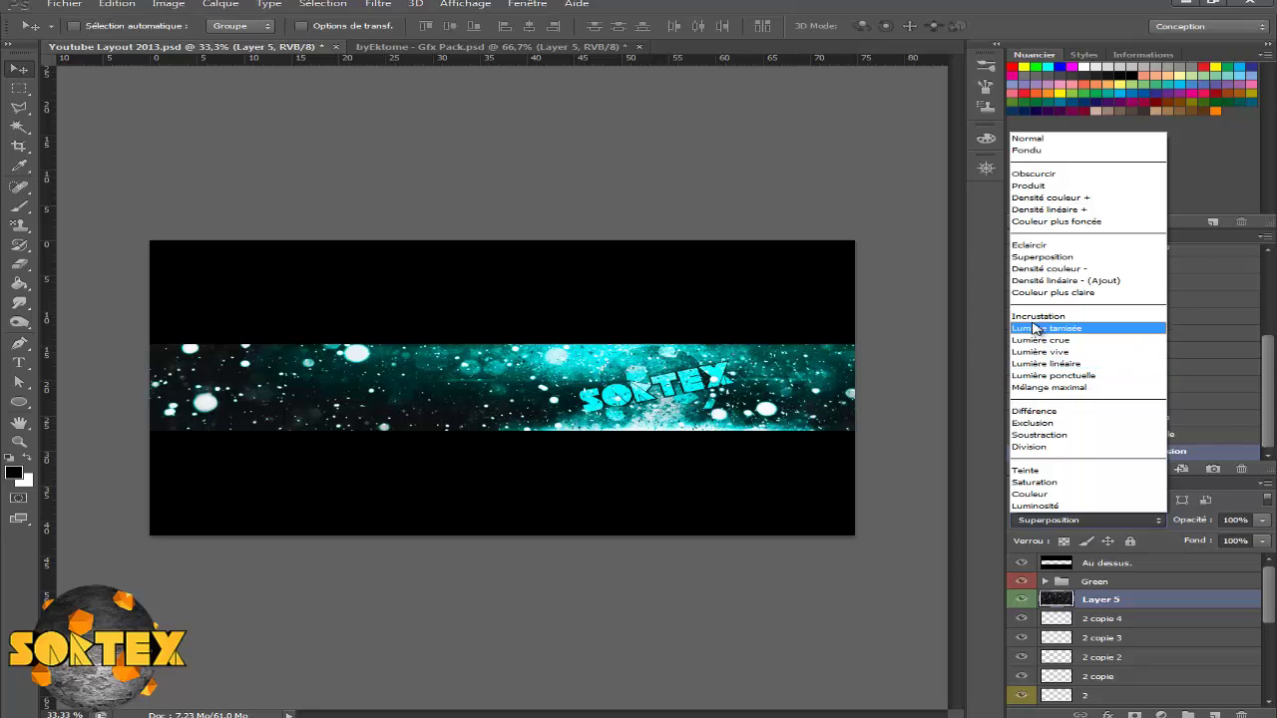
pyautogui.click(1082, 270)
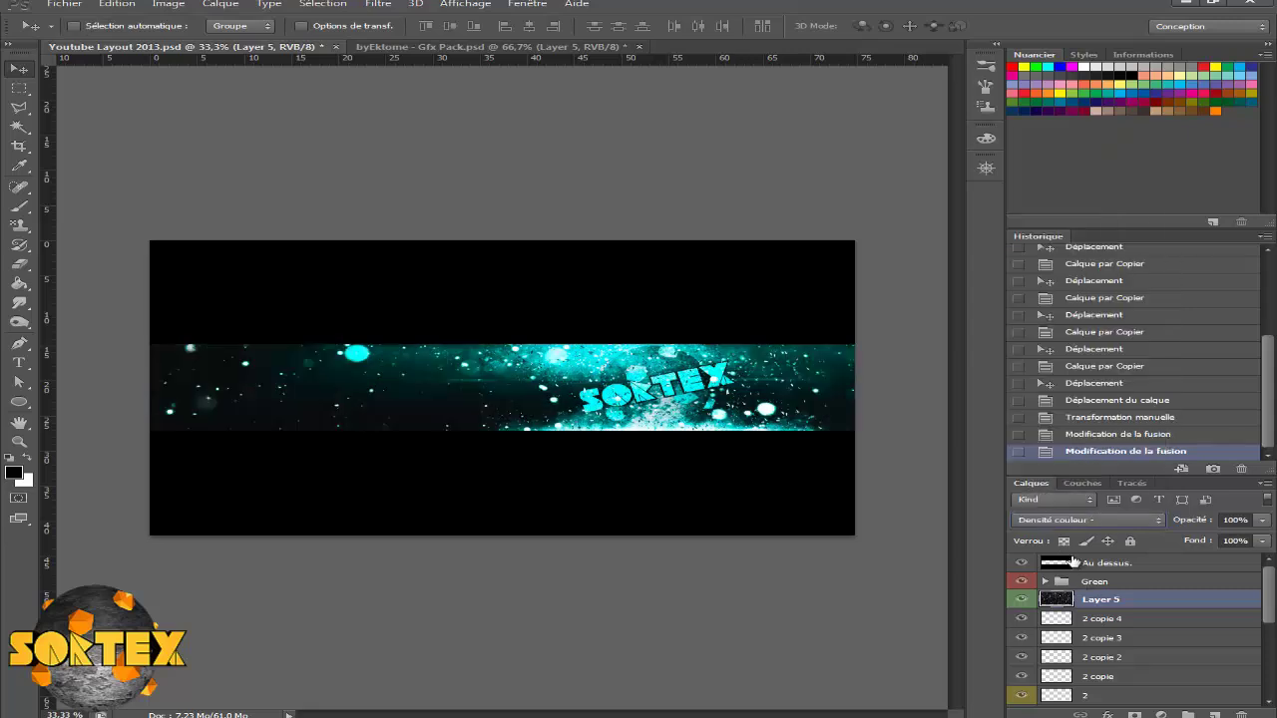
pyautogui.click(1078, 527)
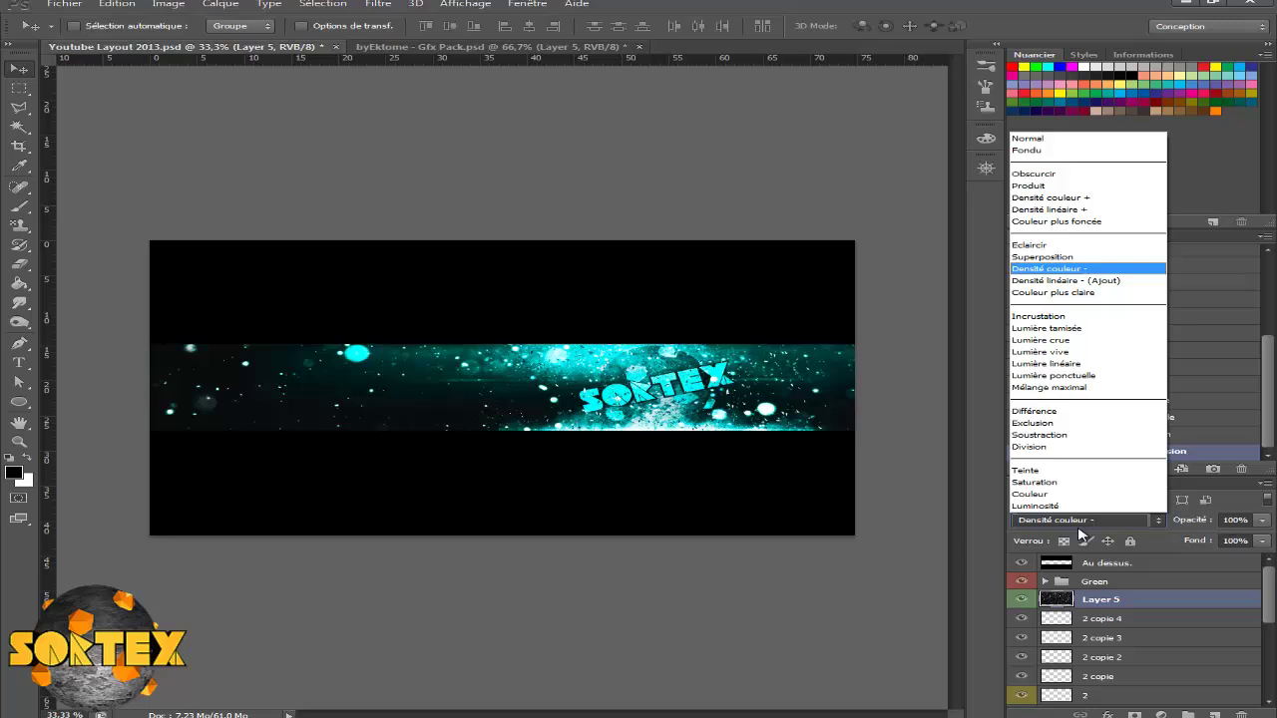
pyautogui.click(1060, 293)
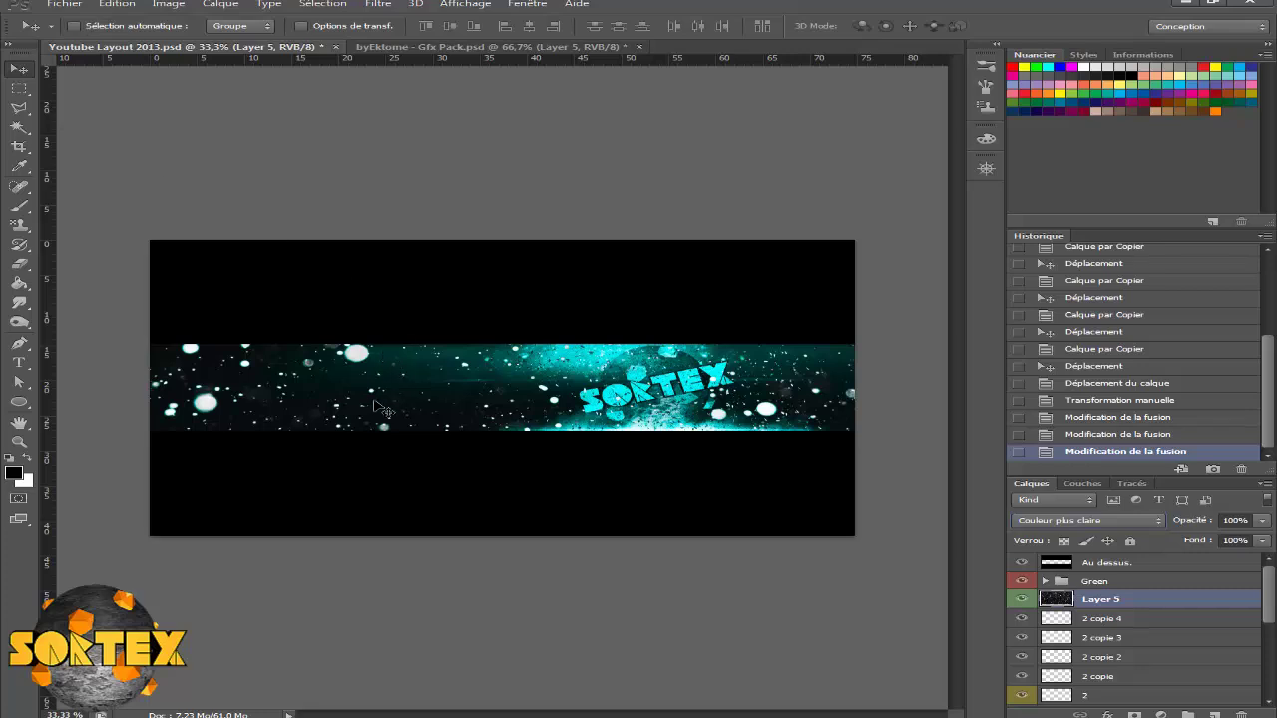
pyautogui.moveTo(354, 421)
pyautogui.mouseDown()
pyautogui.moveTo(374, 422)
pyautogui.moveTo(369, 457)
pyautogui.moveTo(369, 412)
pyautogui.moveTo(397, 393)
pyautogui.moveTo(404, 432)
pyautogui.moveTo(353, 437)
pyautogui.mouseUp()
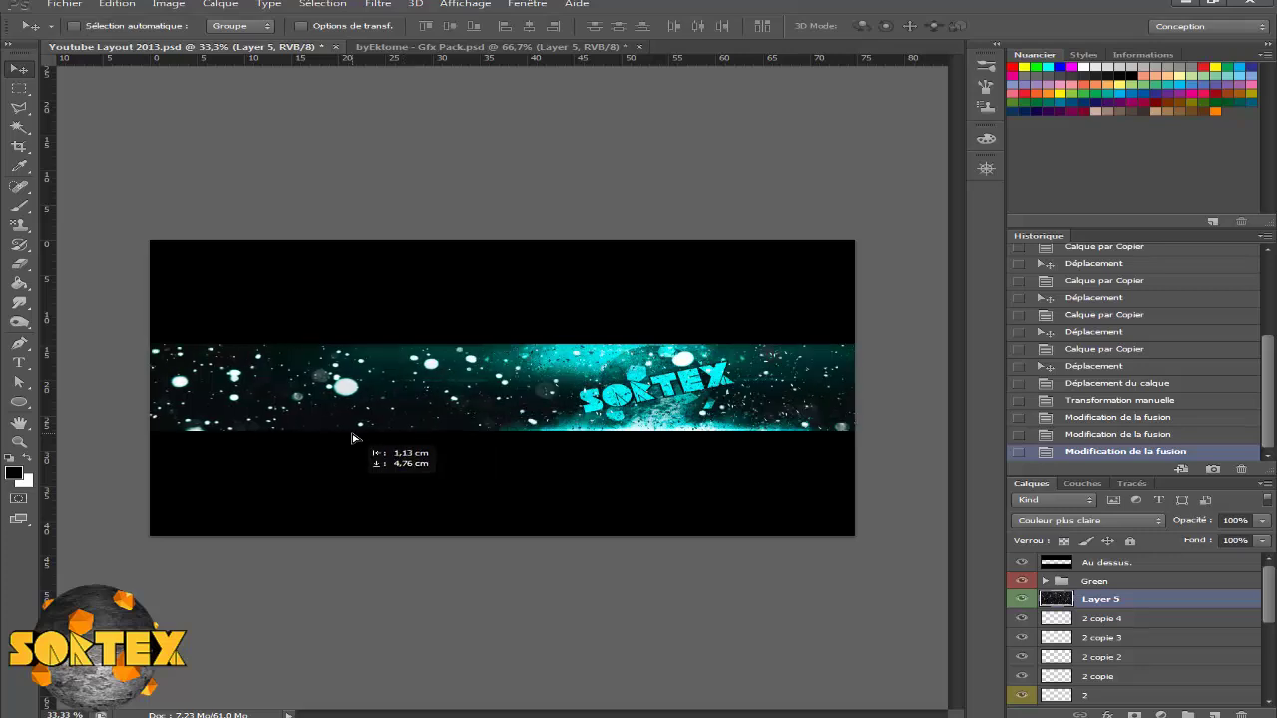
pyautogui.moveTo(352, 437); pyautogui.dragTo(352, 437)
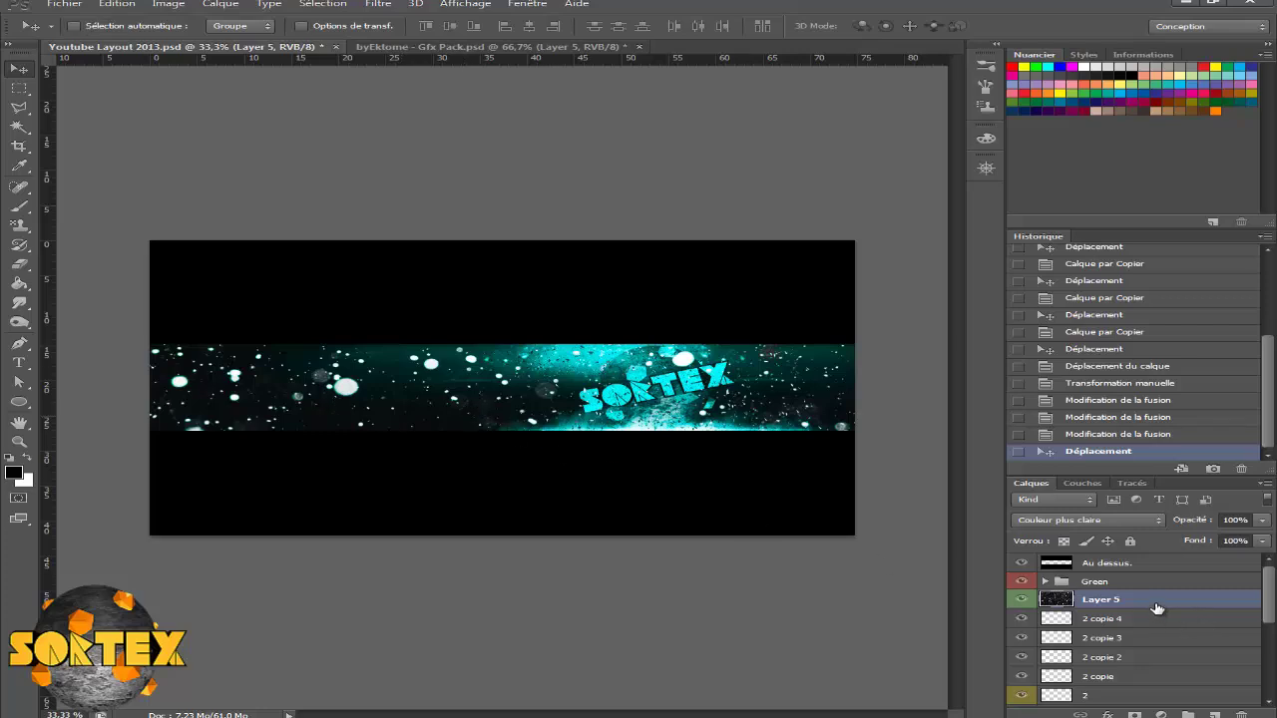
# - Duplicate Layer 5 and set the original Layer 5 to 50% opacity
pyautogui.hotkey('ctrl', 'j')
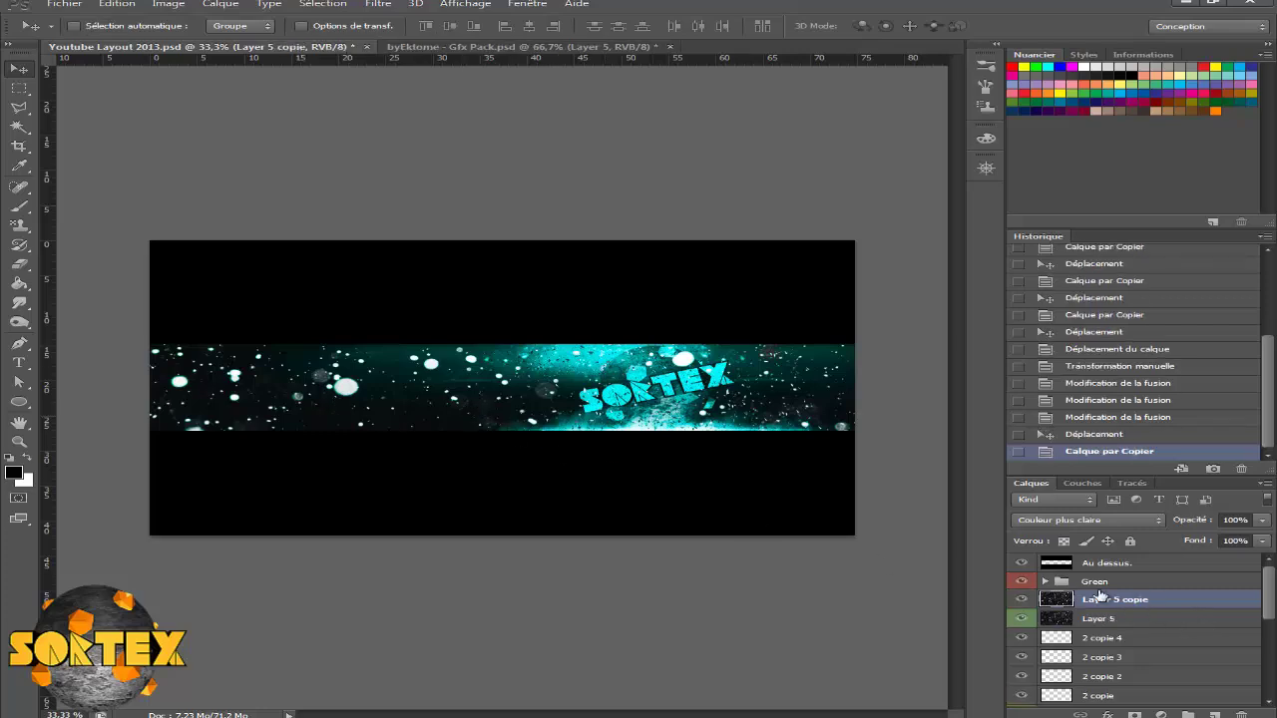
pyautogui.click(1155, 627)
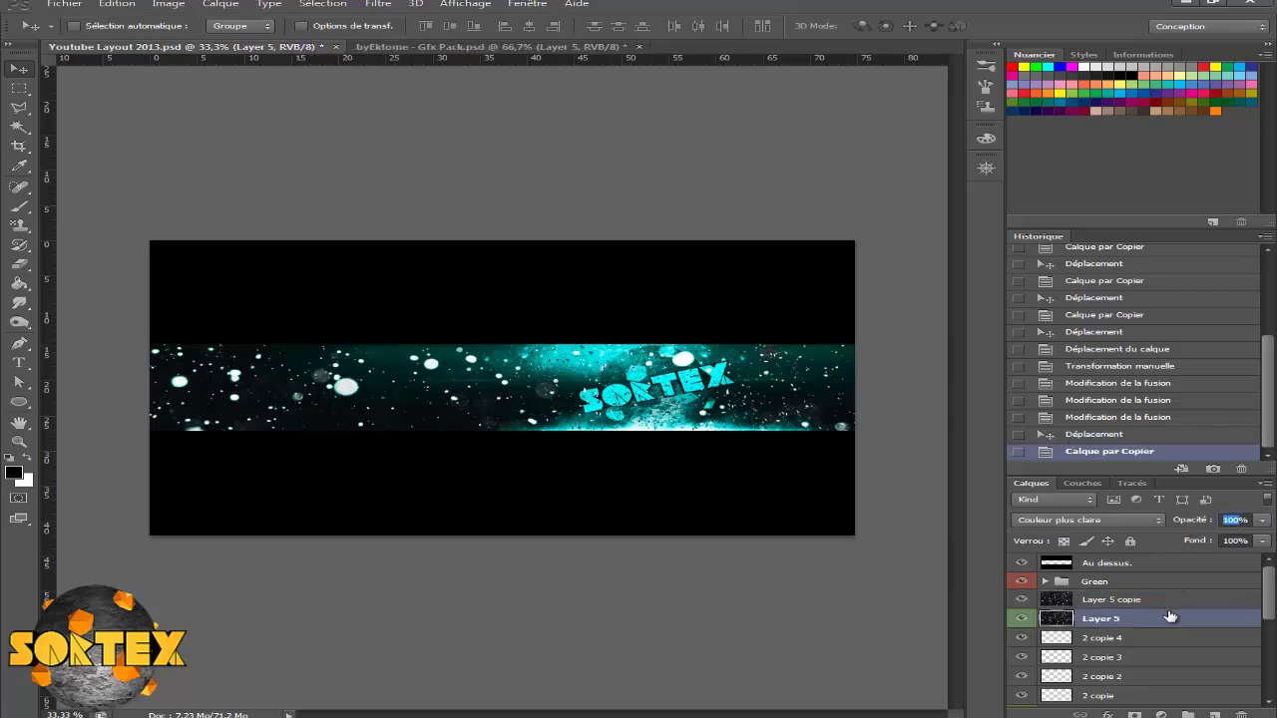
pyautogui.press('5')
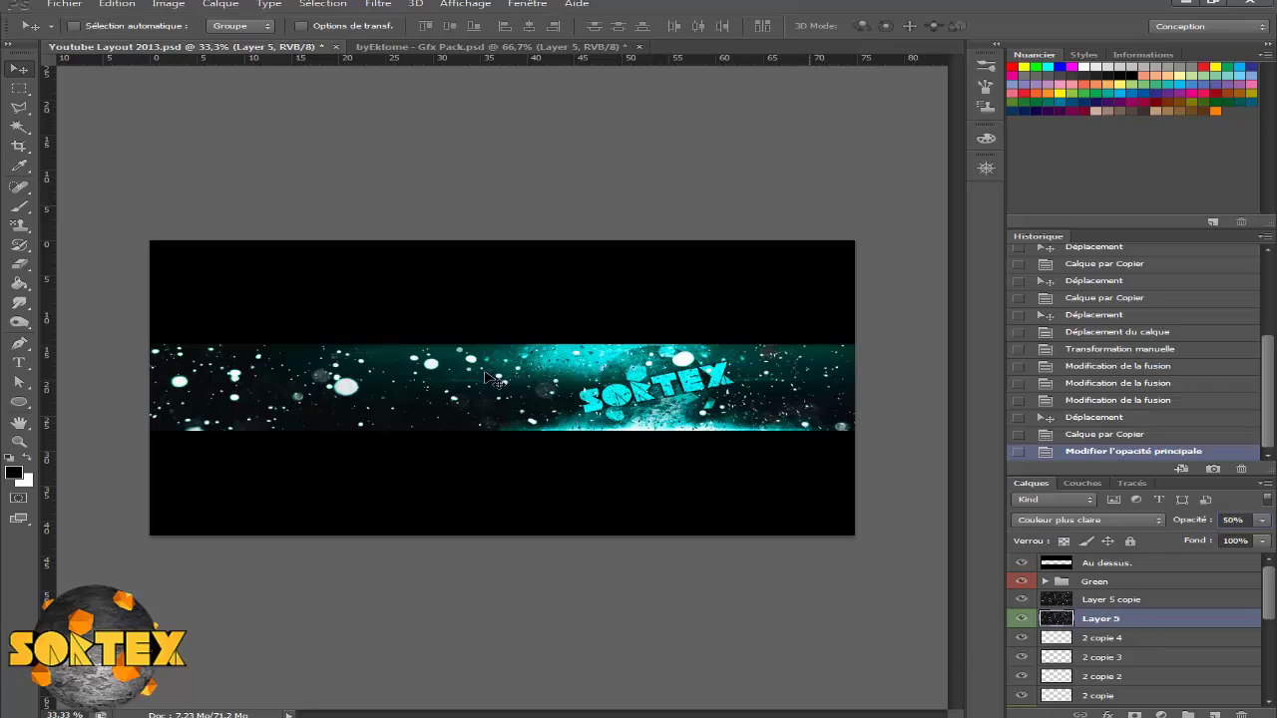
pyautogui.click(1145, 602)
pyautogui.press('0')
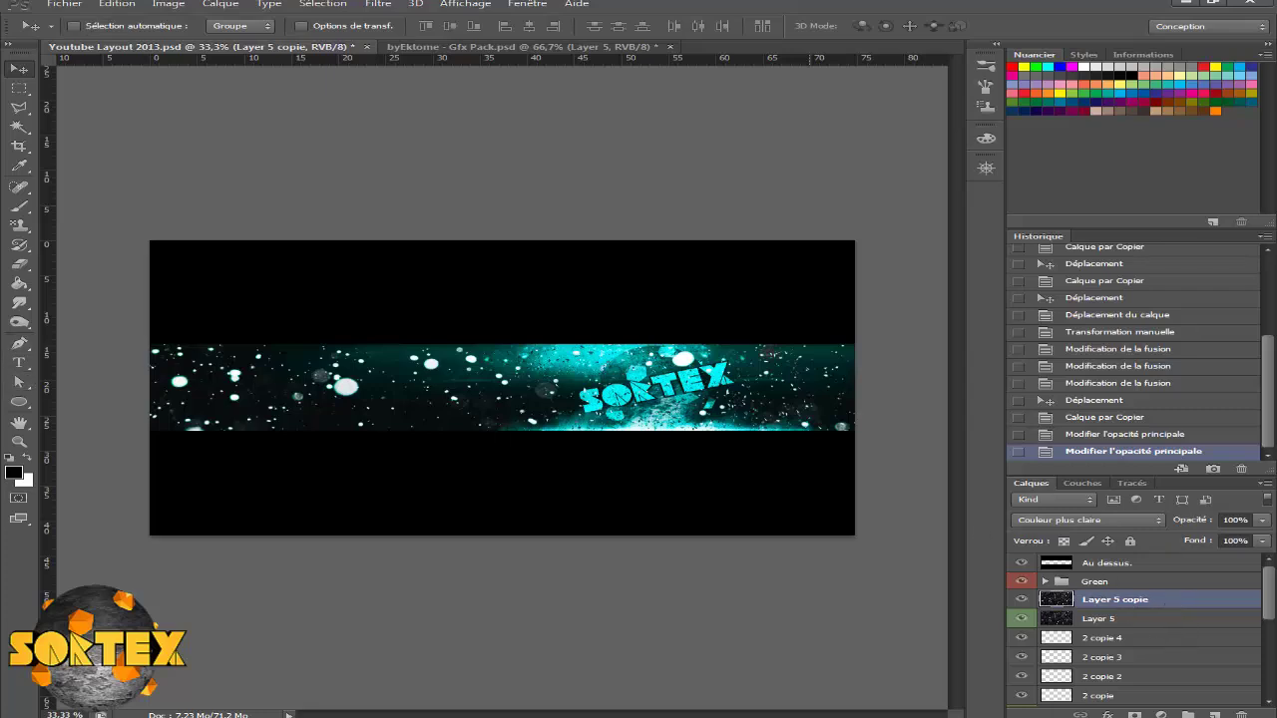
# - Erase some bright particles from Layer 5 copie in three eraser passes
pyautogui.click(30, 264)
pyautogui.moveTo(284, 380)
pyautogui.mouseDown()
pyautogui.moveTo(179, 427)
pyautogui.moveTo(373, 441)
pyautogui.moveTo(453, 405)
pyautogui.mouseUp()
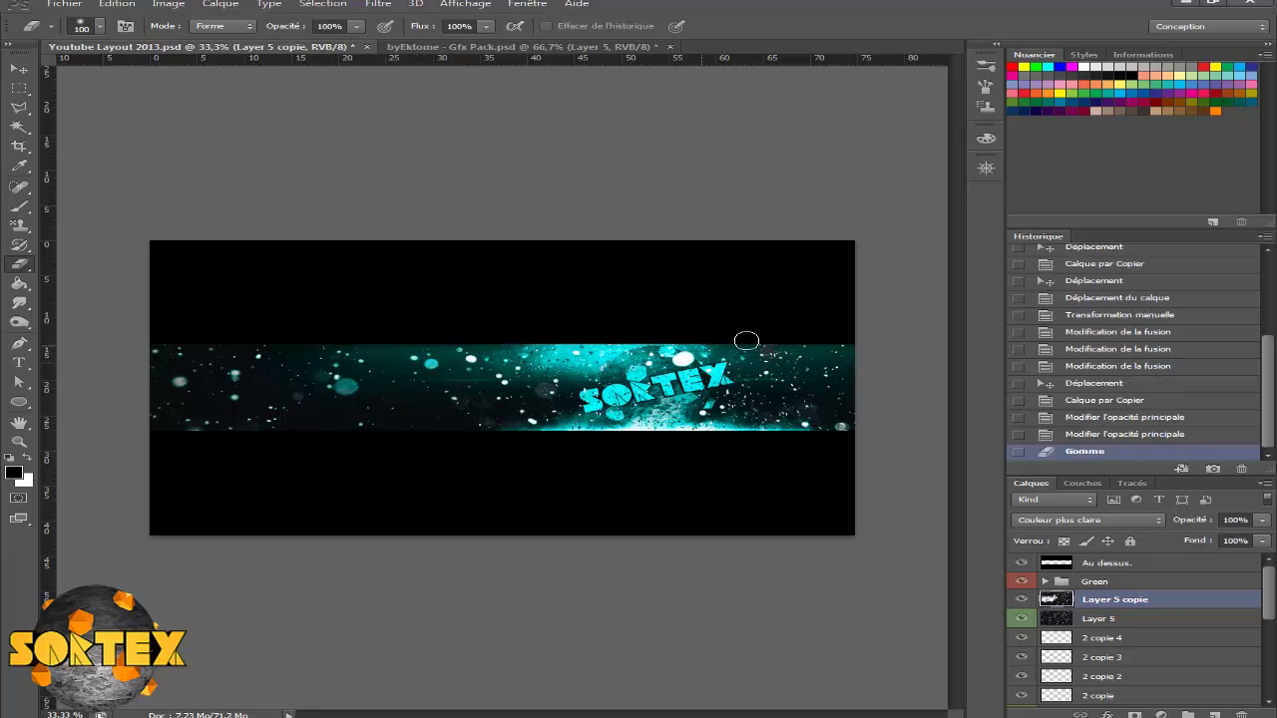
pyautogui.moveTo(822, 424); pyautogui.dragTo(854, 407)
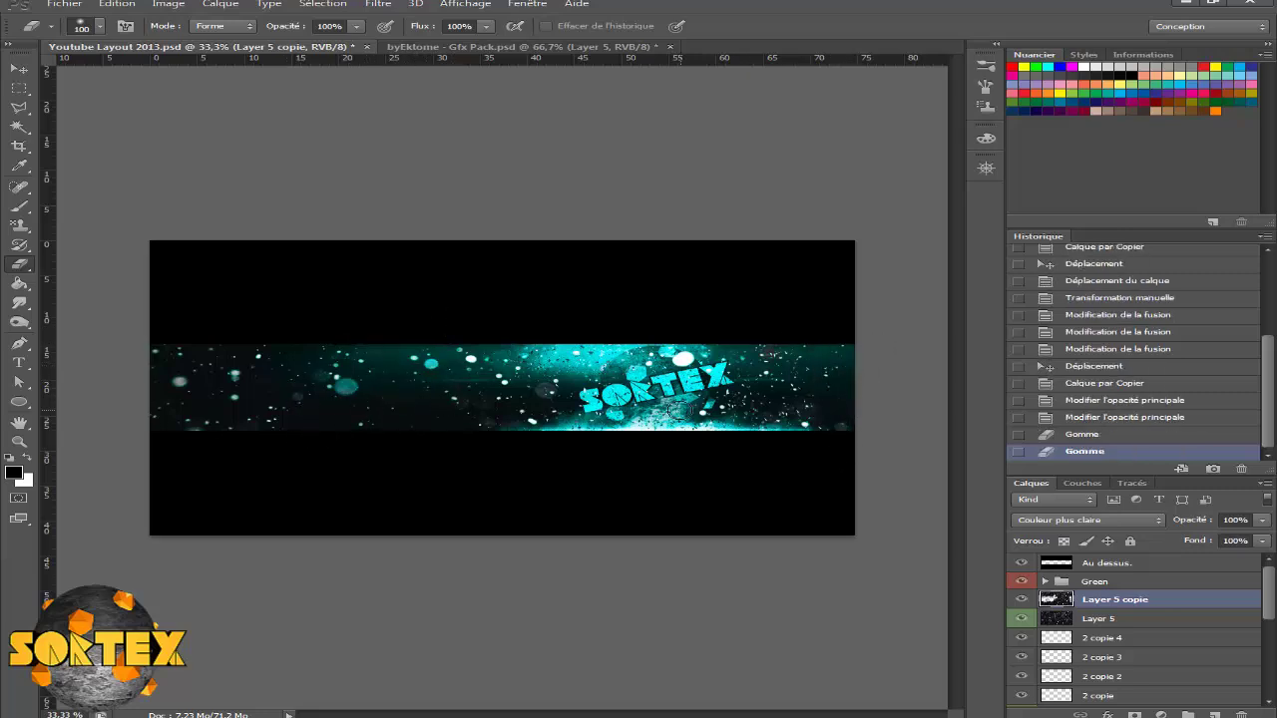
pyautogui.moveTo(667, 356); pyautogui.dragTo(130, 286)
pyautogui.click(19, 69)
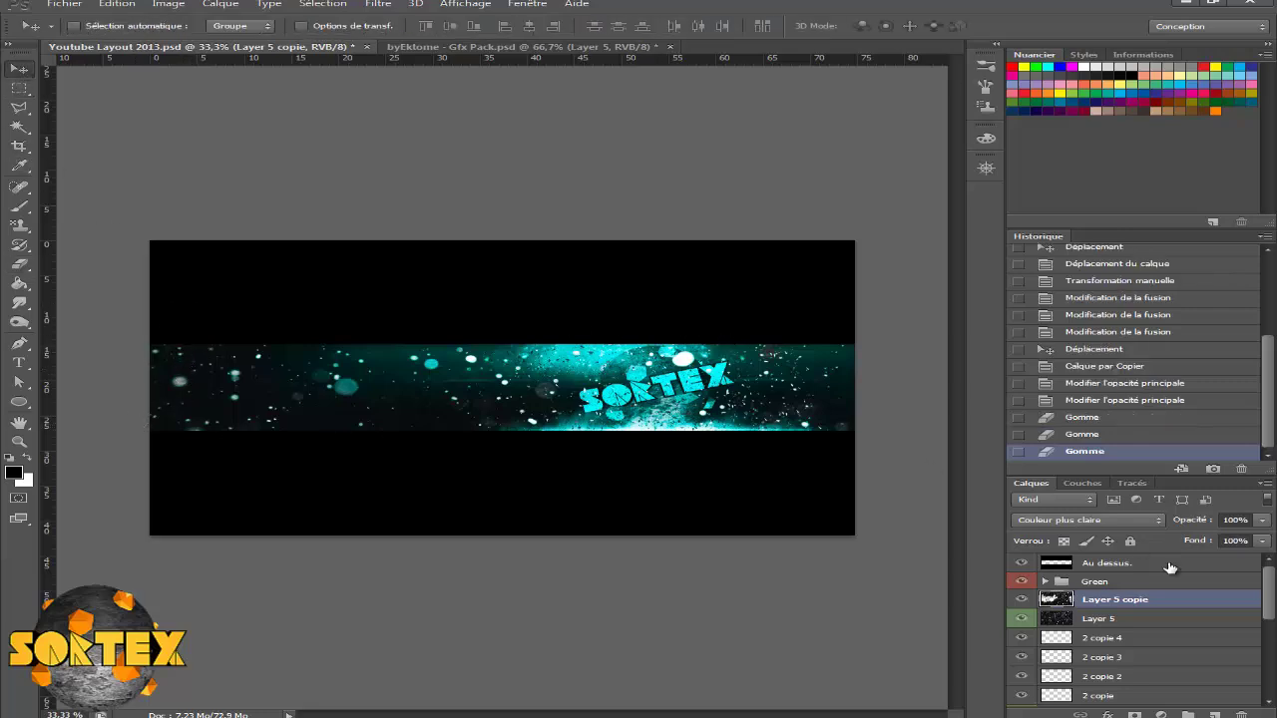
pyautogui.moveTo(1269, 587); pyautogui.dragTo(1273, 687)
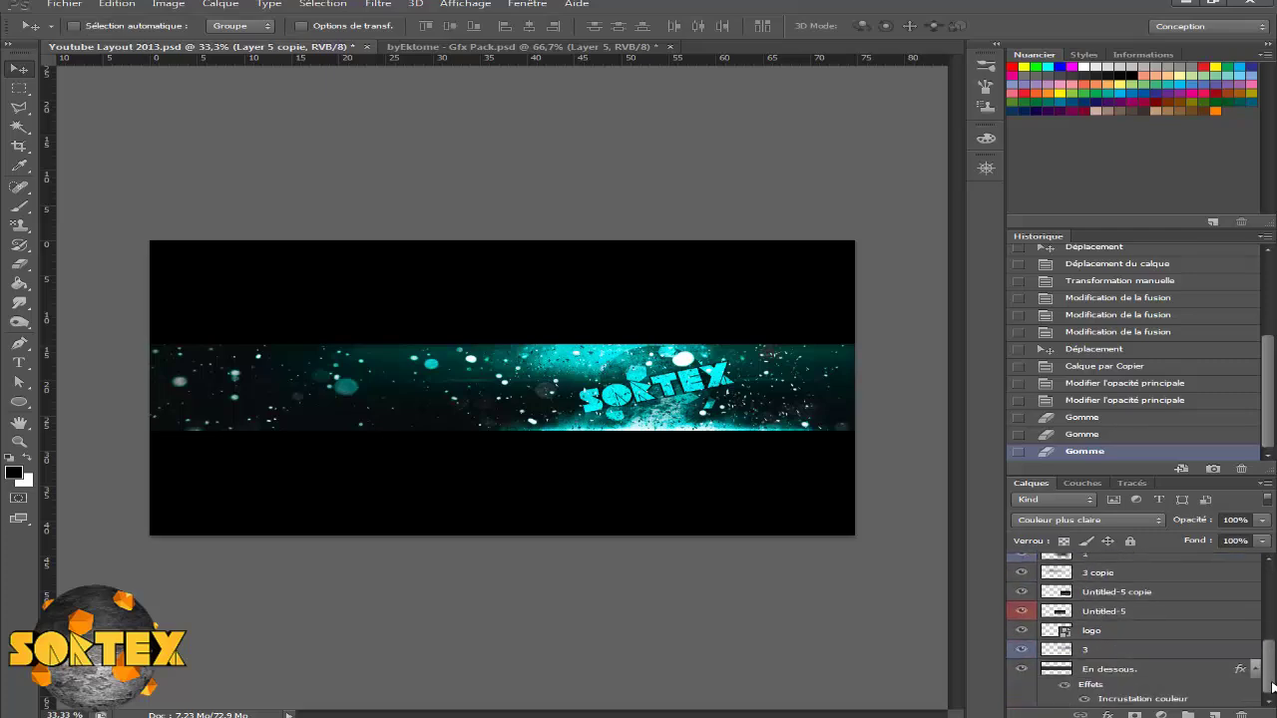
# - Select the Untitled-5 and Untitled-5 copie smoke layers and give them 80% opacity
pyautogui.moveTo(1273, 656); pyautogui.dragTo(1273, 644)
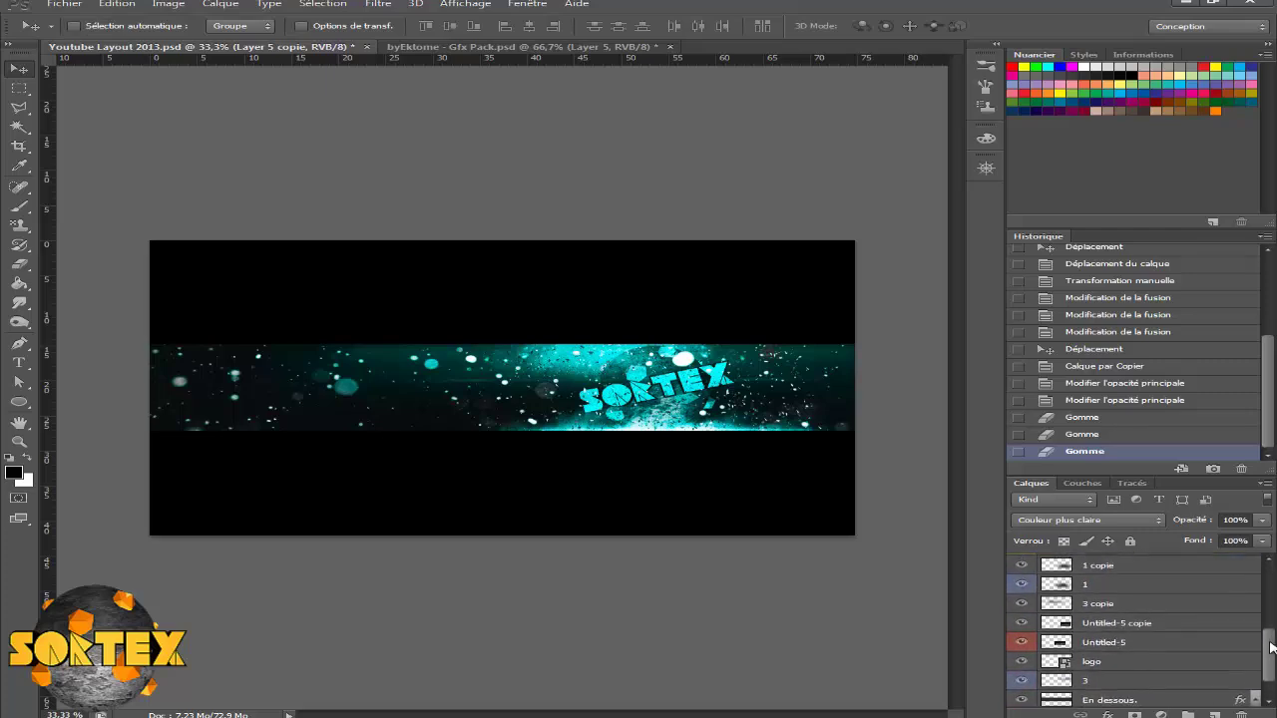
pyautogui.click(1127, 642)
pyautogui.click(1022, 643)
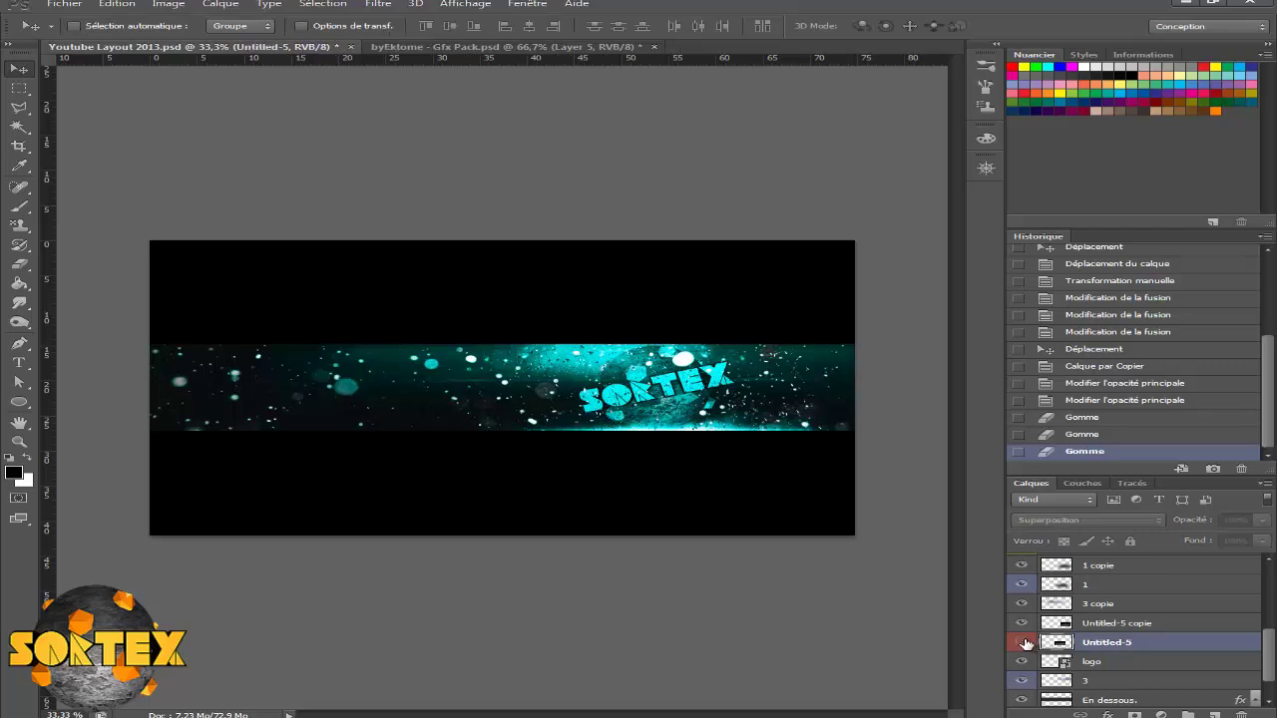
pyautogui.keyDown('ctrl'); pyautogui.click(1161, 624); pyautogui.keyUp('ctrl')
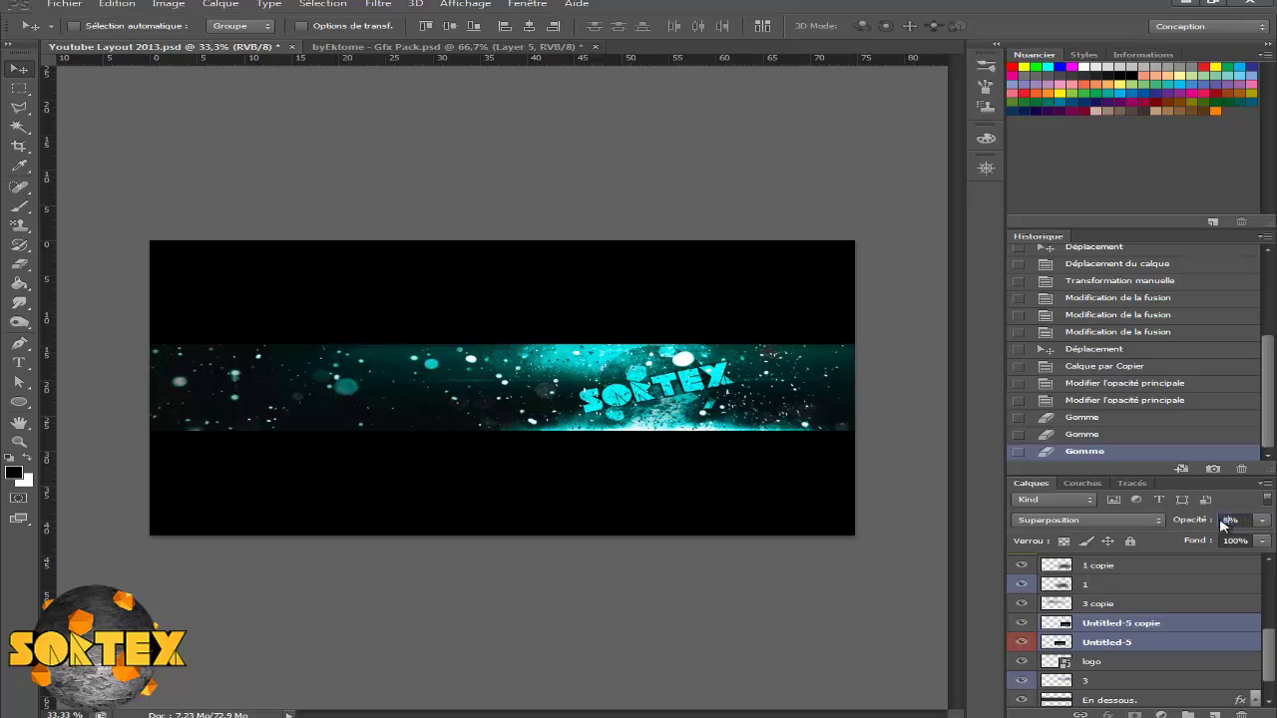
pyautogui.write('0')
pyautogui.press('Return')
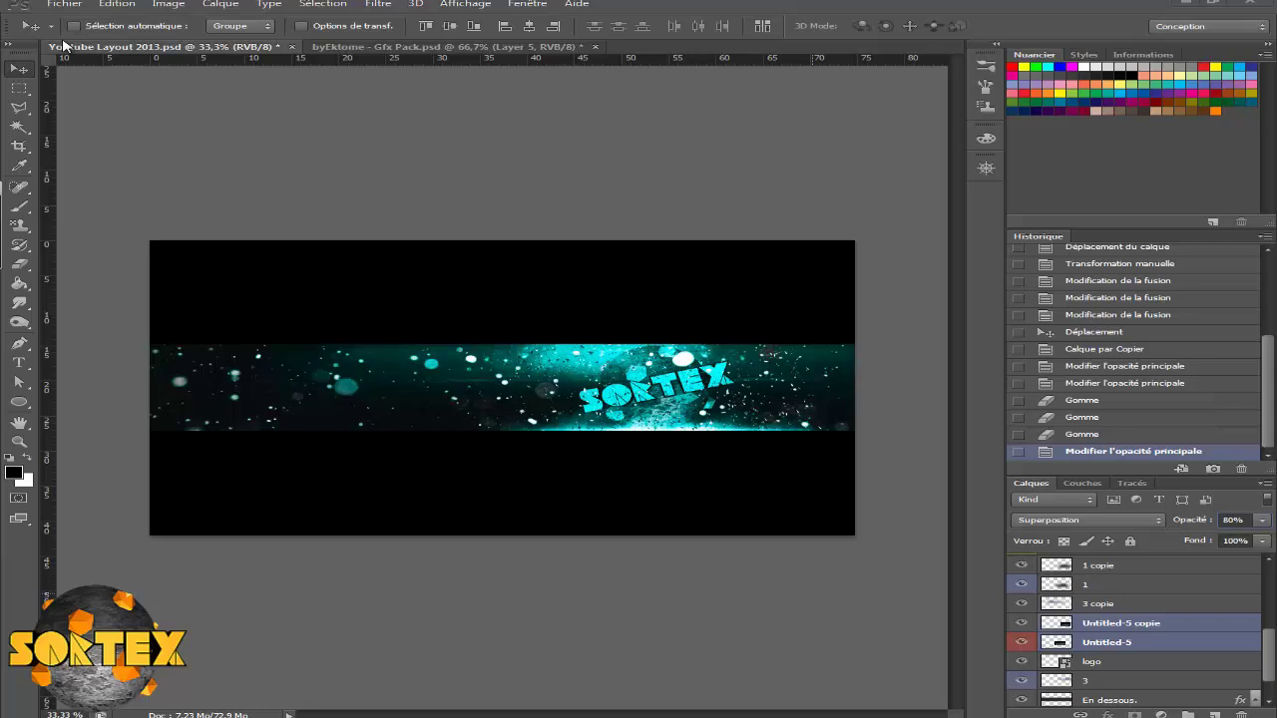
pyautogui.press('8')
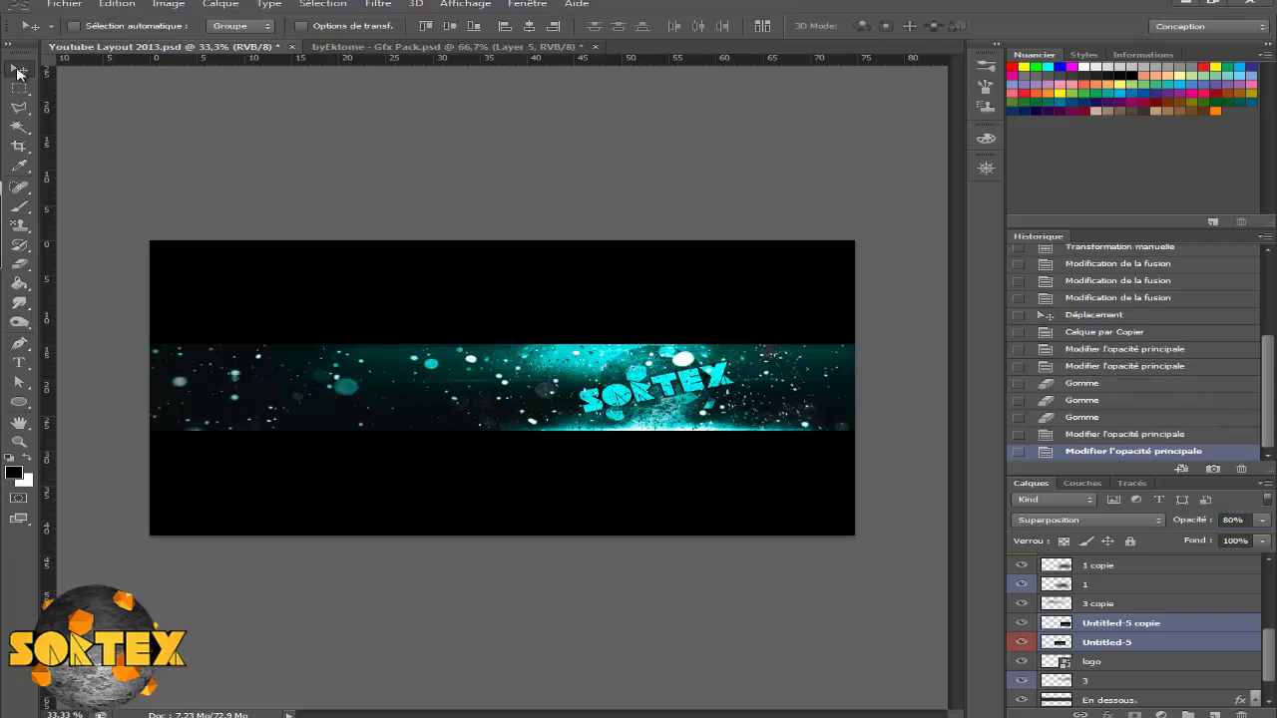